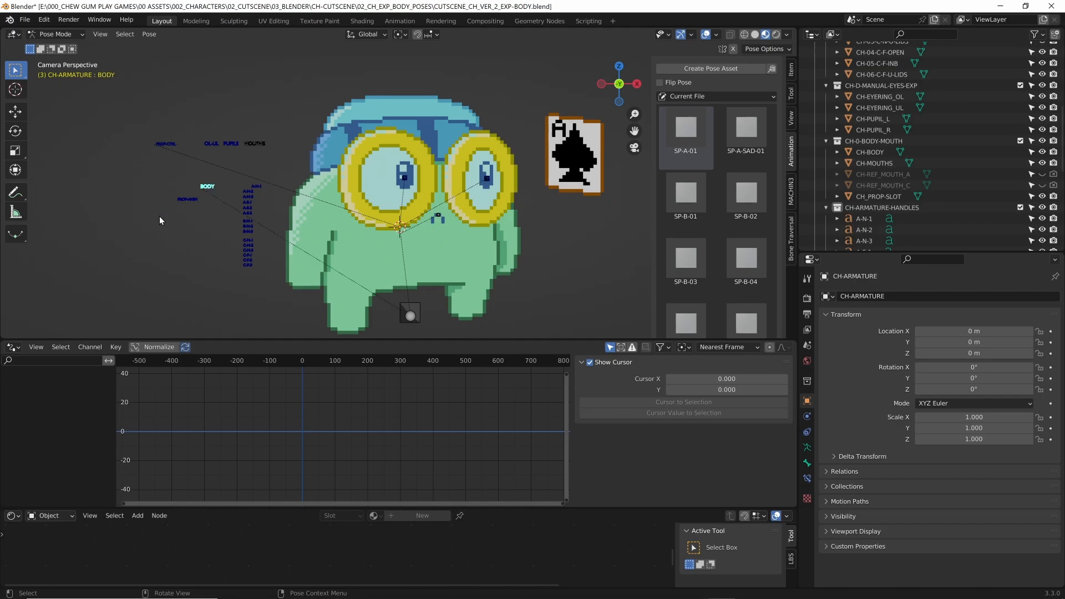
Enlarge the 3D viewport downward to give the character rig more room
{"action": "middle_click_drag", "start_coordinate": [165, 234], "coordinate": [221, 225], "text": "shift"}
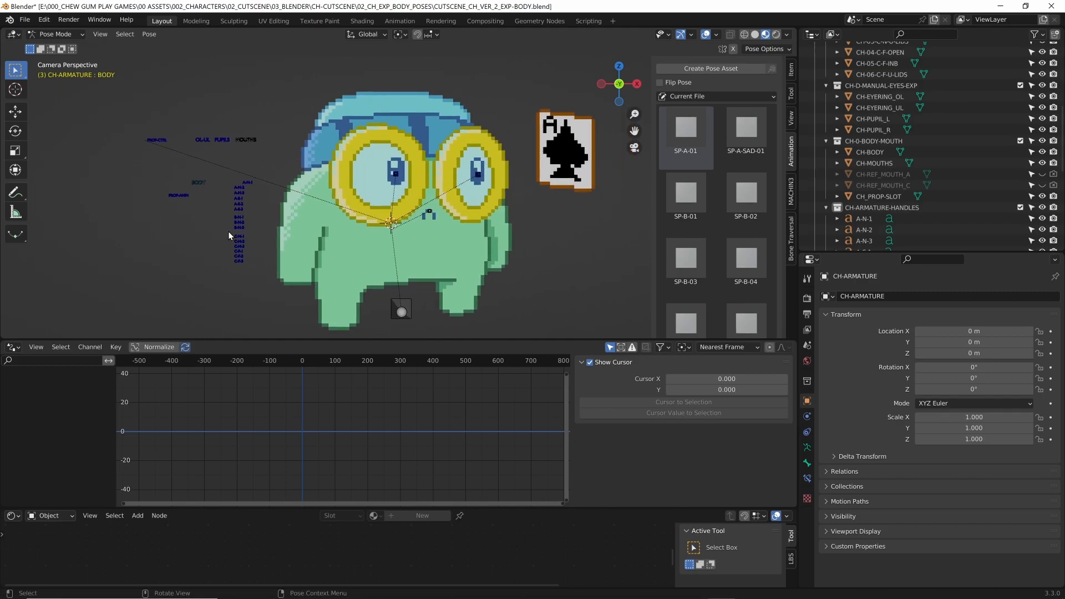
{"action": "scroll", "coordinate": [244, 234], "scroll_direction": "up", "scroll_amount": 1}
{"action": "scroll", "coordinate": [269, 260], "scroll_direction": "down", "scroll_amount": 1}
{"action": "left_click_drag", "start_coordinate": [278, 339], "coordinate": [278, 401]}
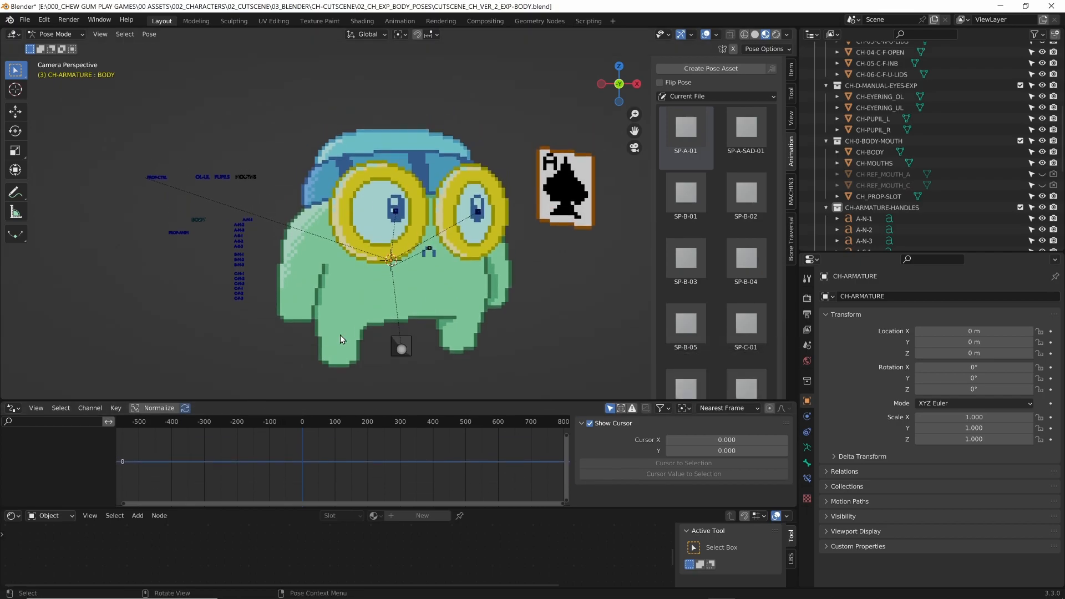
{"action": "scroll", "coordinate": [446, 244], "scroll_direction": "up", "scroll_amount": 1}
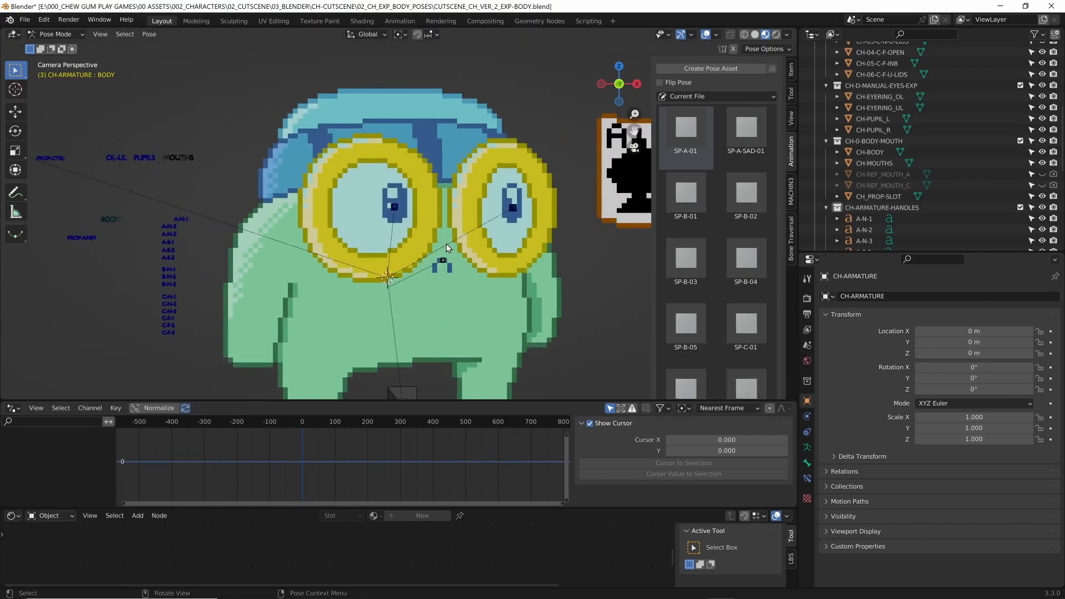
{"action": "scroll", "coordinate": [446, 245], "scroll_direction": "down", "scroll_amount": 1}
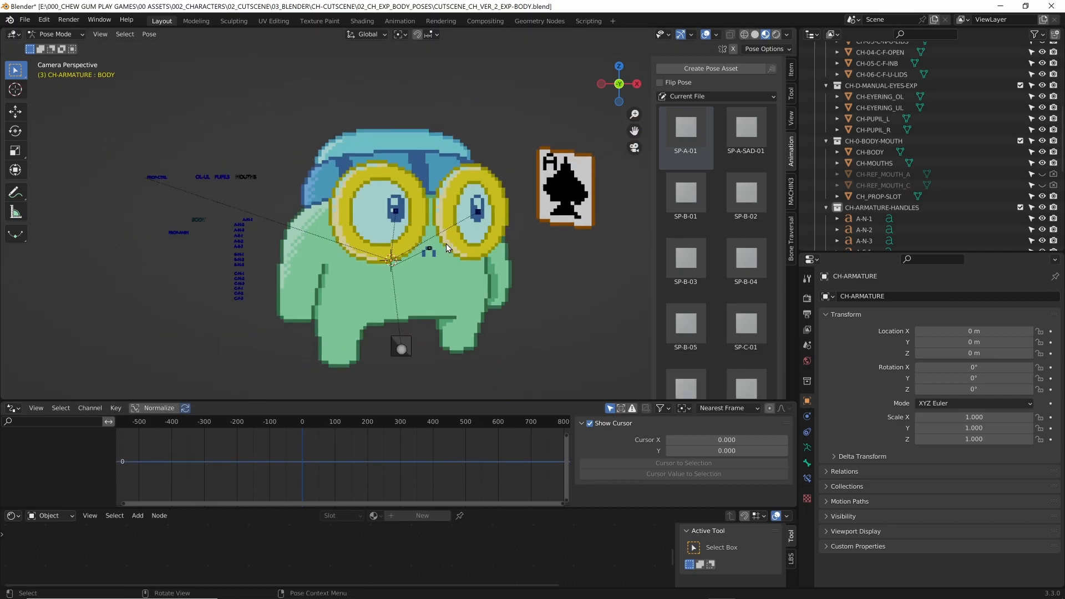
Examine the character rig from several angles around the eyes, selecting the PUPIL_L bone
{"action": "middle_click_drag", "start_coordinate": [507, 191], "coordinate": [459, 234]}
{"action": "scroll", "coordinate": [459, 231], "scroll_direction": "up", "scroll_amount": 6}
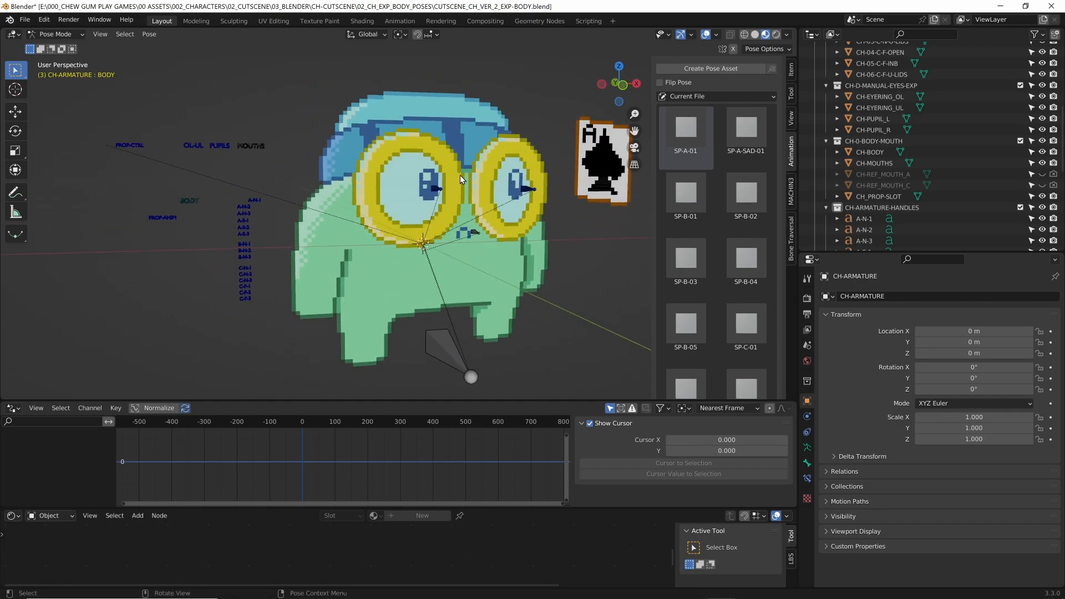
{"action": "middle_click_drag", "start_coordinate": [417, 224], "coordinate": [398, 214], "text": "shift"}
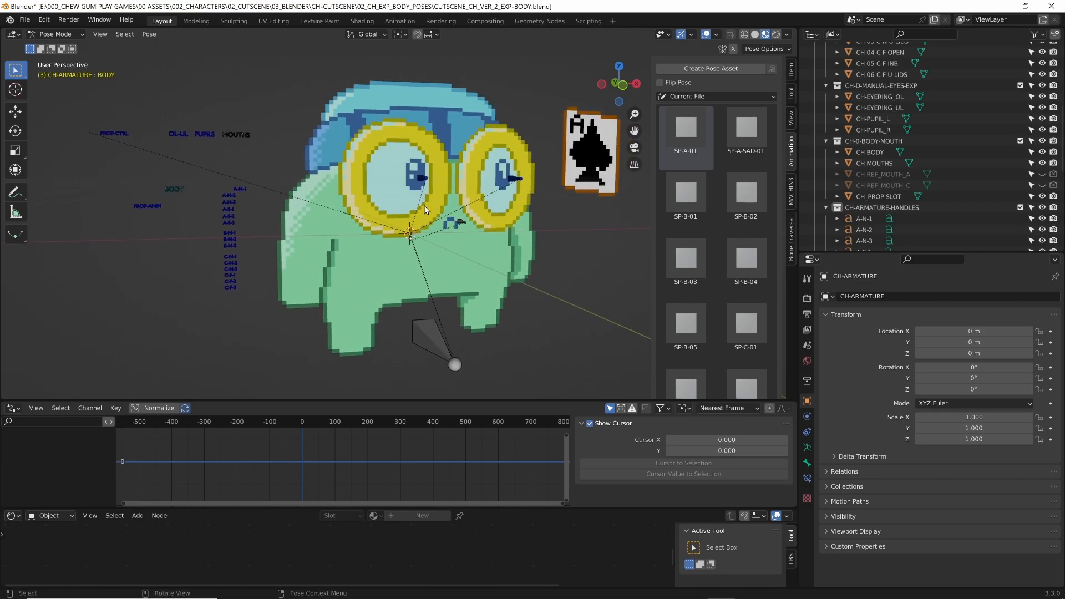
{"action": "scroll", "coordinate": [424, 206], "scroll_direction": "up", "scroll_amount": 1}
{"action": "middle_click_drag", "start_coordinate": [424, 206], "coordinate": [416, 247]}
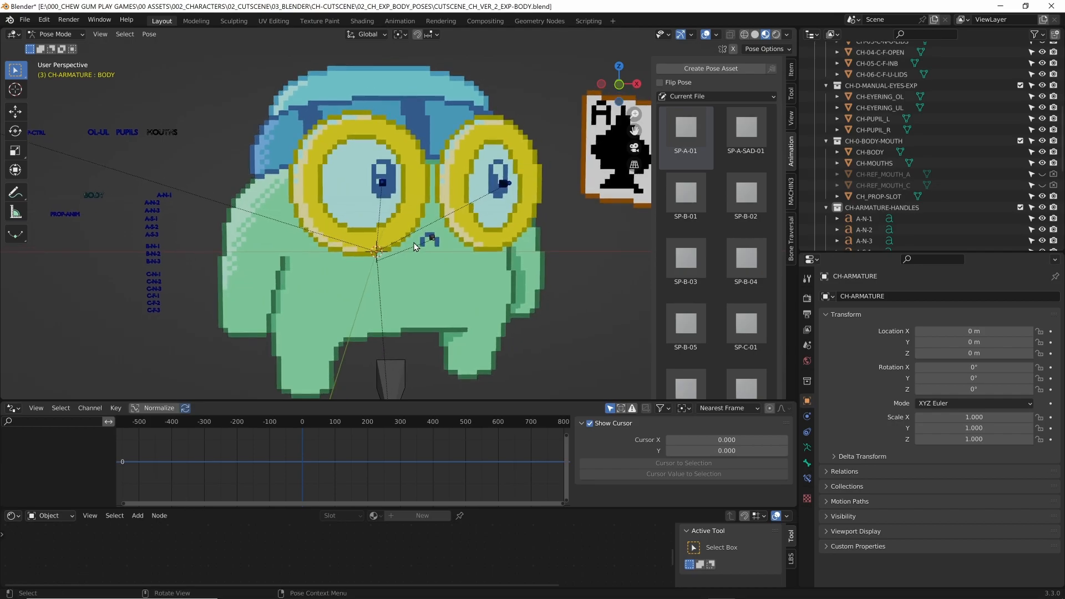
{"action": "middle_click_drag", "start_coordinate": [464, 217], "coordinate": [419, 232], "text": "shift"}
{"action": "middle_click_drag", "start_coordinate": [480, 185], "coordinate": [375, 184]}
{"action": "left_click", "coordinate": [361, 178]}
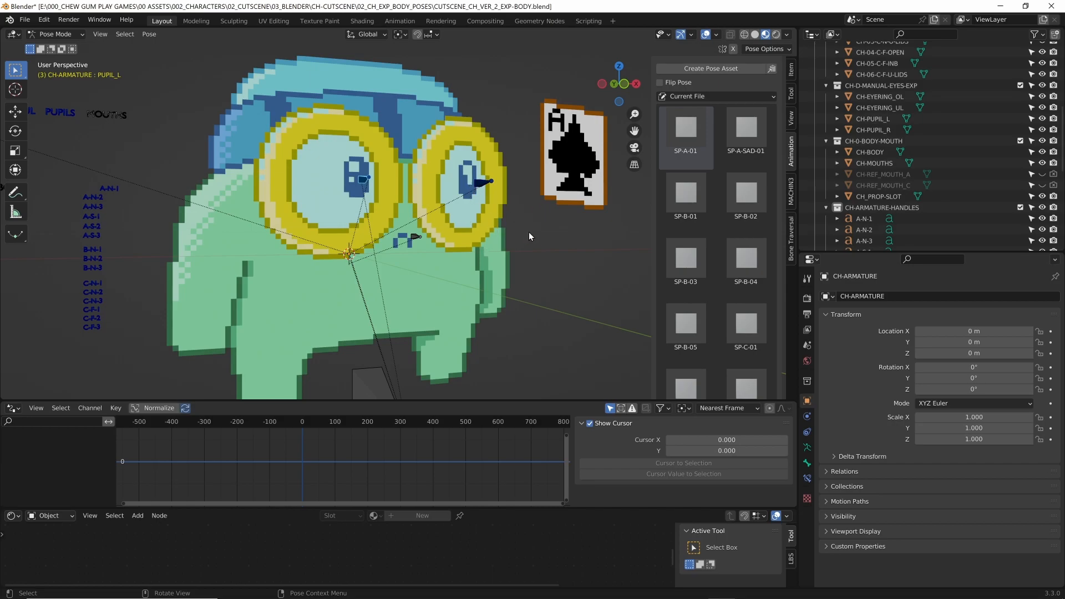
{"action": "middle_click_drag", "start_coordinate": [537, 232], "coordinate": [427, 225]}
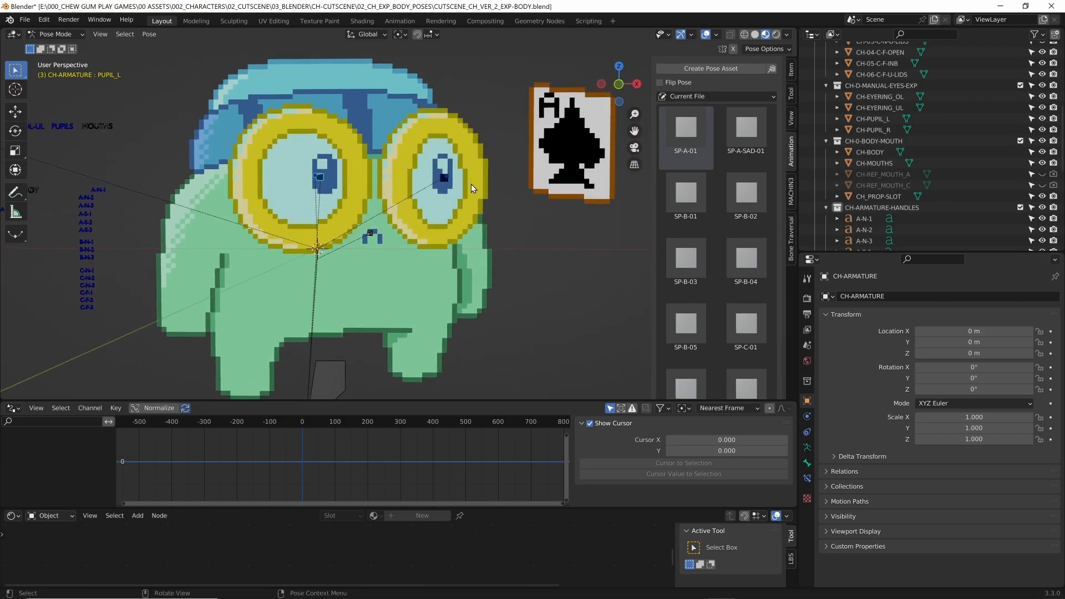
{"action": "scroll", "coordinate": [471, 185], "scroll_direction": "up", "scroll_amount": 2}
{"action": "scroll", "coordinate": [465, 191], "scroll_direction": "down", "scroll_amount": 2}
{"action": "middle_click_drag", "start_coordinate": [464, 165], "coordinate": [504, 147], "text": "shift"}
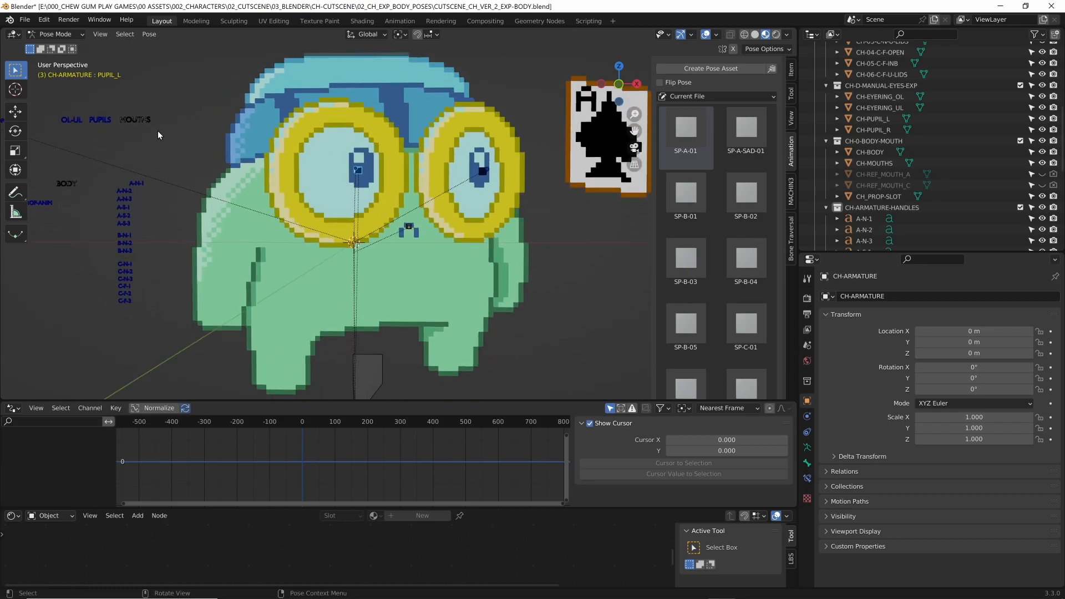
Try moving the MOUTHS controller downward to cycle through different mouth shapes, and cancel the move
{"action": "left_click", "coordinate": [138, 126]}
{"action": "middle_click_drag", "start_coordinate": [155, 139], "coordinate": [244, 195], "text": "shift"}
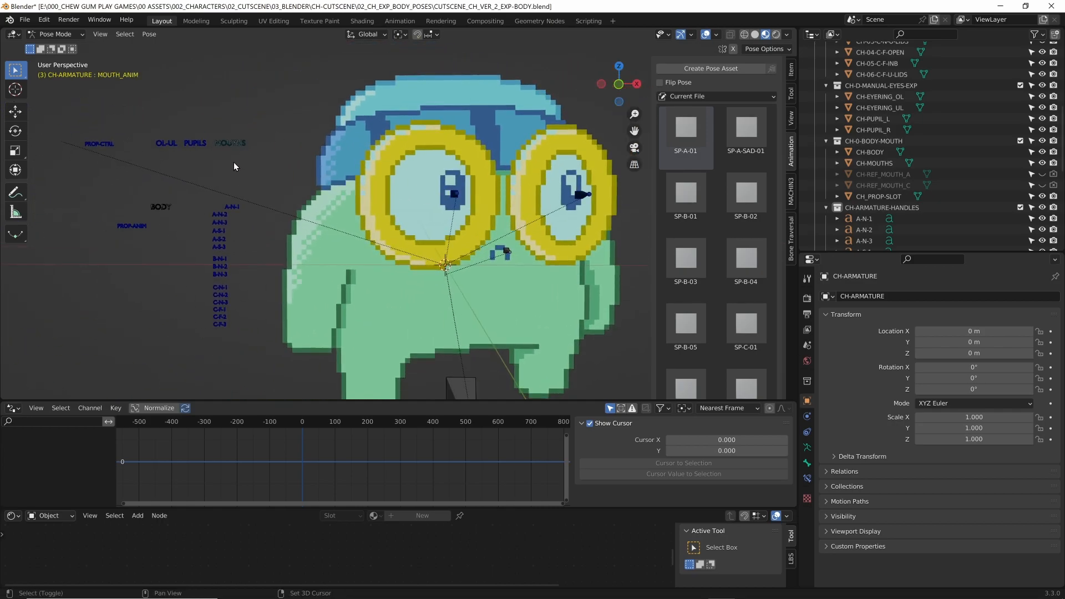
{"action": "left_click", "coordinate": [234, 147]}
{"action": "middle_click_drag", "start_coordinate": [290, 208], "coordinate": [239, 188], "text": "shift"}
{"action": "key", "text": "g"}
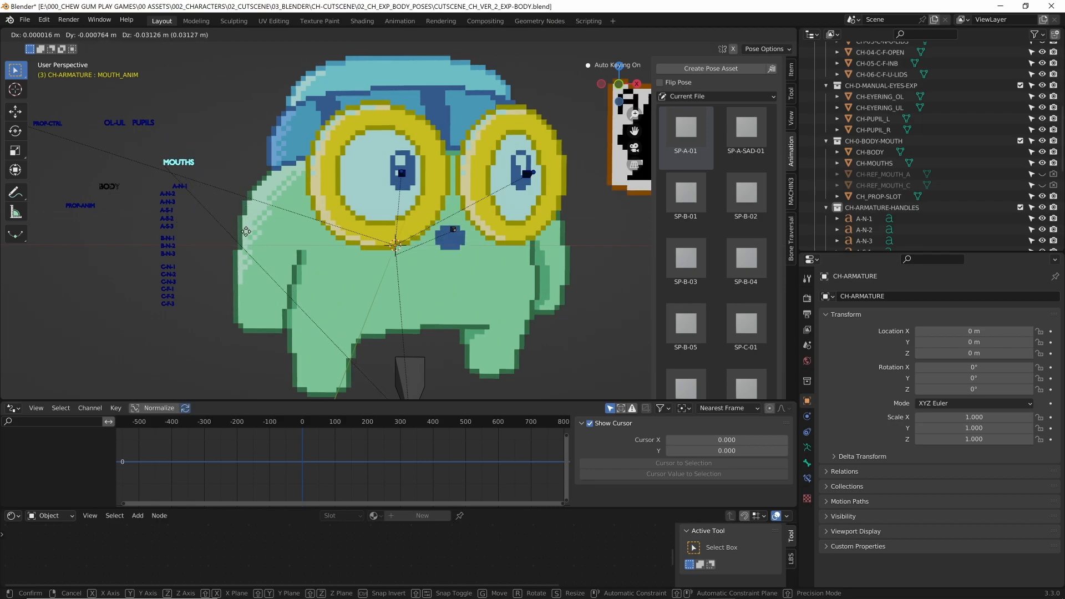
{"action": "left_click", "coordinate": [261, 210]}
{"action": "middle_click_drag", "start_coordinate": [261, 210], "coordinate": [238, 214]}
{"action": "key", "text": "g"}
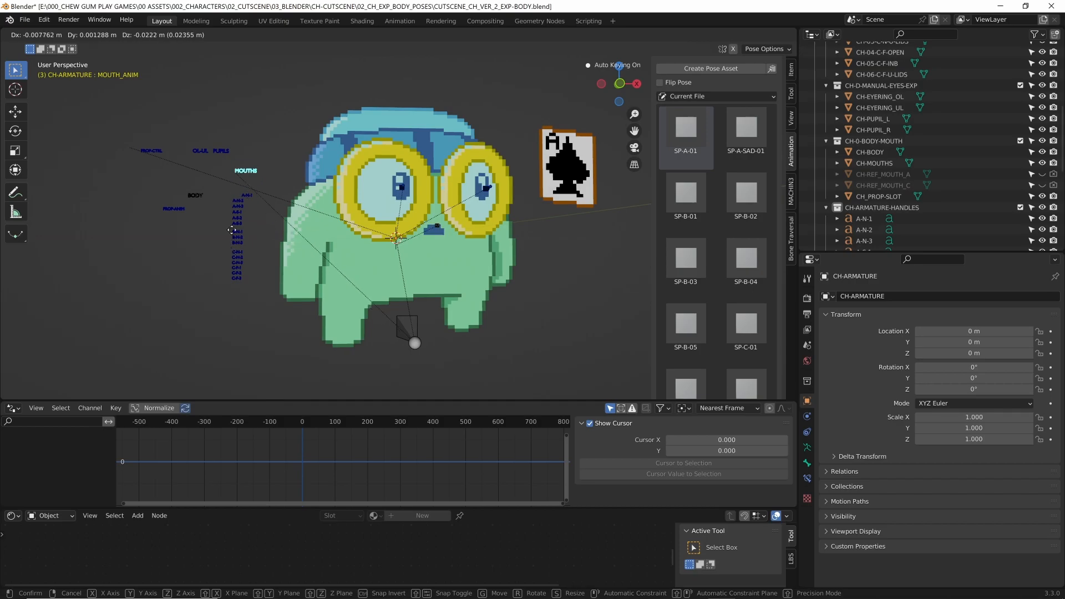
{"action": "right_click", "coordinate": [218, 162]}
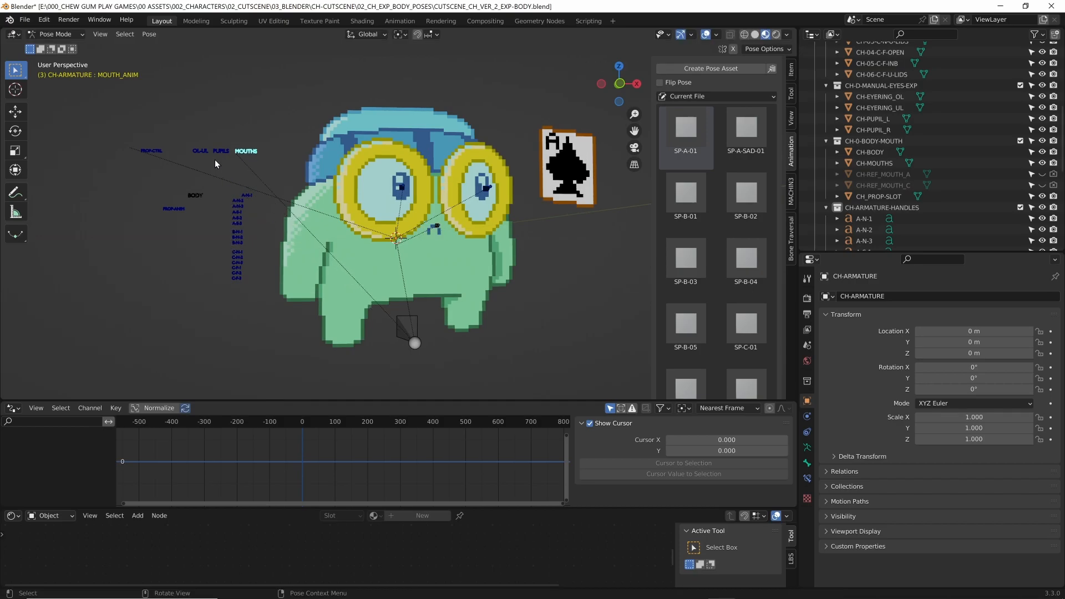
Try moving the PUPILS controller downward to swap the pupil shape, and cancel the move
{"action": "left_click", "coordinate": [219, 152]}
{"action": "scroll", "coordinate": [250, 158], "scroll_direction": "up", "scroll_amount": 3}
{"action": "key", "text": "g"}
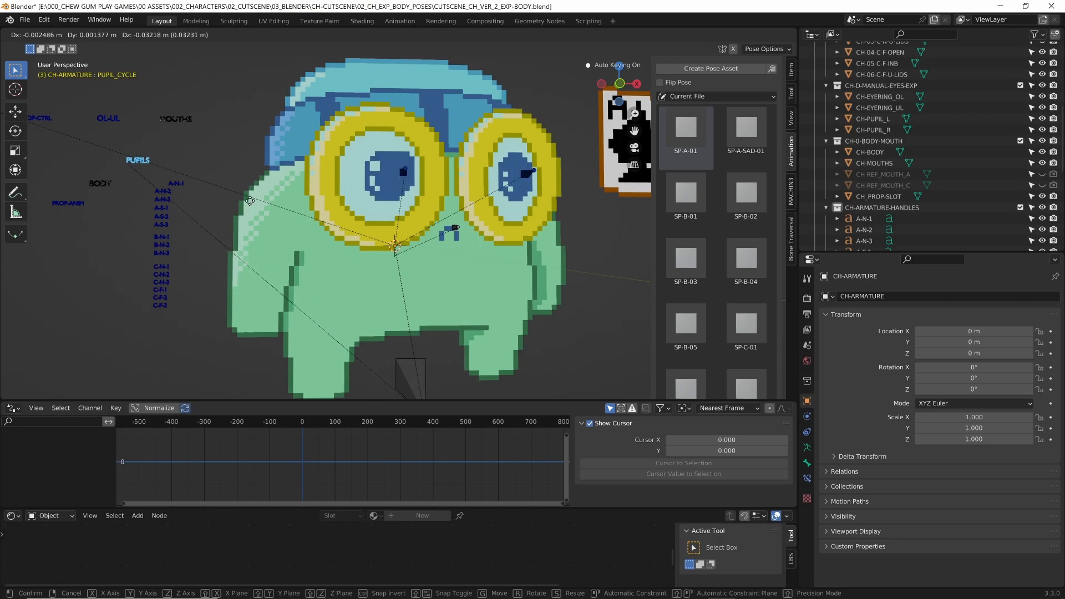
{"action": "right_click", "coordinate": [249, 181]}
Apply the Z-PUPIL-A pose asset to the character from the pose library
{"action": "middle_click_drag", "start_coordinate": [412, 273], "coordinate": [341, 273], "text": "shift"}
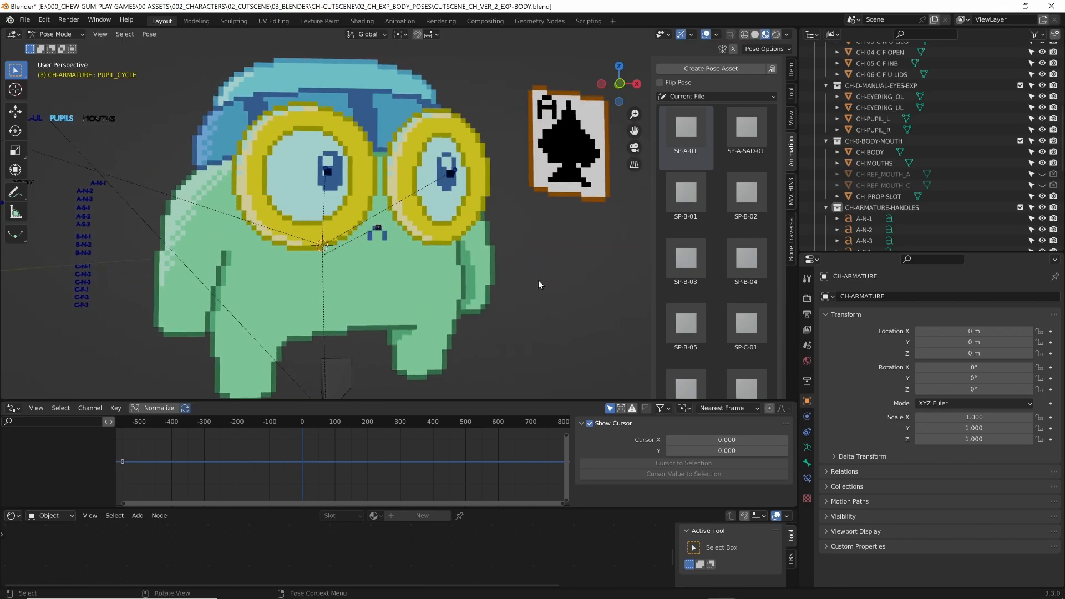
{"action": "scroll", "coordinate": [684, 223], "scroll_direction": "down", "scroll_amount": 6}
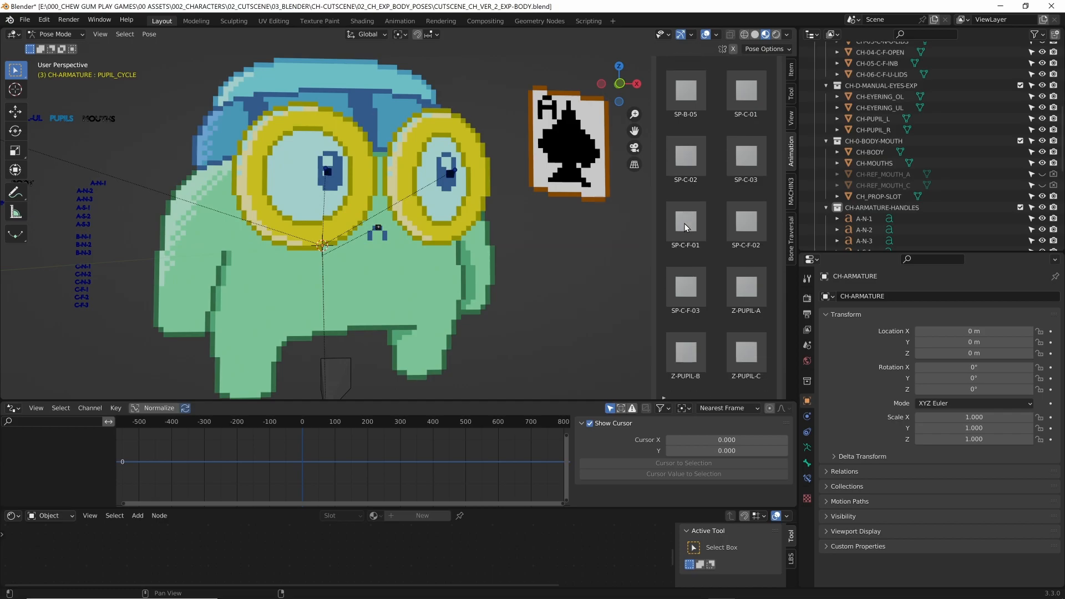
{"action": "scroll", "coordinate": [684, 223], "scroll_direction": "down", "scroll_amount": 1}
{"action": "left_click", "coordinate": [751, 281]}
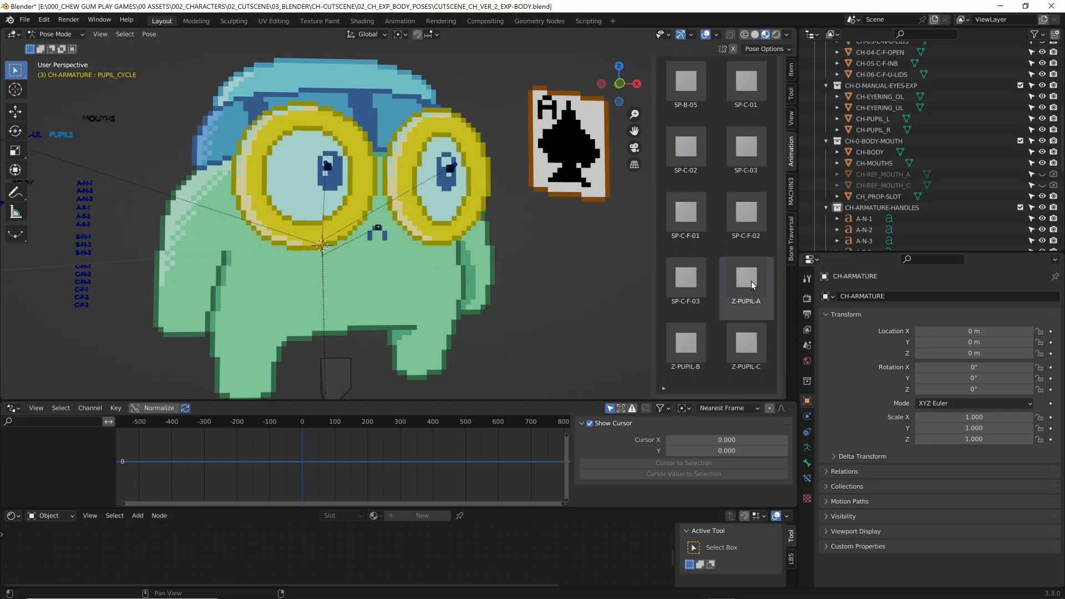
{"action": "middle_click_drag", "start_coordinate": [553, 275], "coordinate": [540, 295], "text": "shift"}
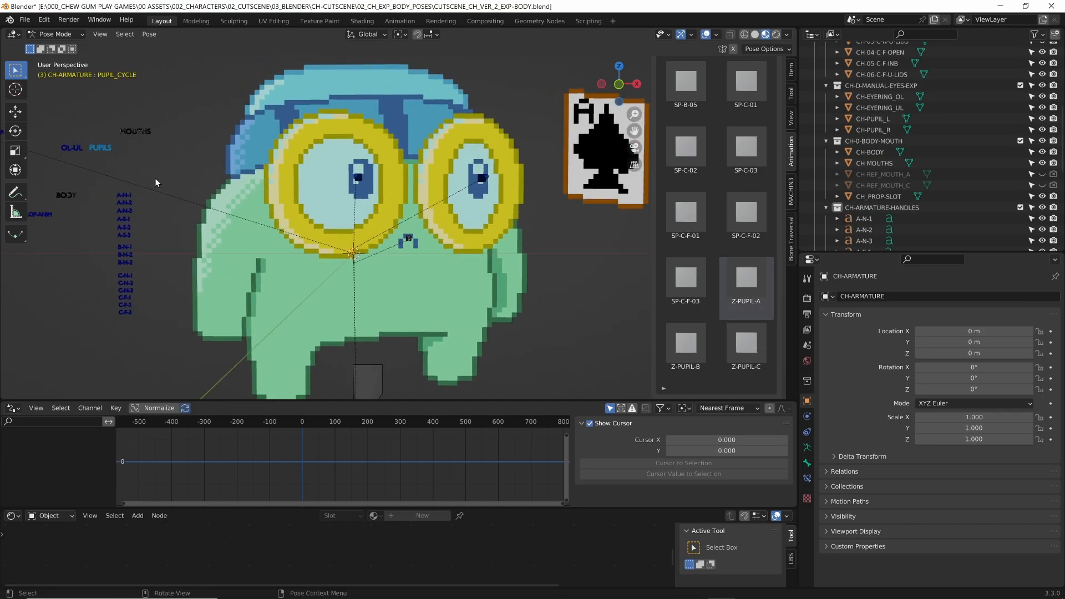
Preview the large round pupils with small moves of the PUPILS controller, and cancel them
{"action": "left_click_drag", "start_coordinate": [104, 151], "coordinate": [102, 169]}
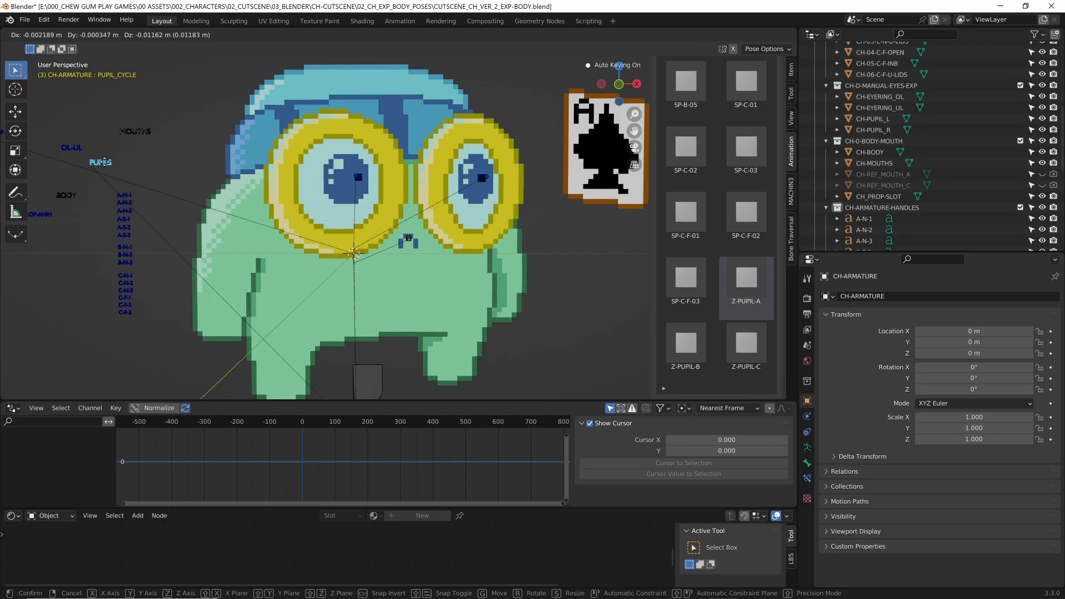
{"action": "left_click_drag", "start_coordinate": [104, 156], "coordinate": [104, 161]}
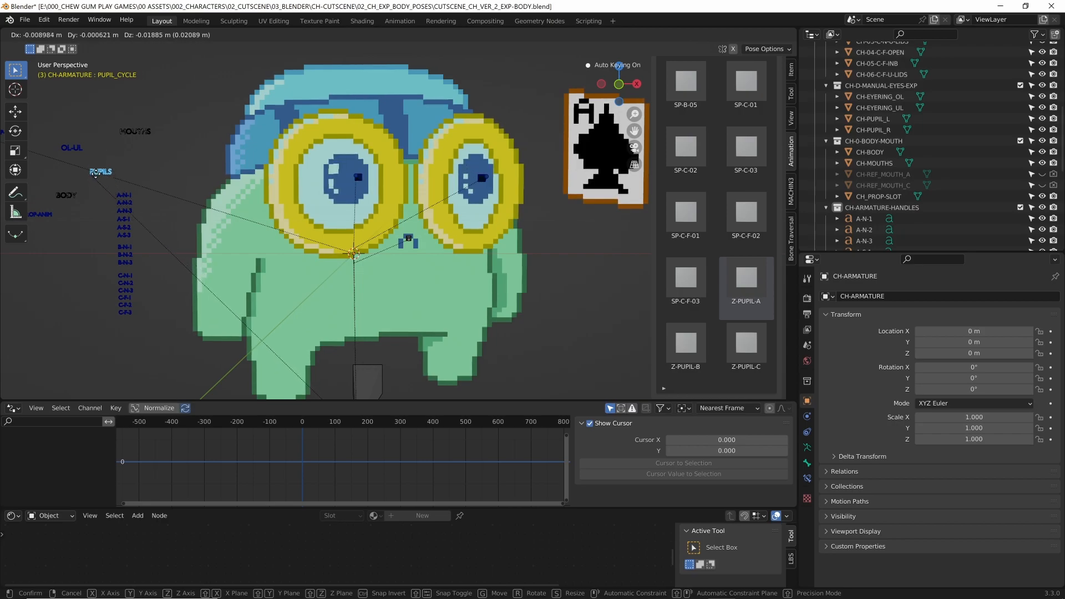
{"action": "mouse_move", "coordinate": [105, 168]}
{"action": "left_mouse_down"}
{"action": "mouse_move", "coordinate": [105, 197]}
{"action": "mouse_move", "coordinate": [109, 175]}
{"action": "left_mouse_up"}
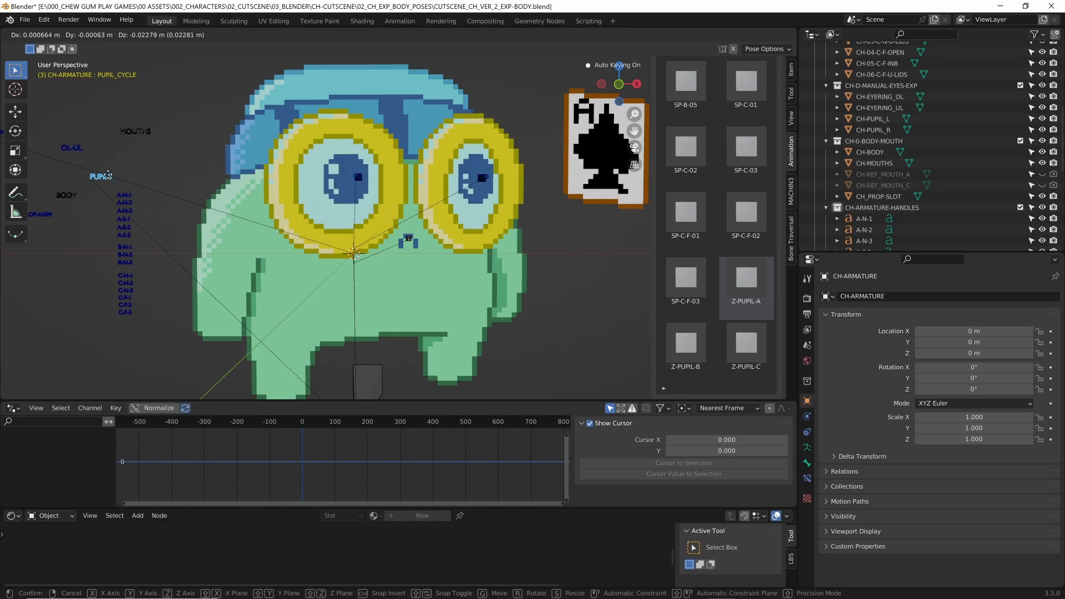
{"action": "right_click", "coordinate": [109, 173]}
Move the OL-UL controller about 0.035 m down beside the BODY controller to get slanted eye rings
{"action": "middle_click_drag", "start_coordinate": [88, 152], "coordinate": [121, 147], "text": "shift"}
{"action": "left_click", "coordinate": [112, 146]}
{"action": "key", "text": "g"}
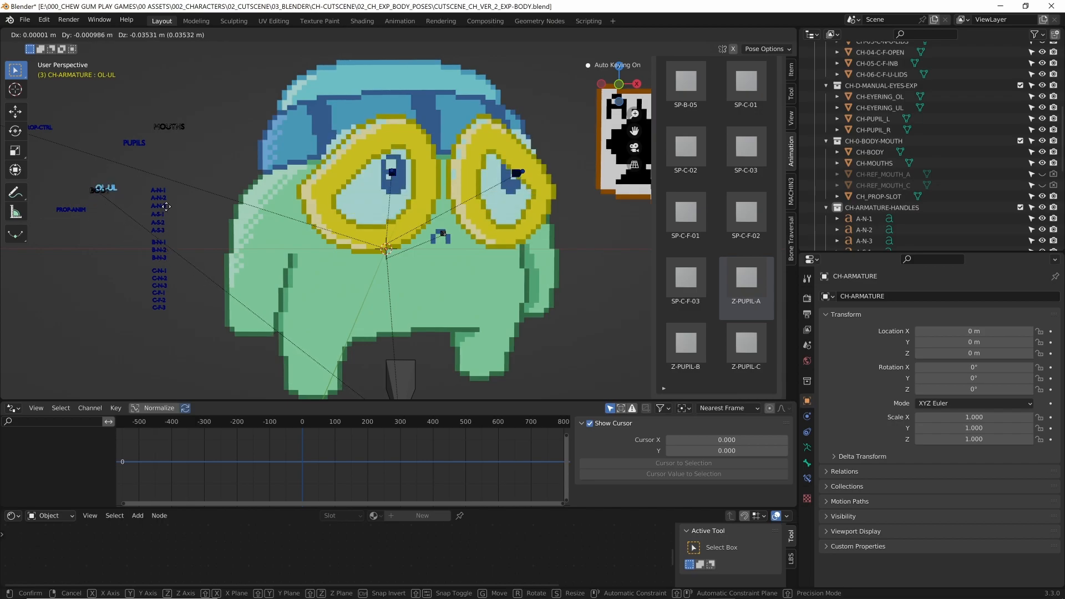
{"action": "left_click", "coordinate": [166, 206]}
Try moving the CH-EYERING_OL mesh in Object Mode, cancel it, and return to the armature's Pose Mode
{"action": "scroll", "coordinate": [349, 147], "scroll_direction": "up", "scroll_amount": 1}
{"action": "key", "text": "ctrl+Tab"}
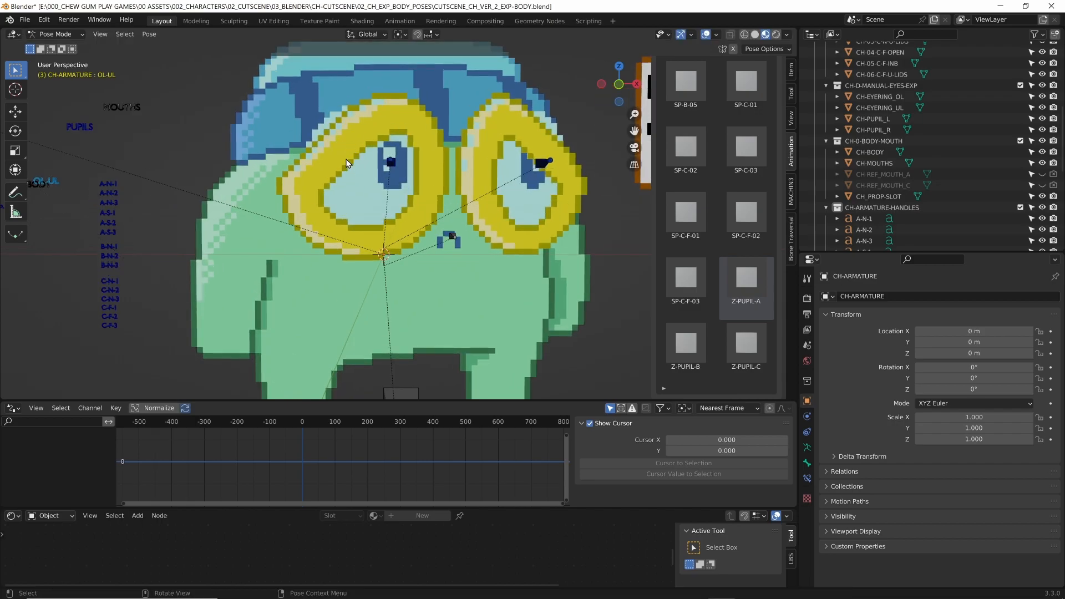
{"action": "left_click", "coordinate": [342, 162]}
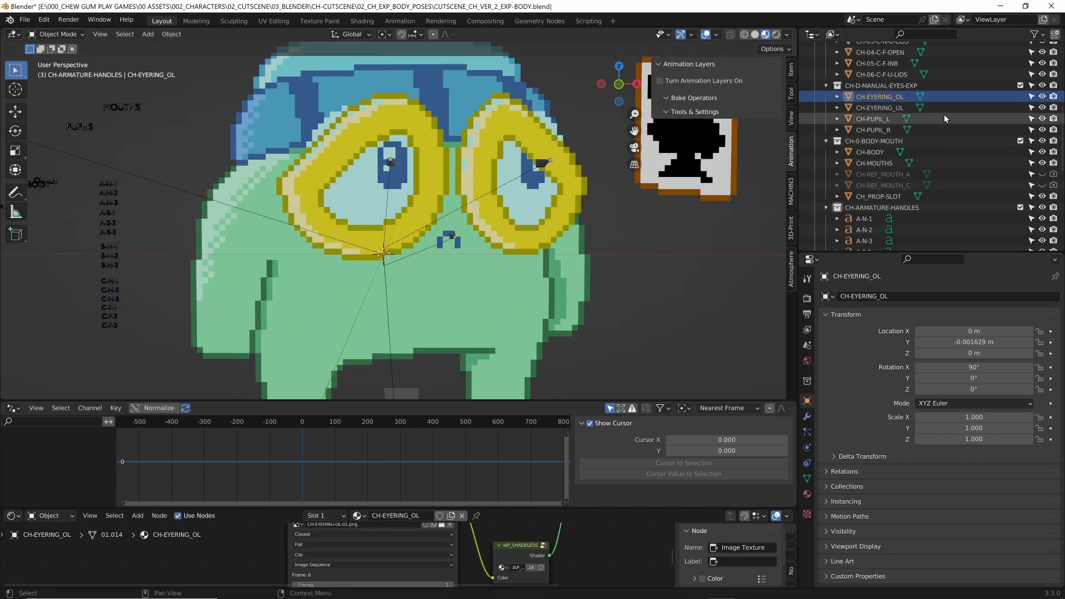
{"action": "key", "text": "g"}
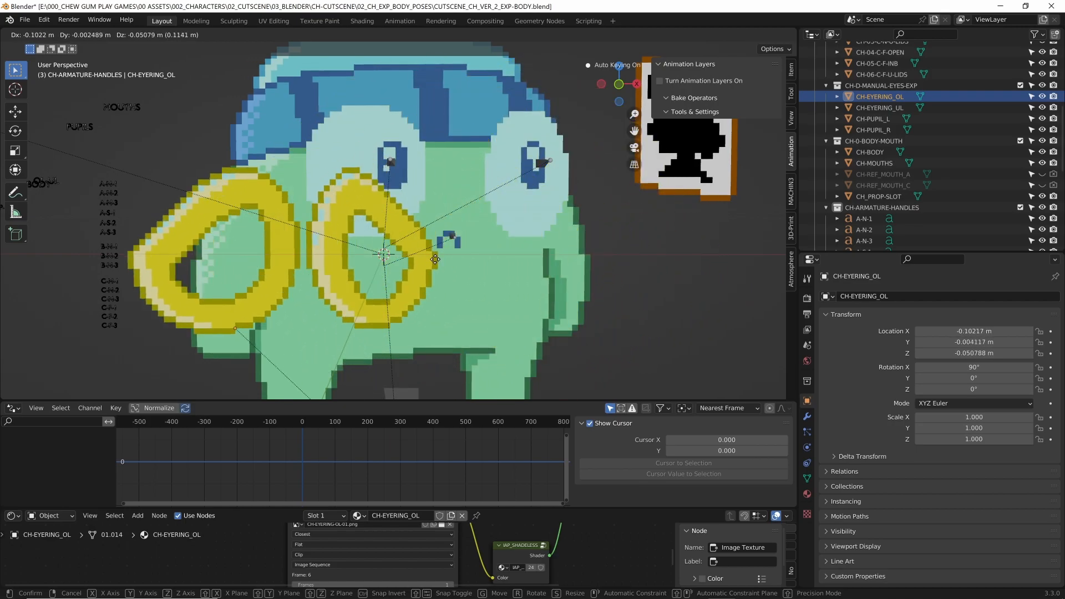
{"action": "key", "text": "Escape"}
{"action": "left_click", "coordinate": [109, 118]}
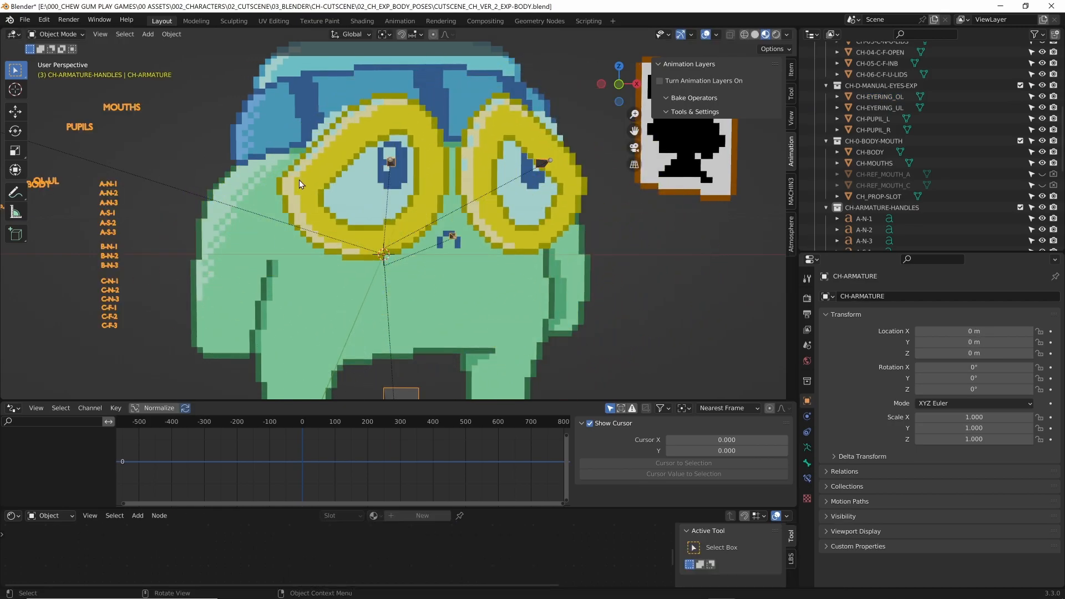
{"action": "key", "text": "ctrl+Tab"}
Try moving the PUPIL_L bone sideways across the eye, cancel it, and select the PUPIL_R bone
{"action": "left_click", "coordinate": [390, 167]}
{"action": "key", "text": "g"}
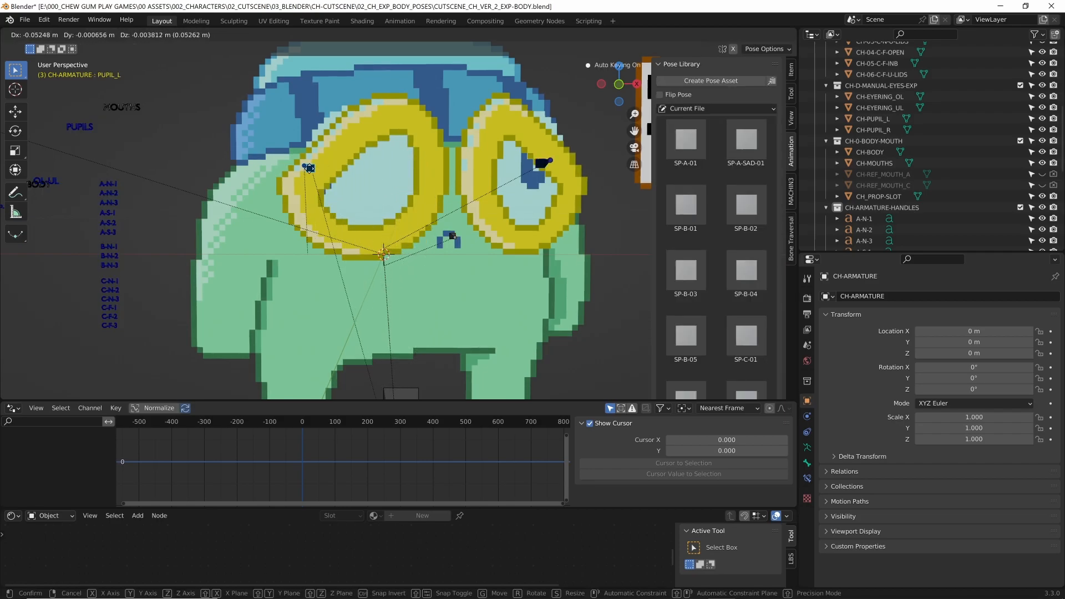
{"action": "key", "text": "Escape"}
{"action": "left_click", "coordinate": [550, 166]}
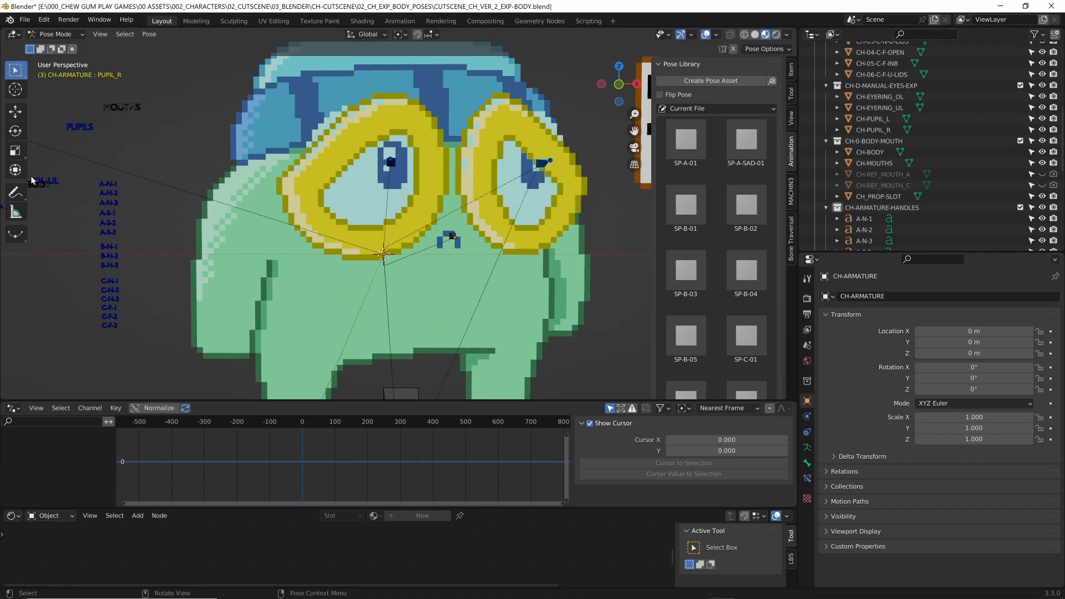
Move the OL-UL controller up and down to cycle through the closed and slanted eye shapes
{"action": "left_click", "coordinate": [59, 183]}
{"action": "key", "text": "g"}
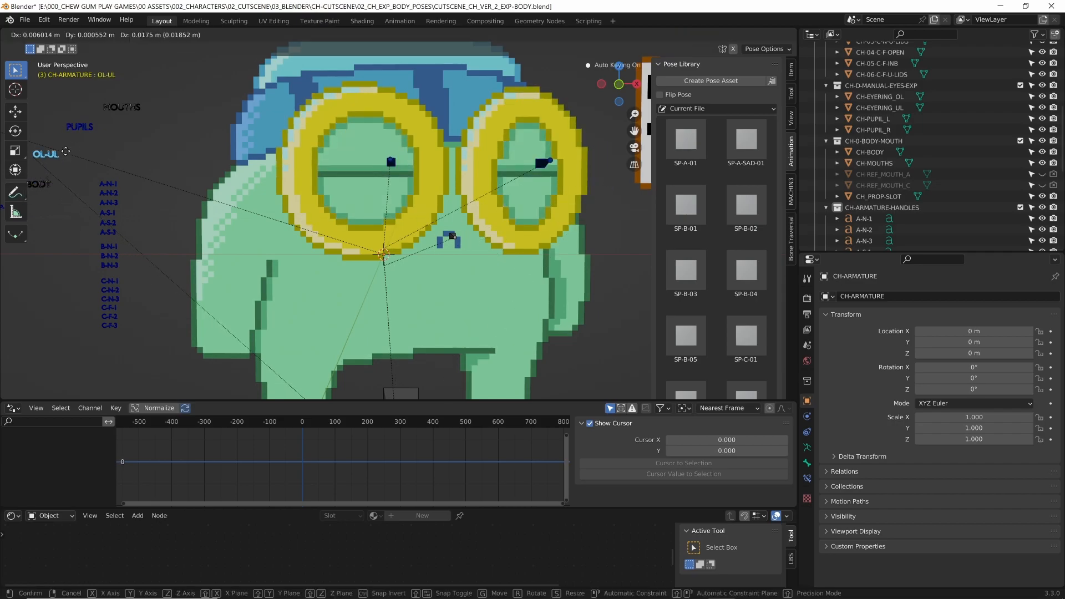
{"action": "scroll", "coordinate": [151, 209], "scroll_direction": "down", "scroll_amount": 2}
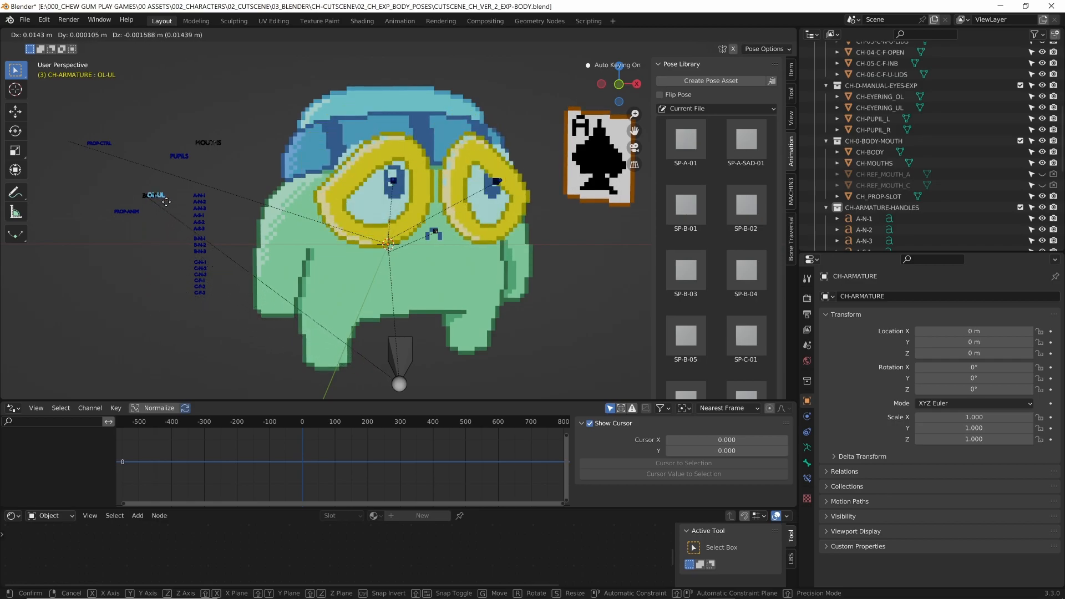
{"action": "left_click", "coordinate": [162, 197]}
Clear the locations of the OL-UL and PUPILS controllers
{"action": "key", "text": "alt+g"}
{"action": "left_click", "coordinate": [186, 156]}
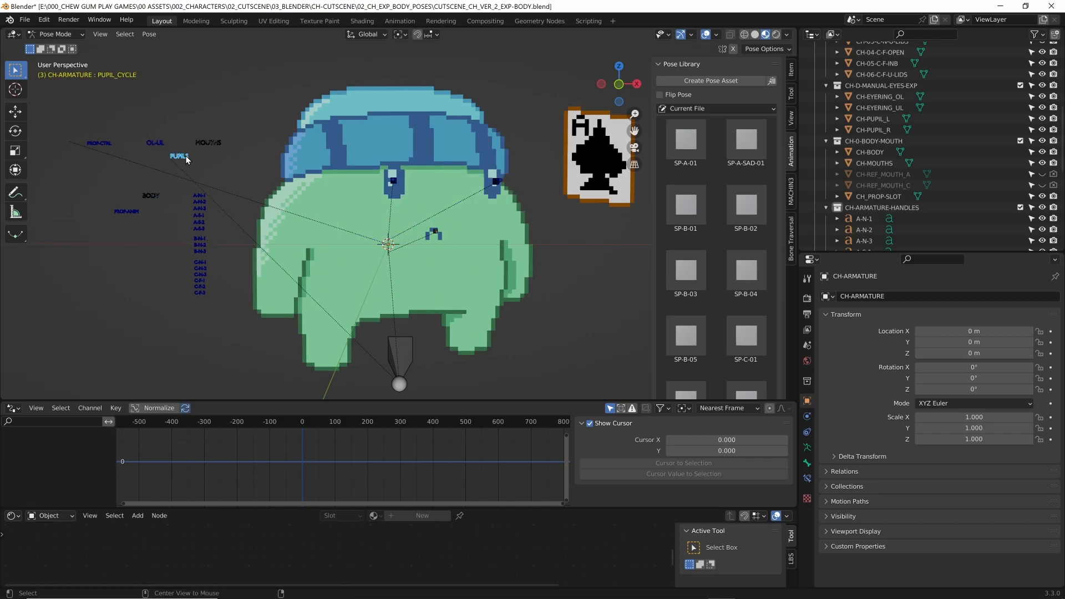
{"action": "key", "text": "alt+g"}
Select the OL-UL and PUPILS controllers and move them down together to give the character half-closed eyes
{"action": "left_click_drag", "start_coordinate": [141, 126], "coordinate": [175, 155]}
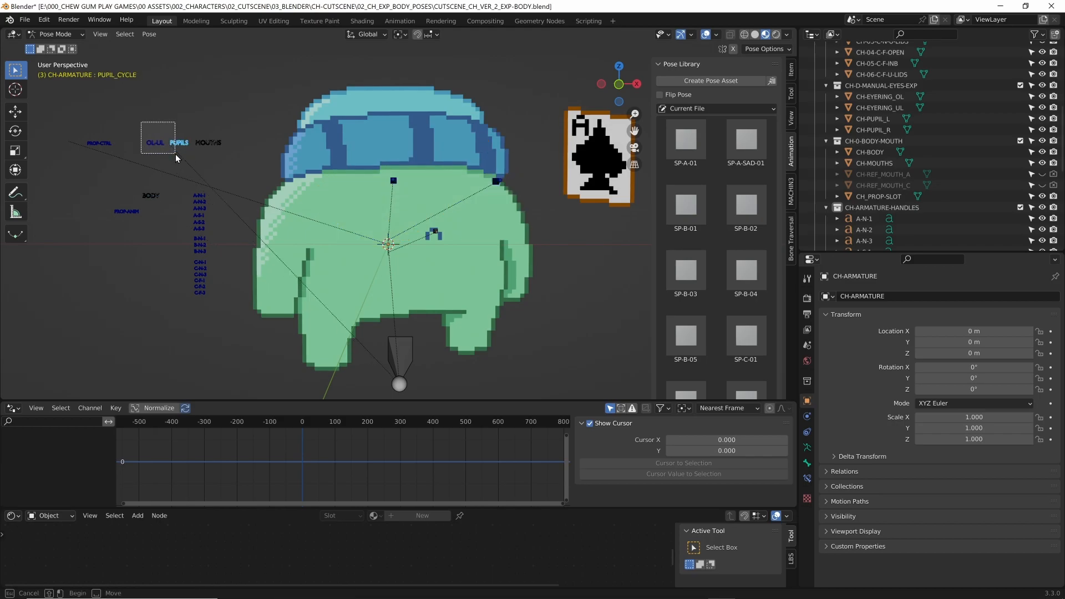
{"action": "key", "text": "g"}
{"action": "left_click", "coordinate": [174, 169]}
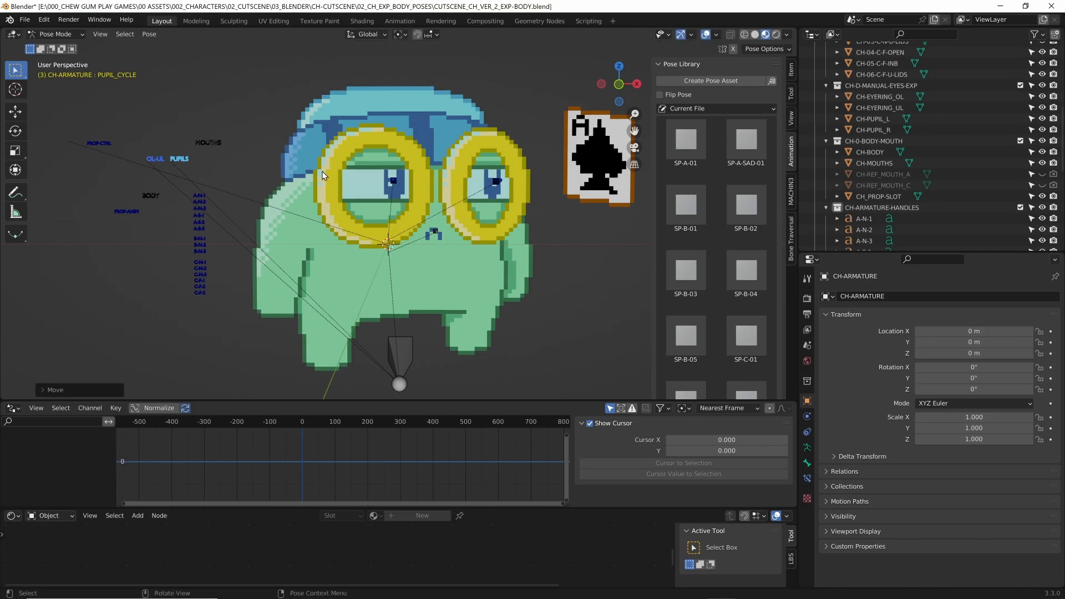
{"action": "middle_click_drag", "start_coordinate": [355, 225], "coordinate": [324, 218], "text": "shift"}
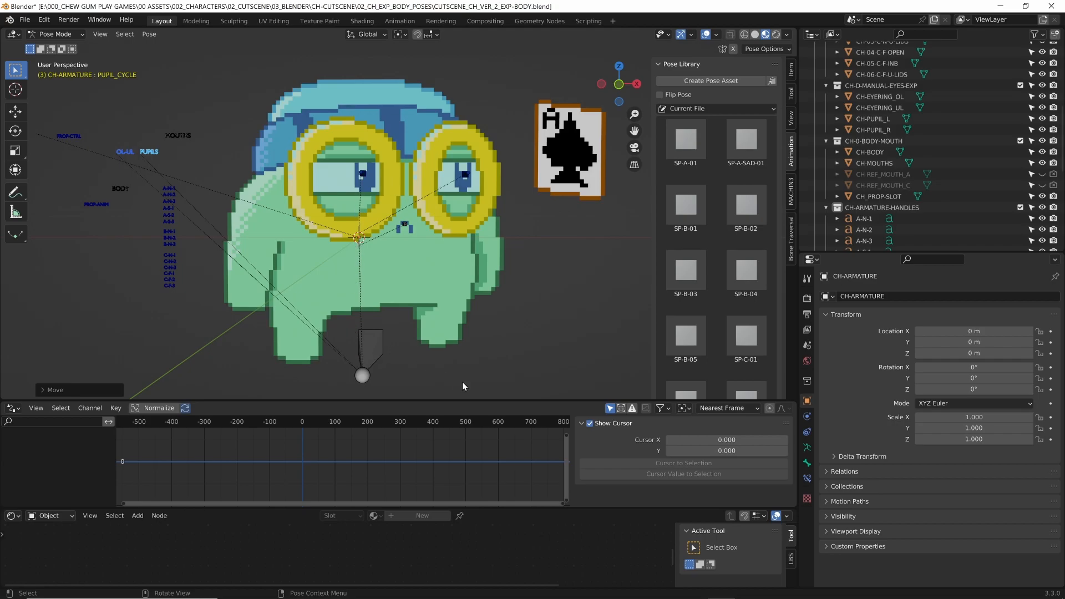
Try scaling the ROOT bone along the global Z axis to squash the character, cancel it, and clear the selection
{"action": "left_click", "coordinate": [503, 355]}
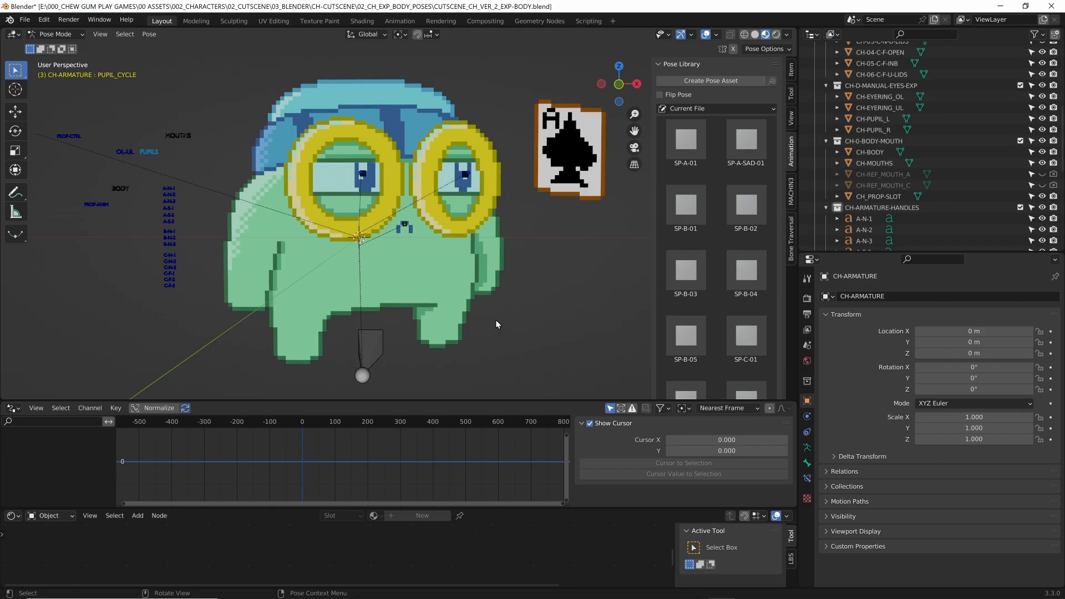
{"action": "left_click", "coordinate": [371, 347]}
{"action": "key", "text": "s"}
{"action": "key", "text": "z"}
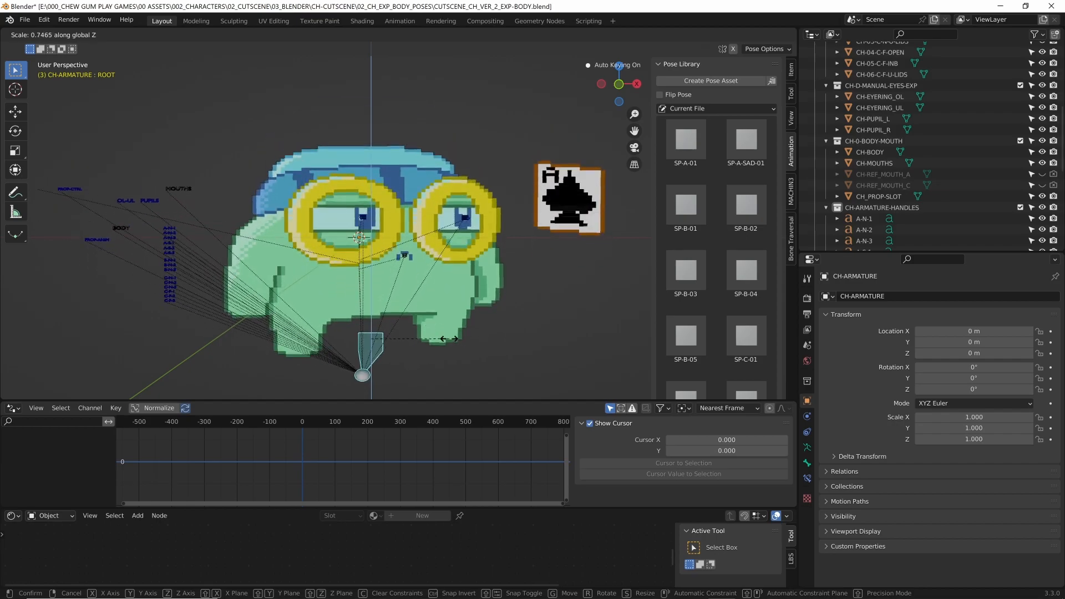
{"action": "right_click", "coordinate": [435, 328]}
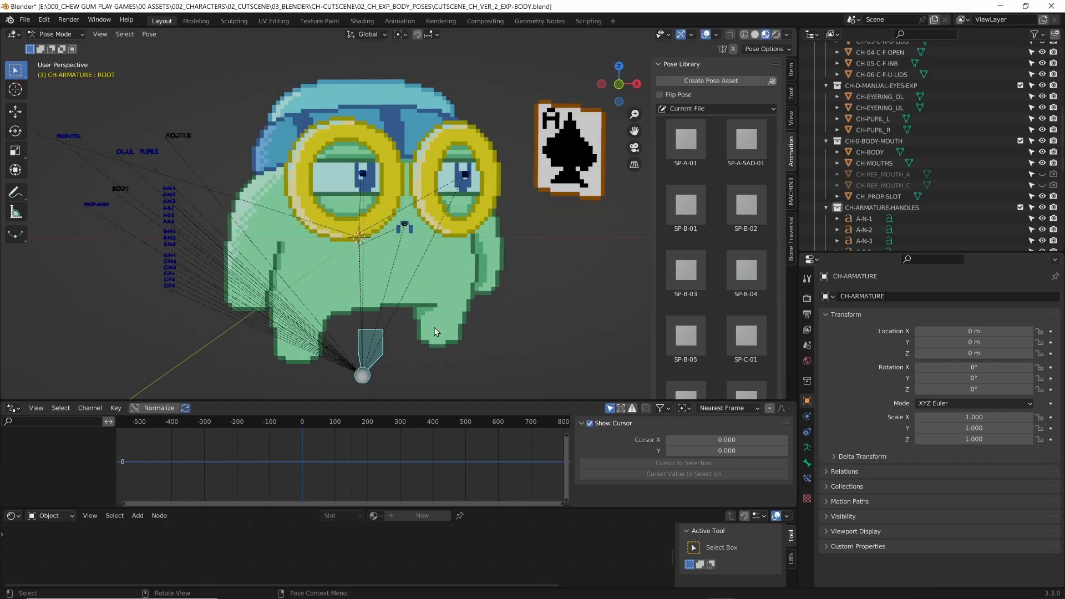
{"action": "left_click", "coordinate": [590, 238]}
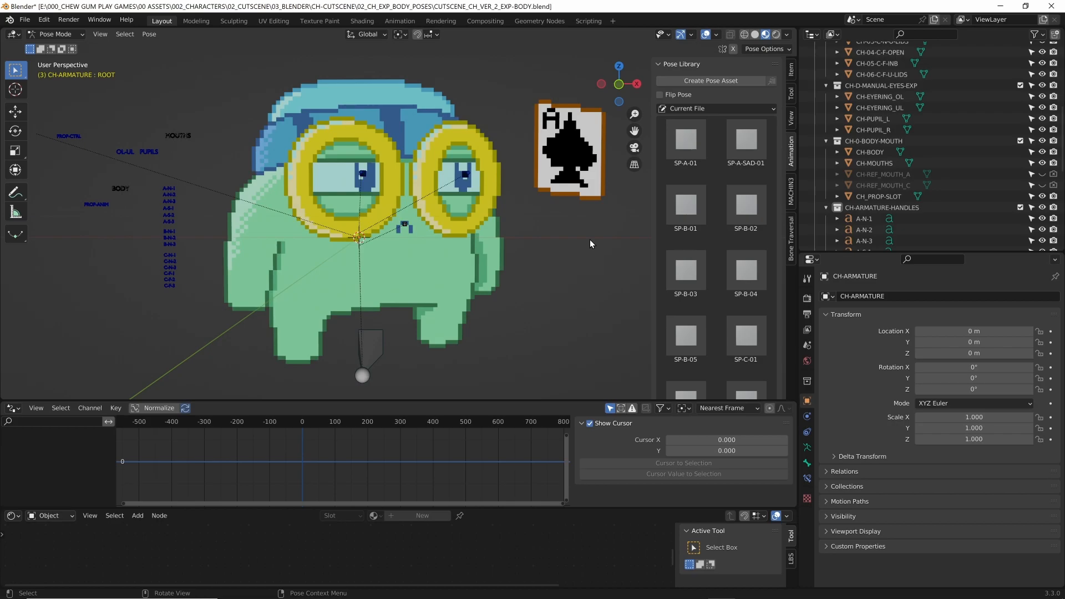
Apply the SP-B-04, SP-B-03 and SP-A-01 pose assets to the character in turn
{"action": "left_click", "coordinate": [721, 264]}
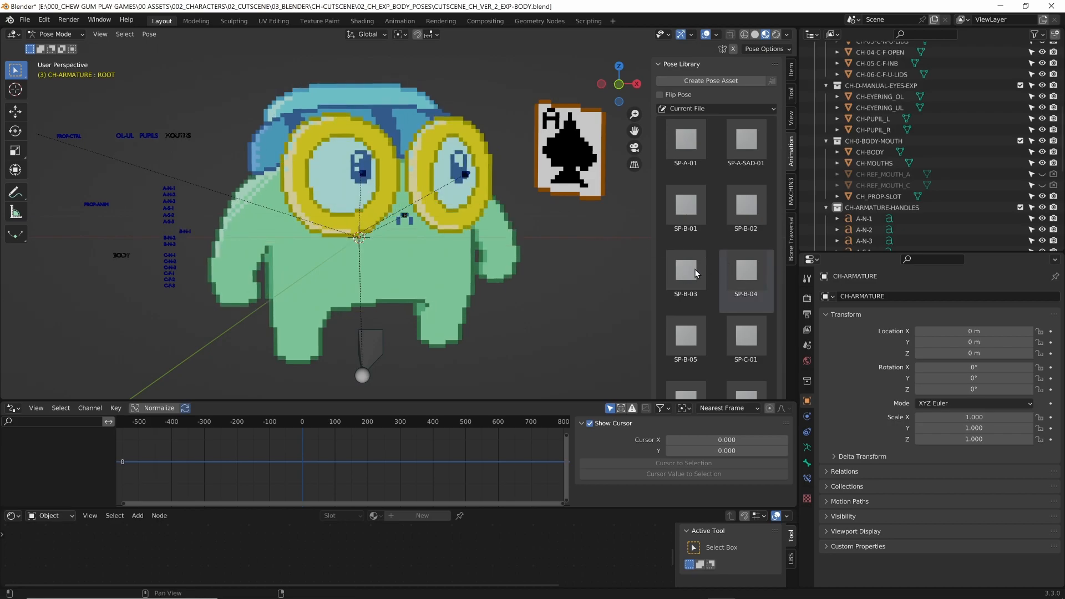
{"action": "left_click", "coordinate": [696, 273]}
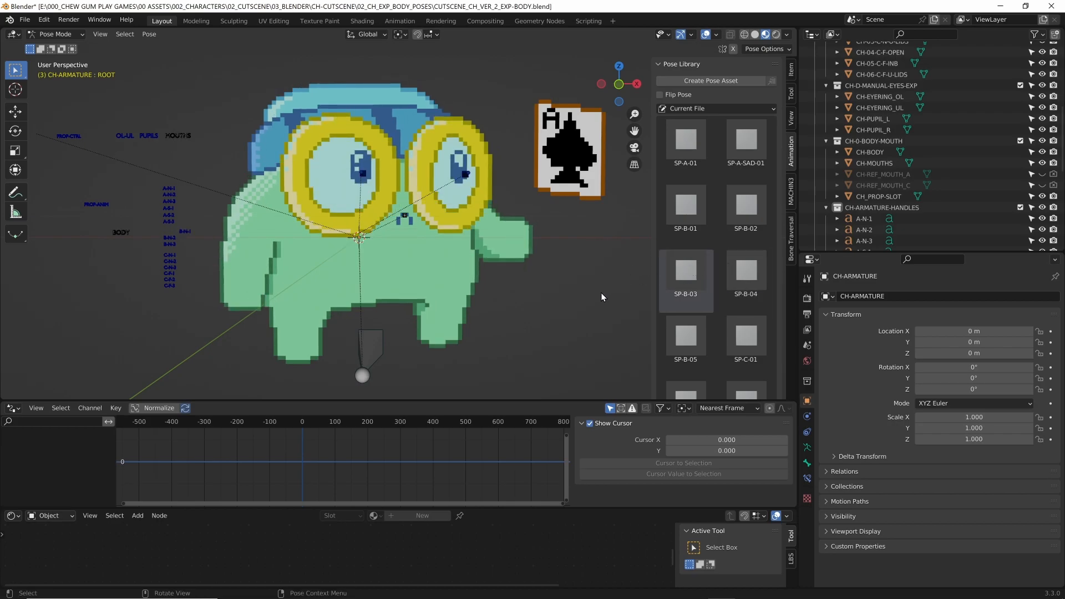
{"action": "middle_click_drag", "start_coordinate": [548, 272], "coordinate": [545, 269]}
{"action": "double_click", "coordinate": [687, 140]}
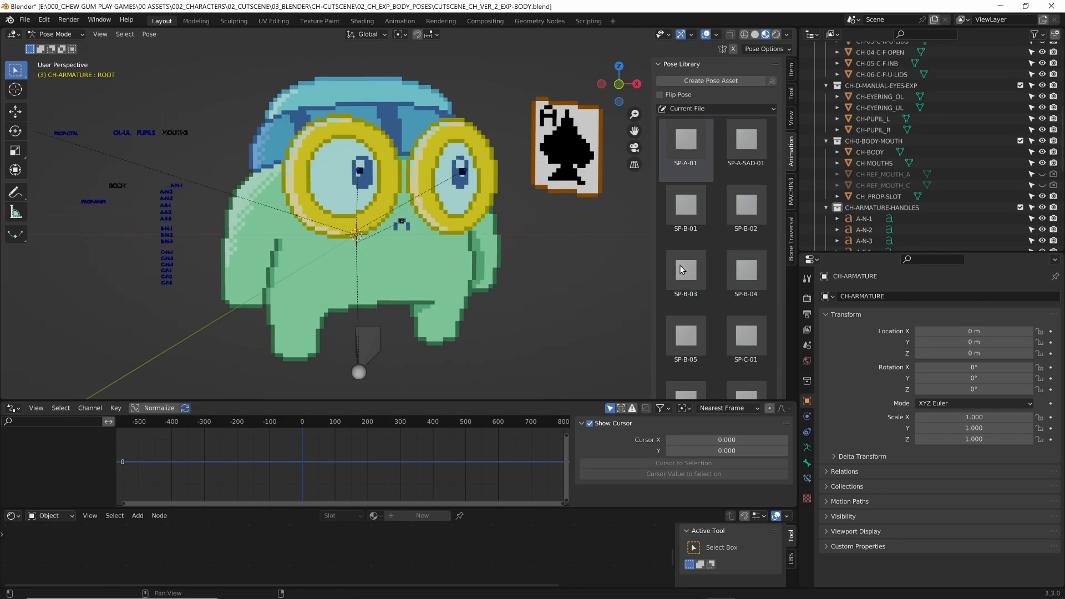
Alternate between the SP-B-01 and SP-A-01 pose assets, ending on SP-B-01
{"action": "left_click", "coordinate": [681, 217]}
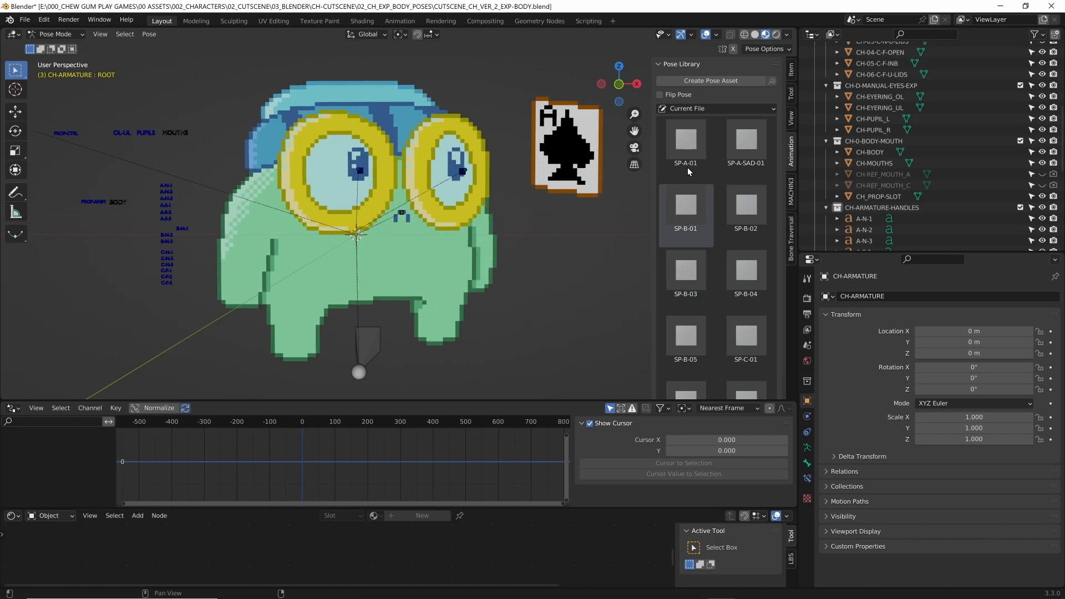
{"action": "left_click", "coordinate": [688, 142]}
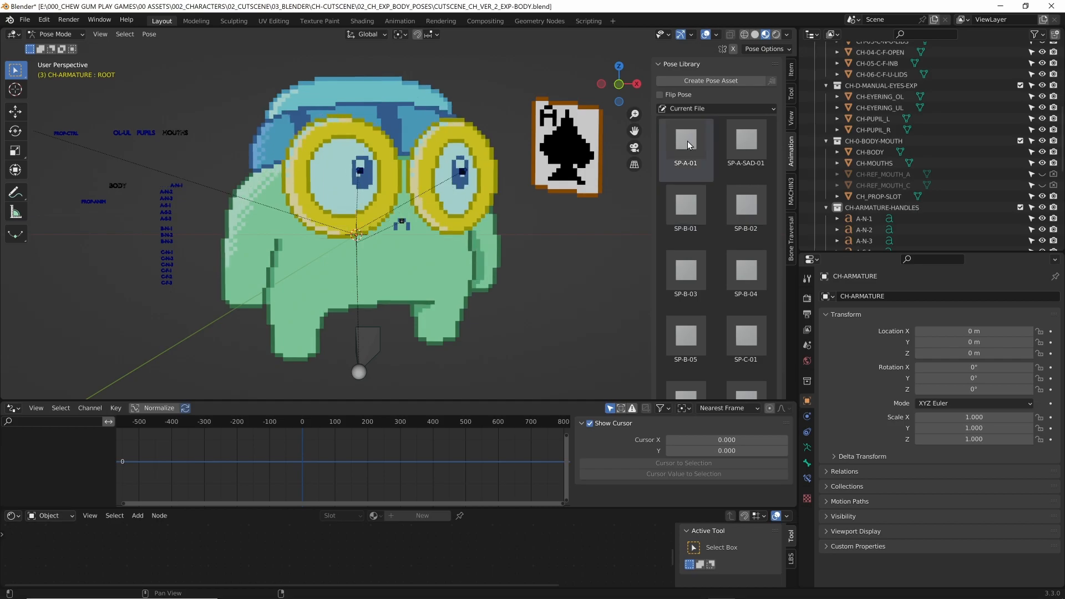
{"action": "left_click", "coordinate": [696, 208]}
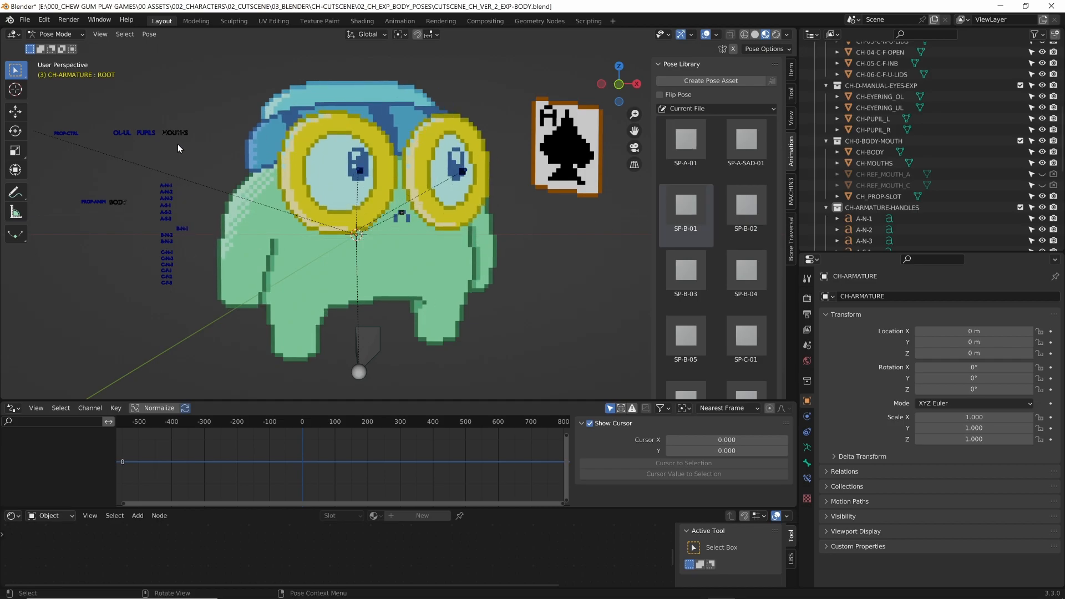
Try moving the OL-UL controller down to preview the eye shapes on the SP-B-01 pose, and cancel it
{"action": "left_click", "coordinate": [126, 135]}
{"action": "key", "text": "g"}
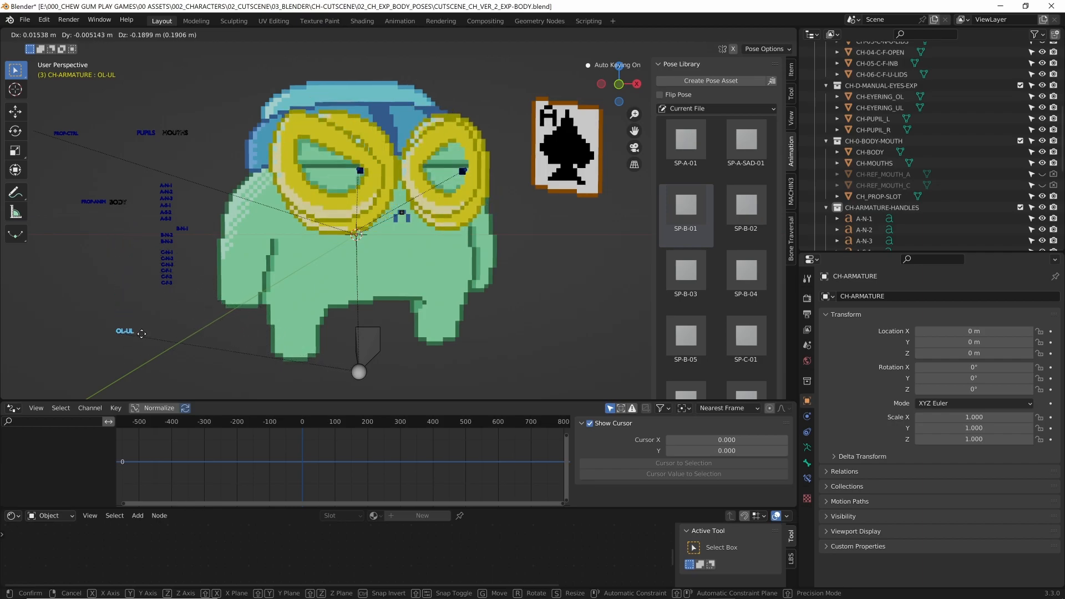
{"action": "right_click", "coordinate": [135, 251]}
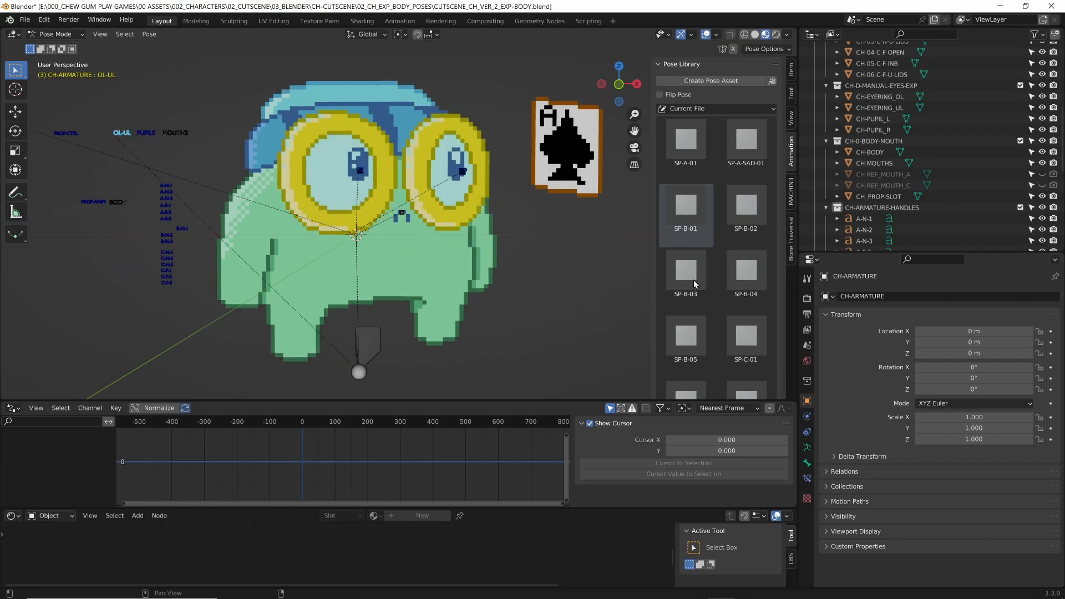
Cycle through the SP-A-01, SP-B-01 and SP-C-01 pose assets, ending on SP-C-01
{"action": "left_click", "coordinate": [740, 336]}
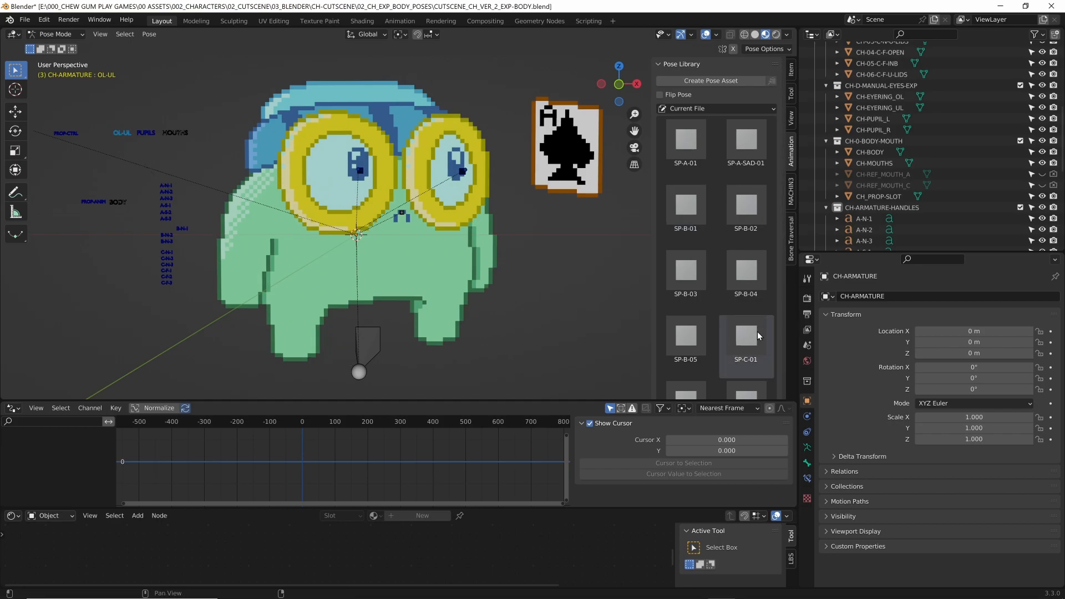
{"action": "double_click", "coordinate": [757, 332]}
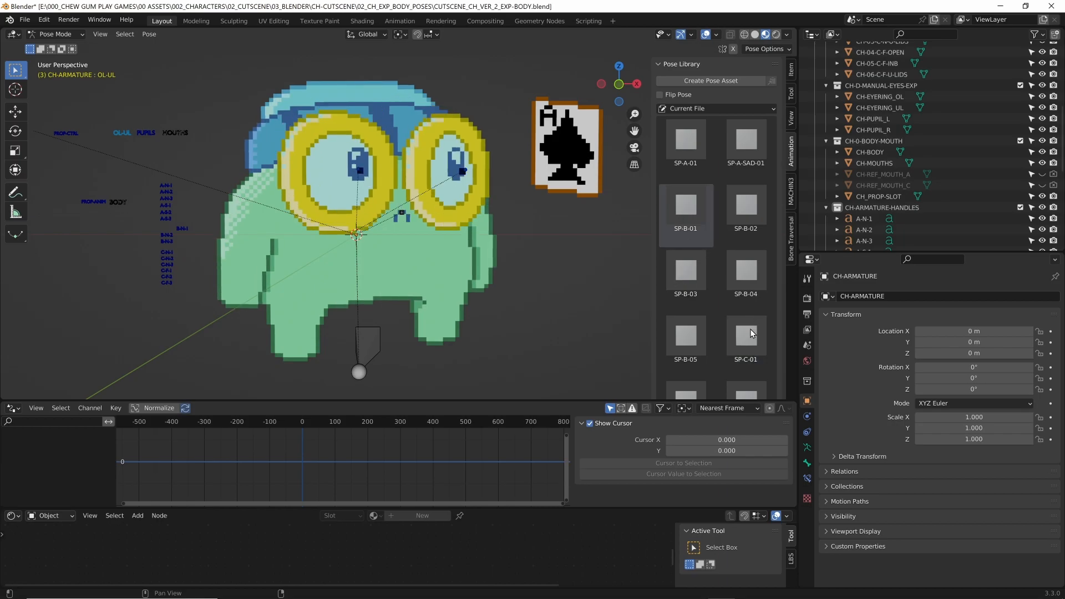
{"action": "double_click", "coordinate": [690, 157]}
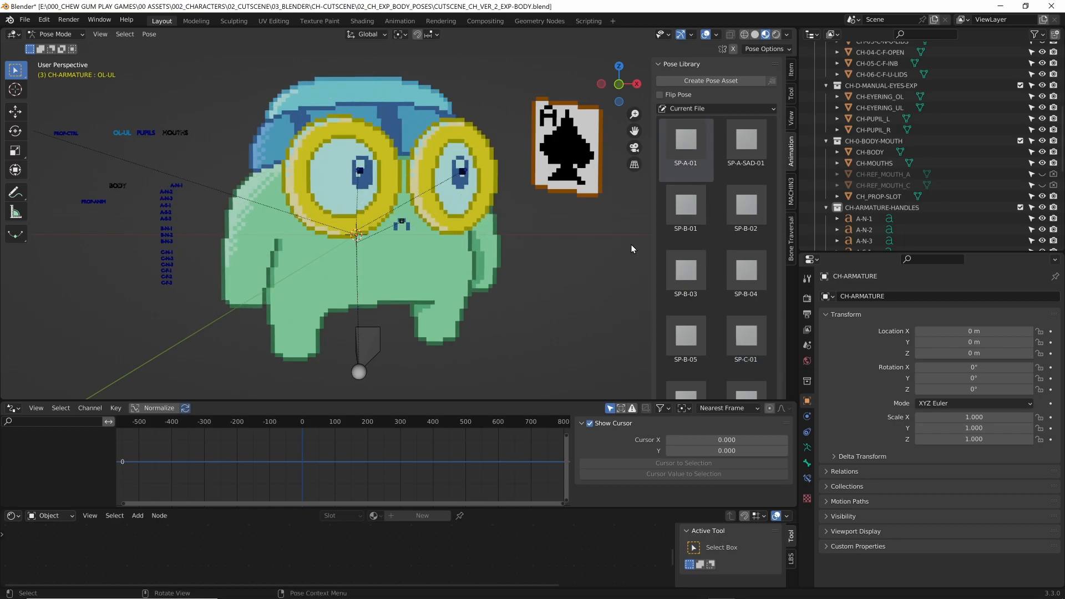
{"action": "double_click", "coordinate": [683, 203]}
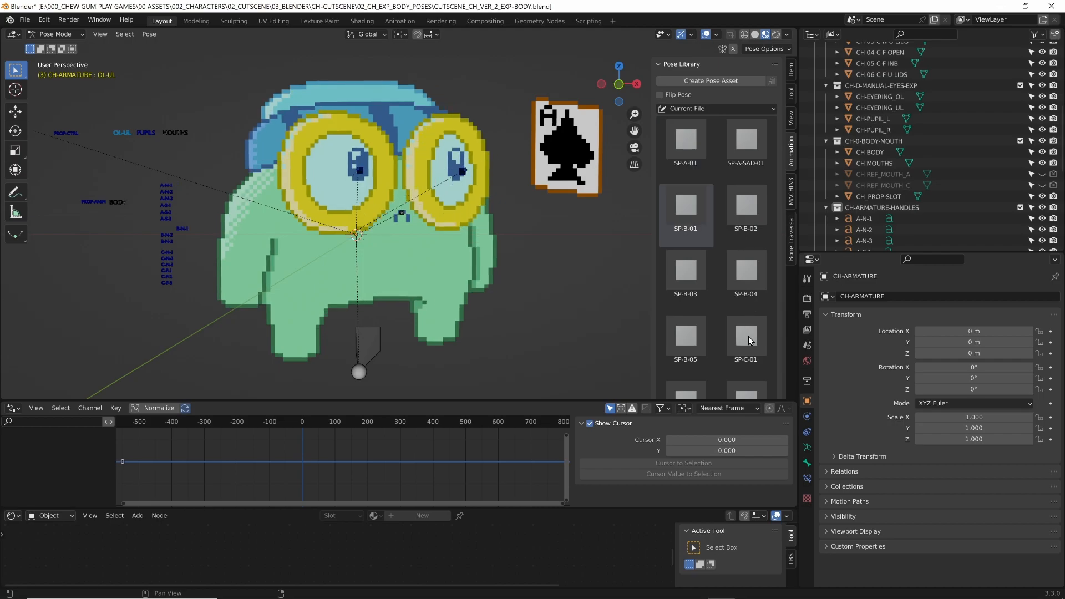
{"action": "double_click", "coordinate": [748, 336]}
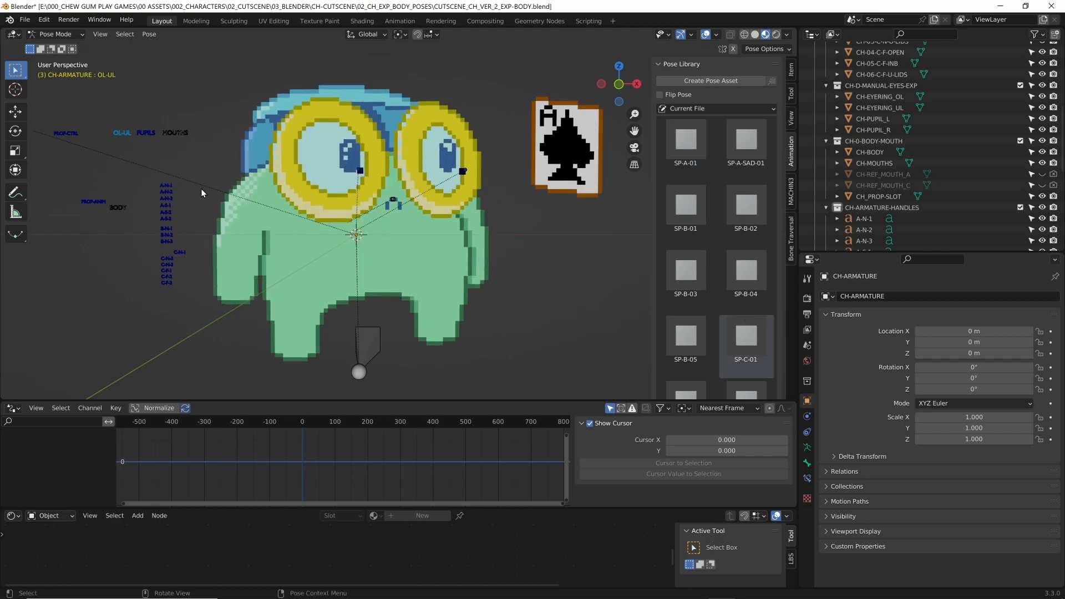
Try moving the OL-UL and PUPILS controllers down on the SP-C-01 pose, cancelling each move, and reselect OL-UL
{"action": "right_click", "coordinate": [120, 142]}
{"action": "key", "text": "g"}
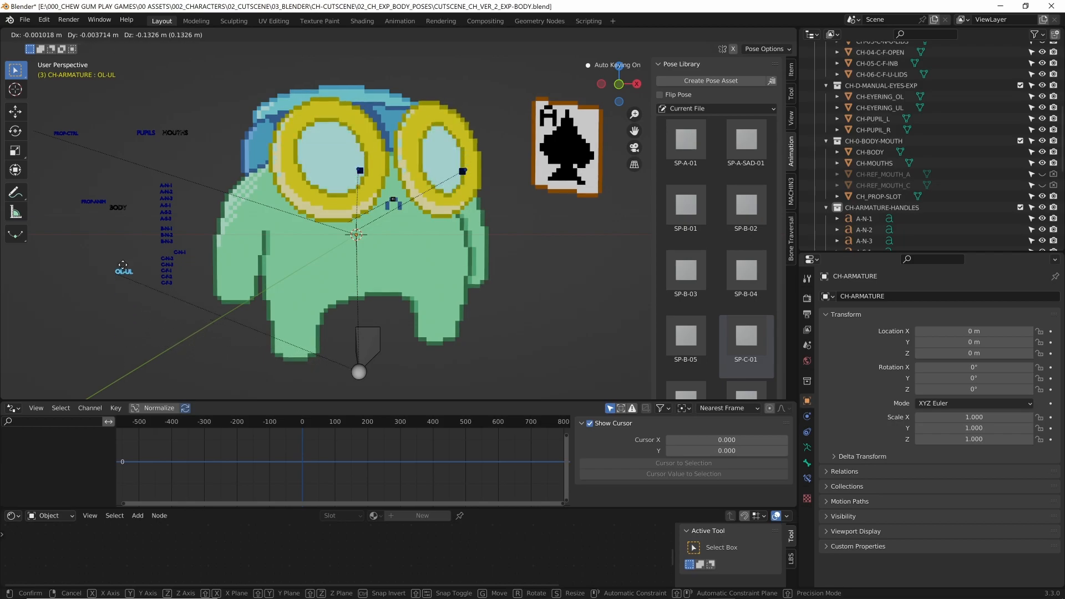
{"action": "right_click", "coordinate": [123, 248]}
{"action": "left_click", "coordinate": [171, 138]}
{"action": "key", "text": "g"}
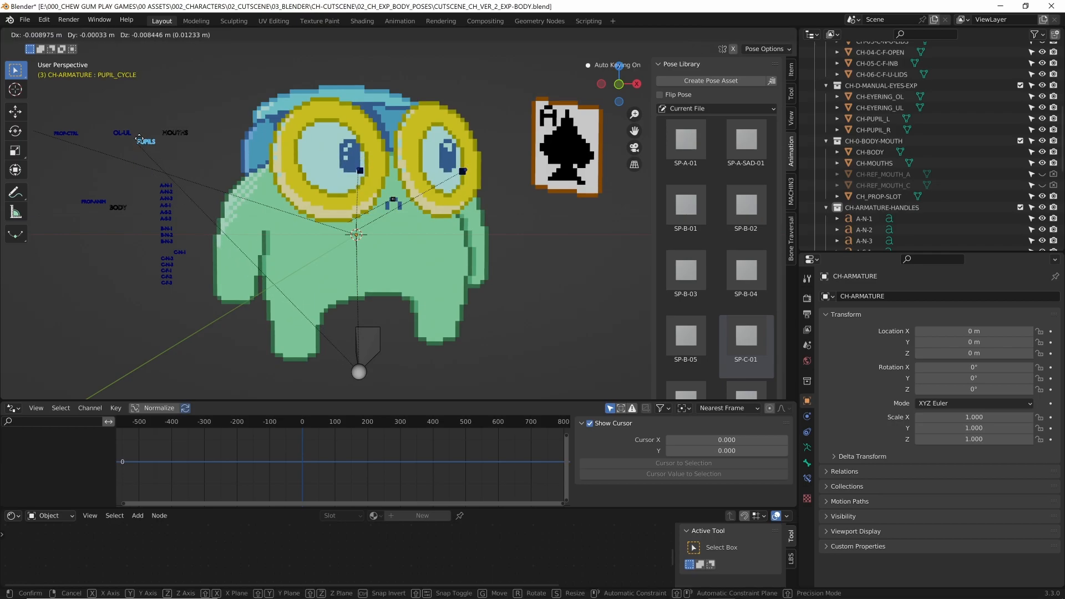
{"action": "right_click", "coordinate": [140, 138]}
{"action": "key", "text": "g"}
{"action": "right_click", "coordinate": [149, 180]}
{"action": "left_click", "coordinate": [121, 137]}
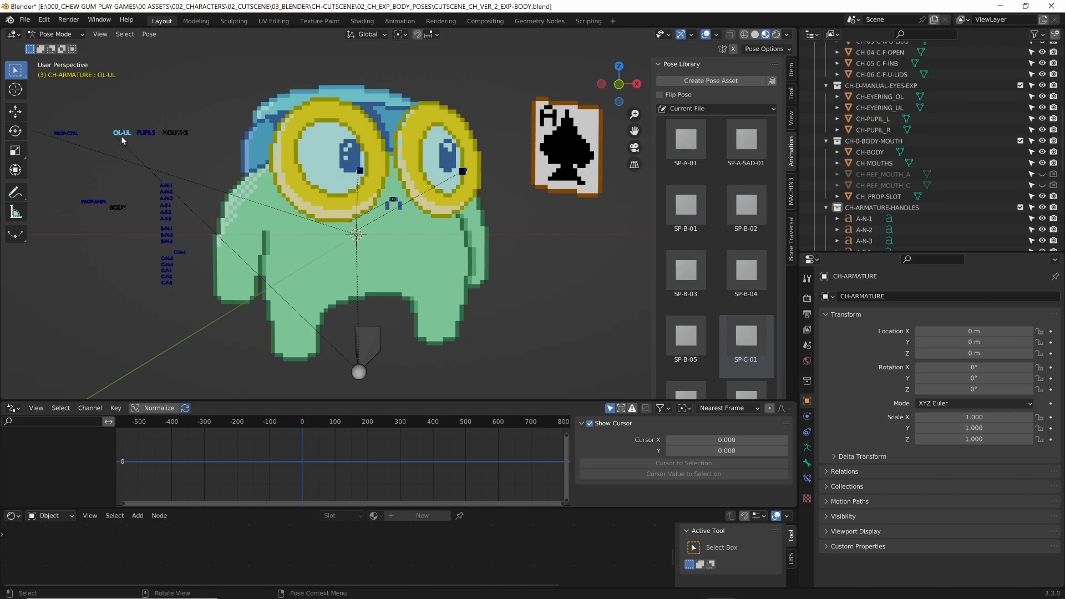
Slide the C-N-1 handle sideways to shift the pupils across the eyes, and try the neighbouring B-N-3 handle
{"action": "scroll", "coordinate": [188, 183], "scroll_direction": "up", "scroll_amount": 3}
{"action": "middle_click_drag", "start_coordinate": [187, 188], "coordinate": [291, 208], "text": "shift"}
{"action": "left_click", "coordinate": [198, 293]}
{"action": "key", "text": "g"}
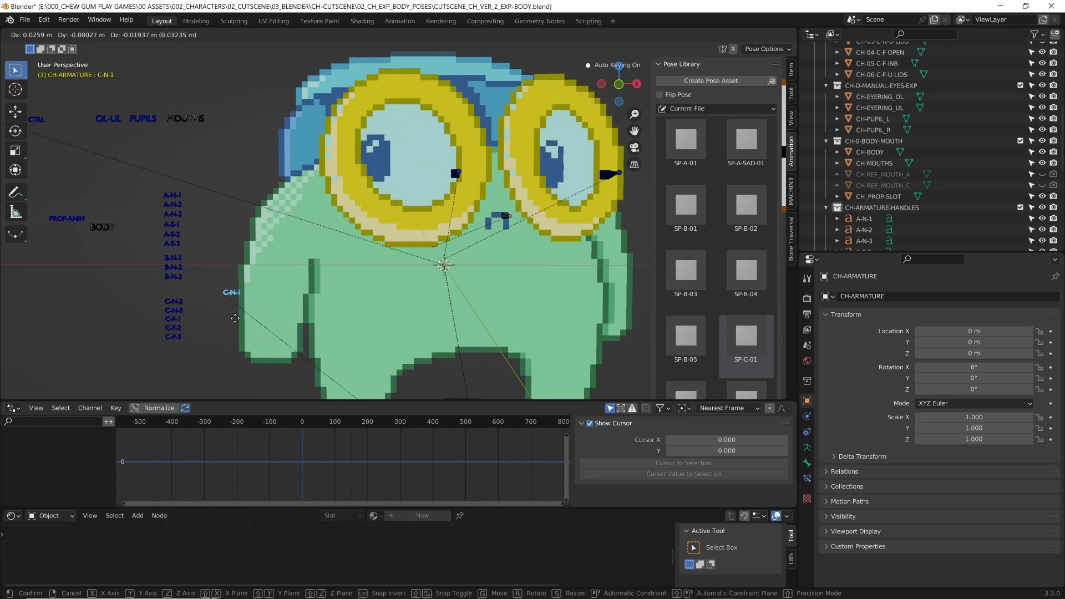
{"action": "left_click", "coordinate": [188, 264]}
{"action": "left_click", "coordinate": [178, 278]}
{"action": "key", "text": "g"}
{"action": "right_click", "coordinate": [192, 286]}
Try sliding the C-N-2 and C-N-3 handles sideways to preview the closed and half-closed eyes, cancelling each move
{"action": "left_click", "coordinate": [175, 304]}
{"action": "key", "text": "g"}
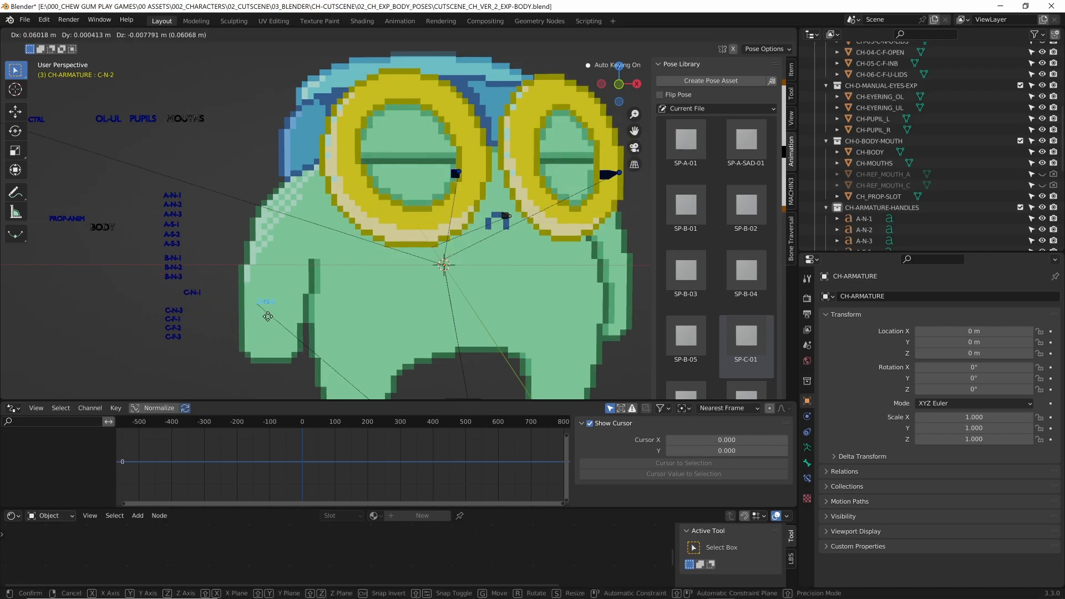
{"action": "right_click", "coordinate": [208, 327]}
{"action": "left_click", "coordinate": [178, 311]}
{"action": "key", "text": "g"}
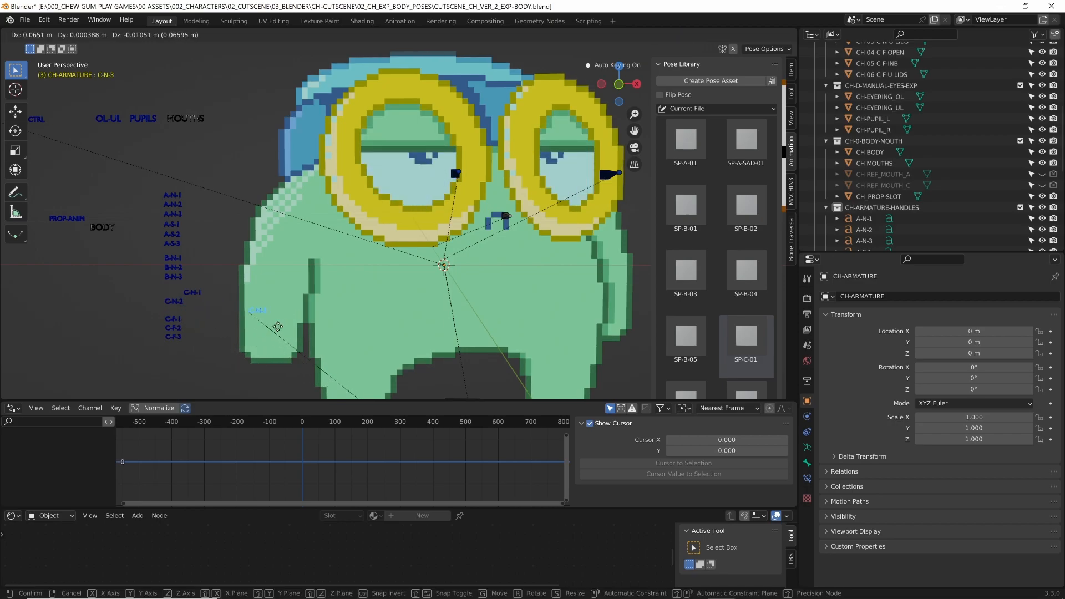
{"action": "right_click", "coordinate": [206, 336]}
Slide the C-F-2 handle sideways to preview the slanted closed eyes, and undo the move
{"action": "left_click", "coordinate": [171, 326]}
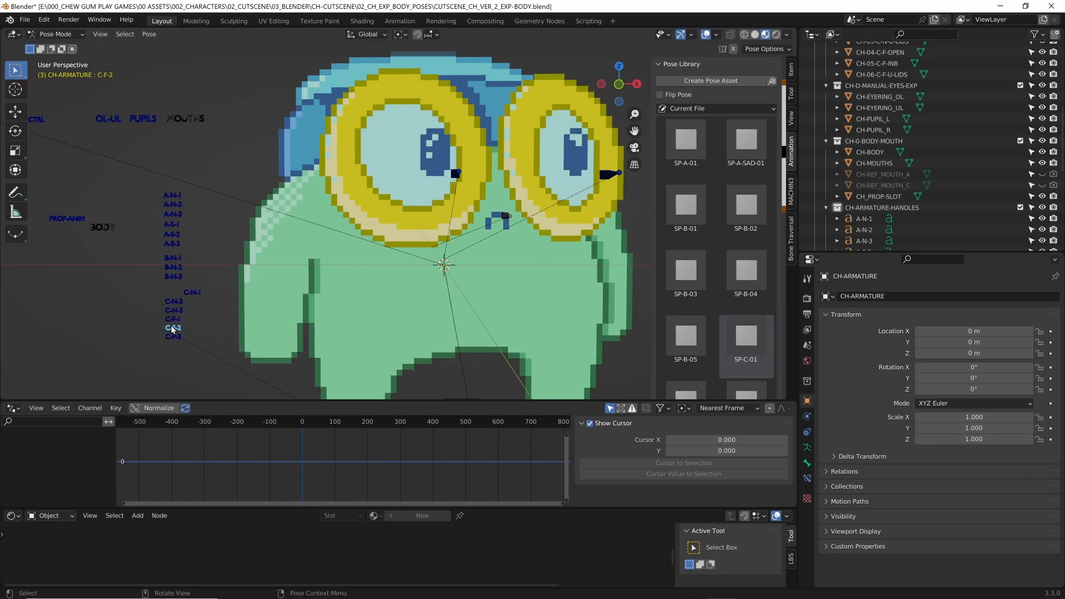
{"action": "key", "text": "g"}
{"action": "right_click", "coordinate": [183, 334]}
{"action": "key", "text": "g"}
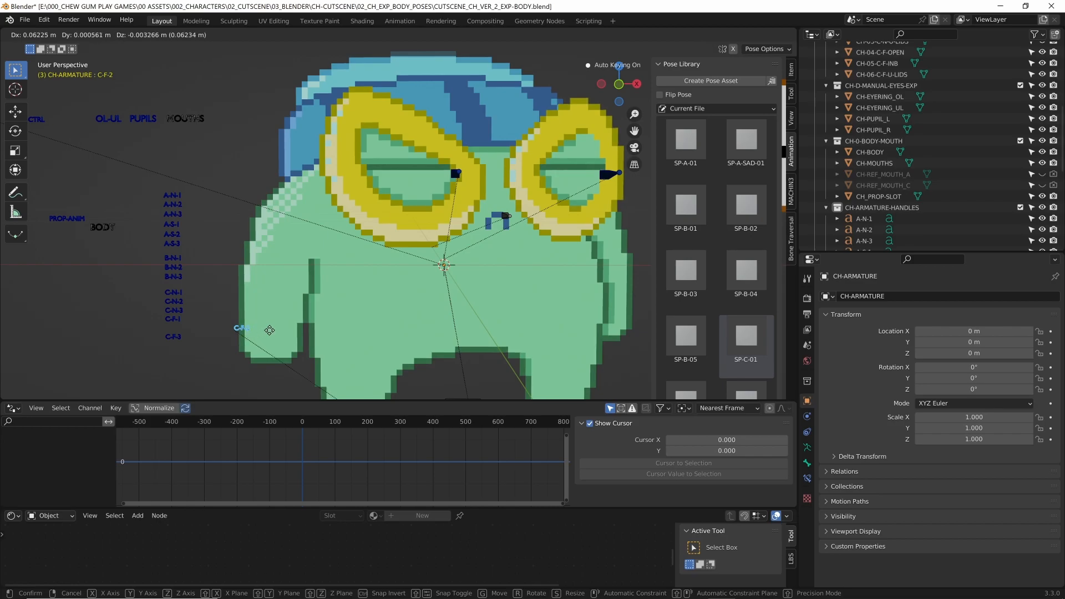
{"action": "left_click", "coordinate": [251, 344]}
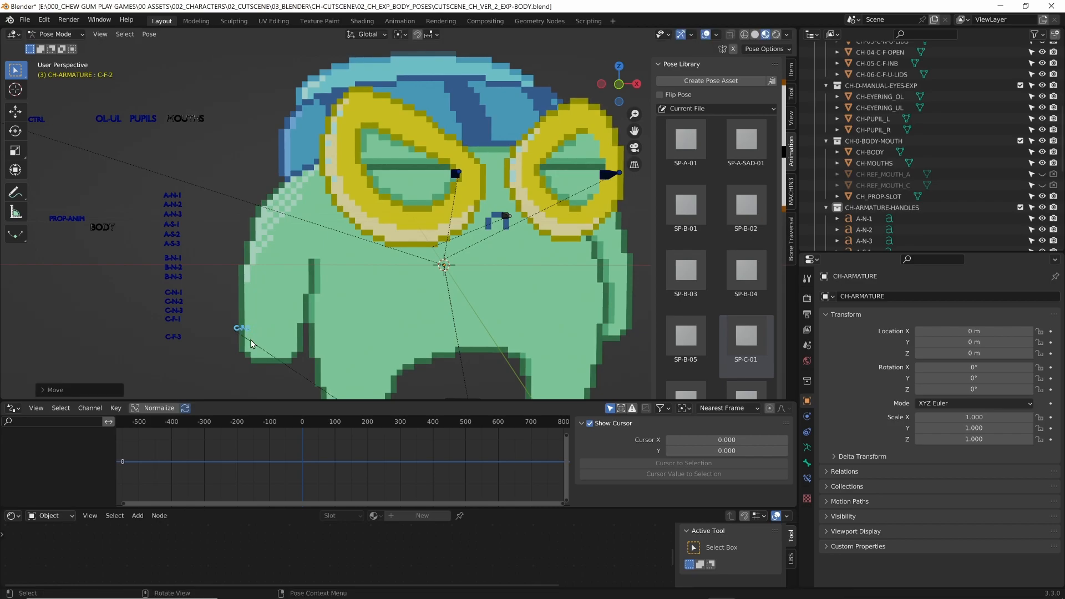
{"action": "key", "text": "ctrl+z"}
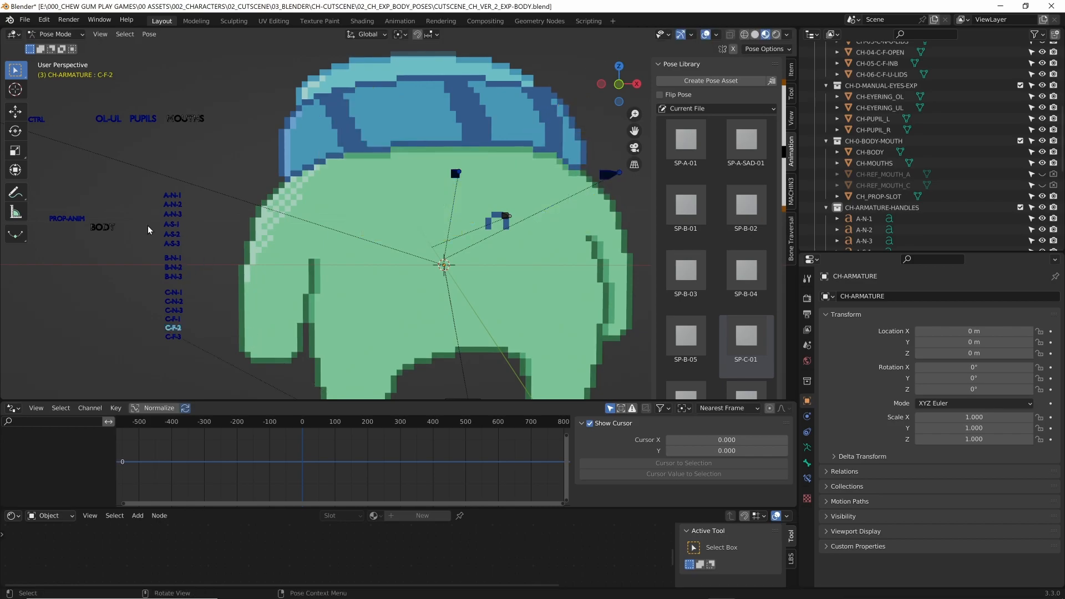
Try moving the BODY controller down to preview the body poses, and select the A-S-3 handle
{"action": "left_click", "coordinate": [82, 218]}
{"action": "left_click", "coordinate": [100, 228]}
{"action": "key", "text": "g"}
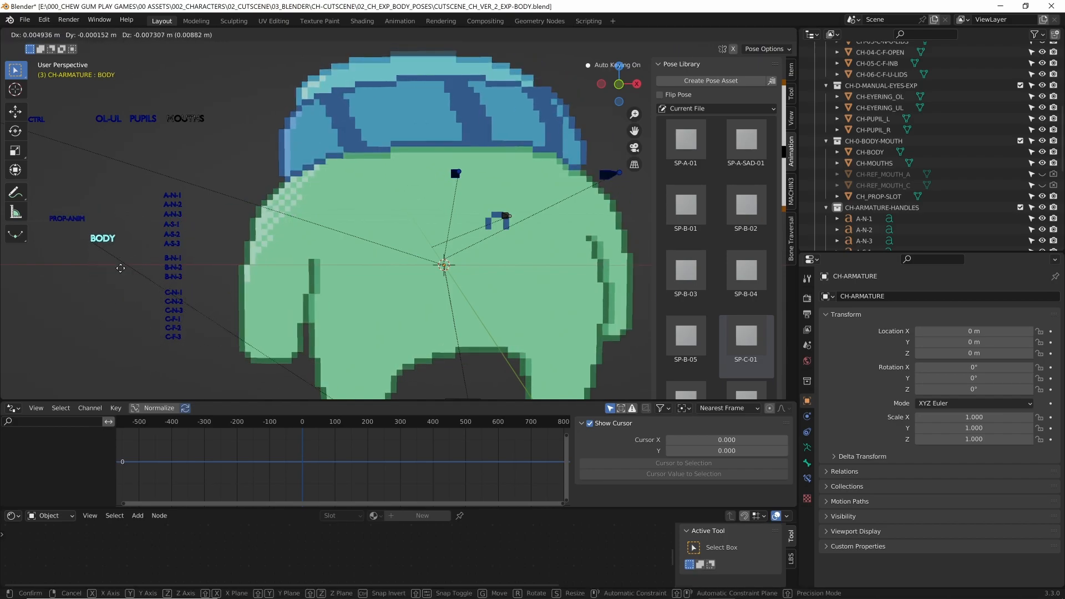
{"action": "key", "text": "Escape"}
{"action": "scroll", "coordinate": [219, 264], "scroll_direction": "down", "scroll_amount": 3}
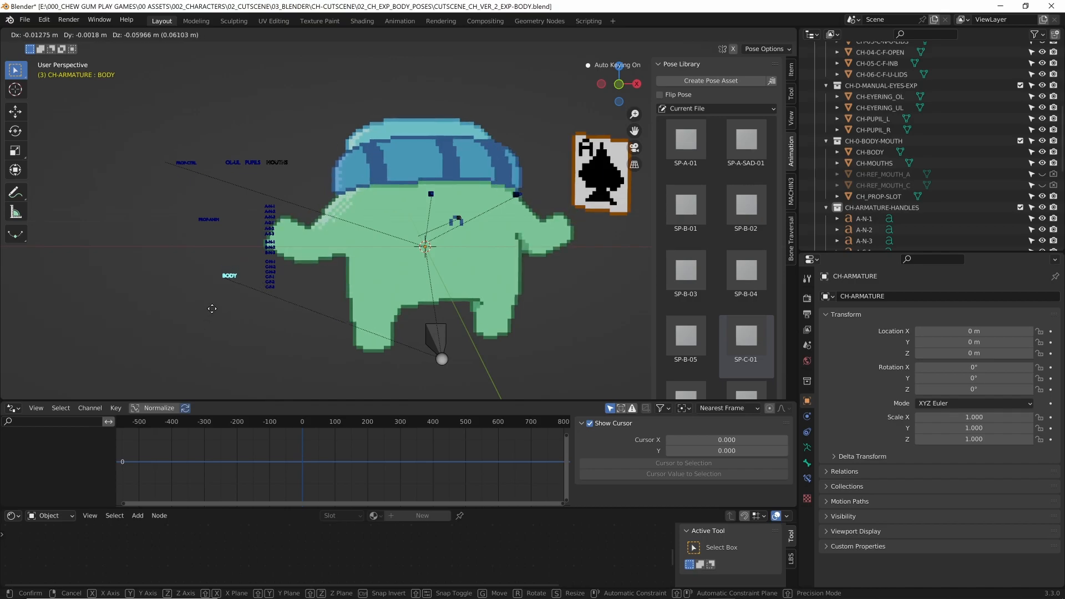
{"action": "scroll", "coordinate": [234, 277], "scroll_direction": "up", "scroll_amount": 3}
{"action": "scroll", "coordinate": [212, 246], "scroll_direction": "down", "scroll_amount": 1}
{"action": "left_click", "coordinate": [211, 241]}
Apply the SP-A-01 pose asset to the character and switch the armature to Object Mode
{"action": "double_click", "coordinate": [686, 142]}
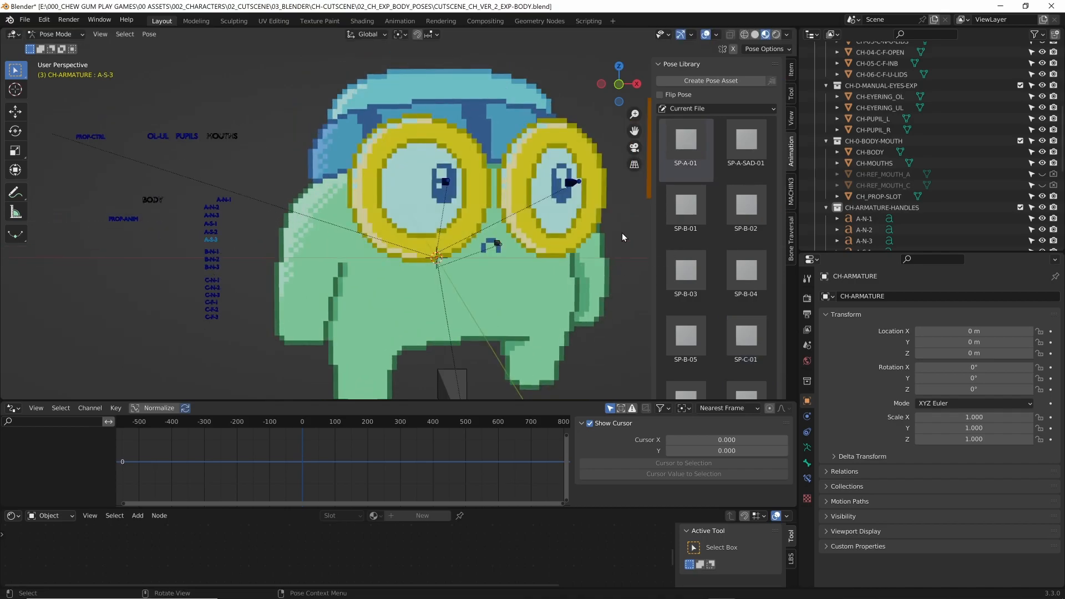
{"action": "scroll", "coordinate": [510, 251], "scroll_direction": "down", "scroll_amount": 1}
{"action": "middle_click_drag", "start_coordinate": [507, 246], "coordinate": [422, 239], "text": "shift"}
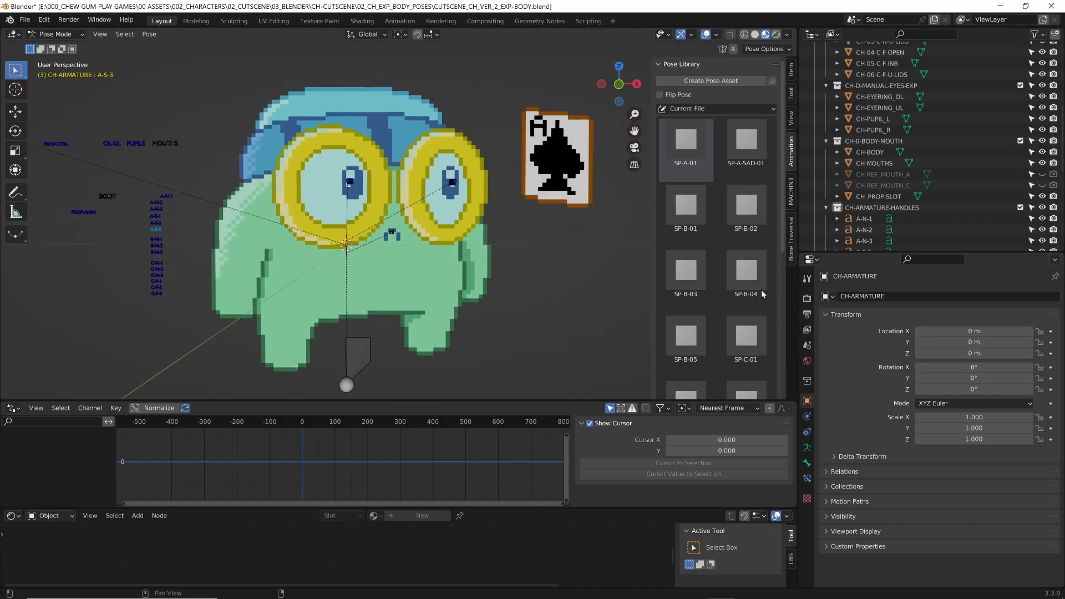
{"action": "key", "text": "ctrl+Tab"}
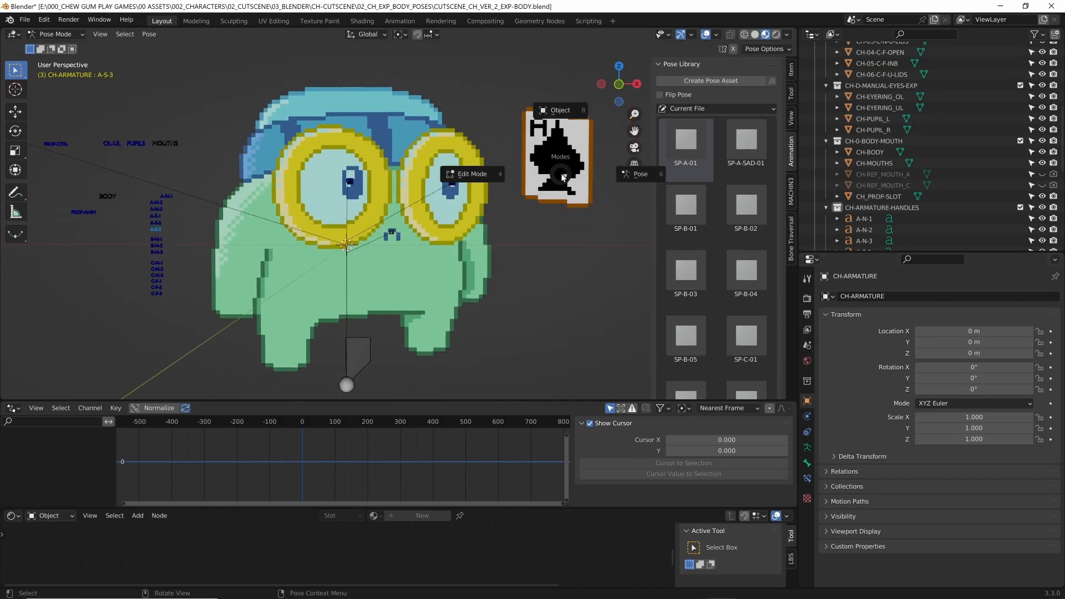
{"action": "left_click", "coordinate": [561, 111]}
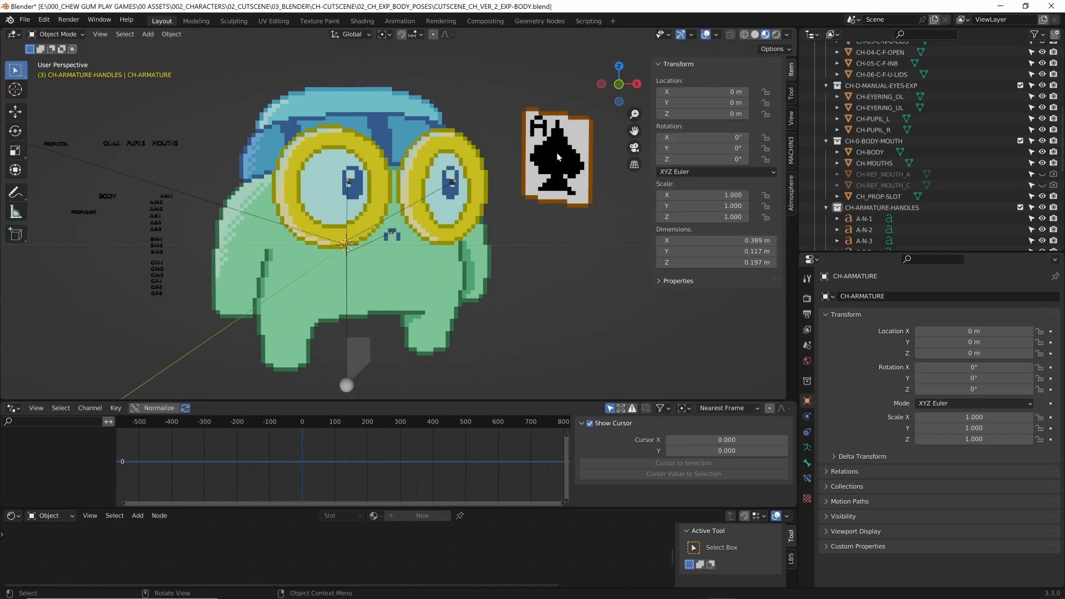
Unhide the CH-EYERING_OL eye ring object and select it
{"action": "left_click", "coordinate": [558, 157]}
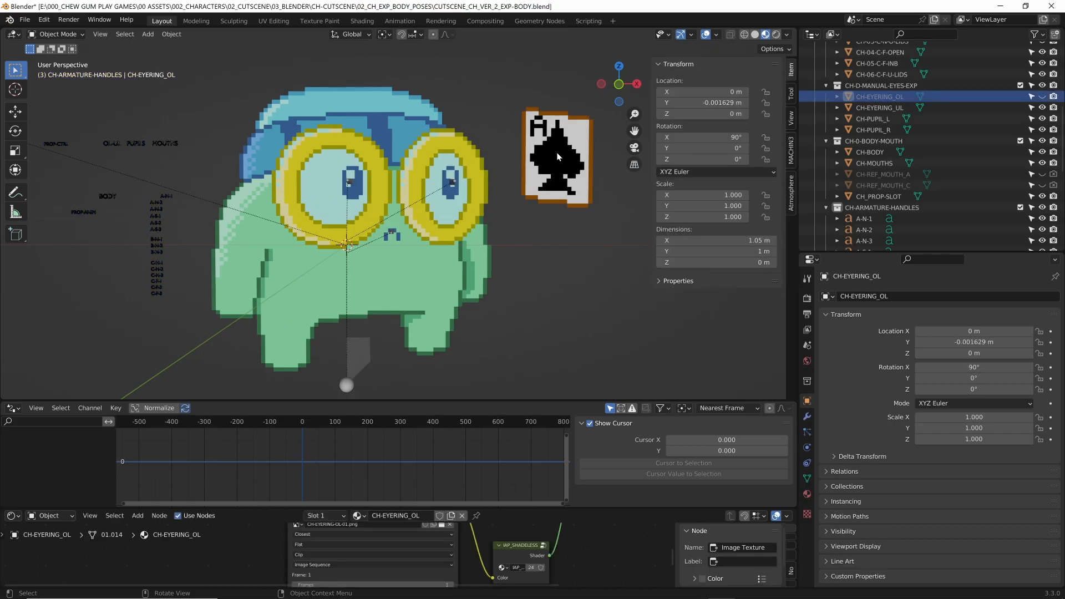
{"action": "left_click", "coordinate": [1042, 97]}
{"action": "left_click", "coordinate": [885, 97]}
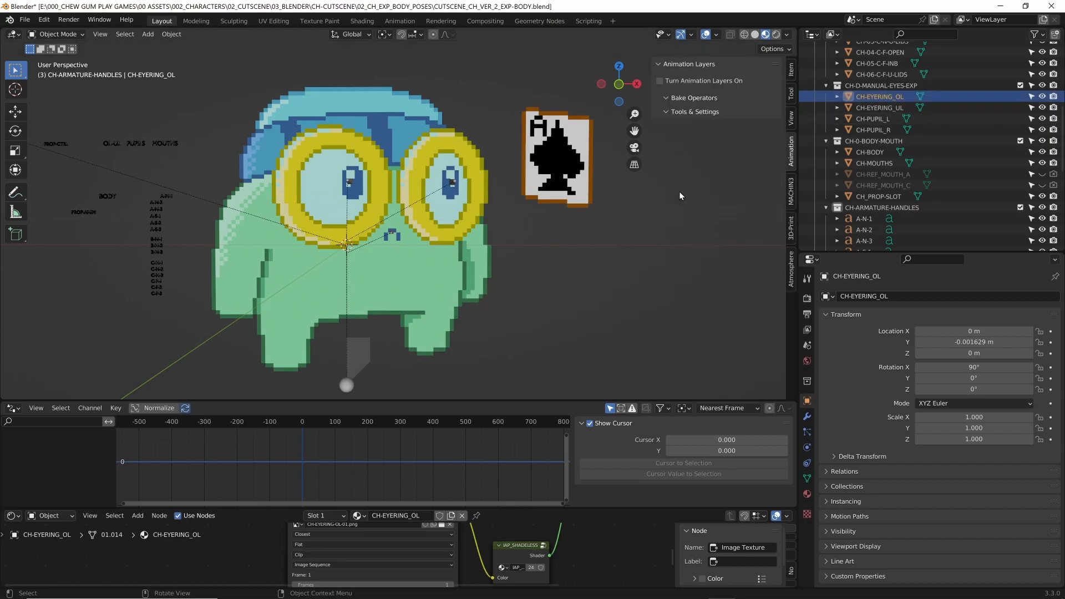
Select the CH_PROP-SLOT object in the CH-0-BODY-MOUTH collection and hide it from the viewport
{"action": "scroll", "coordinate": [589, 207], "scroll_direction": "down", "scroll_amount": 3}
{"action": "scroll", "coordinate": [882, 166], "scroll_direction": "down", "scroll_amount": 10}
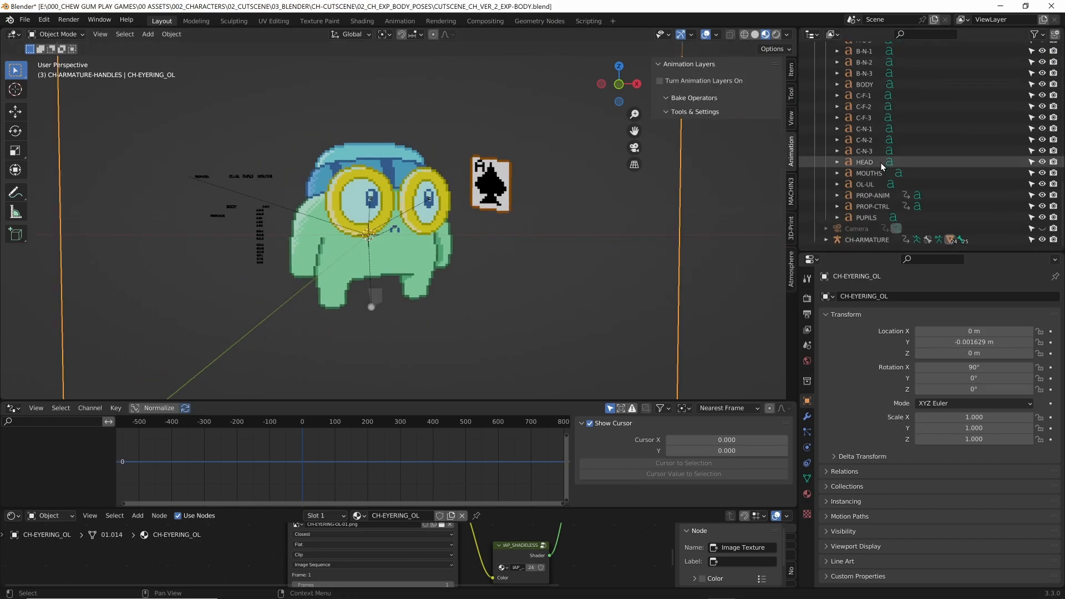
{"action": "left_click", "coordinate": [887, 198]}
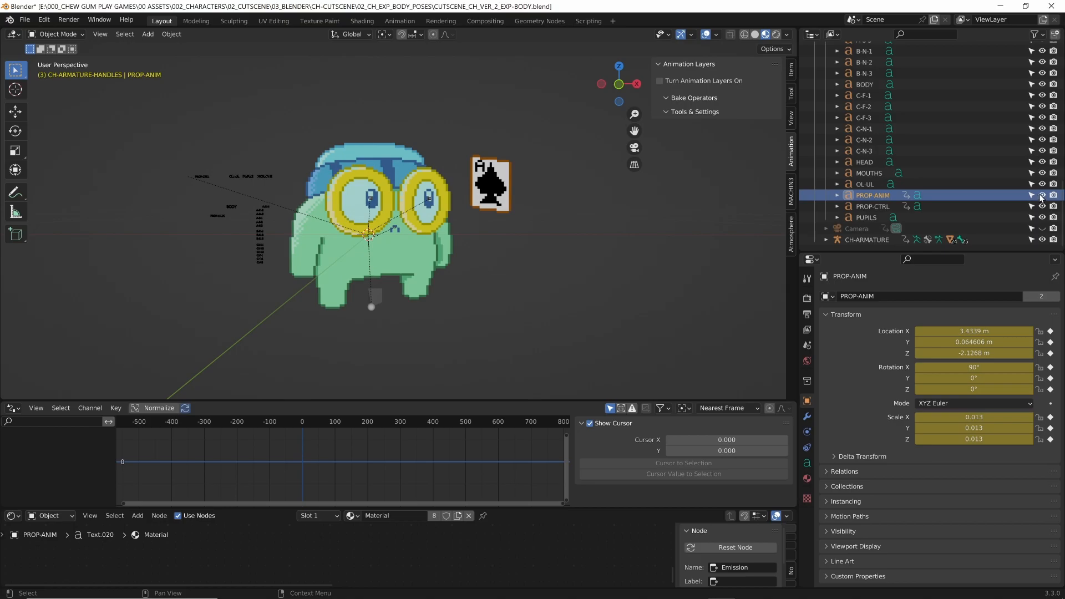
{"action": "scroll", "coordinate": [886, 184], "scroll_direction": "up", "scroll_amount": 5}
{"action": "scroll", "coordinate": [887, 184], "scroll_direction": "up", "scroll_amount": 7}
{"action": "left_click", "coordinate": [880, 206]}
{"action": "left_click", "coordinate": [1042, 207]}
{"action": "scroll", "coordinate": [479, 266], "scroll_direction": "up", "scroll_amount": 3}
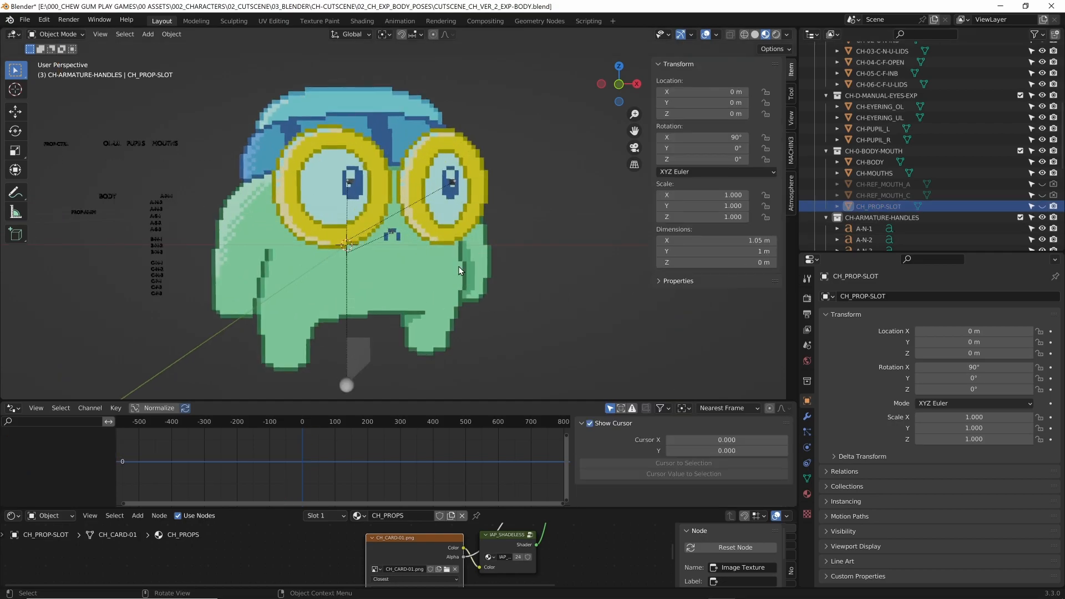
Put the armature in Pose Mode, select its ROOT bone, and show the pose library with three assets per row
{"action": "left_click", "coordinate": [792, 194]}
{"action": "left_click", "coordinate": [793, 70]}
{"action": "left_click", "coordinate": [360, 355]}
{"action": "key", "text": "ctrl+Tab"}
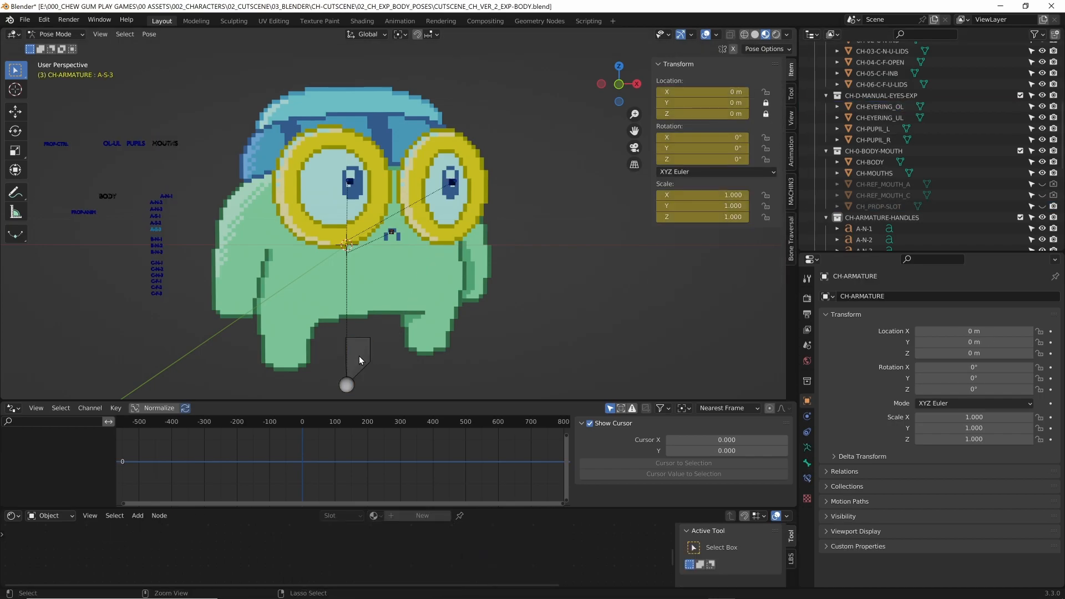
{"action": "left_click", "coordinate": [358, 355]}
{"action": "left_click", "coordinate": [792, 151]}
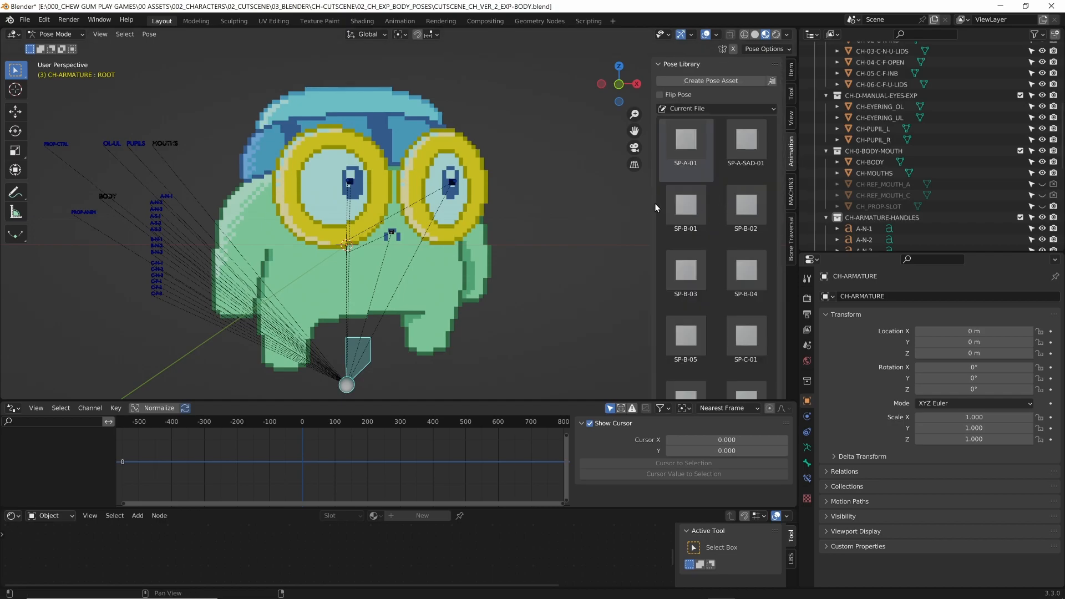
{"action": "left_click_drag", "start_coordinate": [651, 203], "coordinate": [583, 203]}
{"action": "middle_click_drag", "start_coordinate": [489, 288], "coordinate": [483, 244]}
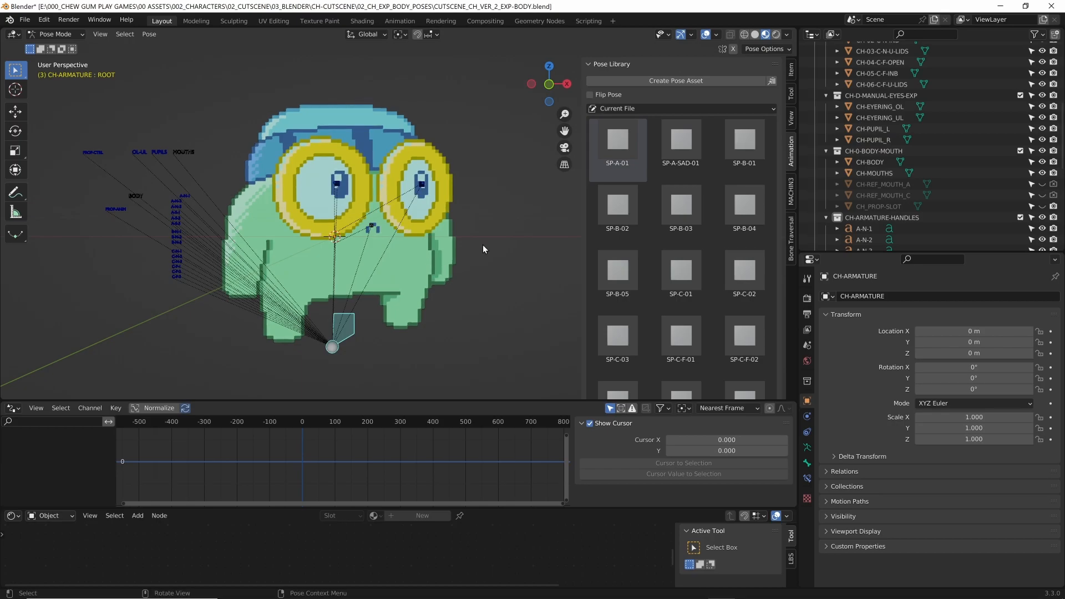
Enable Flip Pose and try the SP-B-03, SP-B-02 and SP-A-01 pose assets on the character
{"action": "left_click", "coordinate": [617, 107]}
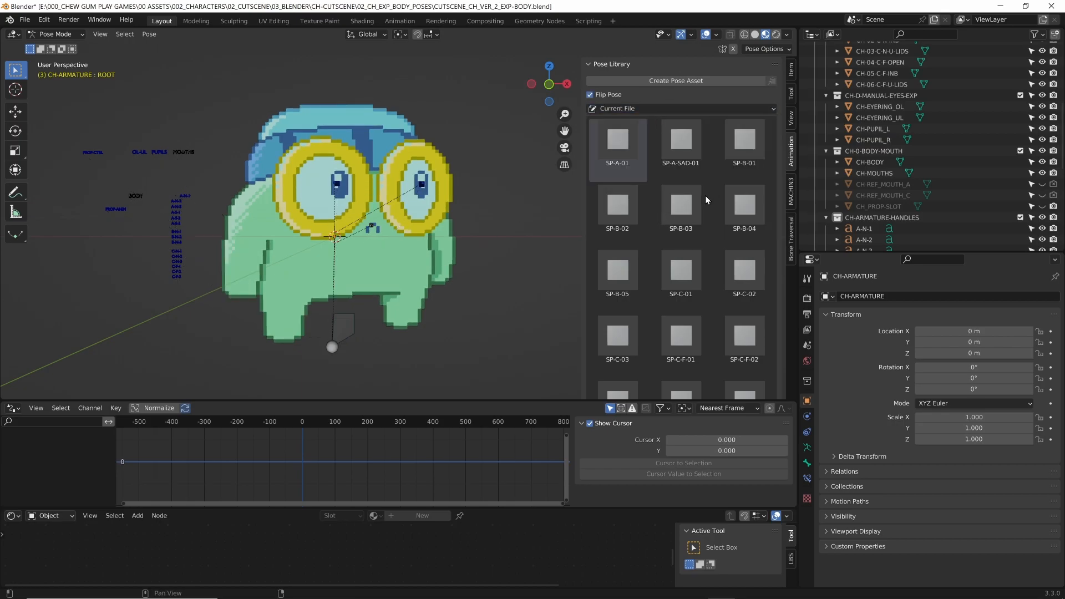
{"action": "double_click", "coordinate": [671, 217]}
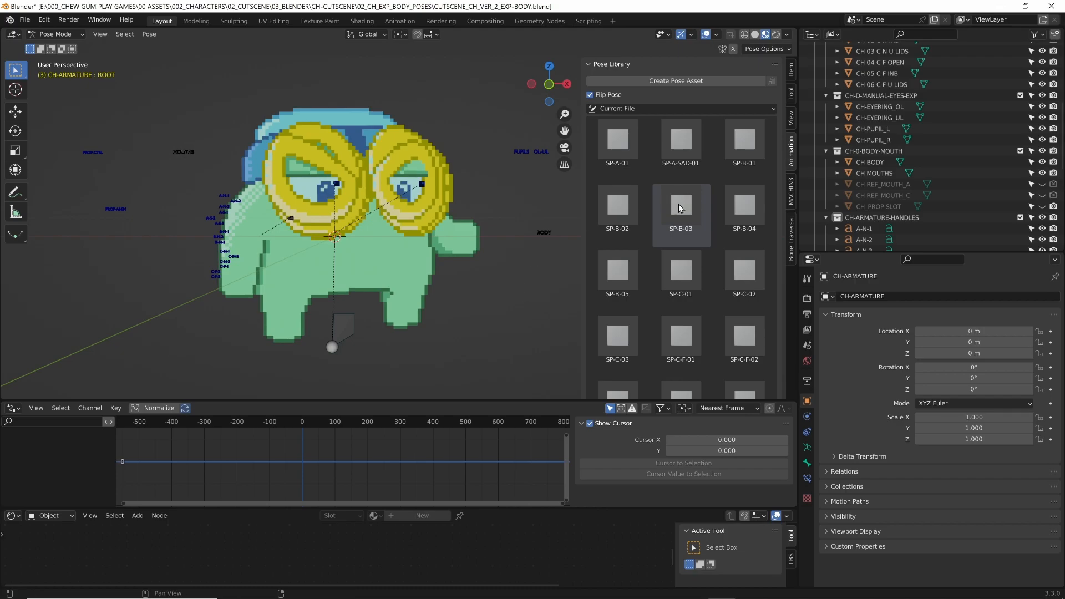
{"action": "double_click", "coordinate": [605, 211]}
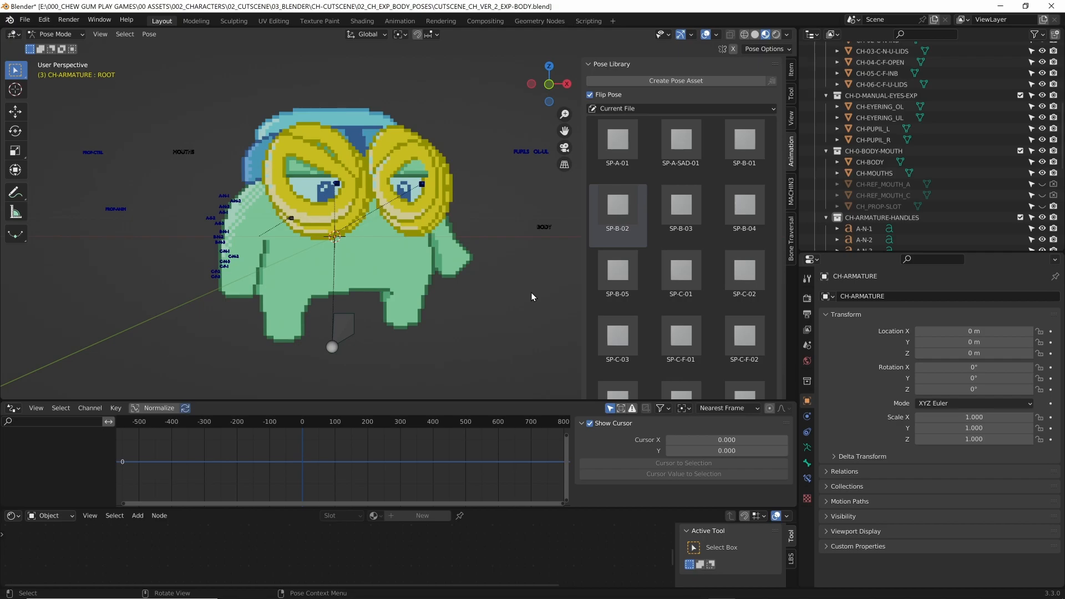
{"action": "double_click", "coordinate": [613, 154]}
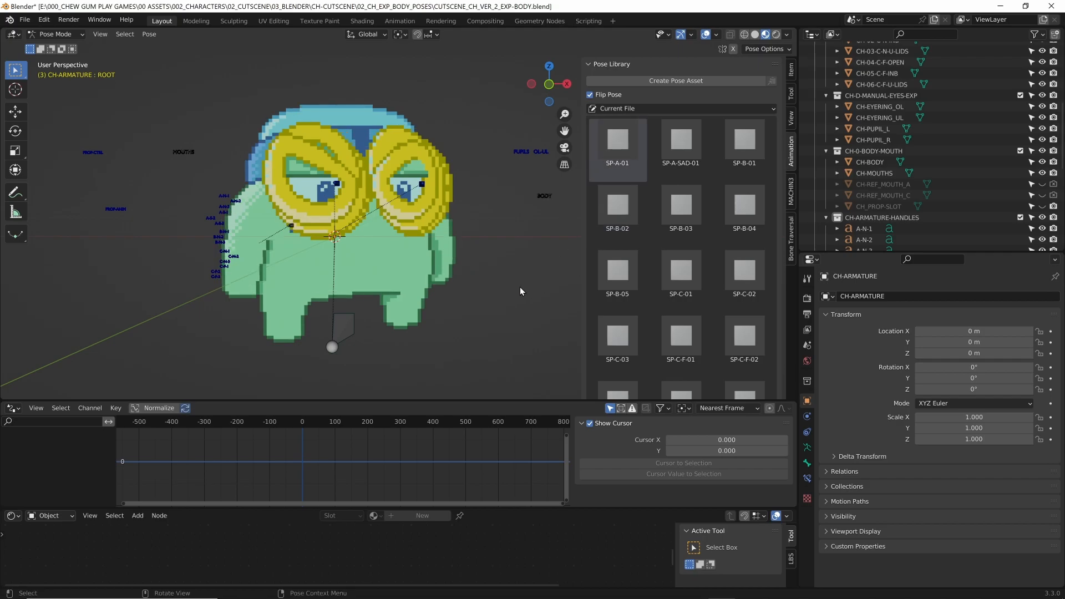
Clear the location and rotation of all the armature's bones
{"action": "key", "text": "a"}
{"action": "key", "text": "alt+g"}
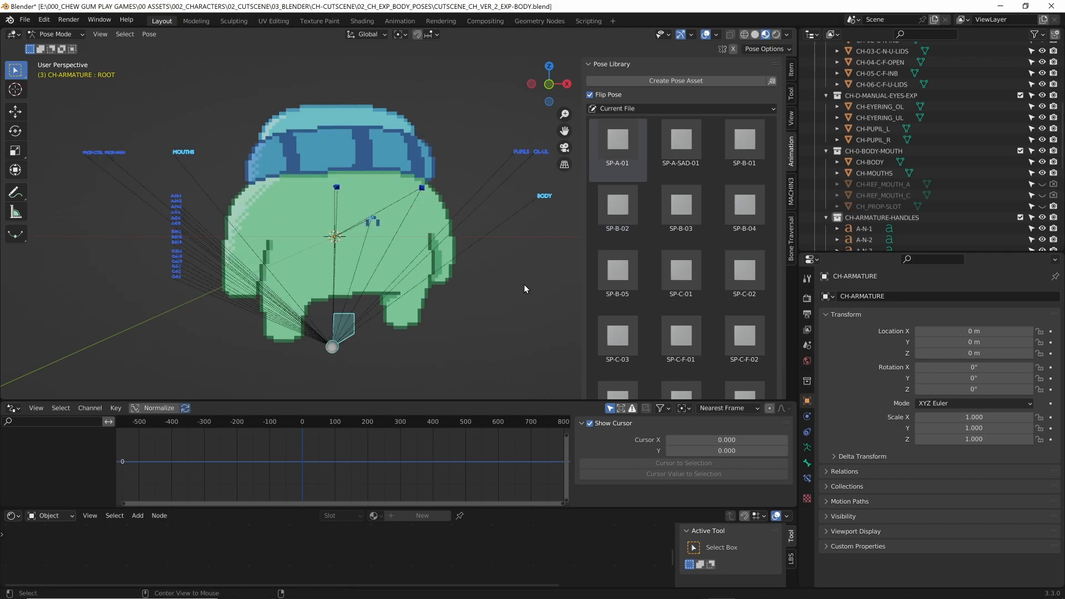
{"action": "key", "text": "alt+r"}
Try the flipped SP-B-03, SP-B-05 and SP-C-01 pose assets on the character
{"action": "double_click", "coordinate": [682, 204]}
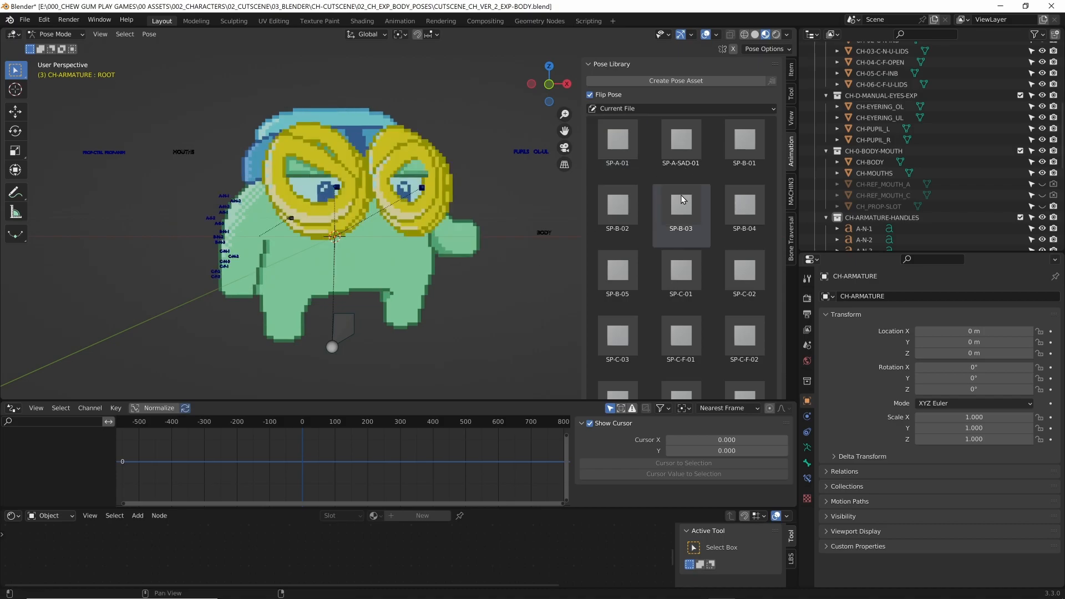
{"action": "double_click", "coordinate": [614, 276]}
{"action": "double_click", "coordinate": [692, 265]}
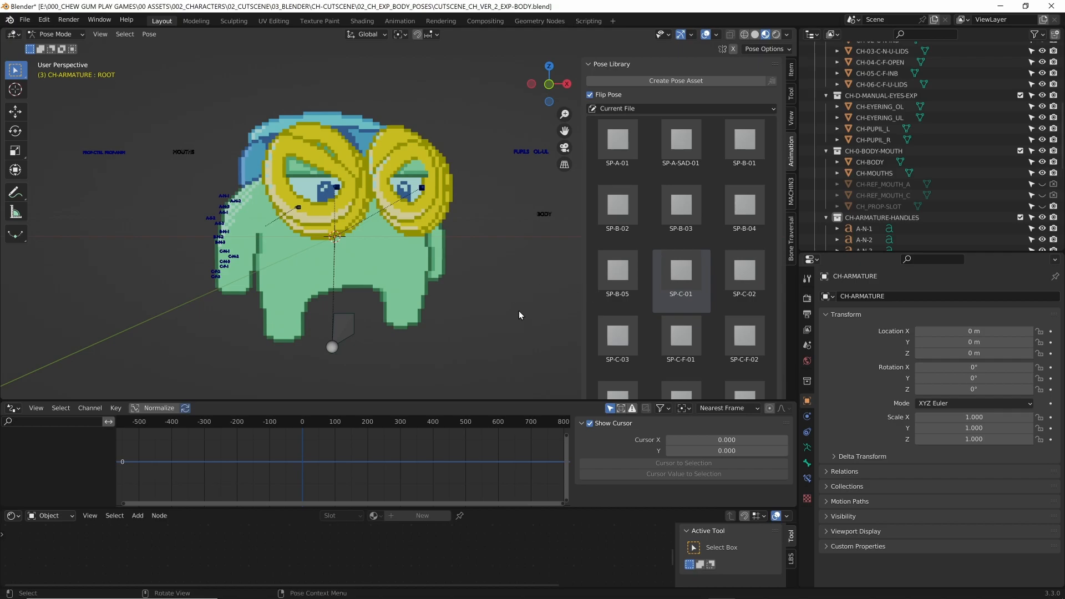
Disable Flip Pose and apply the SP-B-02, SP-B-03 and SP-A-SAD-01 pose assets in turn
{"action": "left_click", "coordinate": [590, 95]}
{"action": "left_click", "coordinate": [624, 208]}
{"action": "left_click", "coordinate": [681, 207]}
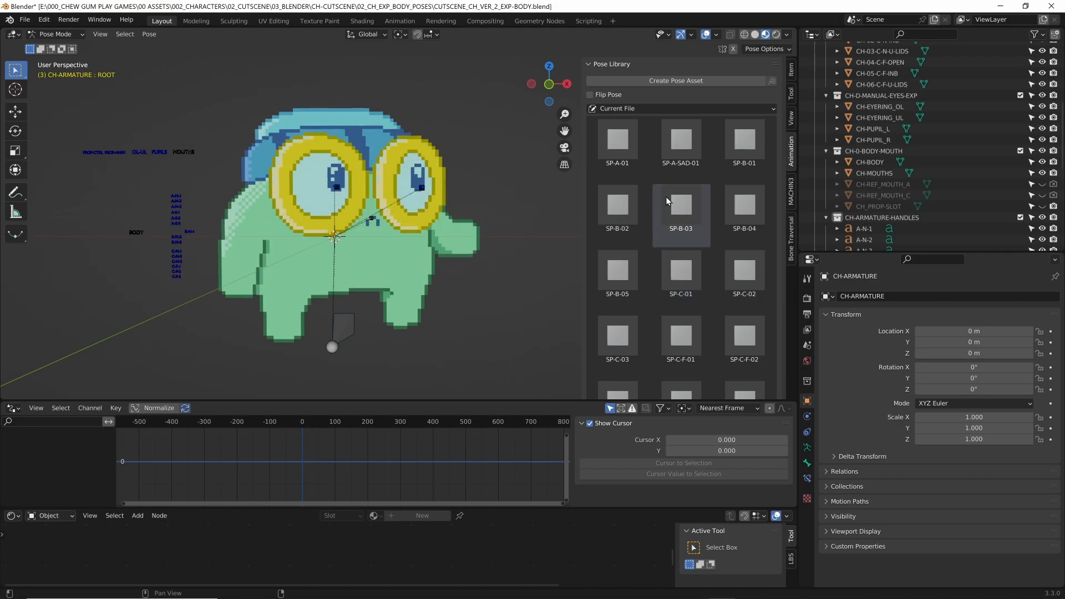
{"action": "left_click", "coordinate": [681, 143]}
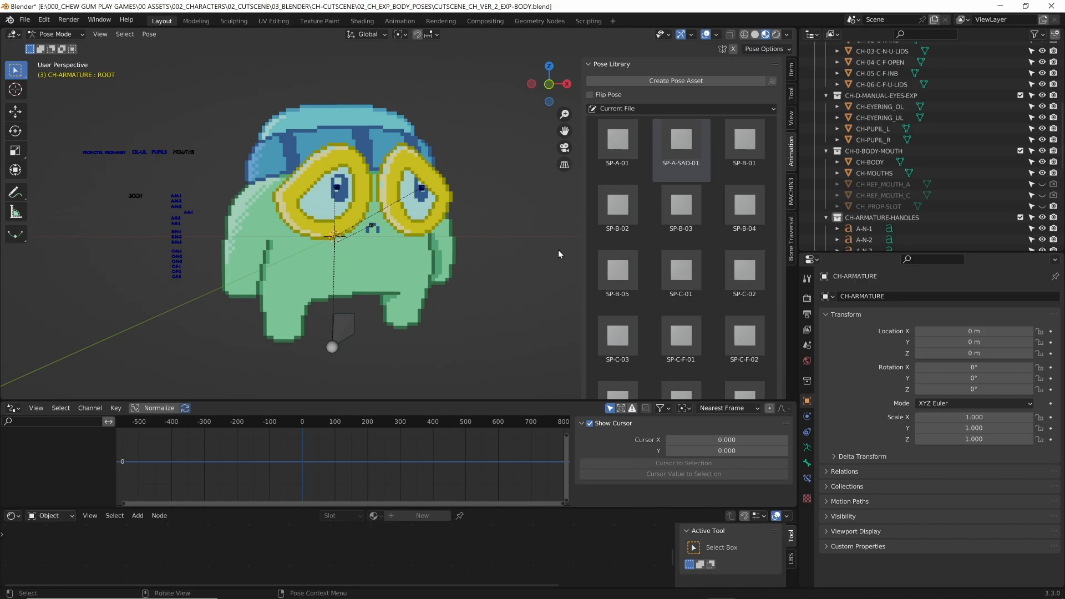
Apply the SP-A-01, SP-A-SAD-01, SP-B-01, SP-B-04 and SP-B-02 pose assets in turn to compare them
{"action": "left_click", "coordinate": [617, 157]}
{"action": "left_click", "coordinate": [688, 145]}
{"action": "left_click", "coordinate": [743, 149]}
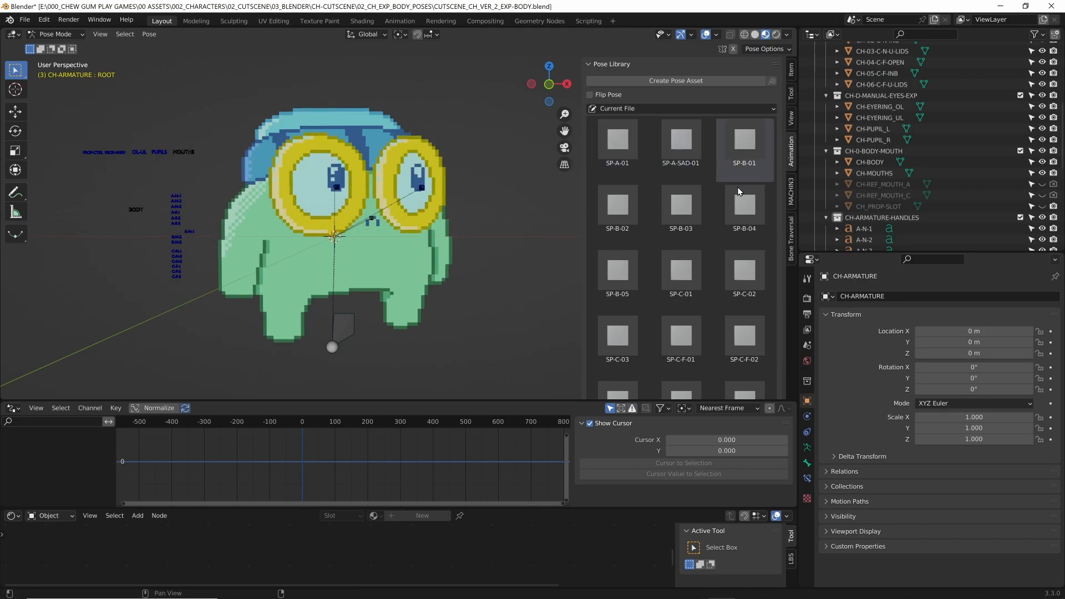
{"action": "left_click", "coordinate": [746, 214]}
{"action": "left_click", "coordinate": [619, 210]}
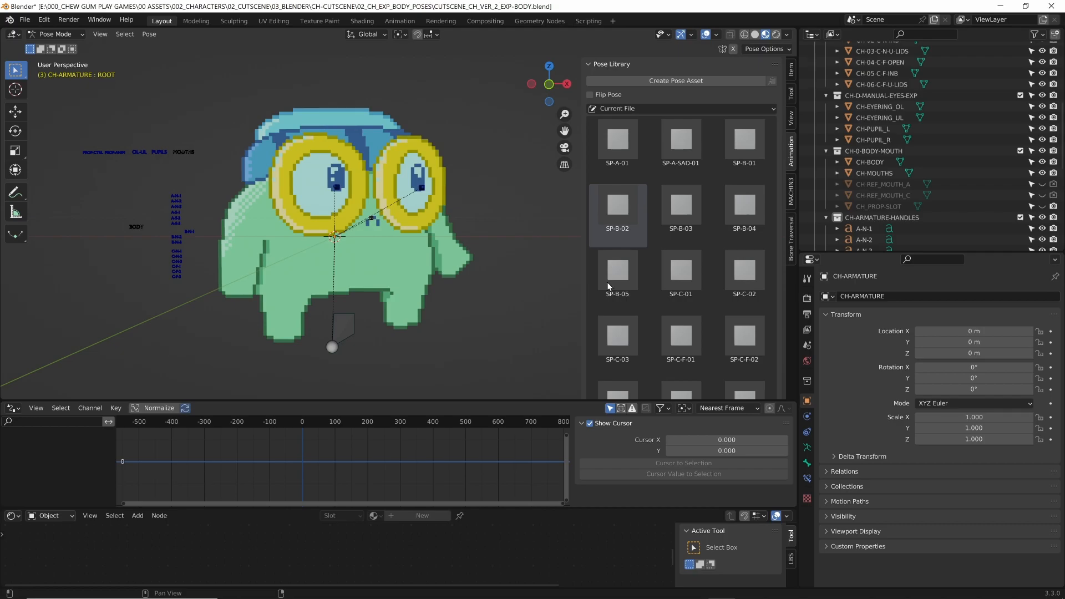
Apply SP-C-03 and SP-C-F-03, change the pupils with Z-PUPIL-A and Z-PUPIL-B, and reapply SP-C-F-03
{"action": "left_click", "coordinate": [614, 358]}
{"action": "scroll", "coordinate": [614, 358], "scroll_direction": "down", "scroll_amount": 1}
{"action": "scroll", "coordinate": [614, 358], "scroll_direction": "down", "scroll_amount": 1}
{"action": "left_click", "coordinate": [624, 337]}
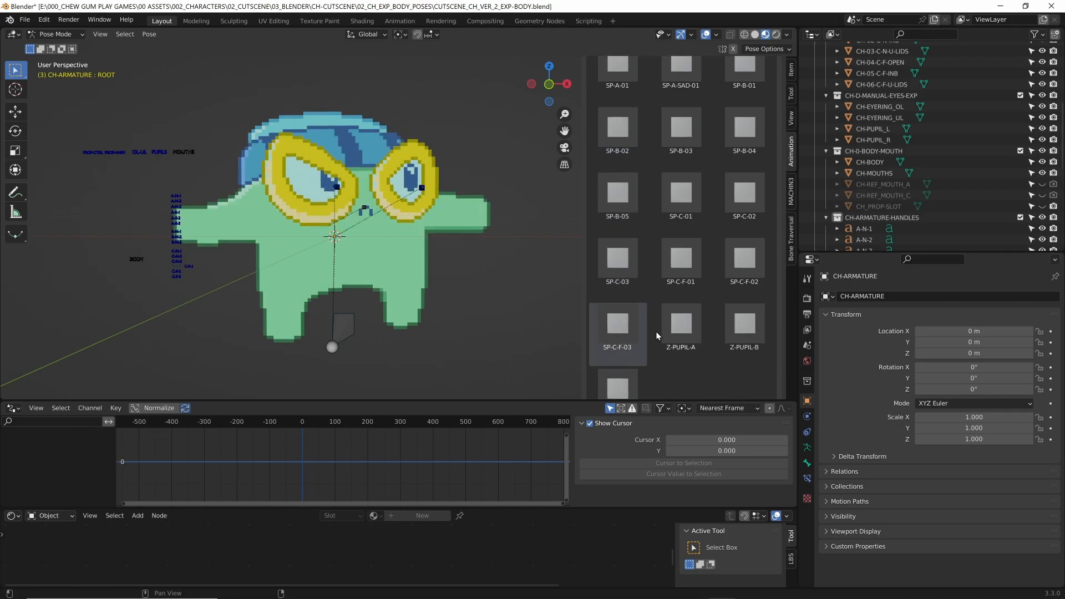
{"action": "left_click", "coordinate": [677, 328]}
{"action": "left_click", "coordinate": [746, 330]}
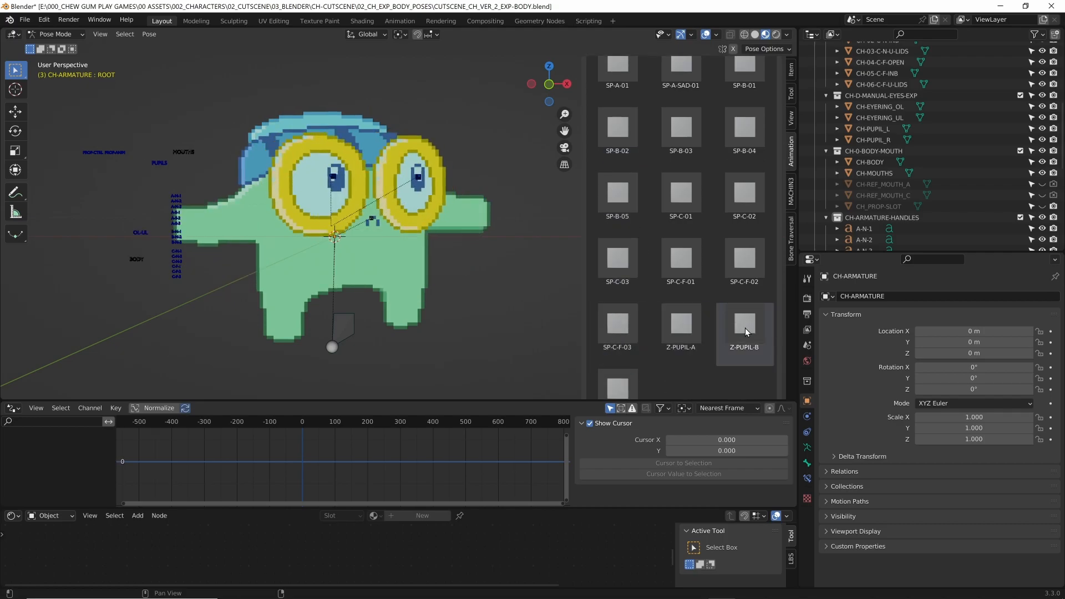
{"action": "left_click", "coordinate": [639, 333]}
{"action": "scroll", "coordinate": [660, 236], "scroll_direction": "up", "scroll_amount": 1}
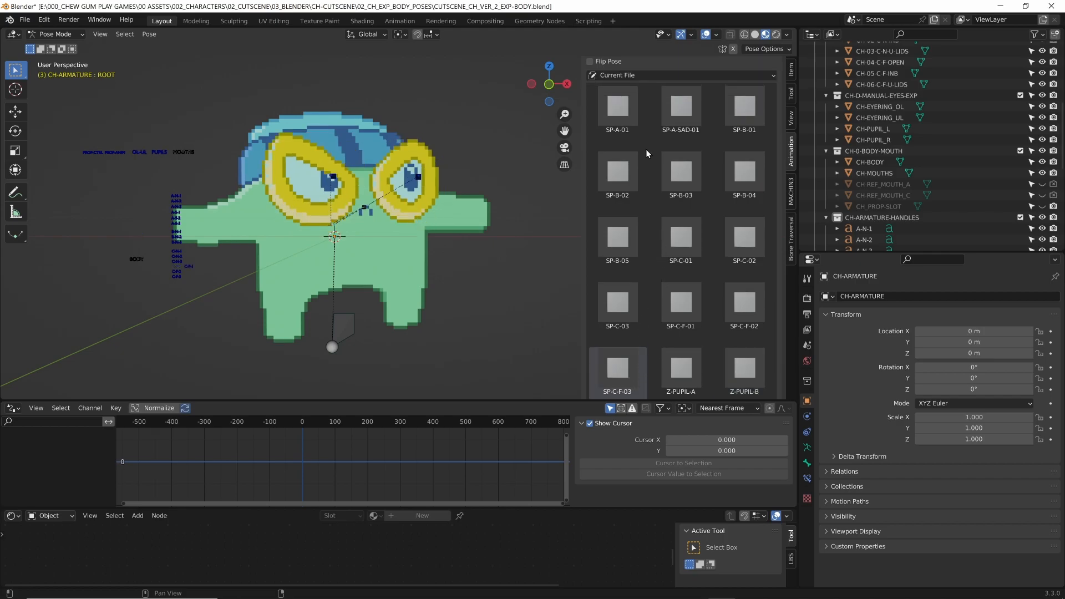
Run through the SP-A-01, SP-A-SAD-01 and SP-B-01 to SP-B-05 pose assets on the character
{"action": "left_click", "coordinate": [630, 108]}
{"action": "left_click", "coordinate": [683, 109]}
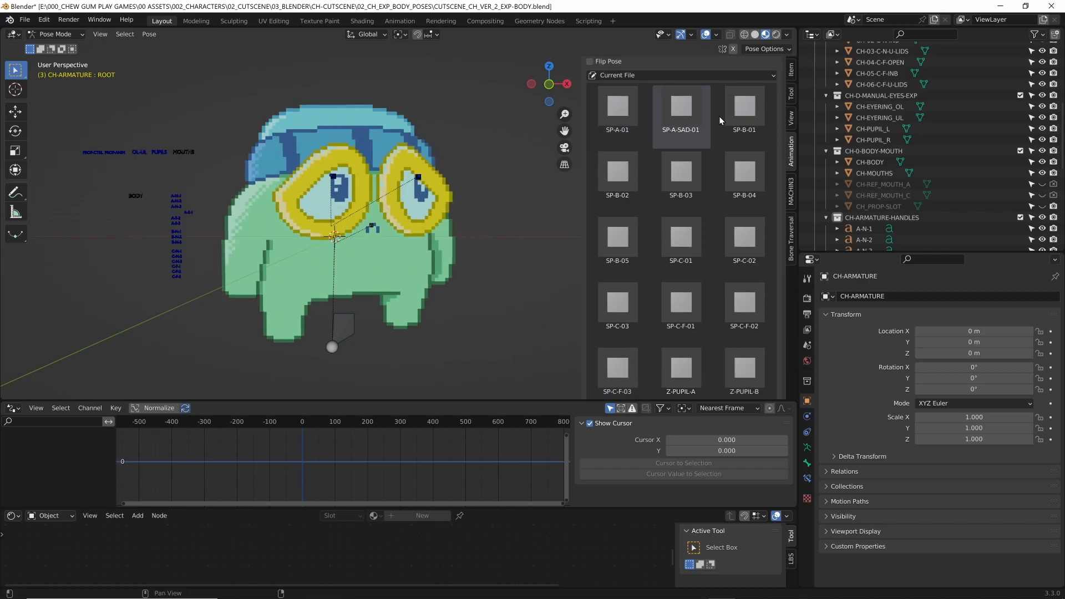
{"action": "left_click", "coordinate": [738, 116]}
{"action": "left_click", "coordinate": [617, 180]}
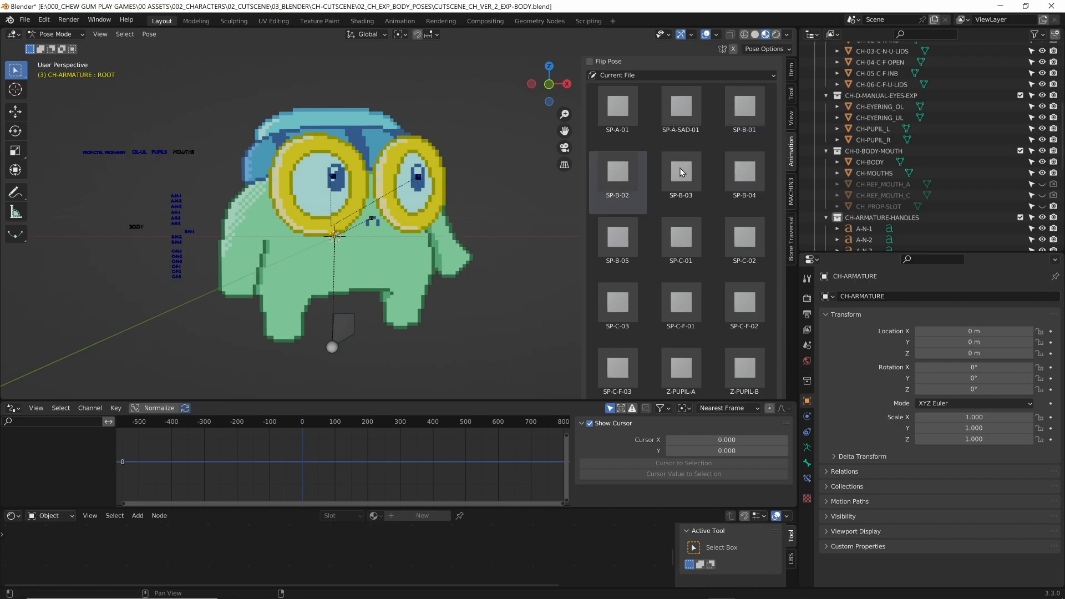
{"action": "left_click", "coordinate": [682, 169]}
{"action": "left_click", "coordinate": [723, 189]}
{"action": "left_click", "coordinate": [634, 244]}
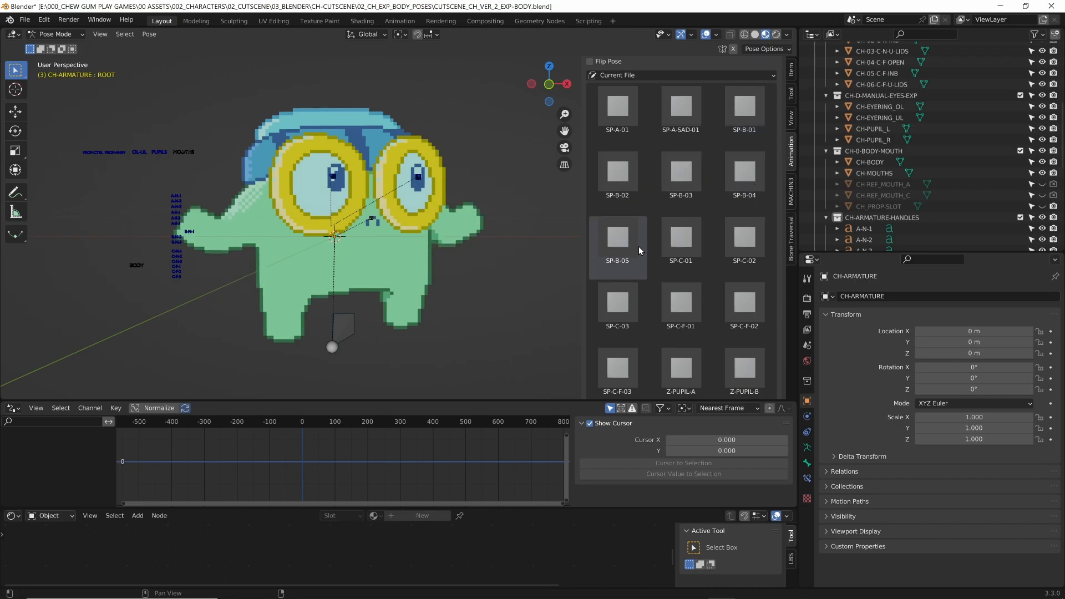
Compare the SP-C-01, SP-C-03 and SP-B-05 pose assets, and leave the character in SP-B-04
{"action": "left_click", "coordinate": [693, 240]}
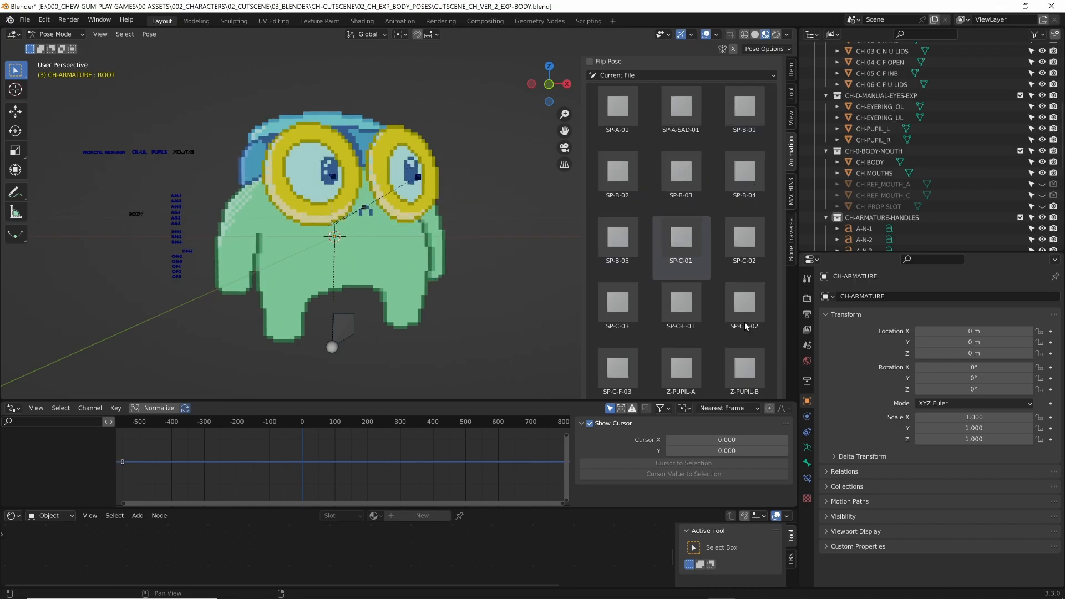
{"action": "left_click", "coordinate": [626, 314]}
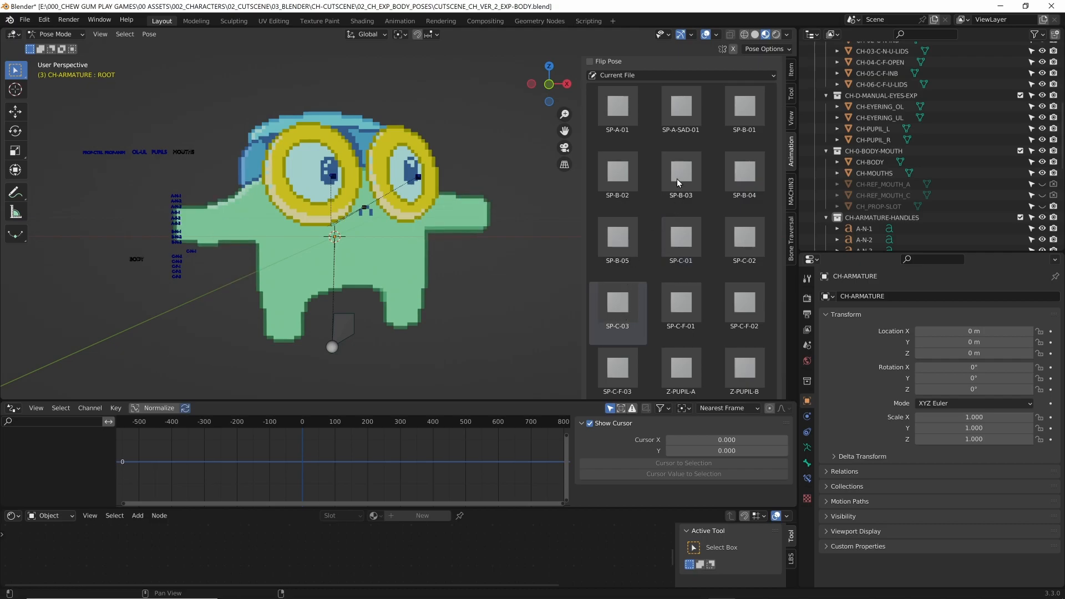
{"action": "left_click", "coordinate": [614, 252]}
{"action": "left_click", "coordinate": [619, 319]}
{"action": "left_click", "coordinate": [738, 194]}
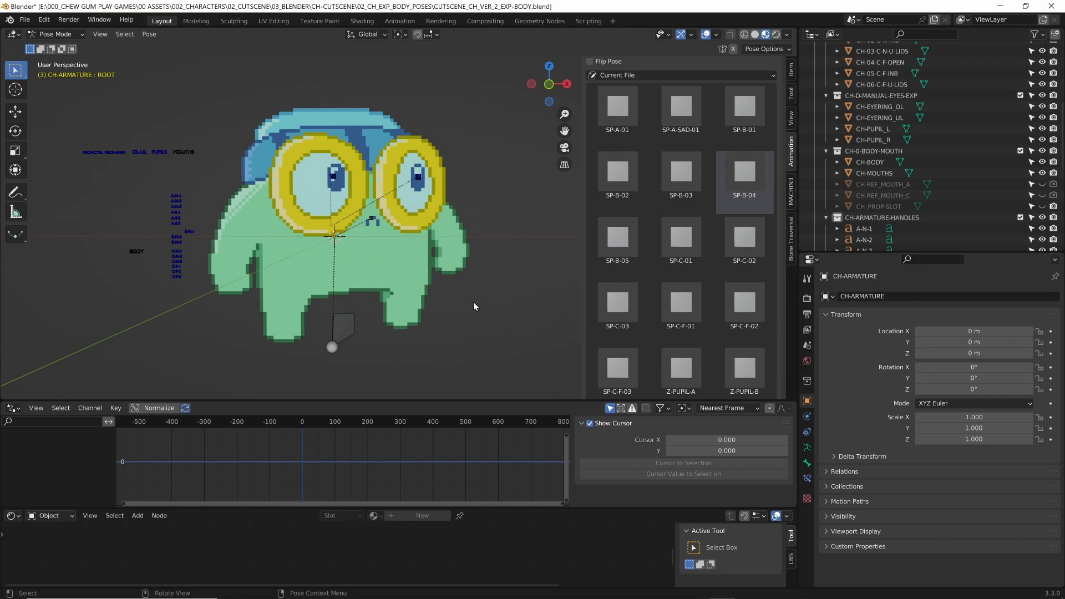
View the character through the scene camera and switch the armature to Object Mode
{"action": "scroll", "coordinate": [431, 257], "scroll_direction": "down", "scroll_amount": 1}
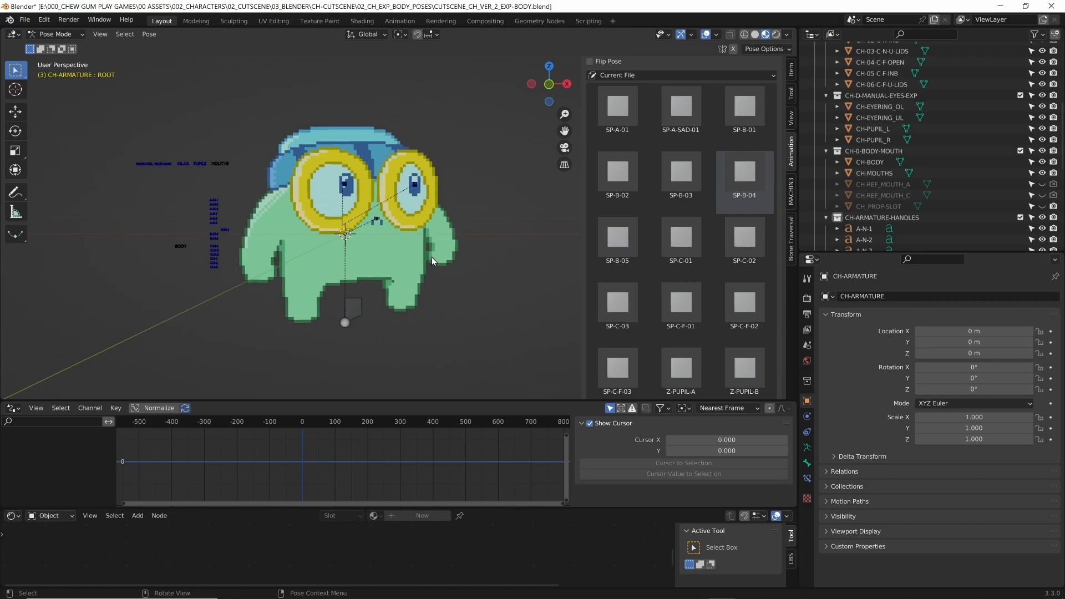
{"action": "scroll", "coordinate": [431, 257], "scroll_direction": "up", "scroll_amount": 2}
{"action": "middle_click_drag", "start_coordinate": [364, 296], "coordinate": [361, 258], "text": "shift"}
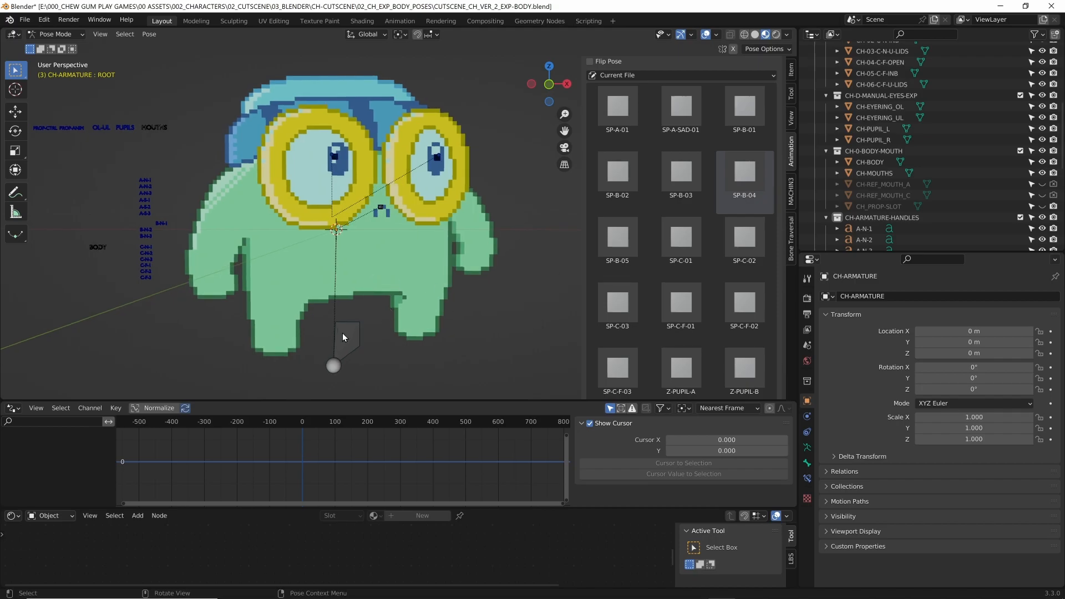
{"action": "left_click", "coordinate": [343, 335]}
{"action": "key", "text": "KP_0"}
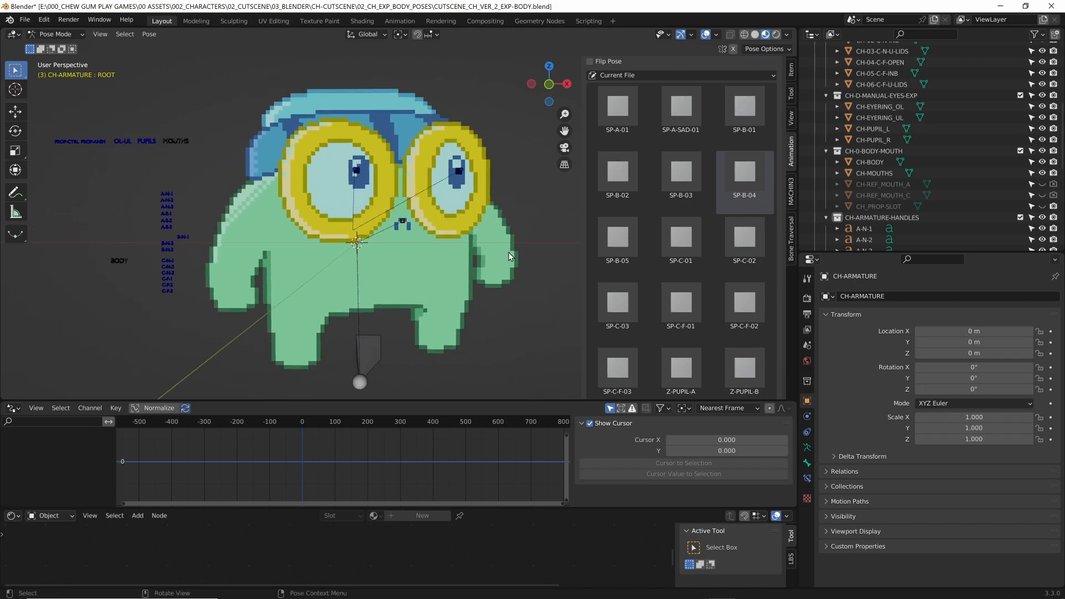
{"action": "scroll", "coordinate": [508, 252], "scroll_direction": "down", "scroll_amount": 2}
{"action": "scroll", "coordinate": [508, 252], "scroll_direction": "up", "scroll_amount": 4}
{"action": "scroll", "coordinate": [509, 252], "scroll_direction": "down", "scroll_amount": 4}
{"action": "scroll", "coordinate": [508, 252], "scroll_direction": "up", "scroll_amount": 1}
{"action": "scroll", "coordinate": [511, 278], "scroll_direction": "down", "scroll_amount": 1}
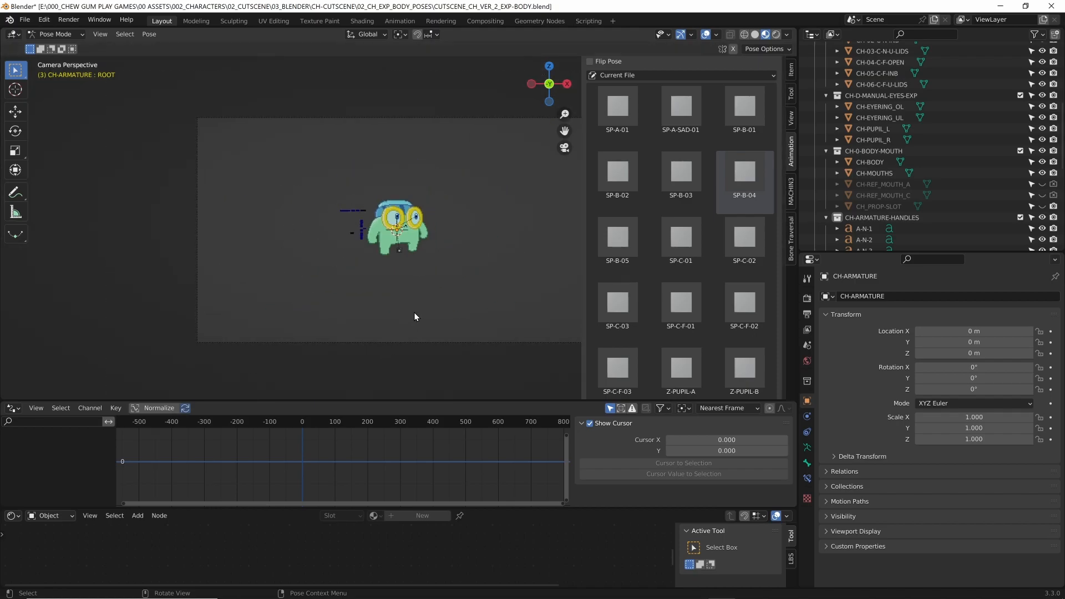
{"action": "key", "text": "ctrl+Tab"}
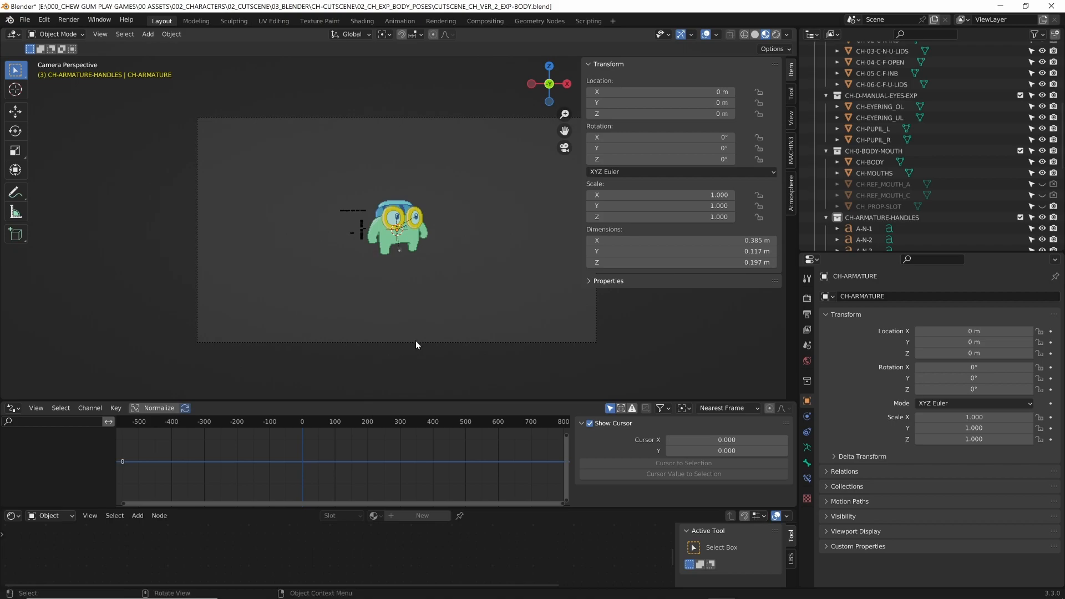
Unhide the camera and move it about 1.57 m along its local Z axis towards the character
{"action": "scroll", "coordinate": [914, 135], "scroll_direction": "down", "scroll_amount": 10}
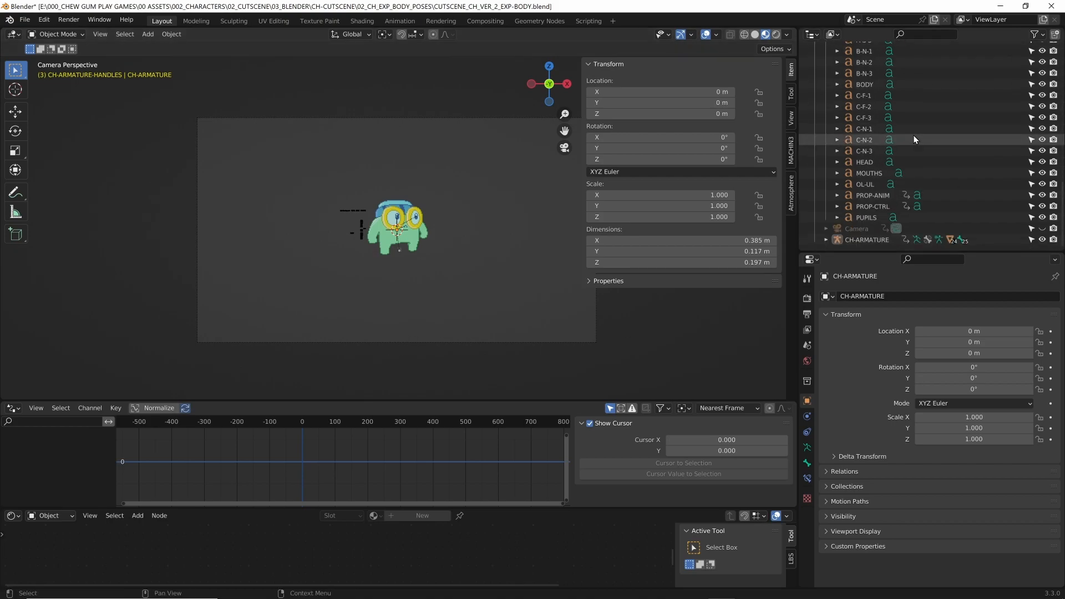
{"action": "left_click", "coordinate": [1042, 228]}
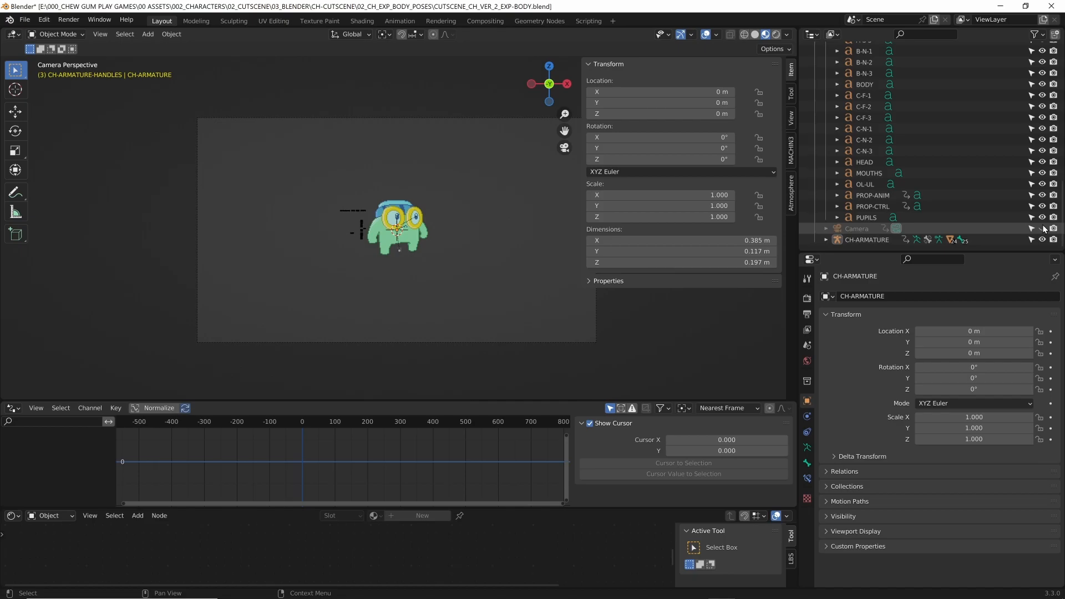
{"action": "left_click", "coordinate": [549, 343]}
{"action": "key", "text": "g"}
{"action": "key", "text": "z"}
{"action": "key", "text": "z"}
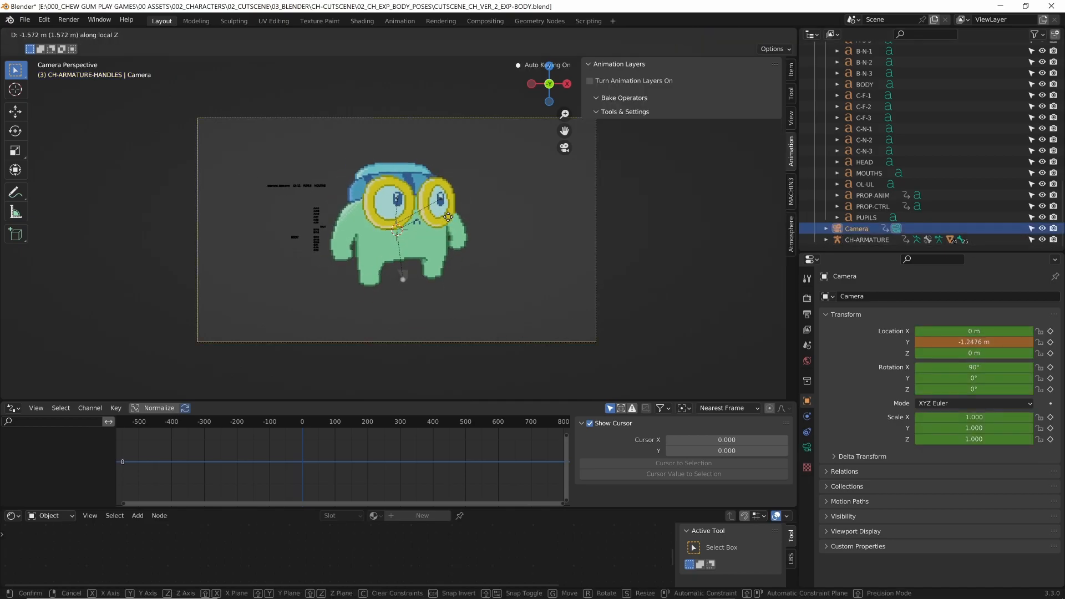
{"action": "left_click", "coordinate": [449, 217]}
{"action": "key", "text": "g"}
{"action": "key", "text": "z"}
{"action": "right_click", "coordinate": [442, 217]}
Move the camera closer along its local Z axis to about Y -1 m, and raise it about 0.02 m
{"action": "key", "text": "g"}
{"action": "key", "text": "z"}
{"action": "key", "text": "z"}
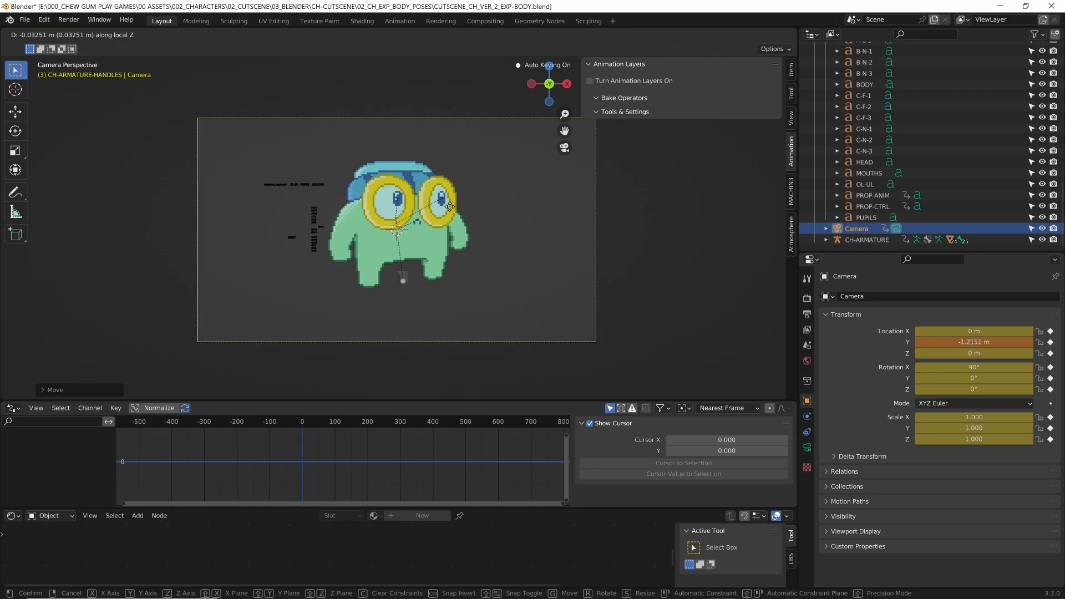
{"action": "left_click", "coordinate": [450, 207]}
{"action": "key", "text": "g"}
{"action": "key", "text": "z"}
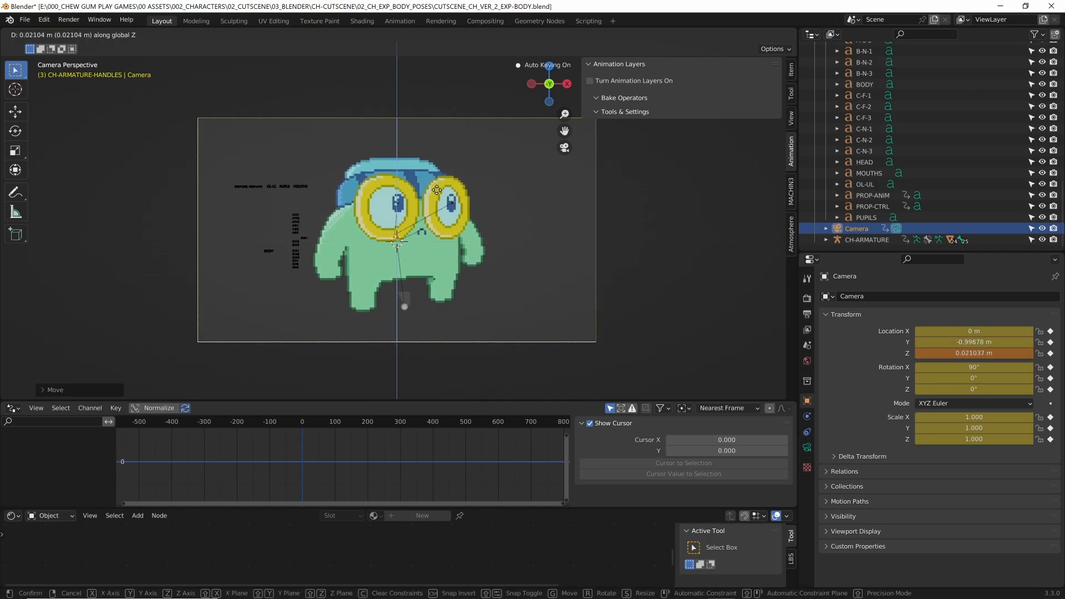
{"action": "left_click", "coordinate": [437, 190]}
Show the camera's keyframes in the Timeline editor, delete them all, and return to frame 1
{"action": "left_click", "coordinate": [12, 409]}
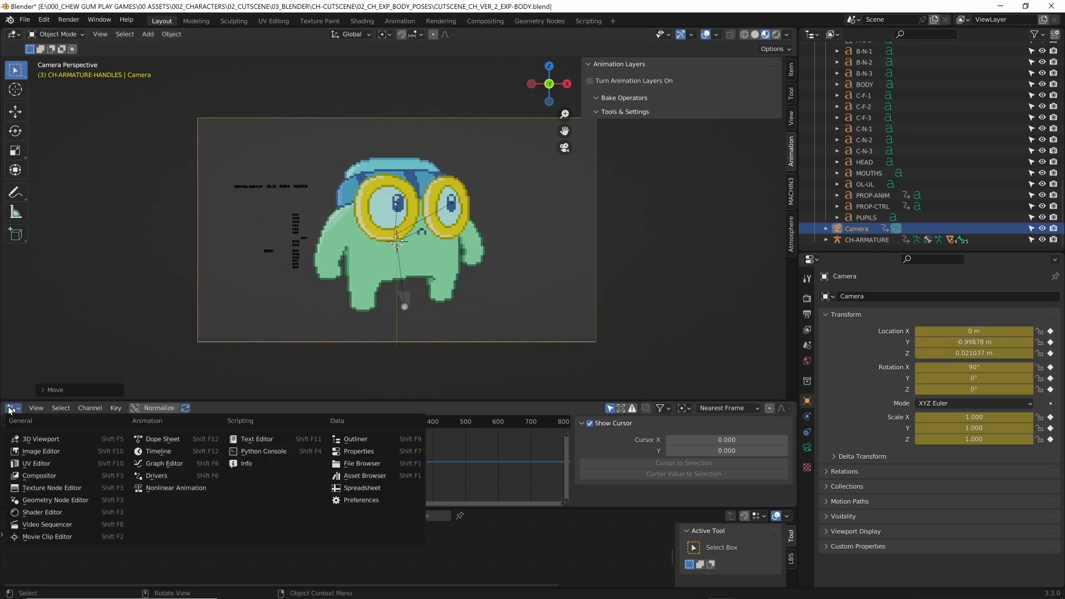
{"action": "left_click", "coordinate": [158, 451]}
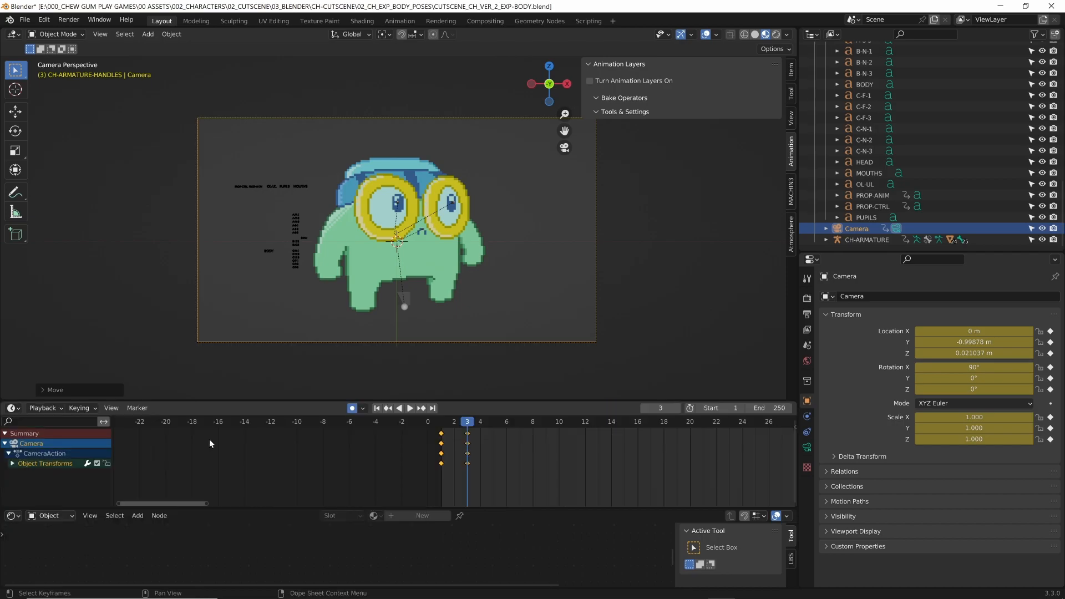
{"action": "key", "text": "x"}
{"action": "left_click", "coordinate": [479, 459]}
{"action": "left_click_drag", "start_coordinate": [468, 423], "coordinate": [444, 425]}
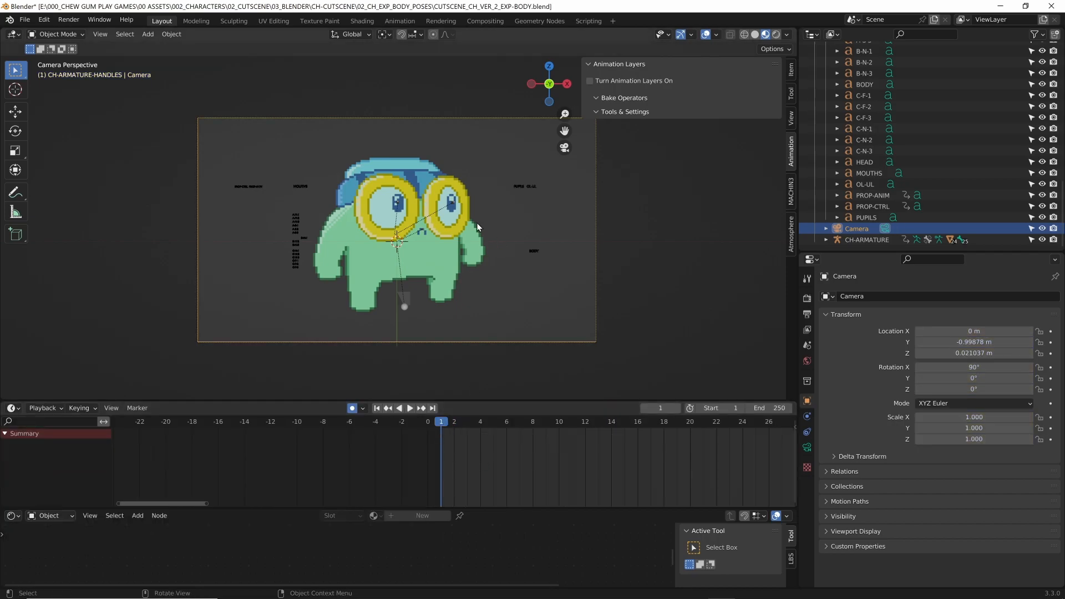
Move the camera back along global Y to about -1.28 m and raise it to about 0.106 m on Z
{"action": "scroll", "coordinate": [539, 233], "scroll_direction": "up", "scroll_amount": 3}
{"action": "scroll", "coordinate": [538, 214], "scroll_direction": "down", "scroll_amount": 4}
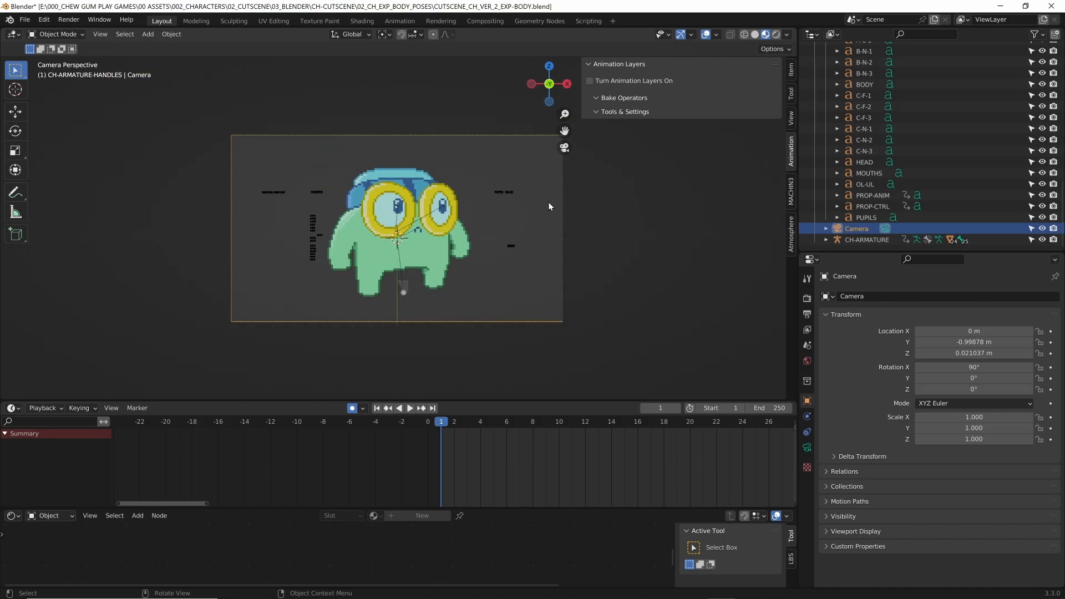
{"action": "scroll", "coordinate": [549, 202], "scroll_direction": "up", "scroll_amount": 3}
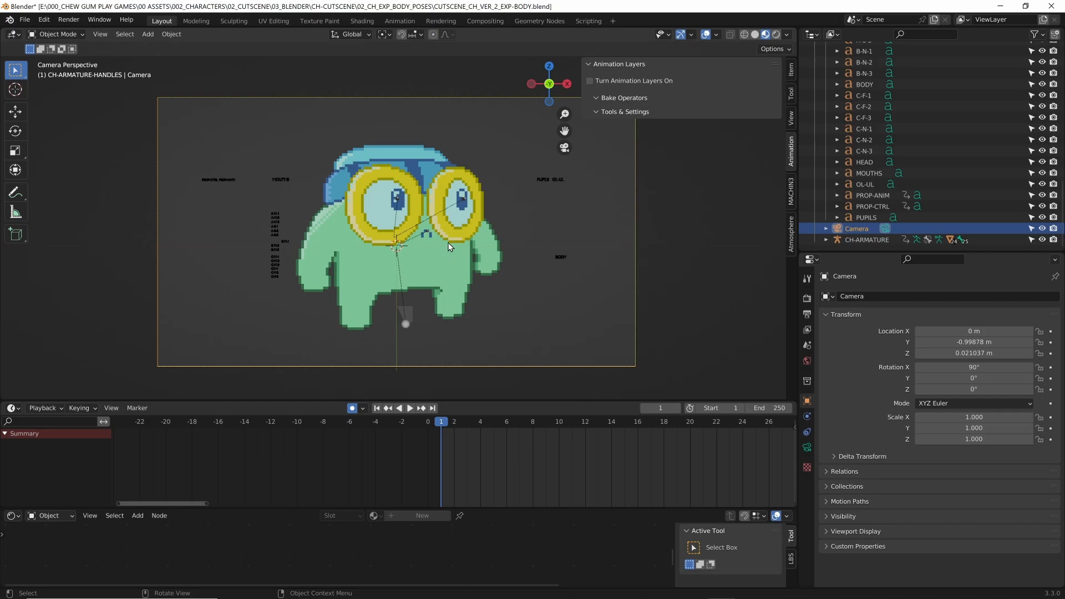
{"action": "key", "text": "g"}
{"action": "key", "text": "y"}
{"action": "left_click", "coordinate": [465, 261]}
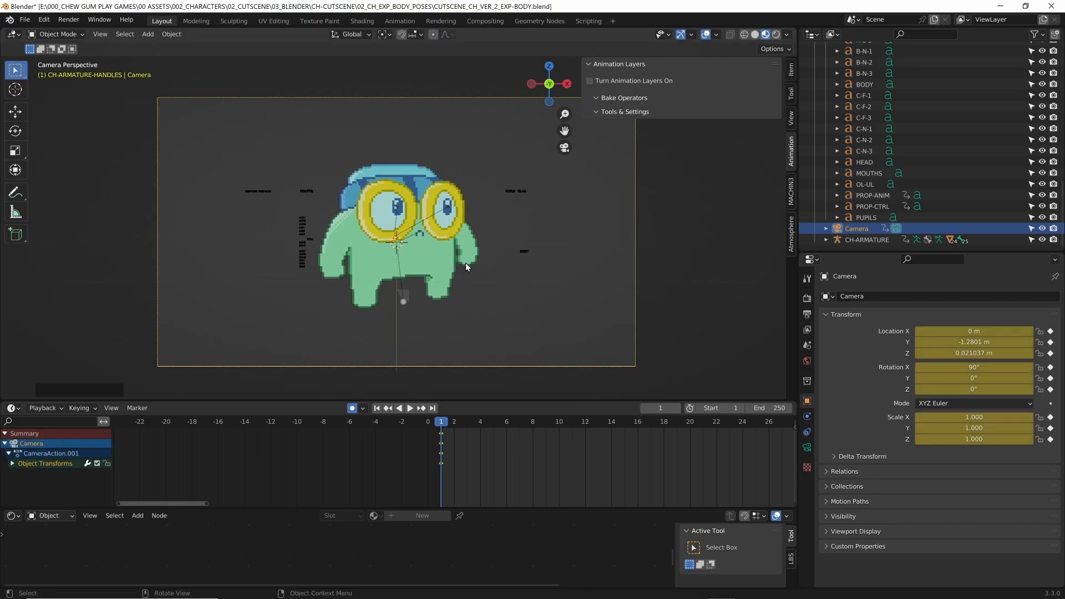
{"action": "key", "text": "g"}
{"action": "key", "text": "z"}
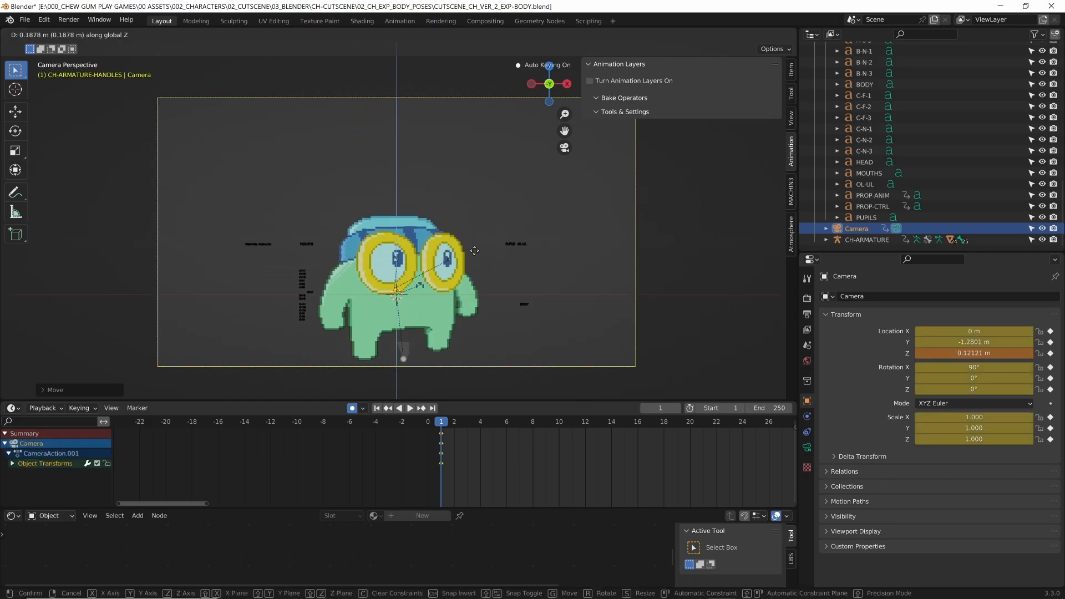
{"action": "left_click", "coordinate": [472, 255]}
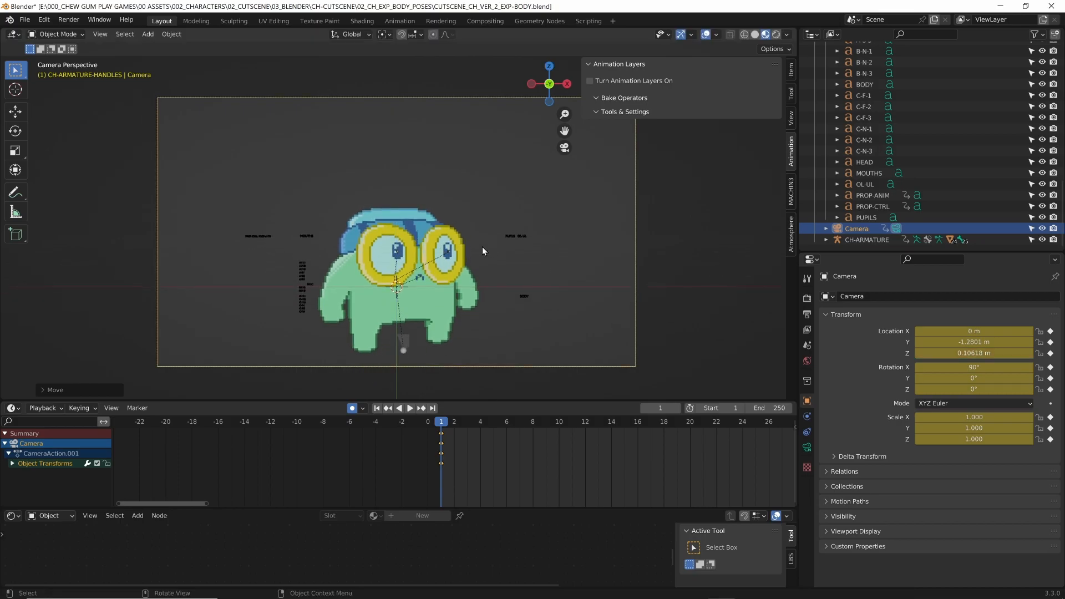
Move the camera to about Y -1.04 m and Z 0.036 m to enlarge the character, and delete its keyframes
{"action": "key", "text": "g"}
{"action": "key", "text": "z"}
{"action": "key", "text": "z"}
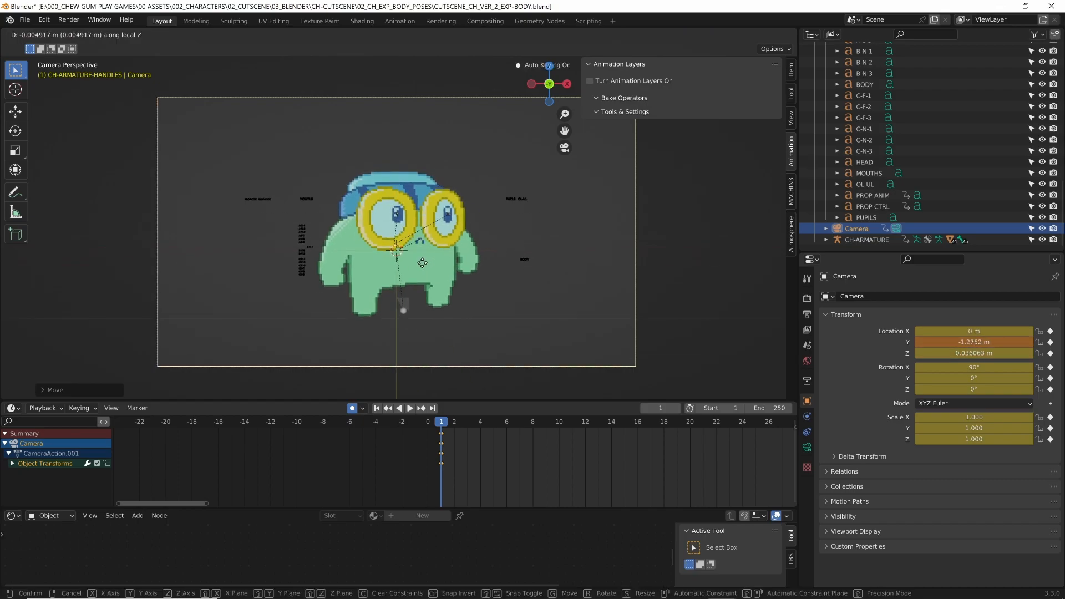
{"action": "left_click", "coordinate": [415, 246]}
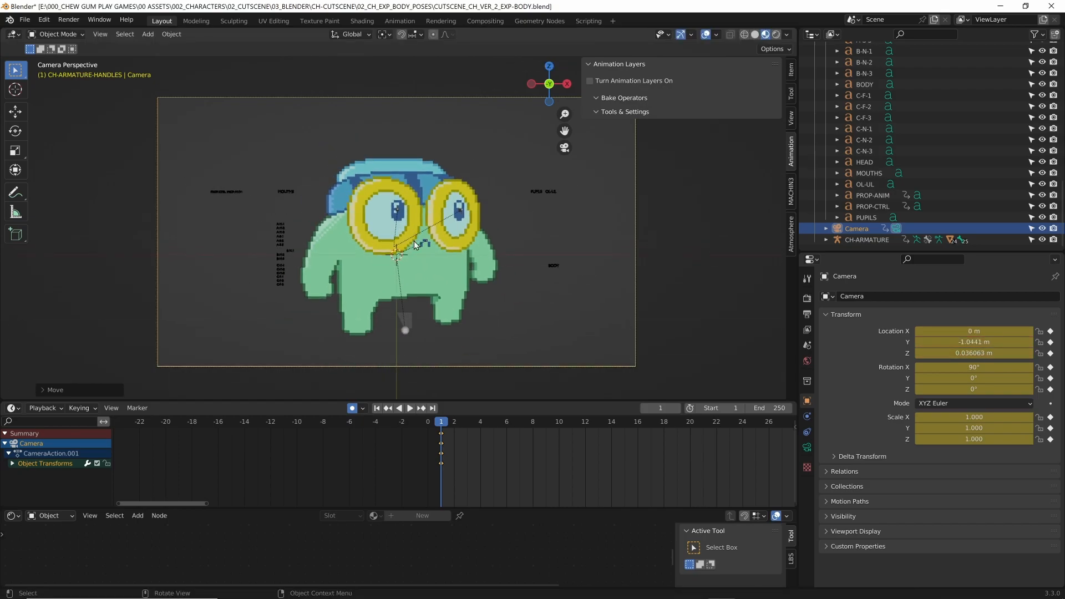
{"action": "key", "text": "x"}
{"action": "left_click", "coordinate": [463, 453]}
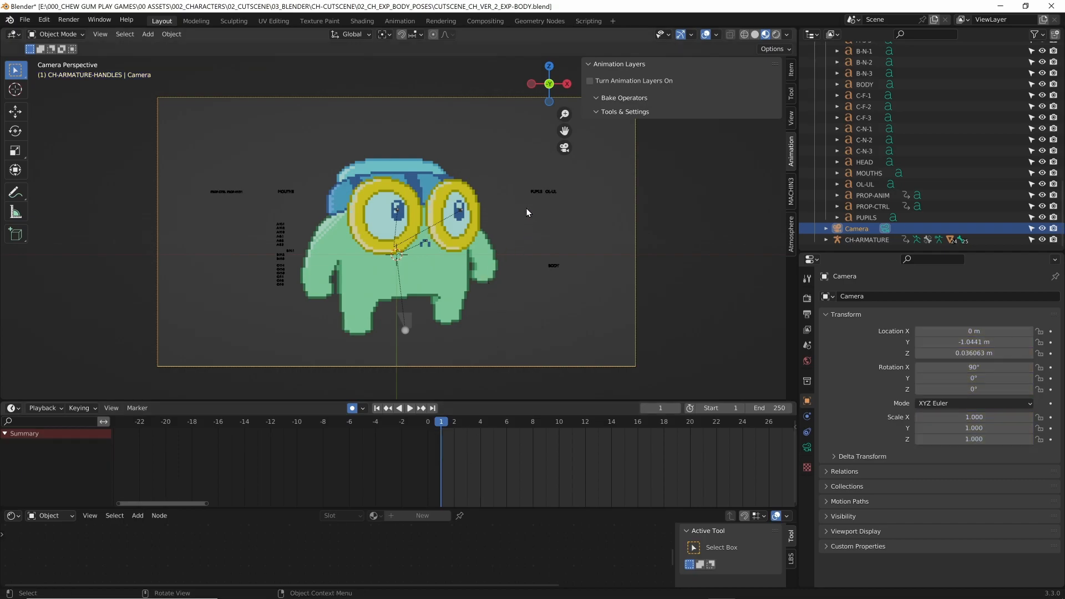
{"action": "scroll", "coordinate": [539, 197], "scroll_direction": "down", "scroll_amount": 3}
{"action": "scroll", "coordinate": [540, 195], "scroll_direction": "up", "scroll_amount": 5}
{"action": "scroll", "coordinate": [539, 195], "scroll_direction": "down", "scroll_amount": 5}
{"action": "scroll", "coordinate": [540, 194], "scroll_direction": "up", "scroll_amount": 5}
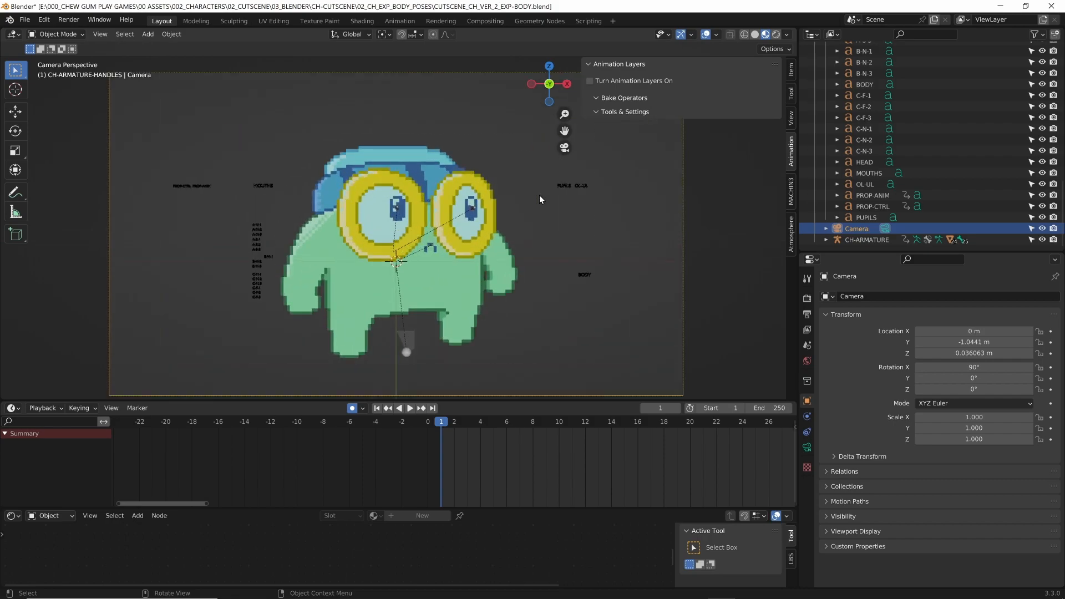
{"action": "scroll", "coordinate": [539, 195], "scroll_direction": "down", "scroll_amount": 2}
{"action": "scroll", "coordinate": [539, 195], "scroll_direction": "up", "scroll_amount": 2}
{"action": "scroll", "coordinate": [540, 195], "scroll_direction": "down", "scroll_amount": 3}
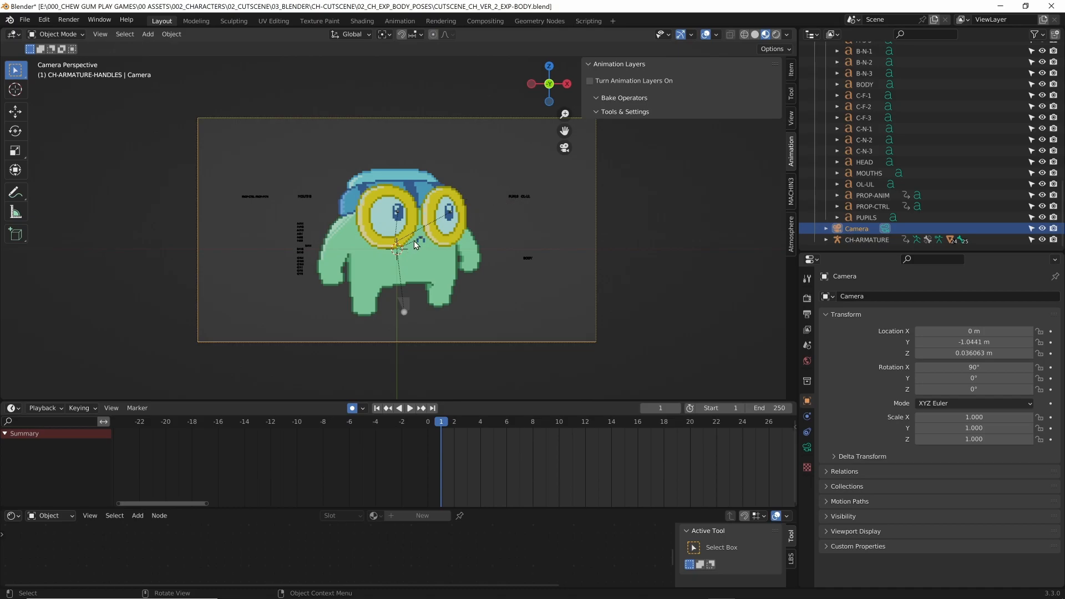
Leave the camera view for an angled view of the character and collapse the CH-ARMATURE-HANDLES collection in the outliner
{"action": "left_click", "coordinate": [305, 159]}
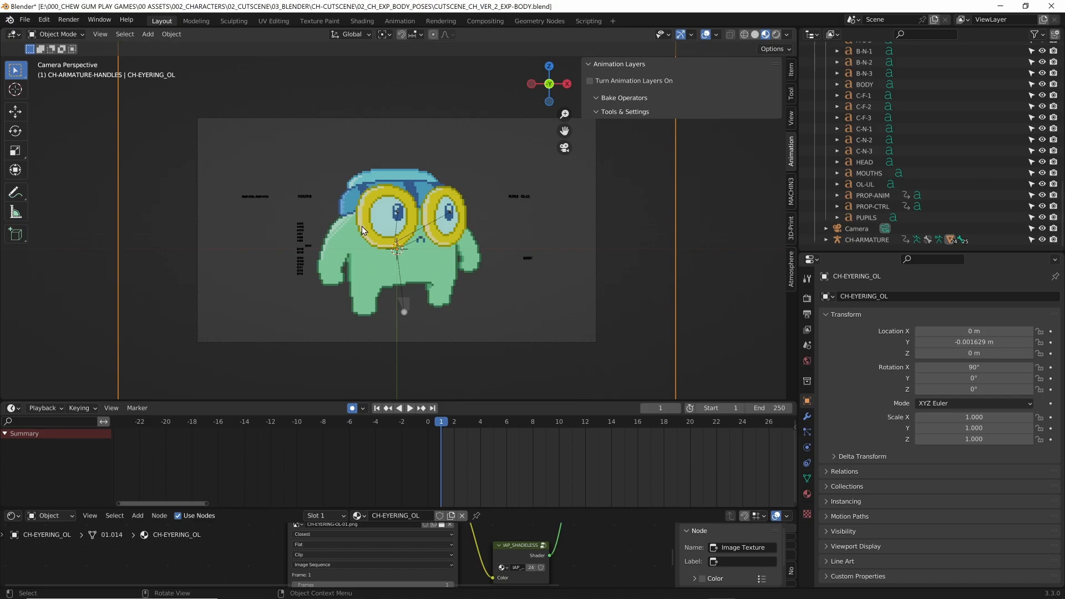
{"action": "middle_click_drag", "start_coordinate": [341, 231], "coordinate": [451, 192]}
{"action": "scroll", "coordinate": [450, 191], "scroll_direction": "down", "scroll_amount": 4}
{"action": "left_click", "coordinate": [232, 224]}
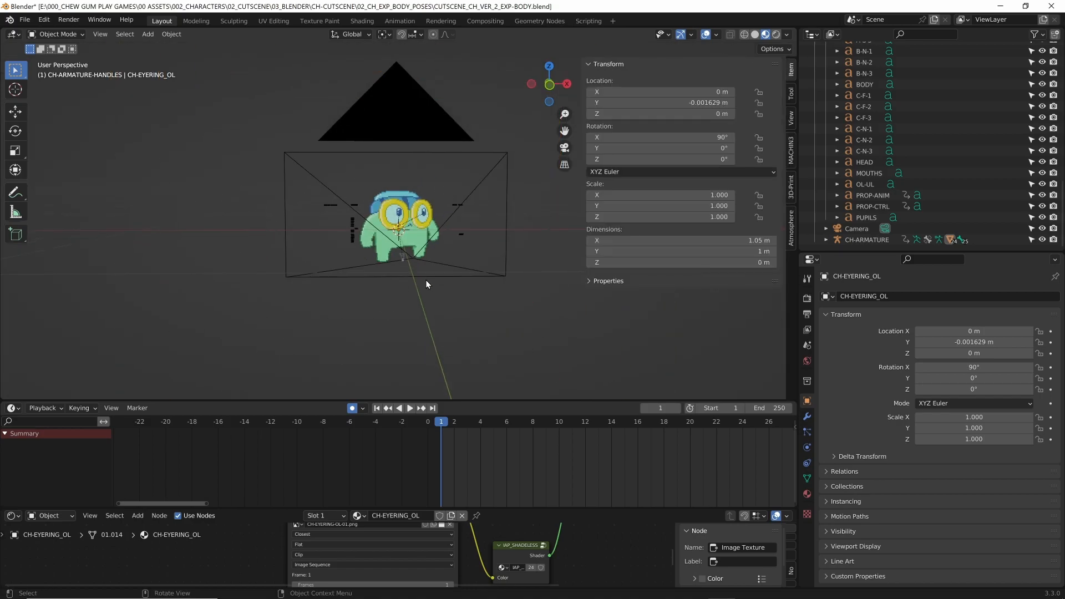
{"action": "scroll", "coordinate": [866, 144], "scroll_direction": "up", "scroll_amount": 6}
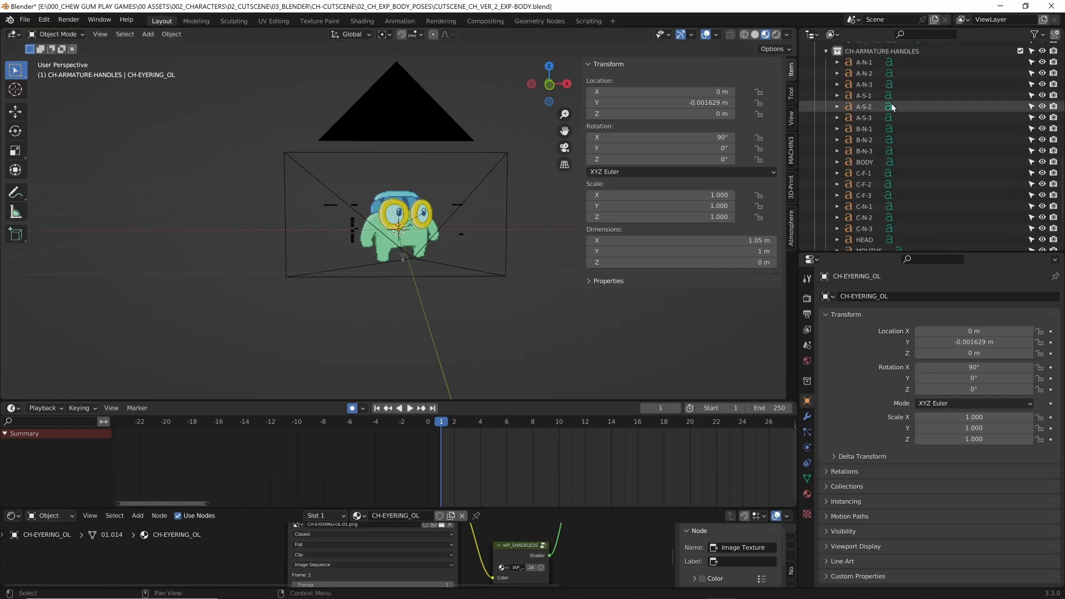
{"action": "left_click", "coordinate": [826, 139]}
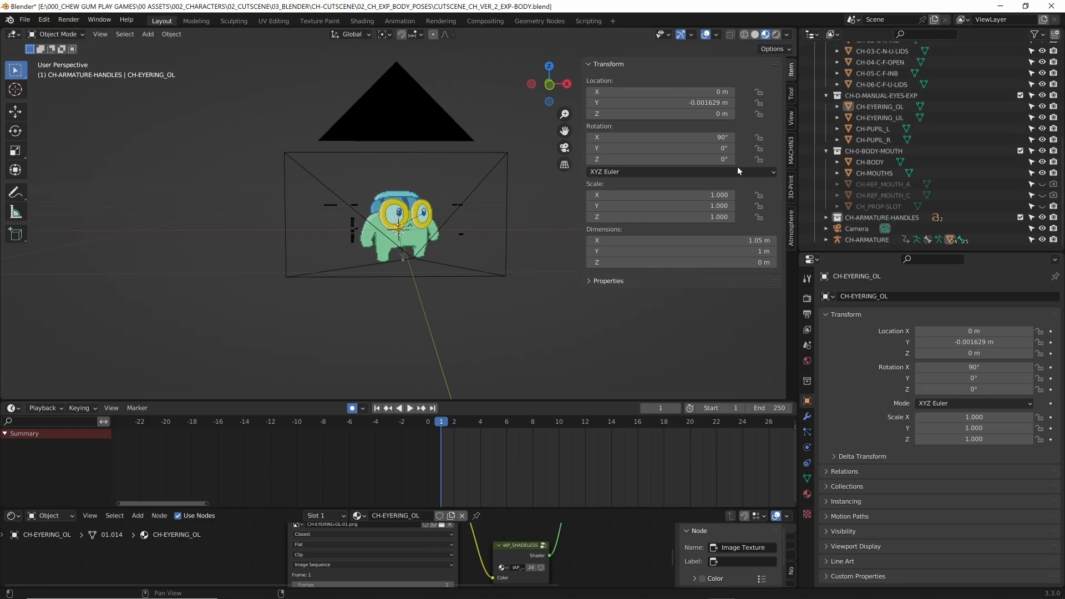
{"action": "left_click", "coordinate": [281, 306]}
{"action": "scroll", "coordinate": [516, 258], "scroll_direction": "up", "scroll_amount": 3}
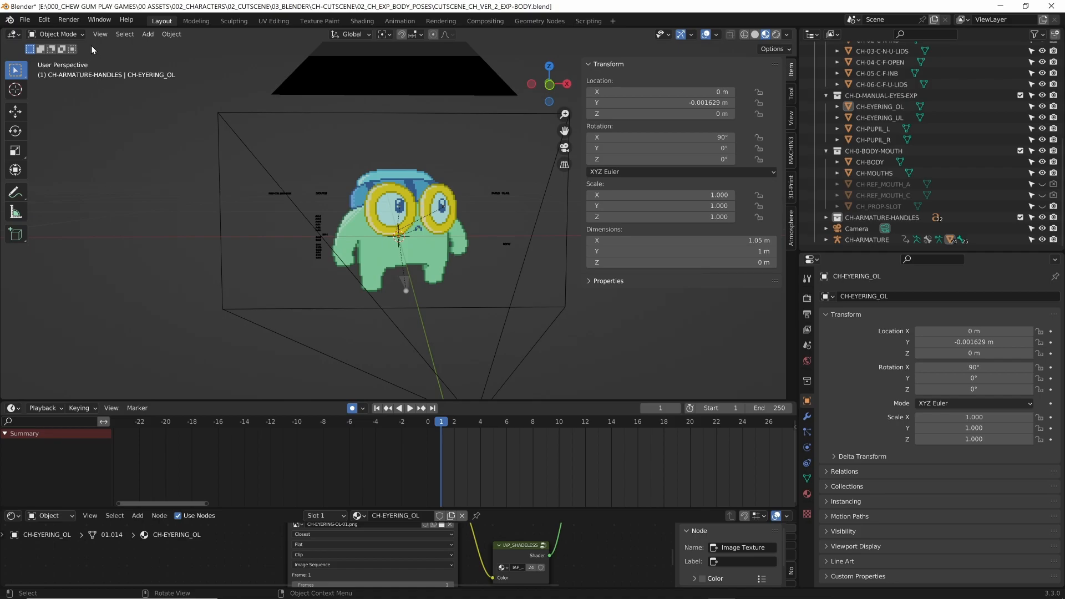
Append the CH-MELISSA action from melissa_cutscene.blend on the Desktop
{"action": "left_click", "coordinate": [25, 21]}
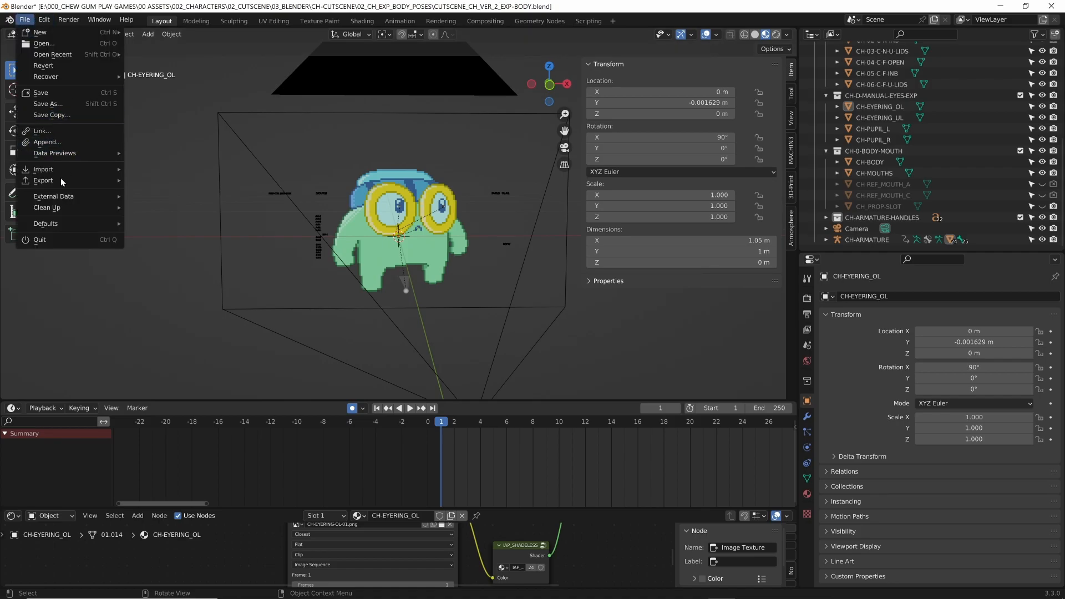
{"action": "mouse_move", "coordinate": [78, 172]}
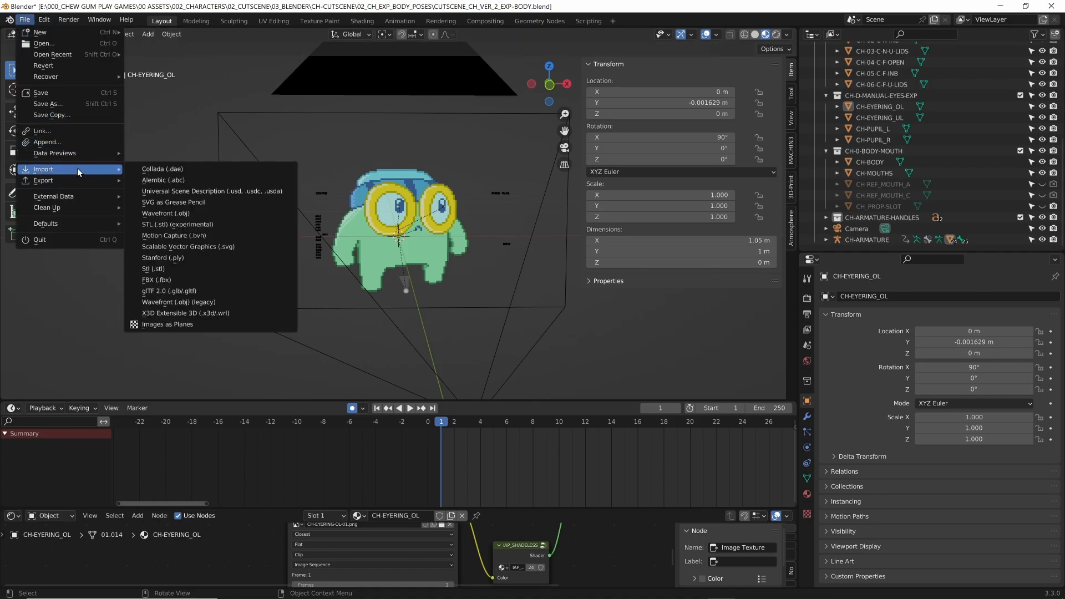
{"action": "left_click", "coordinate": [62, 143]}
{"action": "left_click", "coordinate": [213, 272]}
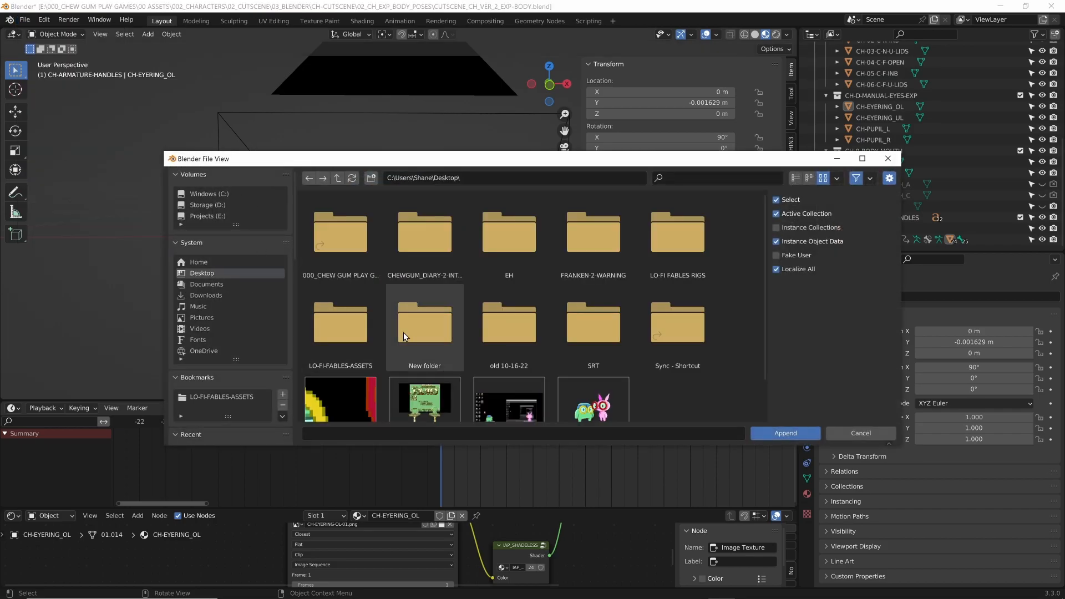
{"action": "scroll", "coordinate": [388, 334], "scroll_direction": "down", "scroll_amount": 2}
{"action": "double_click", "coordinate": [580, 370]}
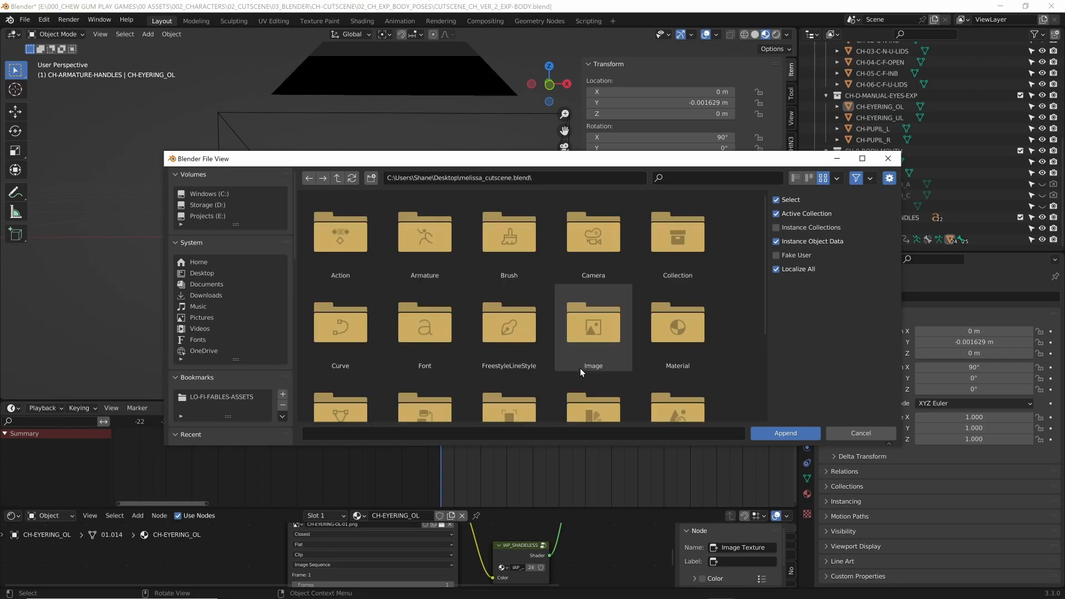
{"action": "left_click", "coordinate": [370, 247]}
{"action": "double_click", "coordinate": [368, 248]}
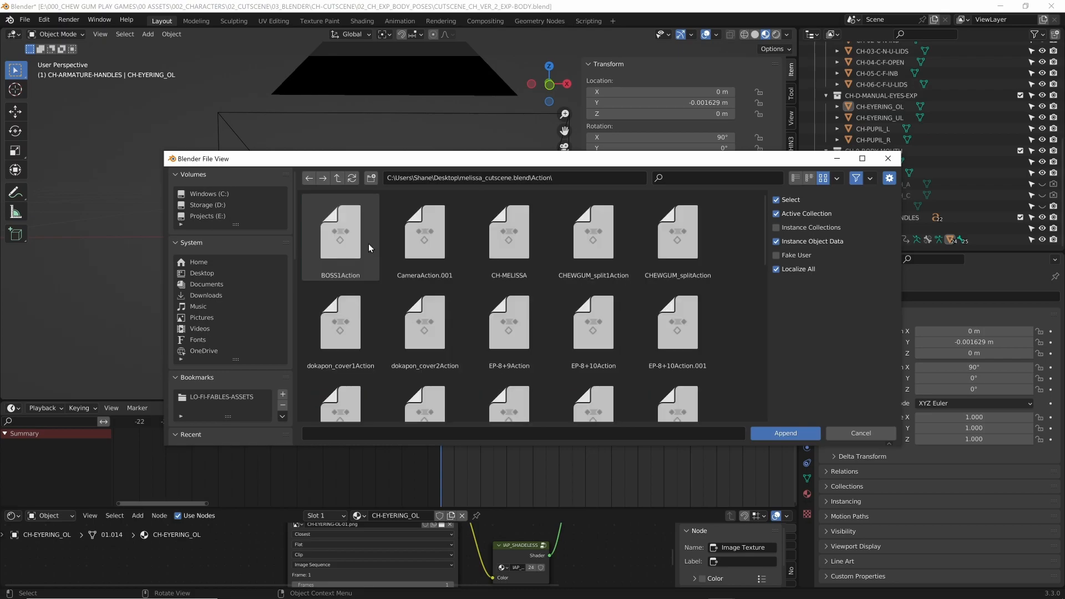
{"action": "left_click", "coordinate": [515, 241]}
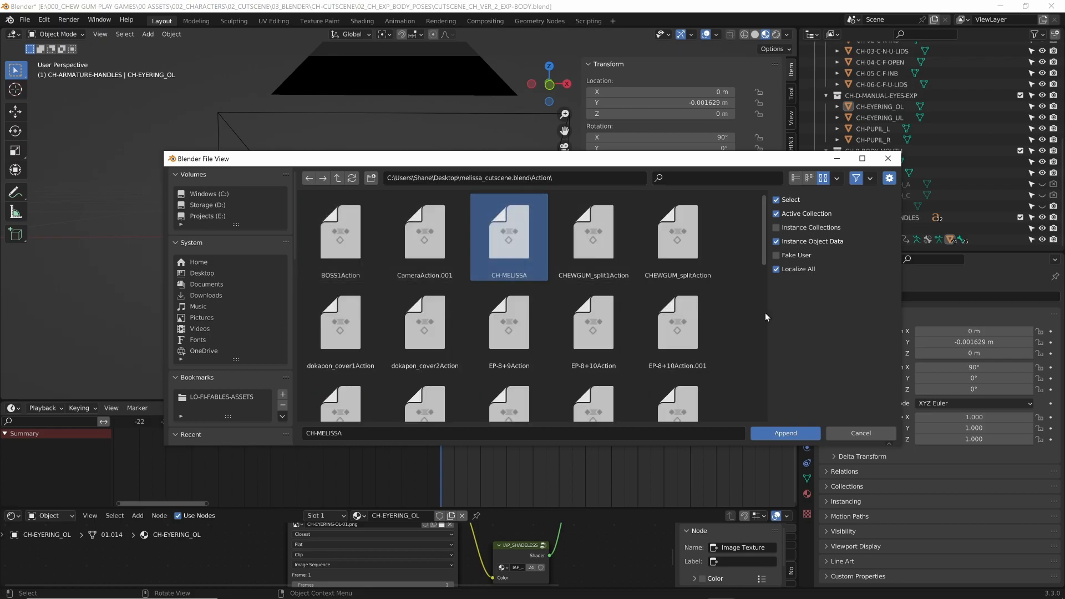
{"action": "left_click", "coordinate": [782, 432]}
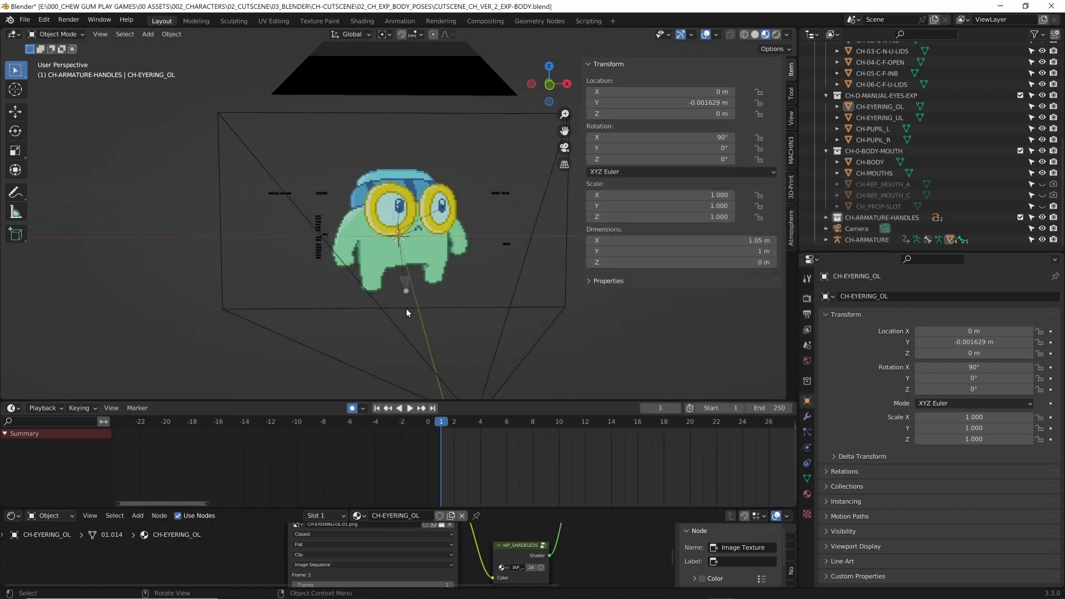
Change the Timeline to the Dope Sheet's Action Editor and assign the CH-MELISSA action to CH-EYERING_OL
{"action": "left_click", "coordinate": [11, 408]}
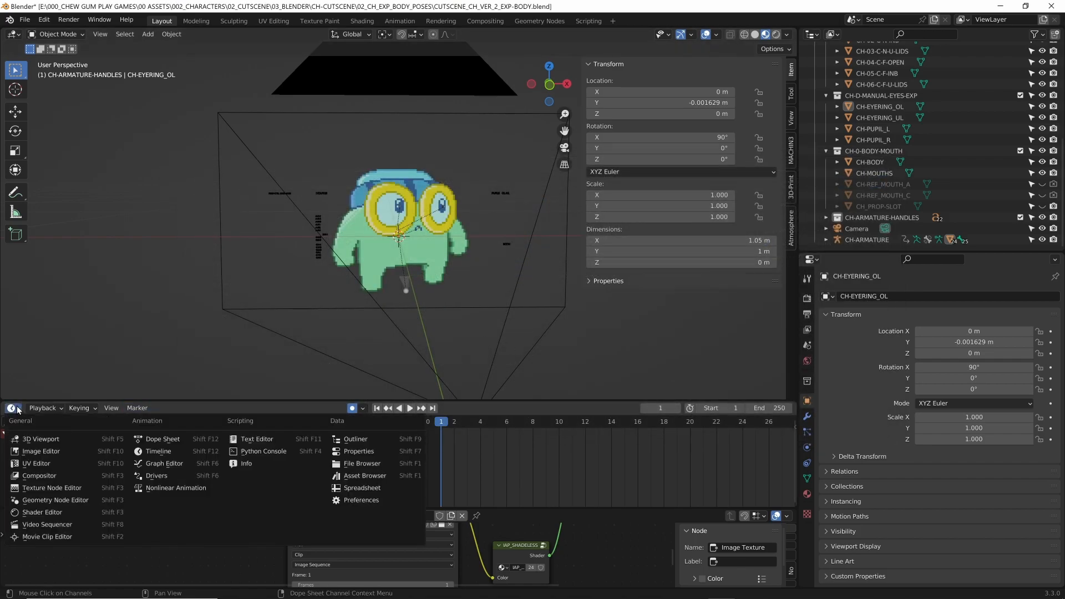
{"action": "left_click", "coordinate": [155, 443]}
{"action": "left_click", "coordinate": [61, 408]}
{"action": "left_click", "coordinate": [83, 435]}
{"action": "left_click", "coordinate": [359, 408]}
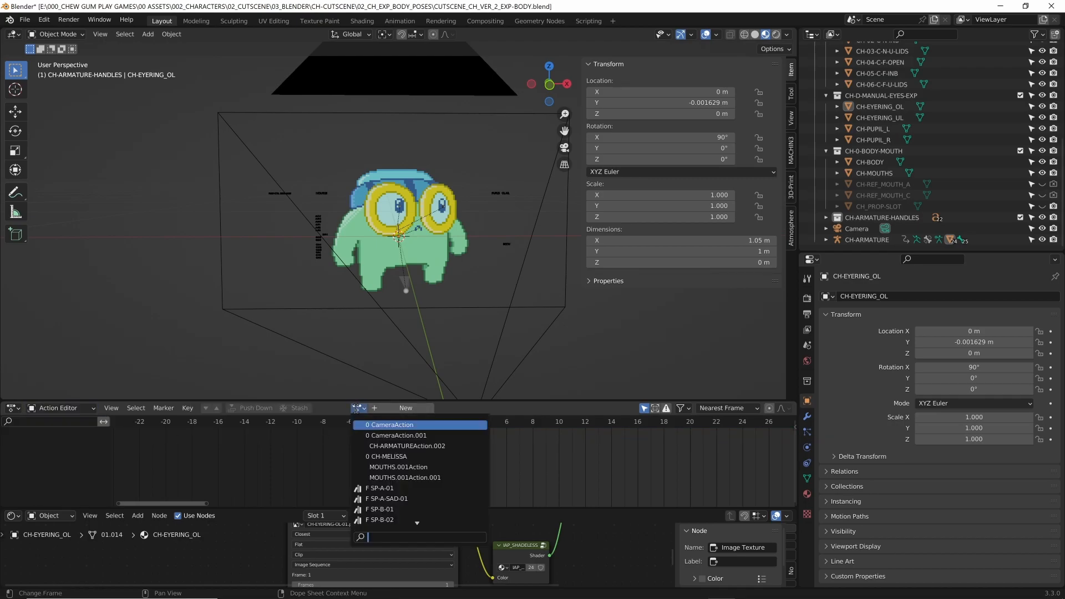
{"action": "left_click", "coordinate": [397, 456]}
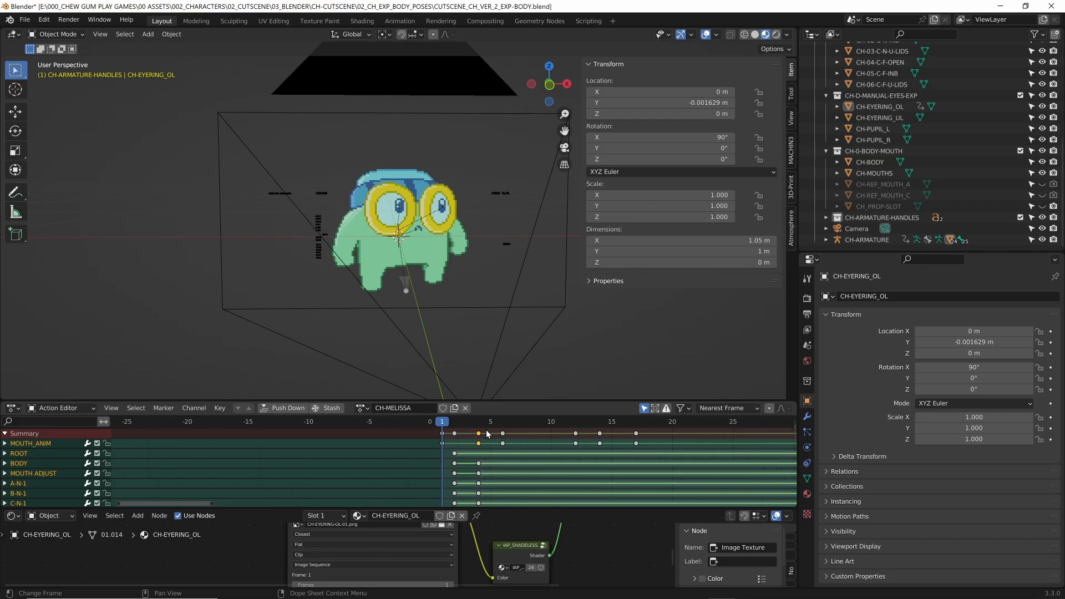
Put CH-ARMATURE into Pose Mode, delete its keyframes at frame 3, and return to frame 1
{"action": "left_click_drag", "start_coordinate": [444, 421], "coordinate": [468, 421]}
{"action": "left_click", "coordinate": [407, 282]}
{"action": "key", "text": "ctrl+Tab"}
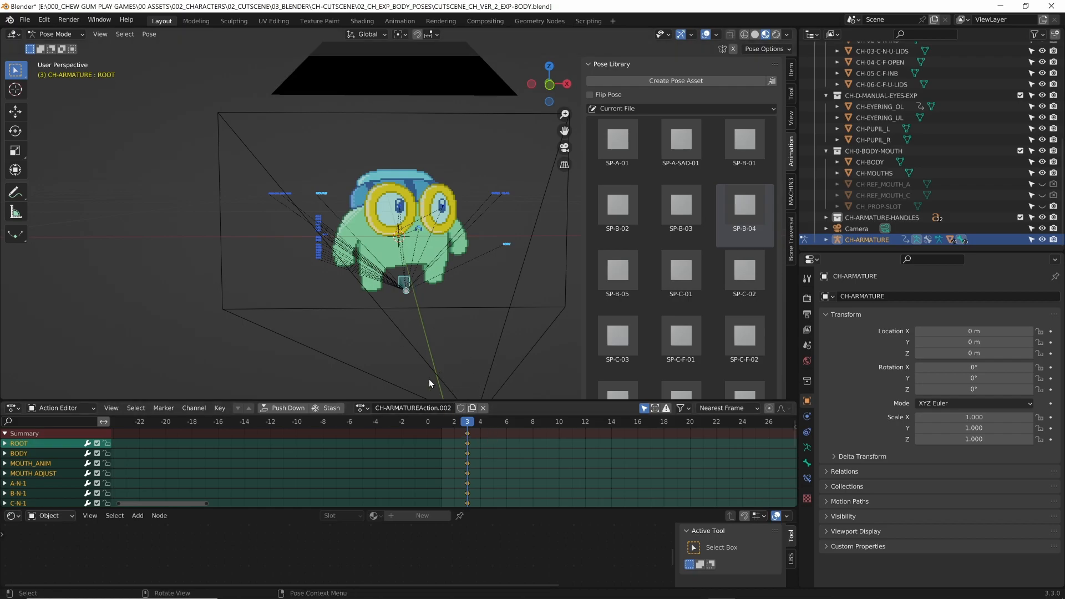
{"action": "key", "text": "x"}
{"action": "left_click", "coordinate": [467, 441]}
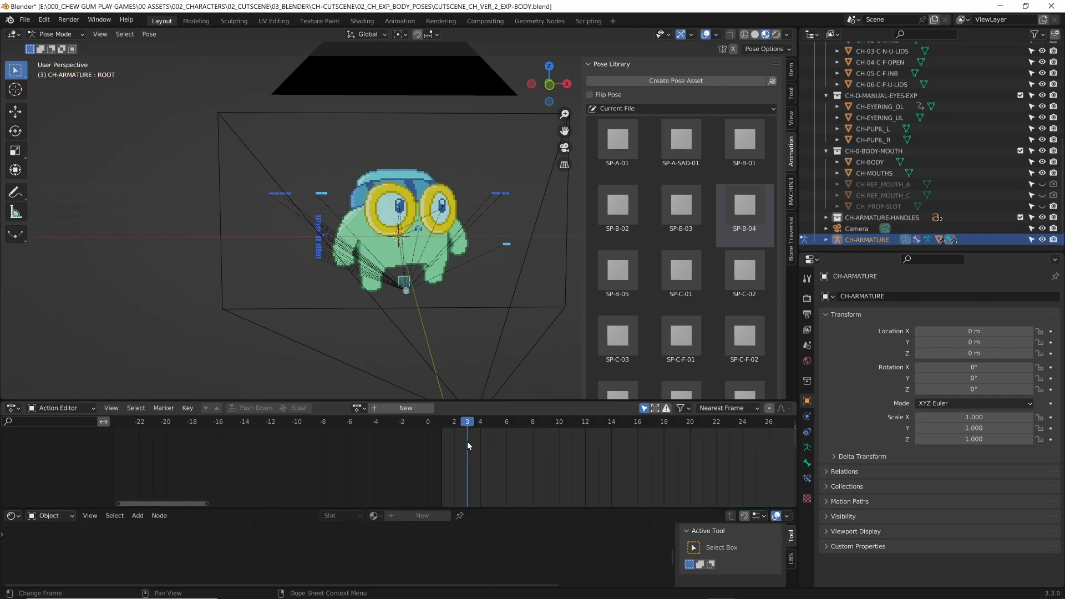
{"action": "left_click", "coordinate": [448, 426]}
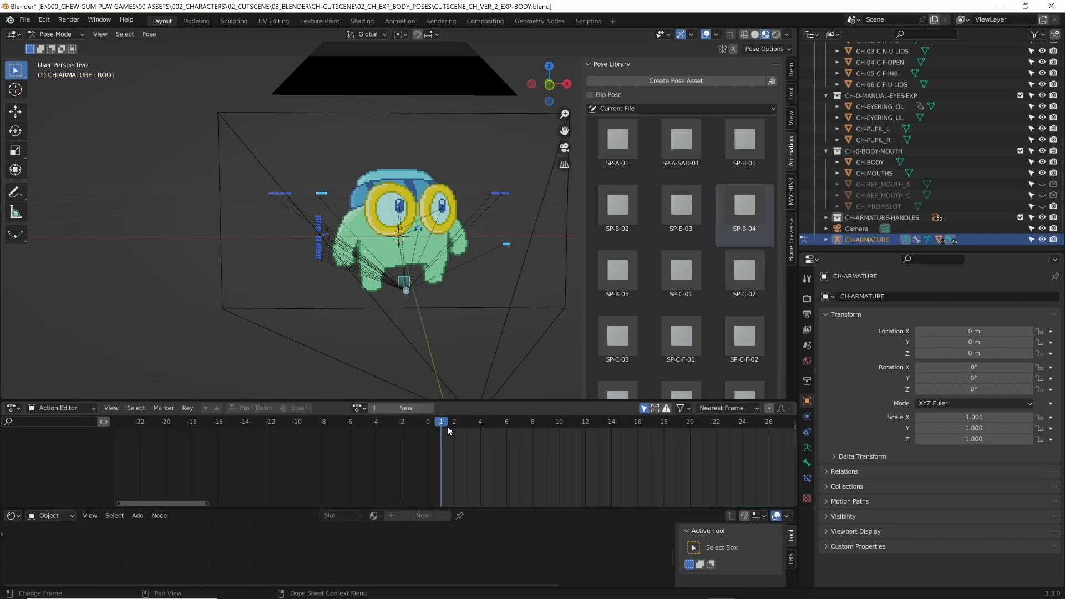
Assign the CH-MELISSA action to CH-ARMATURE and deselect its bones
{"action": "left_click", "coordinate": [362, 408]}
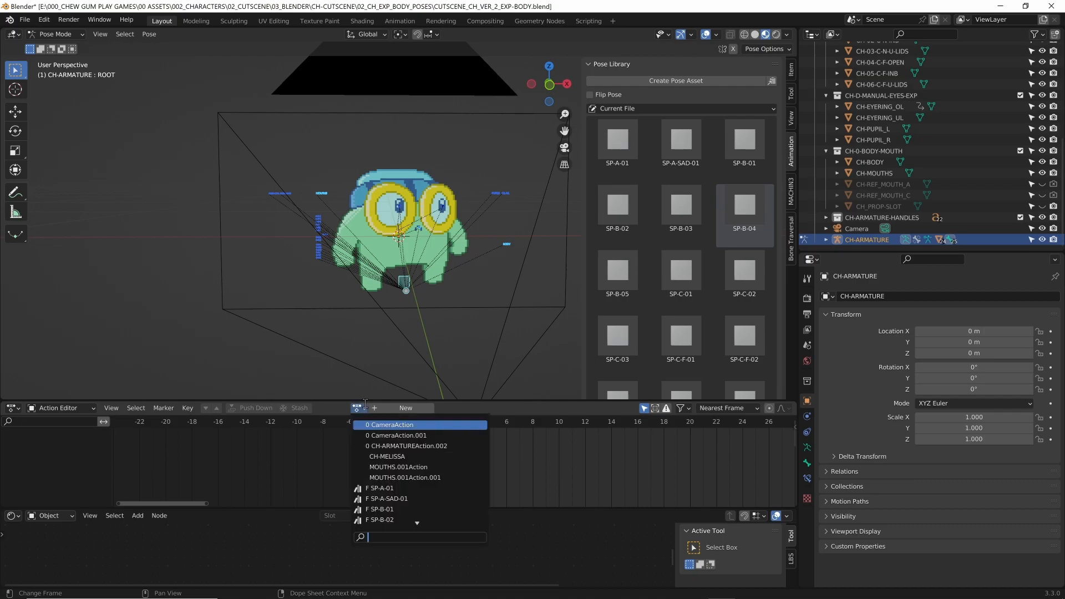
{"action": "left_click", "coordinate": [385, 456]}
{"action": "left_click", "coordinate": [316, 369]}
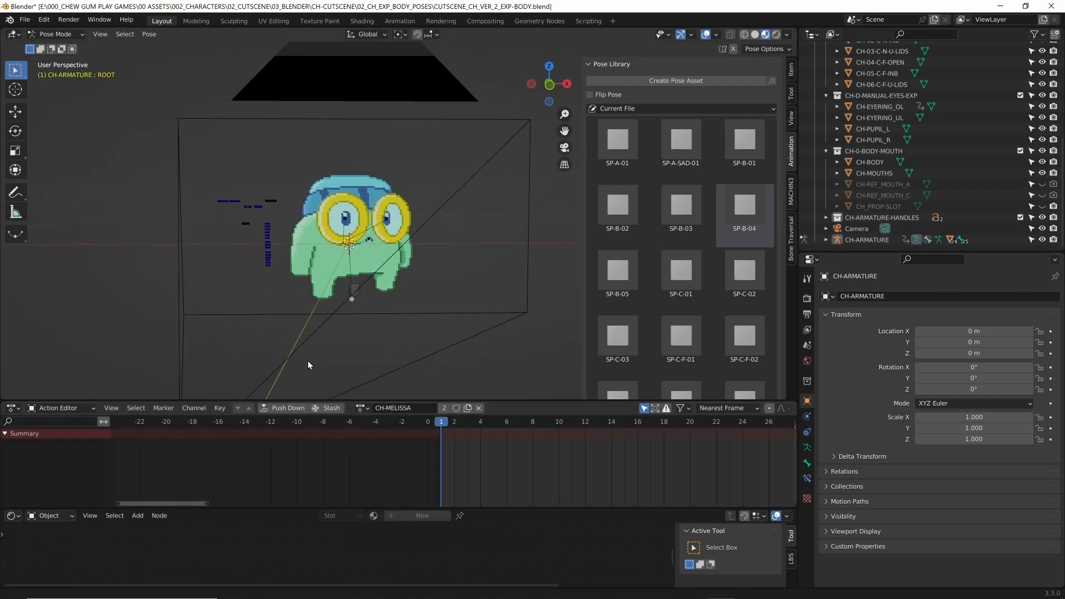
Play the CH-MELISSA animation on the character, rewind it near the start of the timeline, and play it again
{"action": "scroll", "coordinate": [488, 288], "scroll_direction": "up", "scroll_amount": 4}
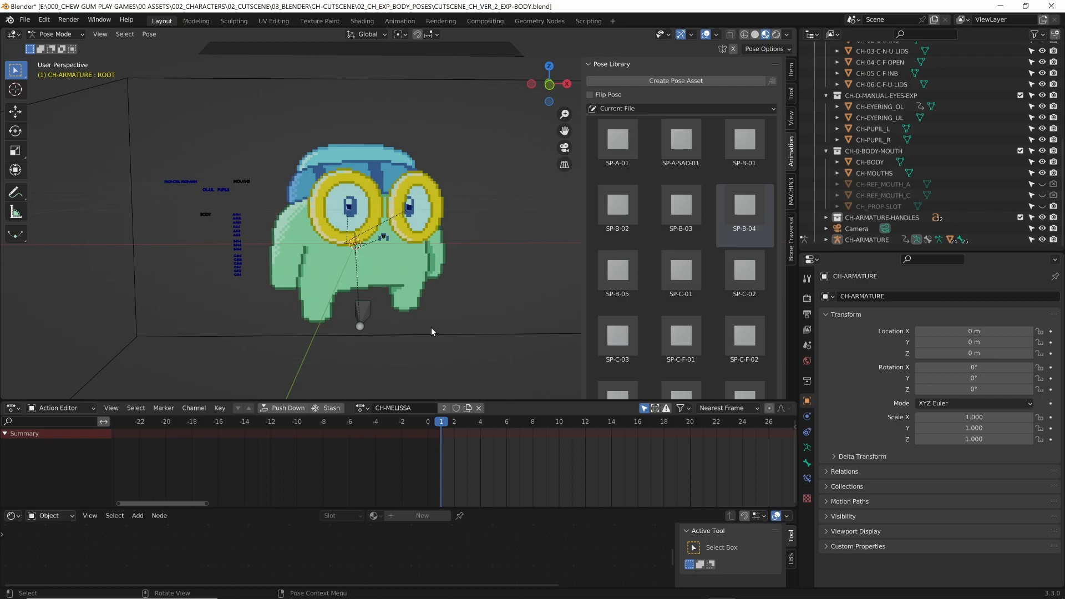
{"action": "key", "text": "space"}
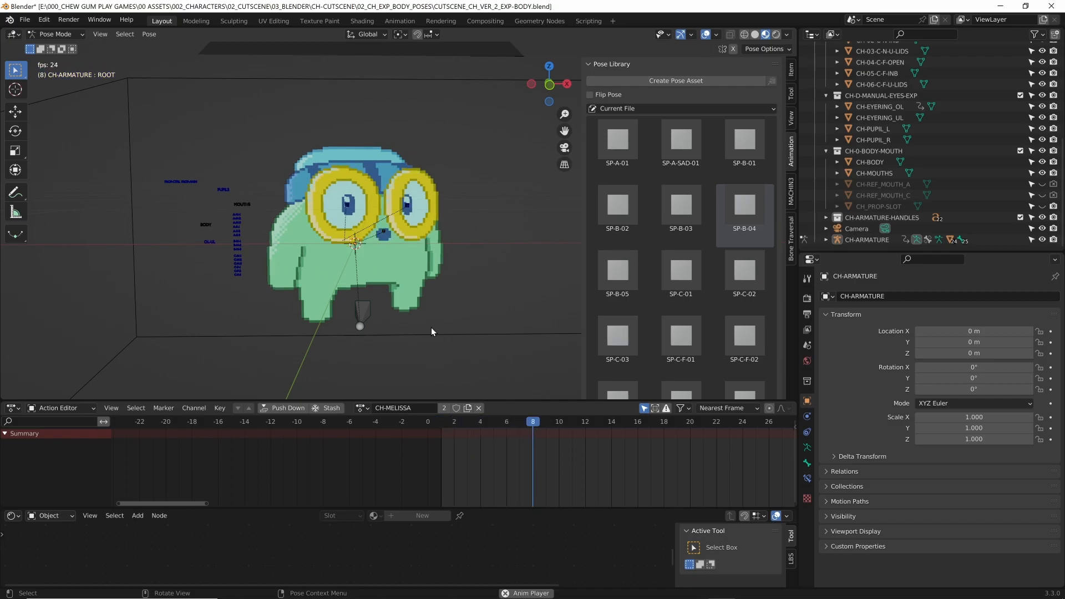
{"action": "scroll", "coordinate": [567, 471], "scroll_direction": "down", "scroll_amount": 8}
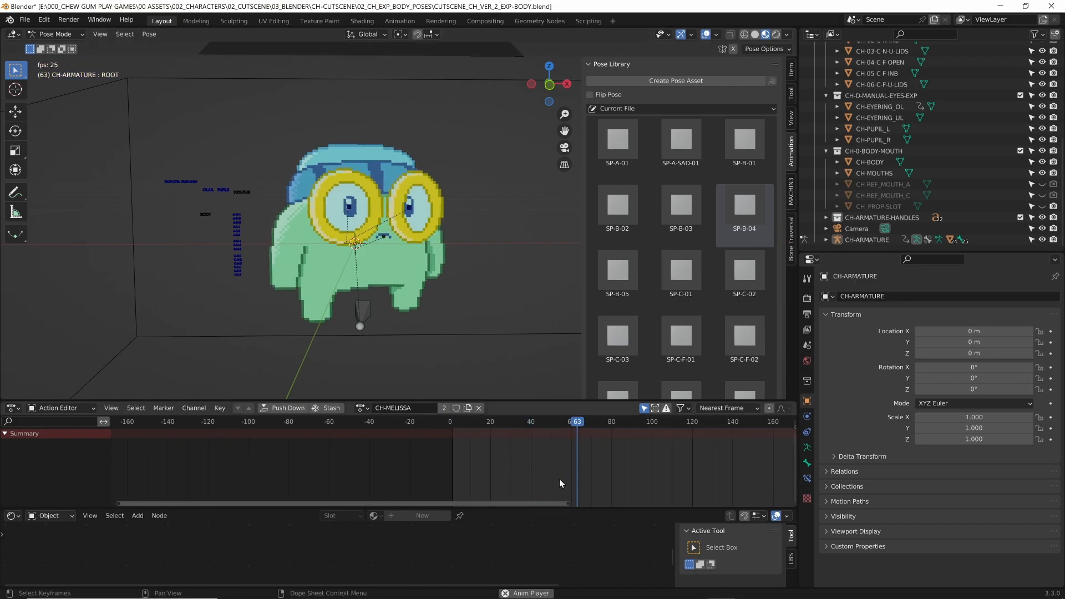
{"action": "key", "text": "space"}
{"action": "left_click_drag", "start_coordinate": [499, 422], "coordinate": [456, 424]}
{"action": "key", "text": "space"}
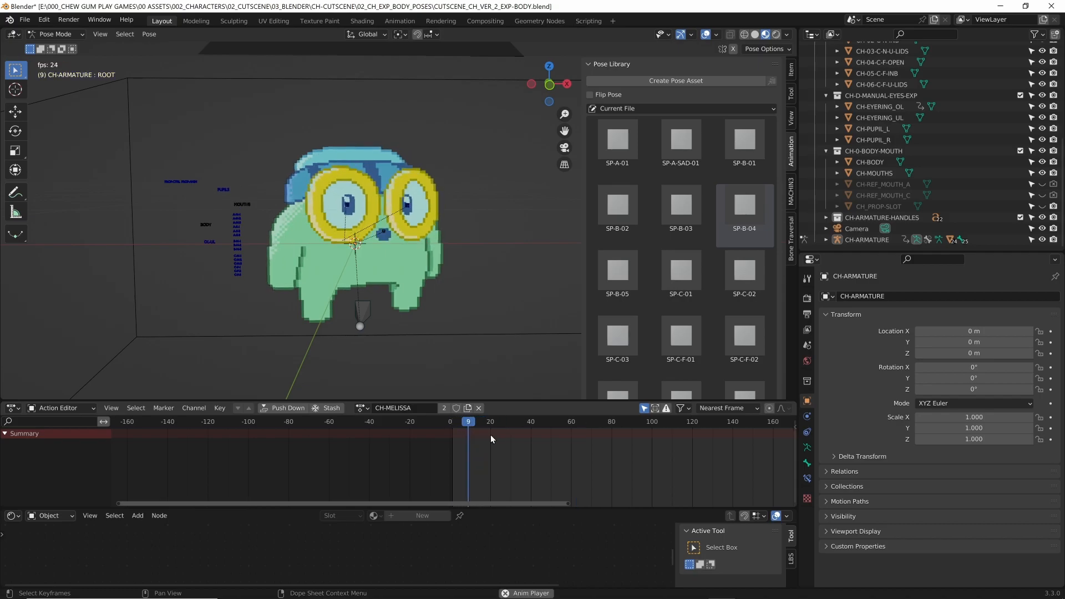
{"action": "key", "text": "space"}
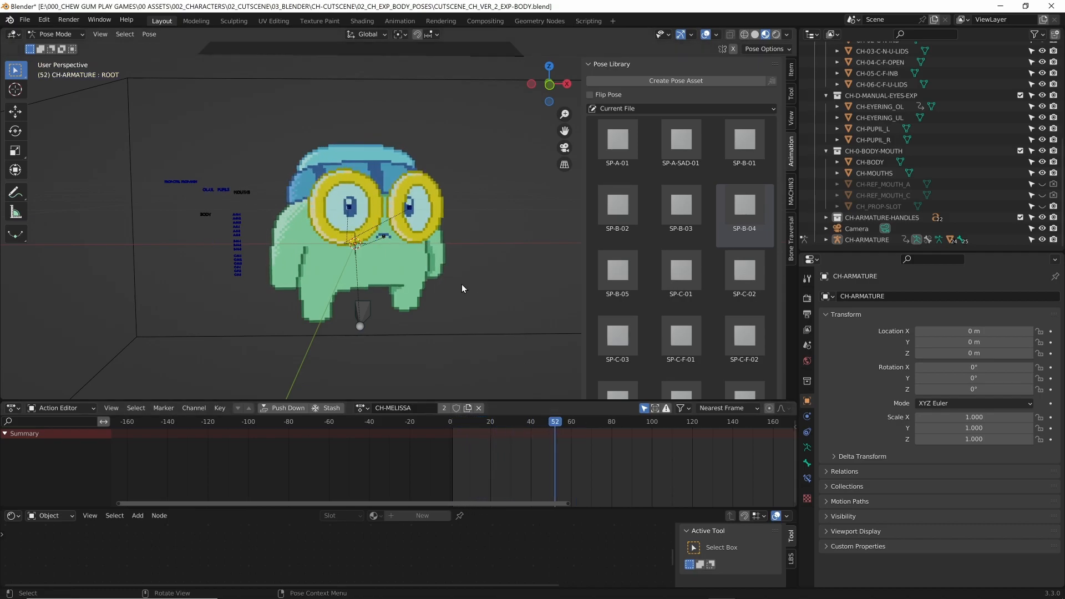
Scrub to frame 6, replay the animation from there, and return the playhead to frame 1
{"action": "scroll", "coordinate": [450, 260], "scroll_direction": "down", "scroll_amount": 3}
{"action": "left_click_drag", "start_coordinate": [460, 424], "coordinate": [462, 423]}
{"action": "scroll", "coordinate": [465, 254], "scroll_direction": "up", "scroll_amount": 3}
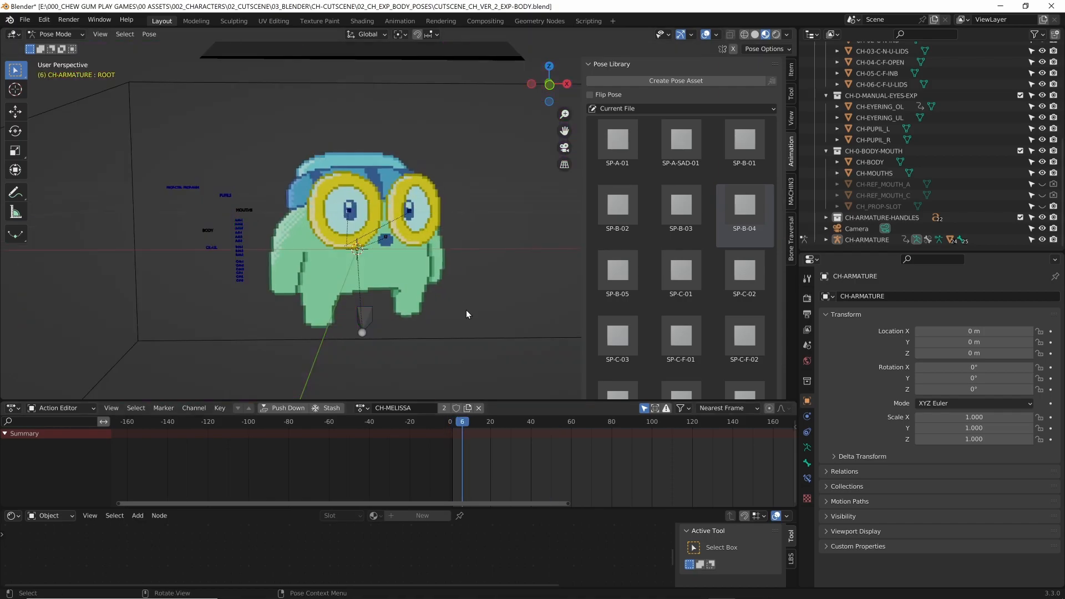
{"action": "key", "text": "space"}
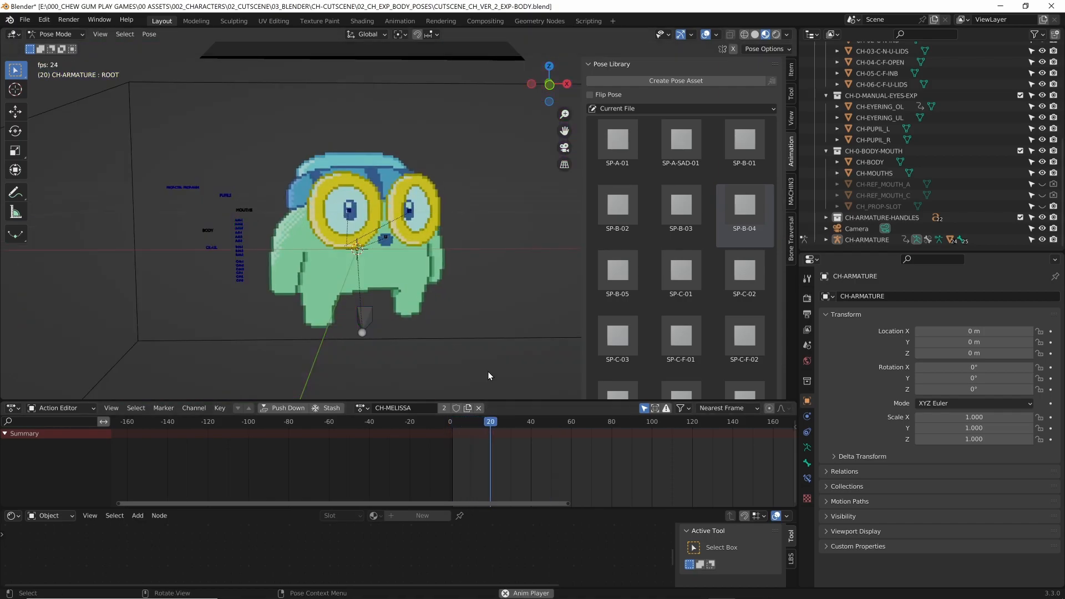
{"action": "key", "text": "space"}
{"action": "left_click_drag", "start_coordinate": [488, 423], "coordinate": [452, 425]}
{"action": "scroll", "coordinate": [398, 228], "scroll_direction": "up", "scroll_amount": 2}
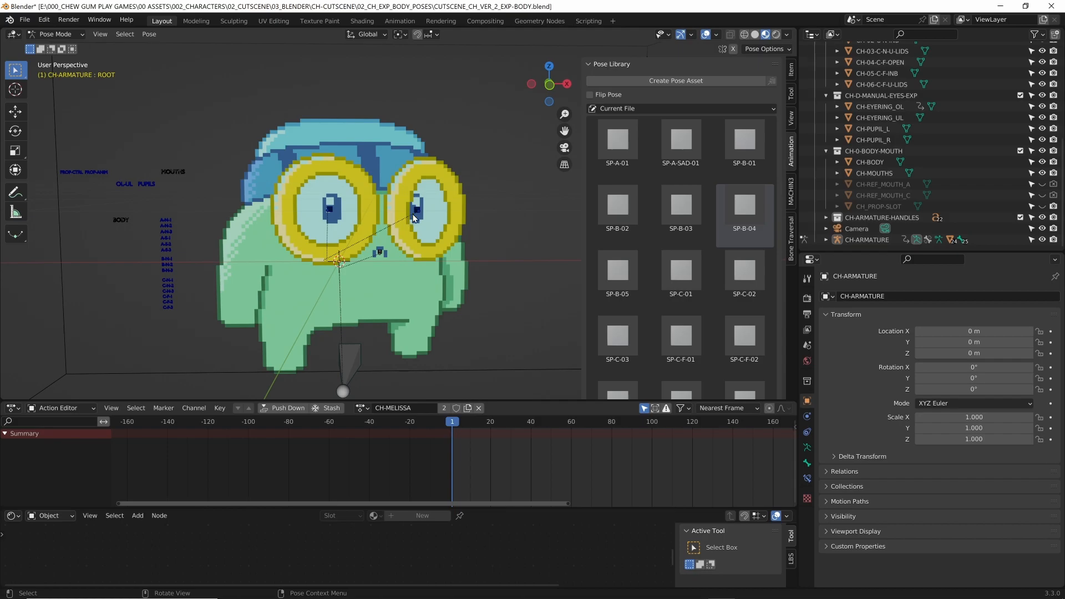
Select the PUPIL_R and PUPIL_L bones and try moving both pupils together
{"action": "left_click", "coordinate": [414, 216]}
{"action": "left_click", "coordinate": [335, 209], "text": "shift"}
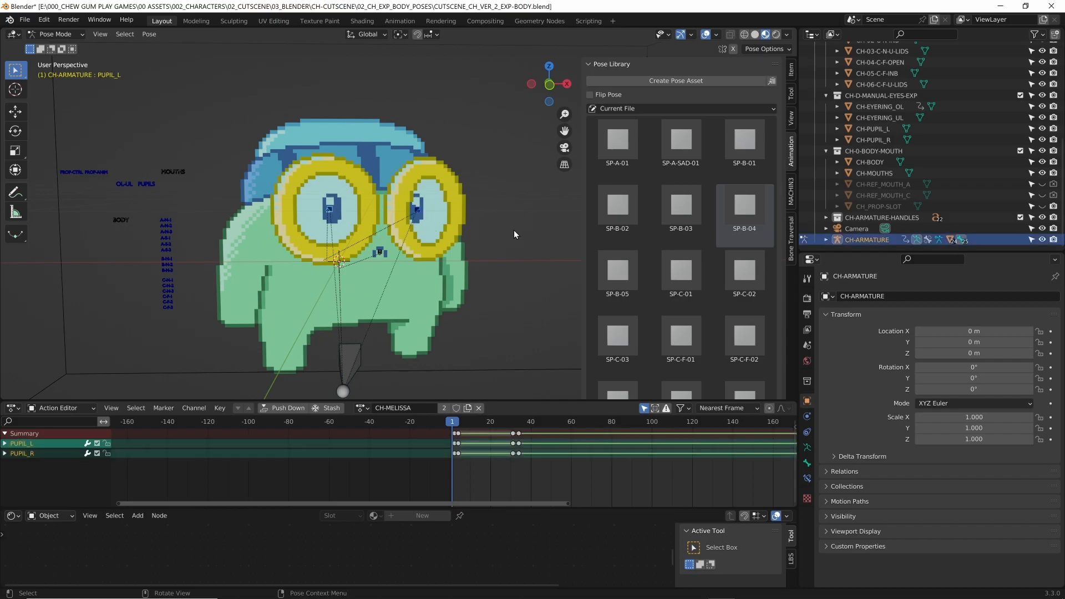
{"action": "left_click", "coordinate": [91, 296]}
{"action": "scroll", "coordinate": [438, 216], "scroll_direction": "up", "scroll_amount": 2}
{"action": "left_click", "coordinate": [424, 209]}
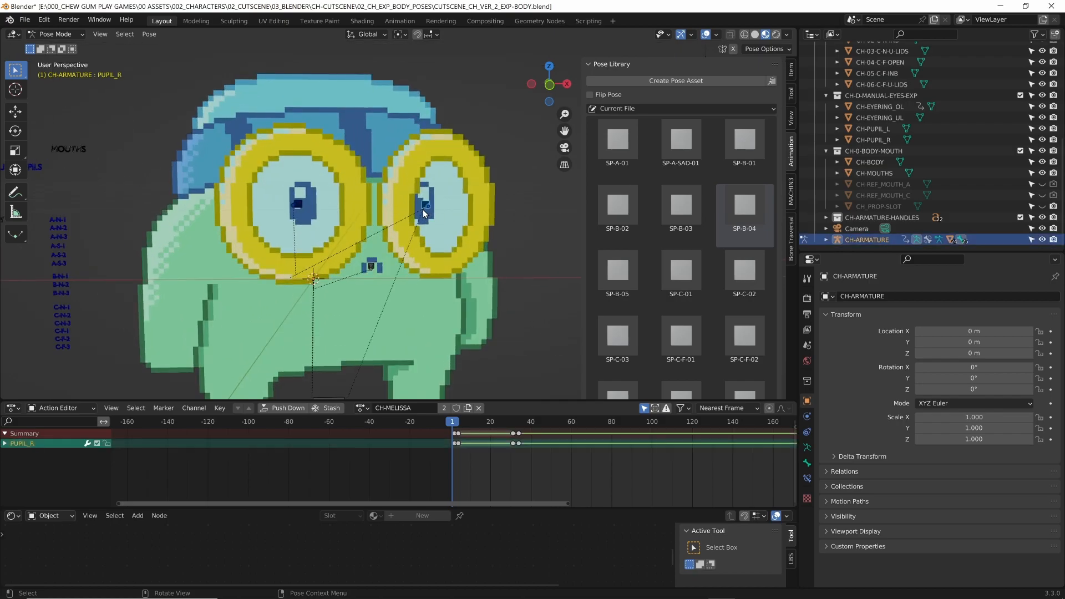
{"action": "left_click", "coordinate": [301, 203], "text": "shift"}
{"action": "scroll", "coordinate": [596, 290], "scroll_direction": "down", "scroll_amount": 6}
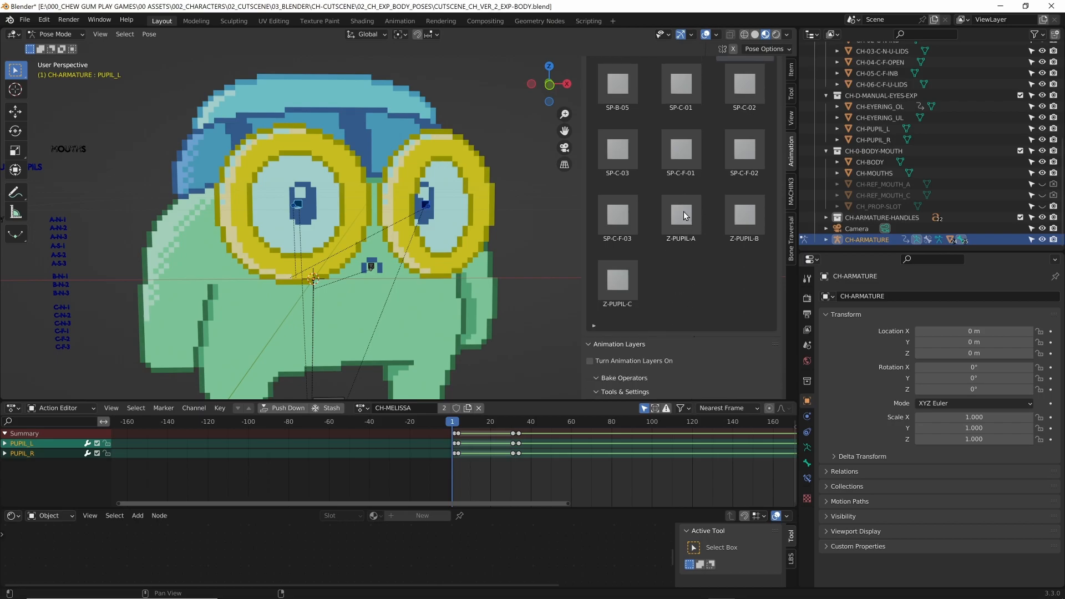
{"action": "key", "text": "g"}
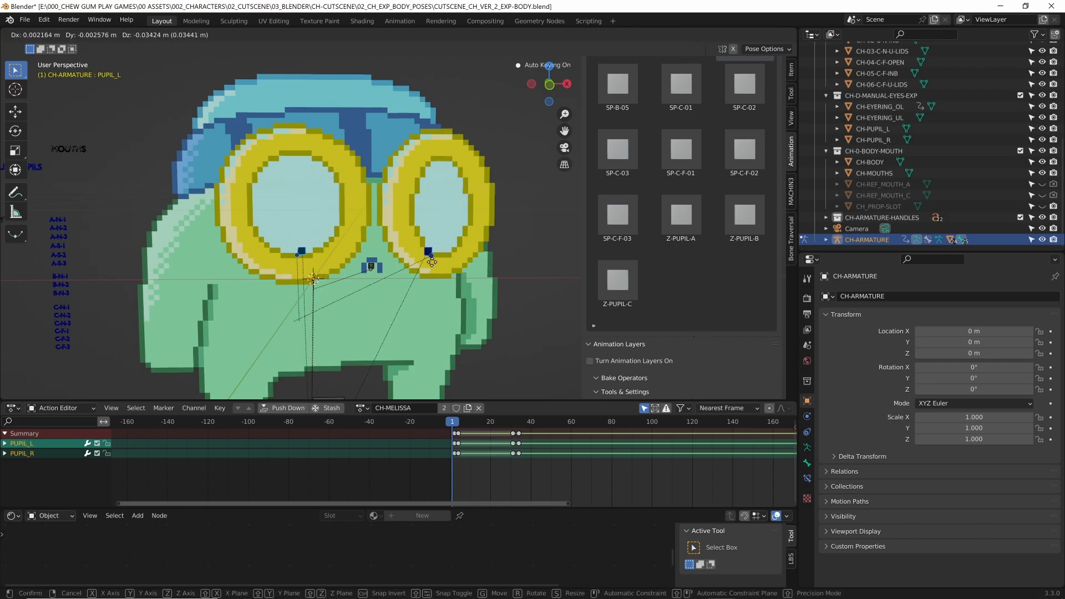
{"action": "left_click", "coordinate": [449, 222]}
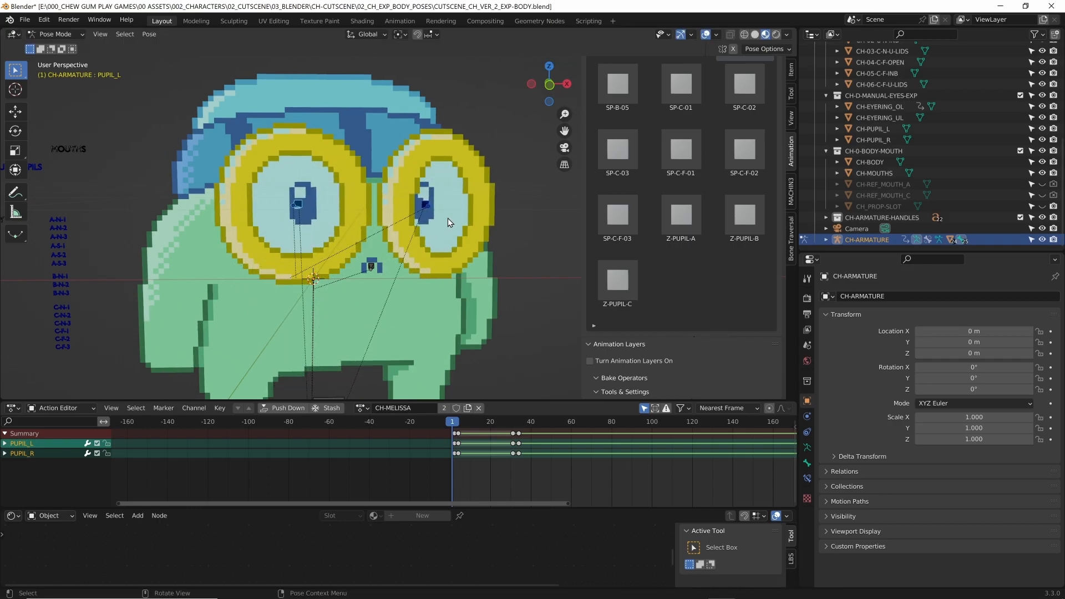
Look through the scene camera and fit its frame in the viewport
{"action": "scroll", "coordinate": [458, 215], "scroll_direction": "down", "scroll_amount": 5}
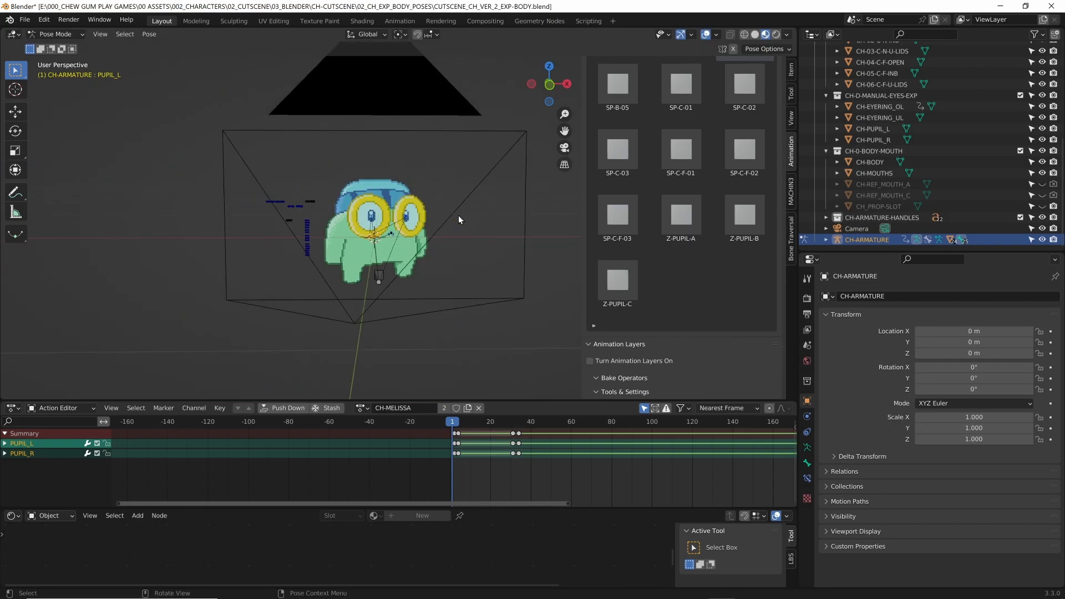
{"action": "key", "text": "KP_0"}
{"action": "scroll", "coordinate": [458, 216], "scroll_direction": "down", "scroll_amount": 2}
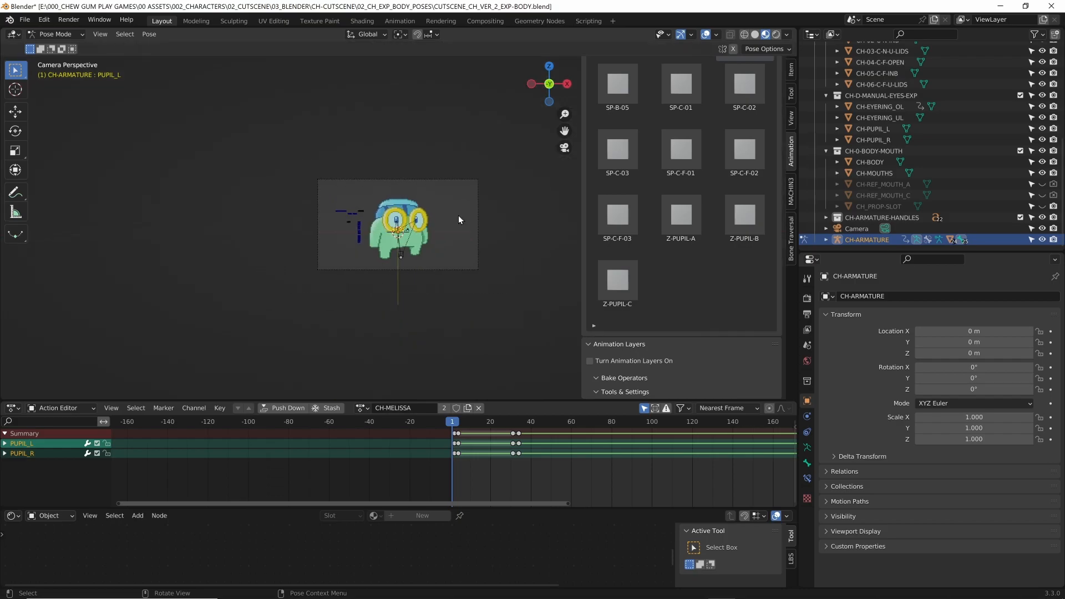
{"action": "scroll", "coordinate": [481, 219], "scroll_direction": "up", "scroll_amount": 4}
{"action": "middle_click_drag", "start_coordinate": [373, 227], "coordinate": [427, 253], "text": "shift"}
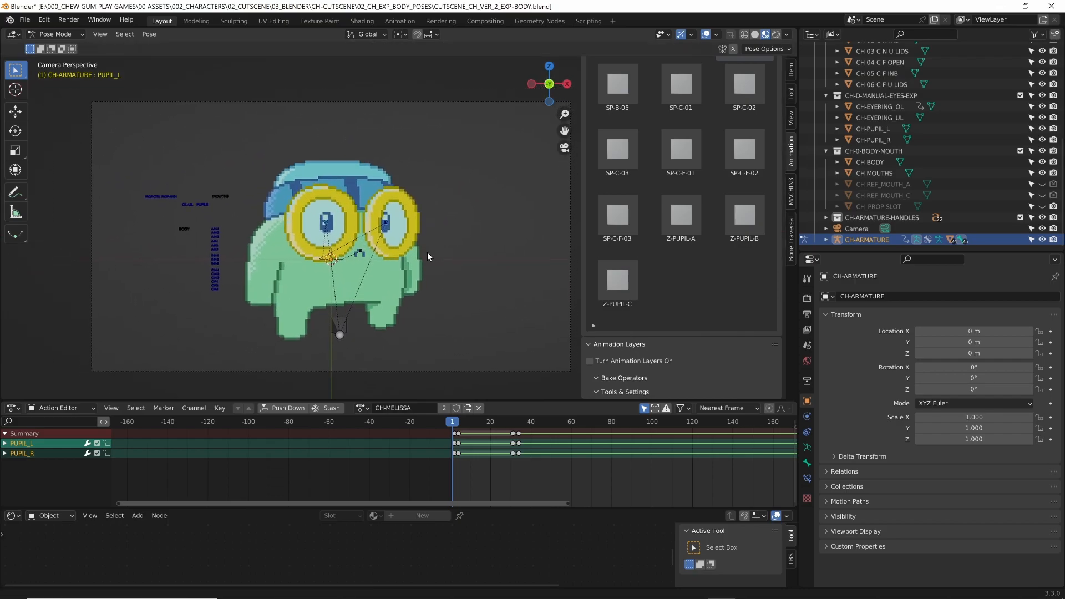
Switch to Object Mode, select the camera, and move it along its local Z to about Y -0.397 m, close to the eyes
{"action": "left_click", "coordinate": [378, 375]}
{"action": "key", "text": "ctrl+Tab"}
{"action": "left_click", "coordinate": [378, 374]}
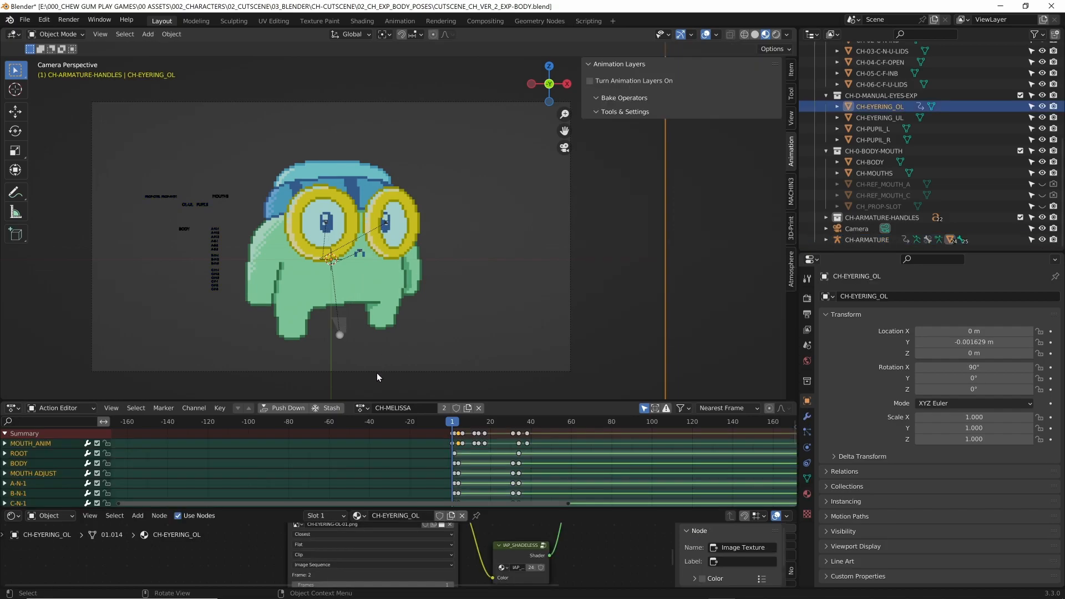
{"action": "left_click", "coordinate": [377, 372]}
{"action": "key", "text": "g"}
{"action": "key", "text": "z"}
{"action": "key", "text": "z"}
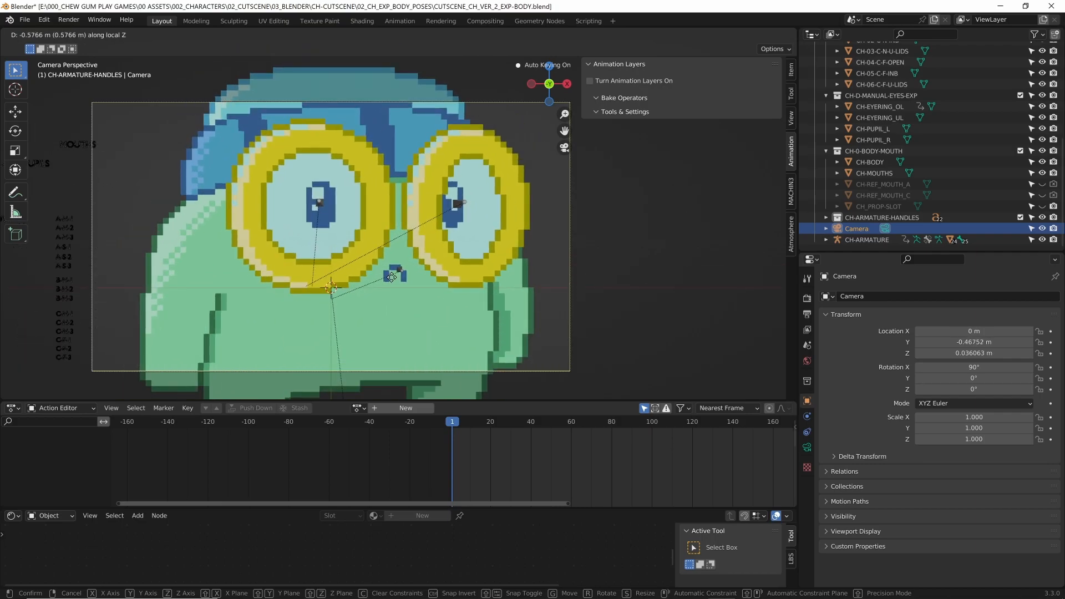
{"action": "left_click", "coordinate": [392, 277]}
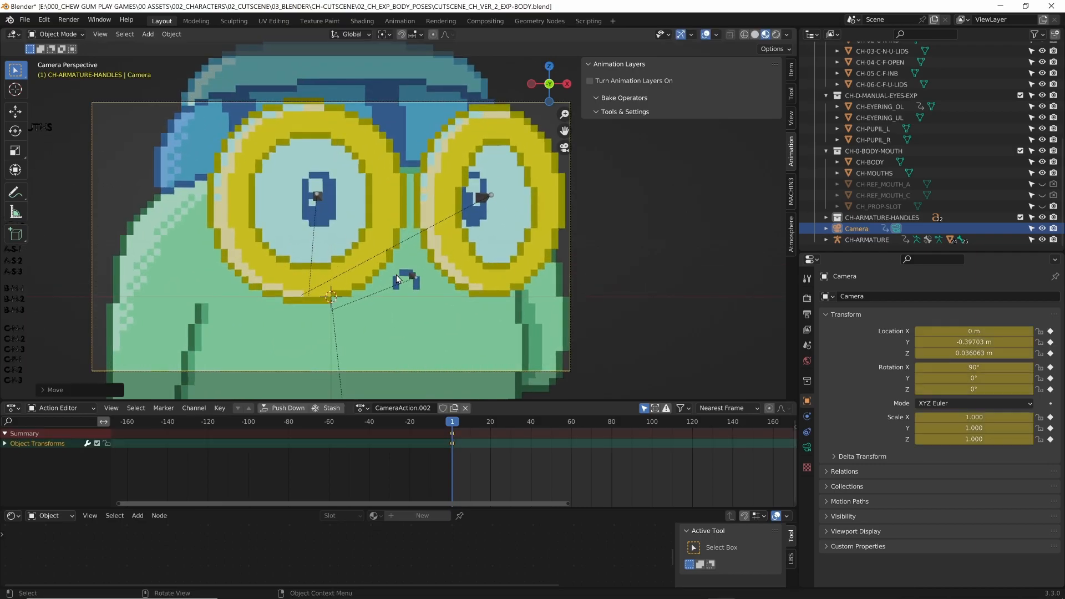
Set the camera's viewport Passepartout opacity to 1.000
{"action": "left_click", "coordinate": [807, 447]}
{"action": "left_click", "coordinate": [890, 497]}
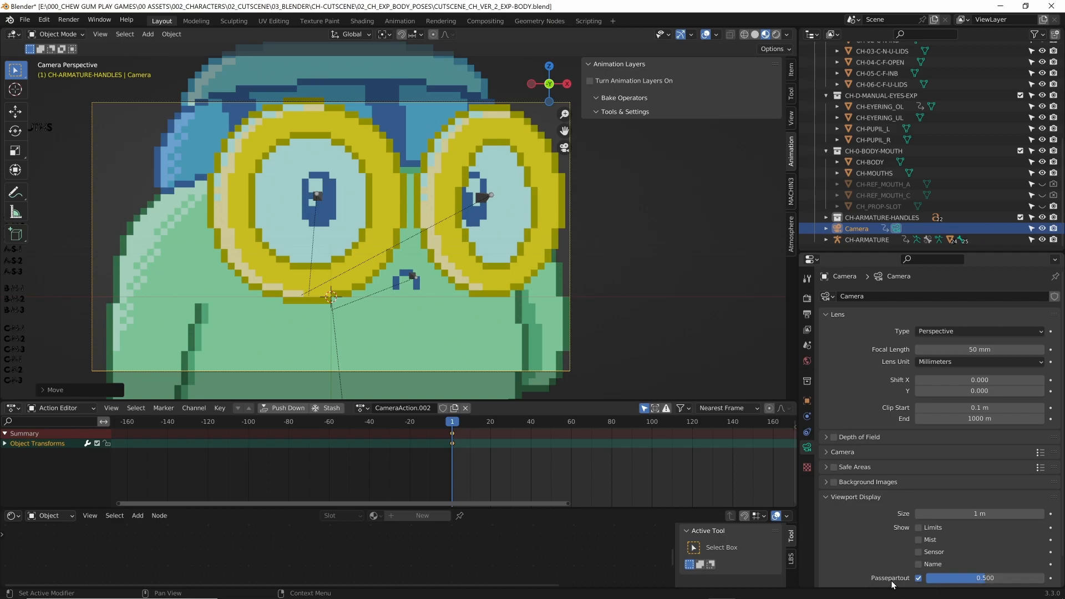
{"action": "scroll", "coordinate": [890, 578], "scroll_direction": "down", "scroll_amount": 2}
{"action": "left_click_drag", "start_coordinate": [979, 547], "coordinate": [1045, 547]}
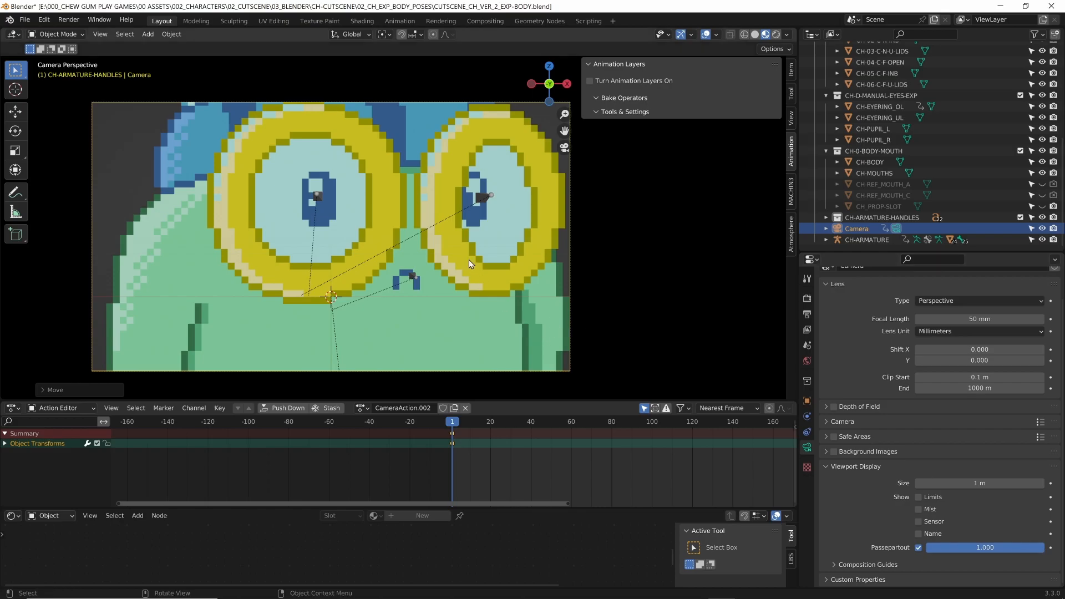
Slide the camera back and forth along the global X axis across the character's eyes
{"action": "key", "text": "g"}
{"action": "key", "text": "x"}
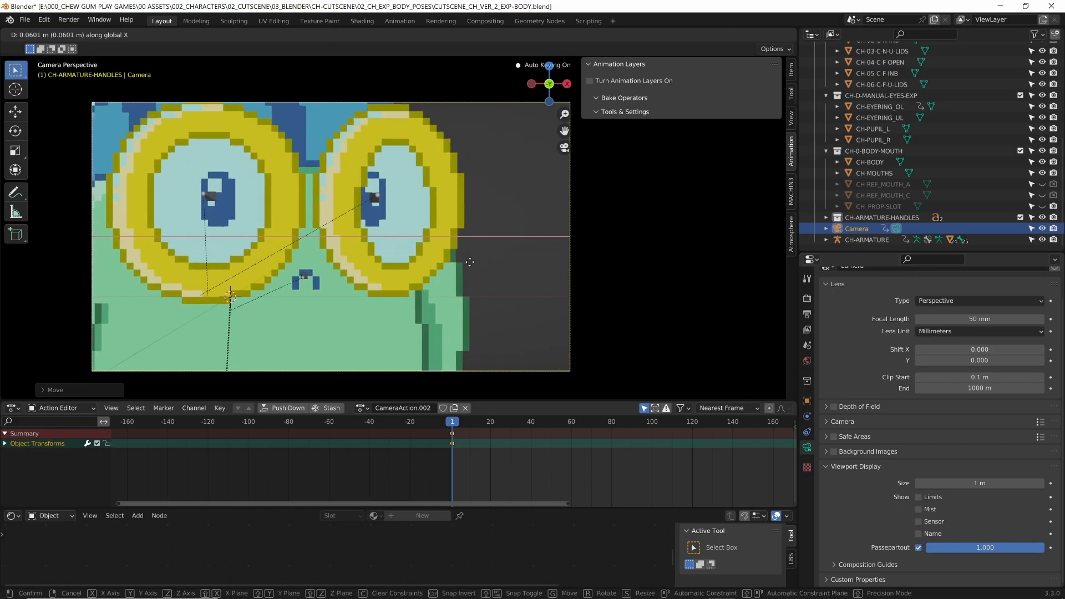
{"action": "left_click", "coordinate": [473, 259]}
{"action": "key", "text": "g"}
{"action": "key", "text": "x"}
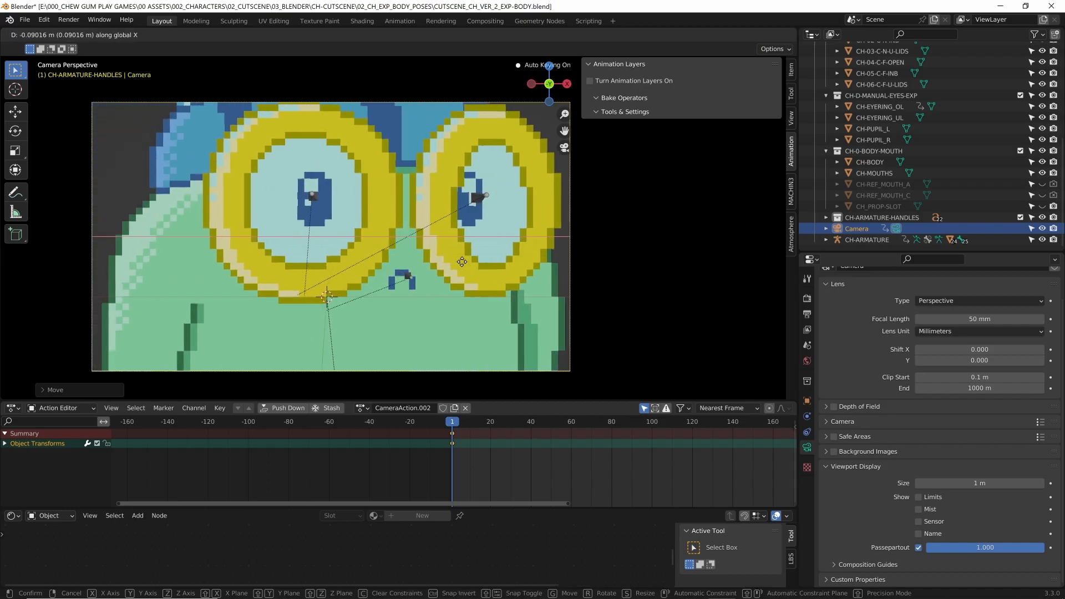
{"action": "left_click", "coordinate": [462, 262]}
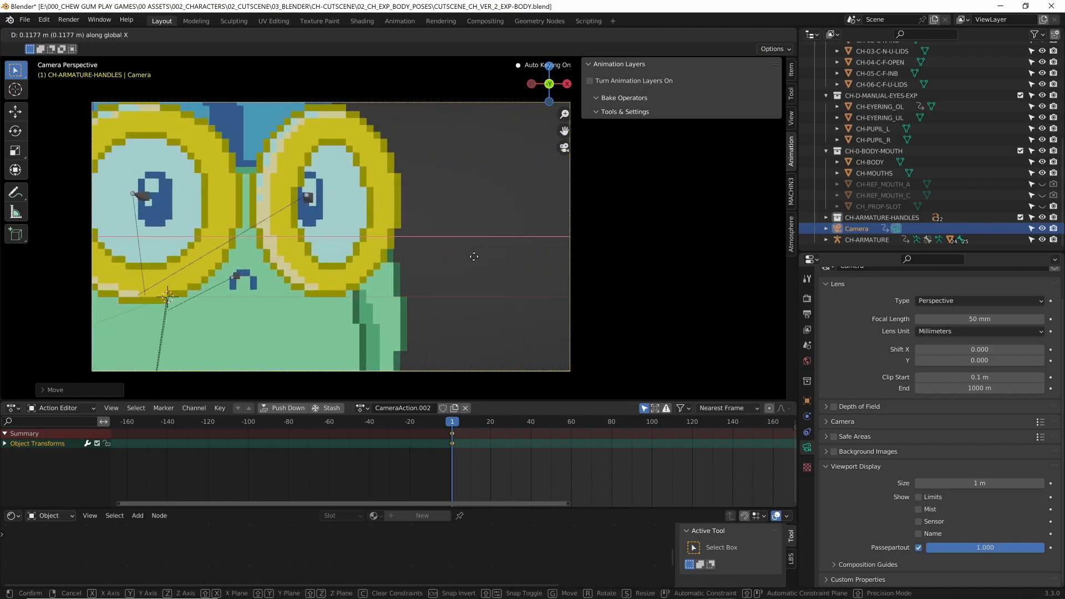
Adjust the camera's height along global Z and pull it back along Y until the whole character fits in frame
{"action": "key", "text": "z"}
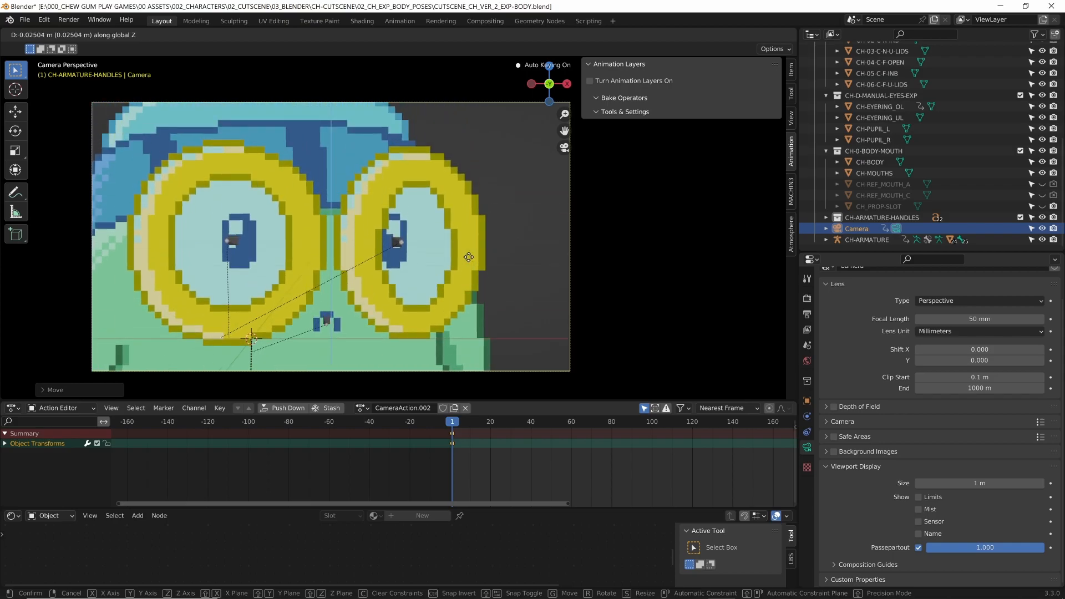
{"action": "left_click", "coordinate": [450, 265]}
{"action": "key", "text": "g"}
{"action": "key", "text": "y"}
{"action": "left_click", "coordinate": [465, 334]}
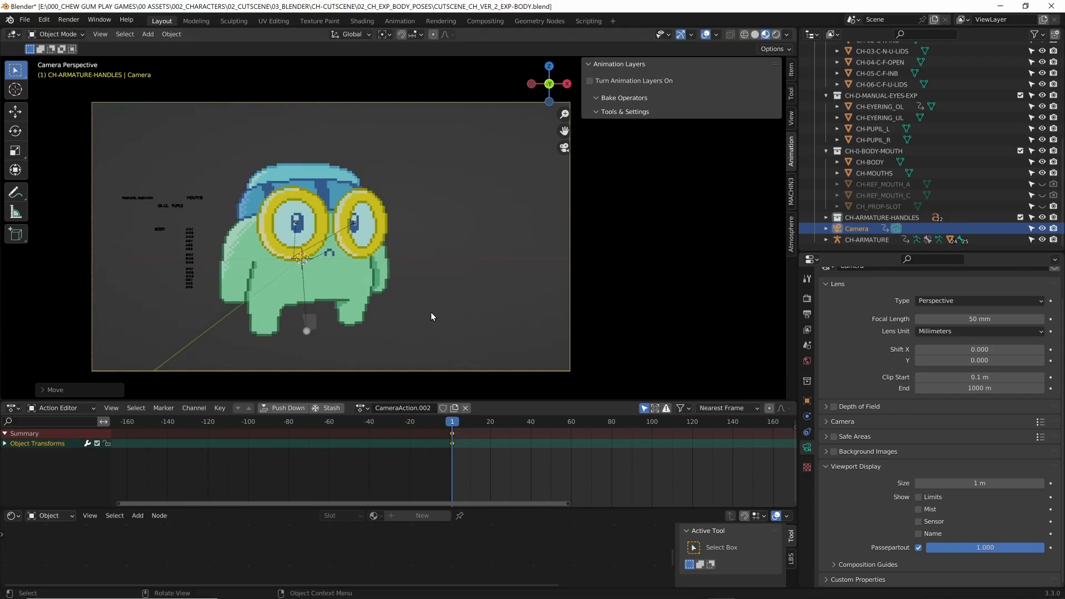
Put CH-ARMATURE back into Pose Mode and select the PUPIL_R and PUPIL_L bones
{"action": "key", "text": "ctrl+Tab"}
{"action": "left_click", "coordinate": [314, 329]}
{"action": "key", "text": "ctrl+Tab"}
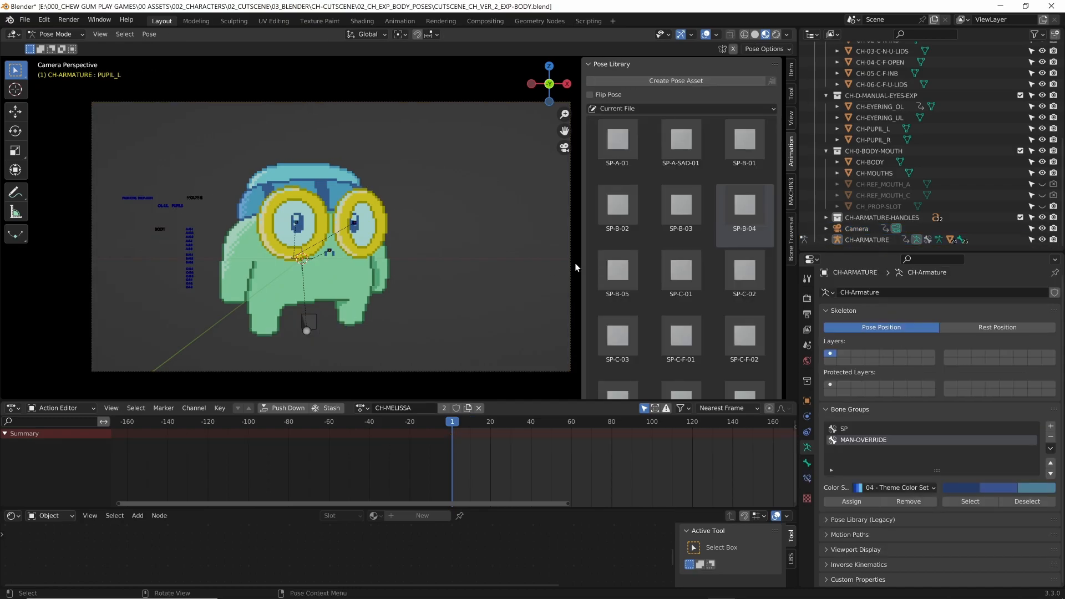
{"action": "scroll", "coordinate": [641, 247], "scroll_direction": "down", "scroll_amount": 5}
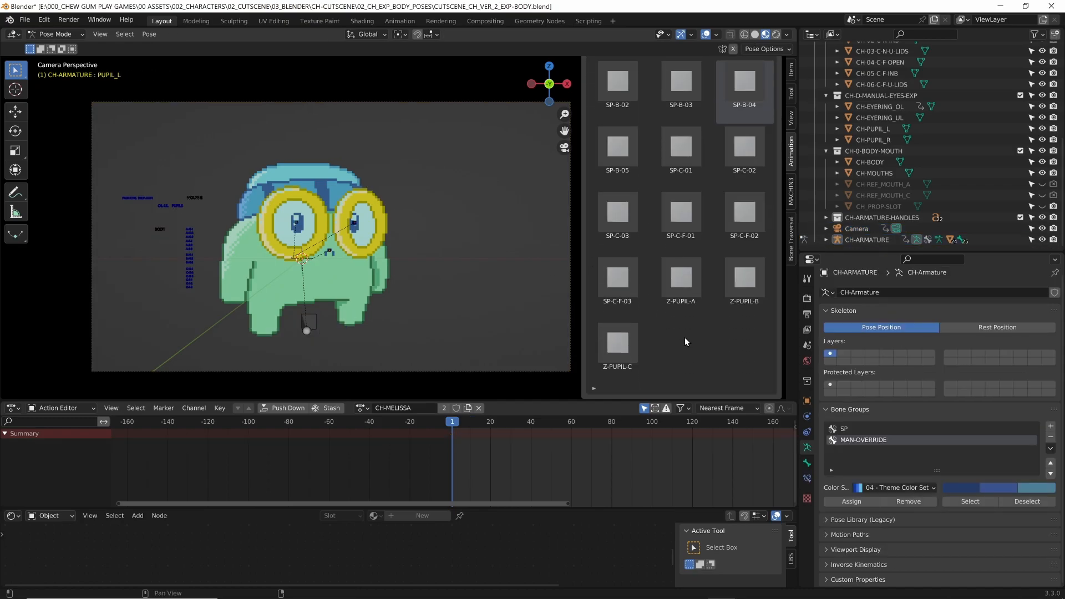
{"action": "scroll", "coordinate": [352, 241], "scroll_direction": "up", "scroll_amount": 3}
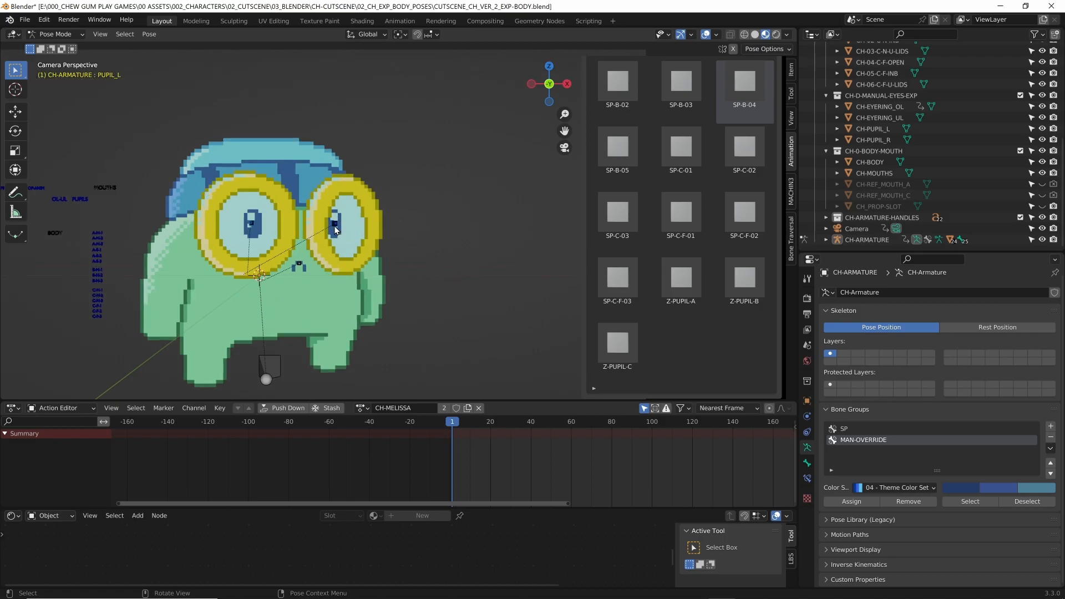
{"action": "left_click", "coordinate": [336, 230]}
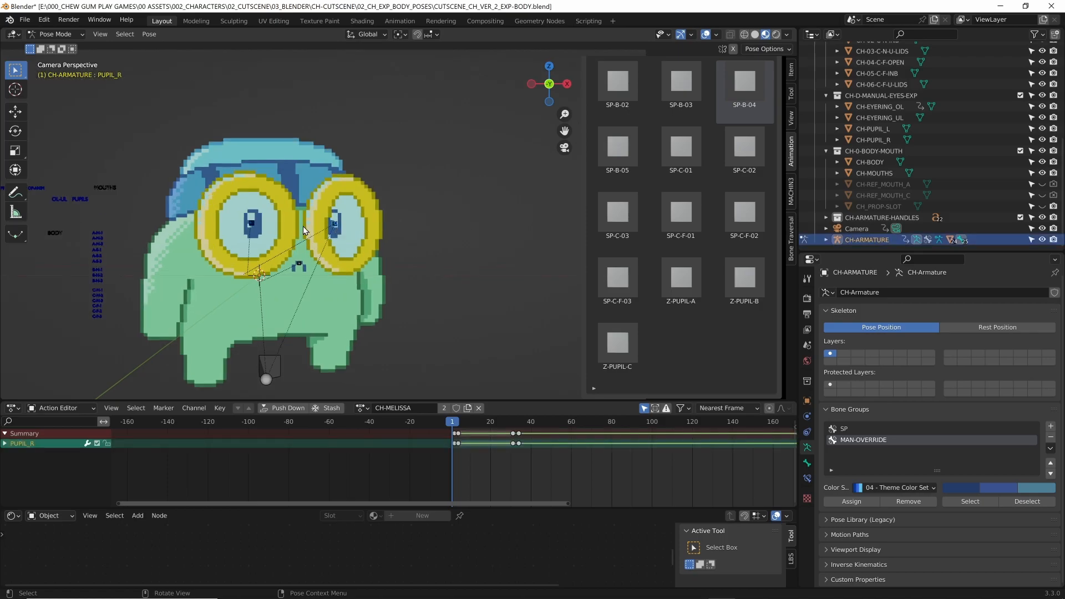
{"action": "left_click", "coordinate": [252, 227], "text": "shift"}
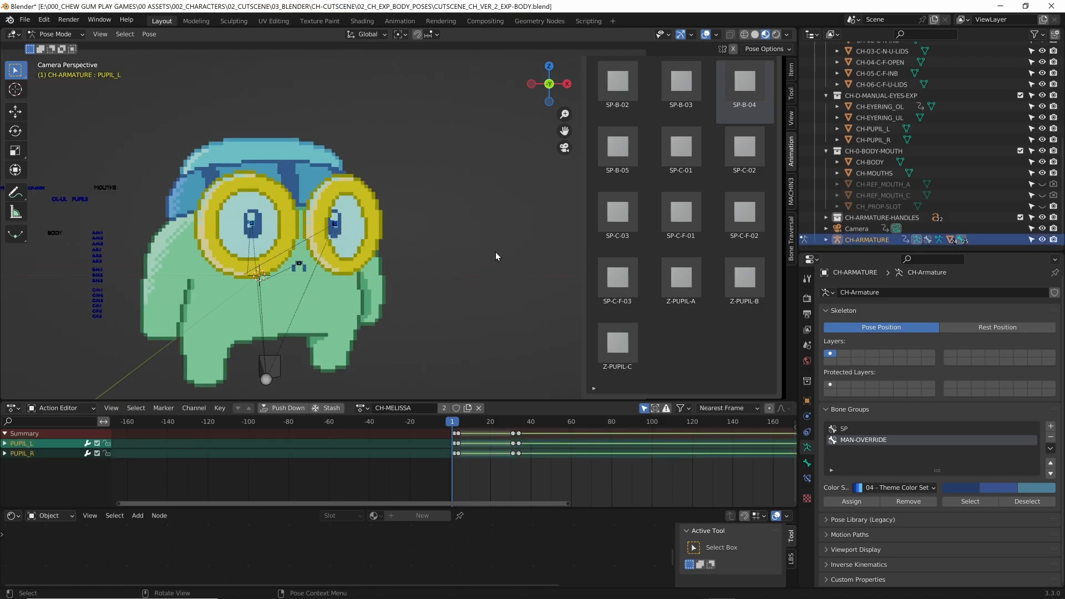
Create a pose asset from the two selected pupil bones and select it in the Pose Library
{"action": "scroll", "coordinate": [725, 183], "scroll_direction": "up", "scroll_amount": 5}
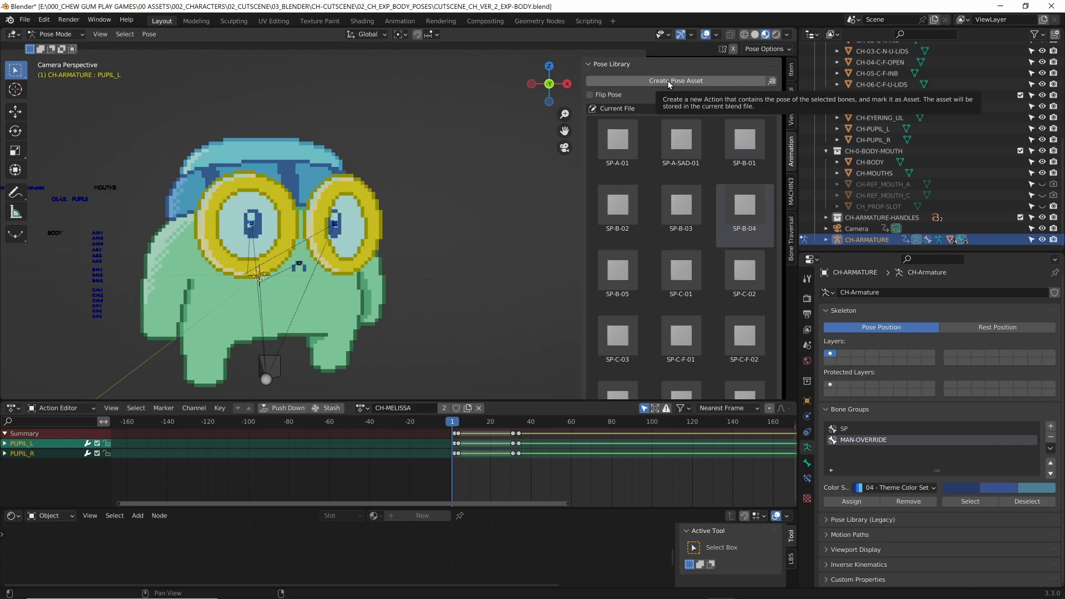
{"action": "left_click", "coordinate": [670, 82]}
{"action": "left_click", "coordinate": [617, 138]}
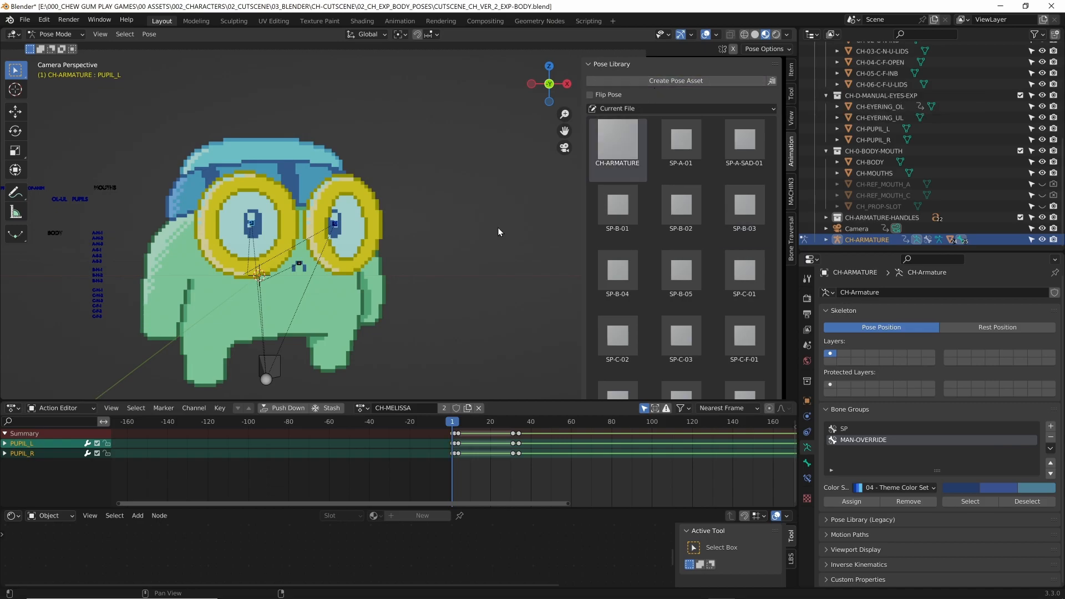
Turn the enlarged lower area into an Asset Browser listing all current-file assets, select the CH-ARMATURE pose asset and widen its details
{"action": "left_click_drag", "start_coordinate": [344, 398], "coordinate": [347, 367]}
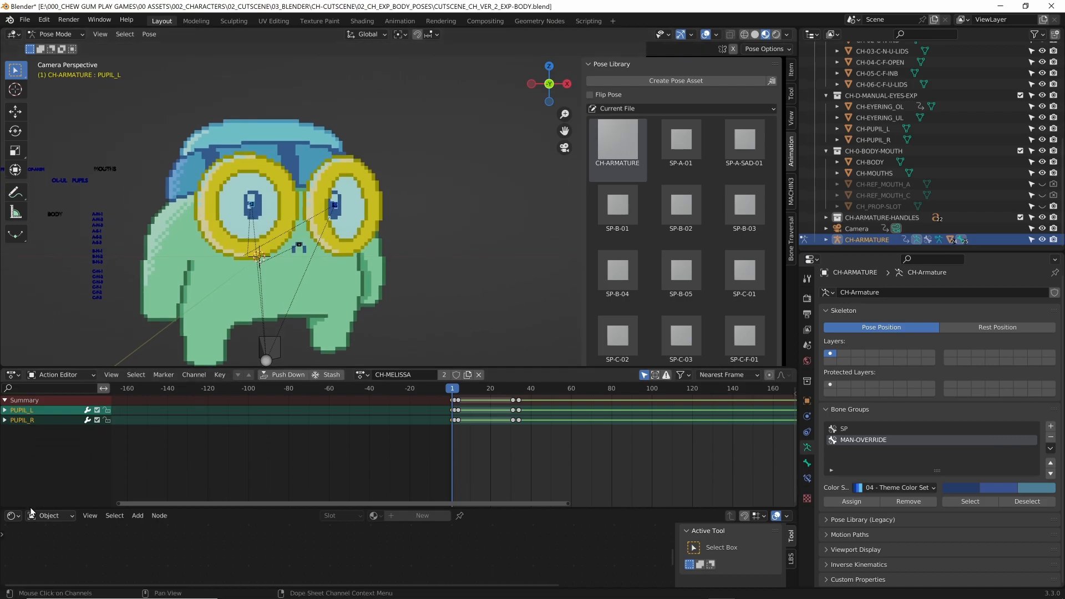
{"action": "left_click_drag", "start_coordinate": [162, 507], "coordinate": [160, 435]}
{"action": "left_click", "coordinate": [22, 443]}
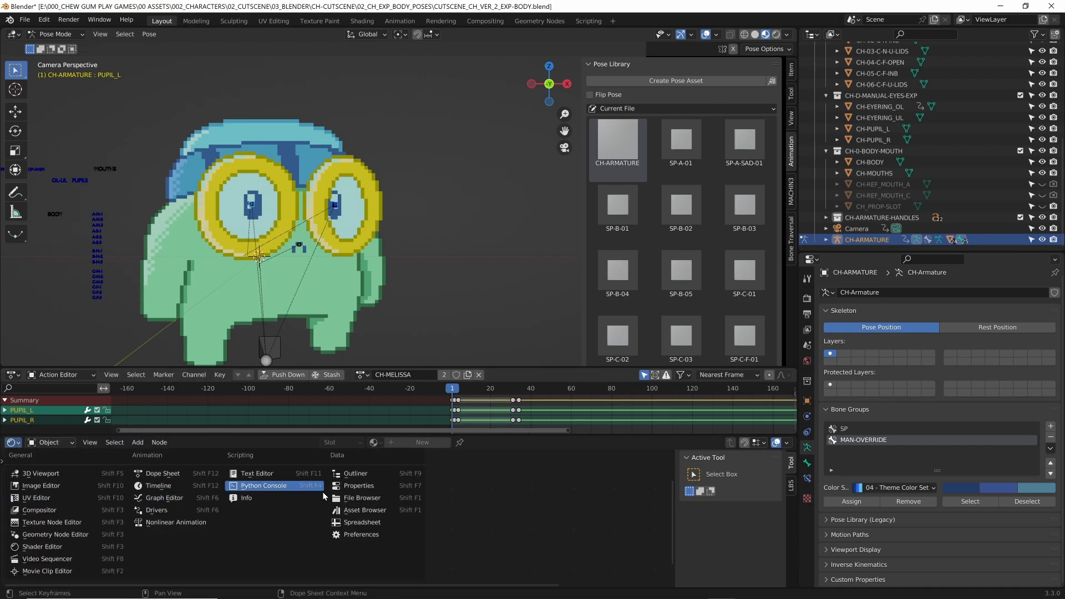
{"action": "left_click", "coordinate": [377, 508]}
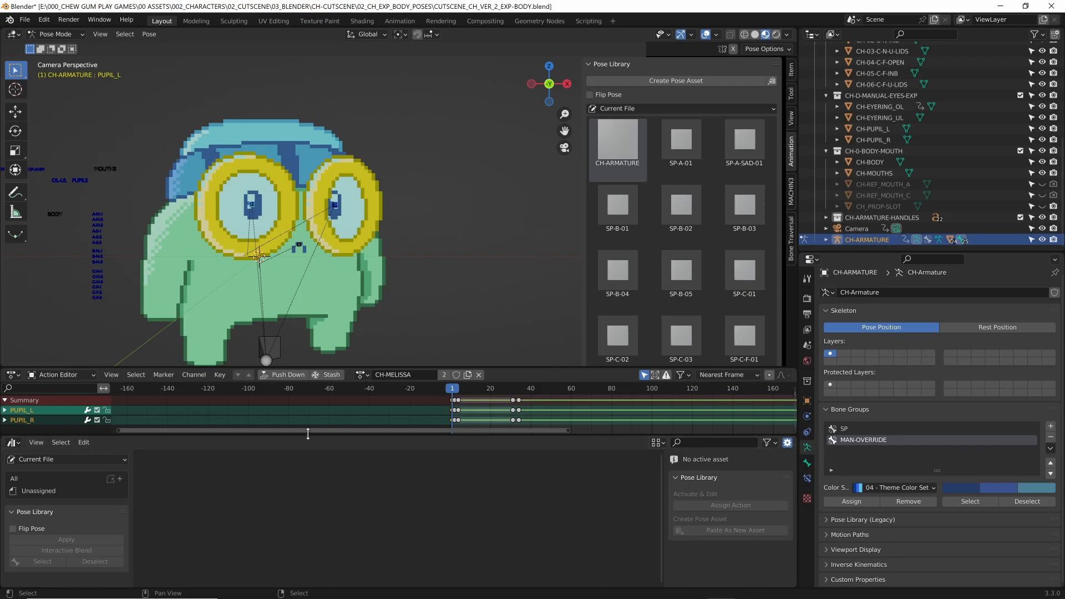
{"action": "left_click_drag", "start_coordinate": [308, 434], "coordinate": [307, 426]}
{"action": "left_click", "coordinate": [66, 468]}
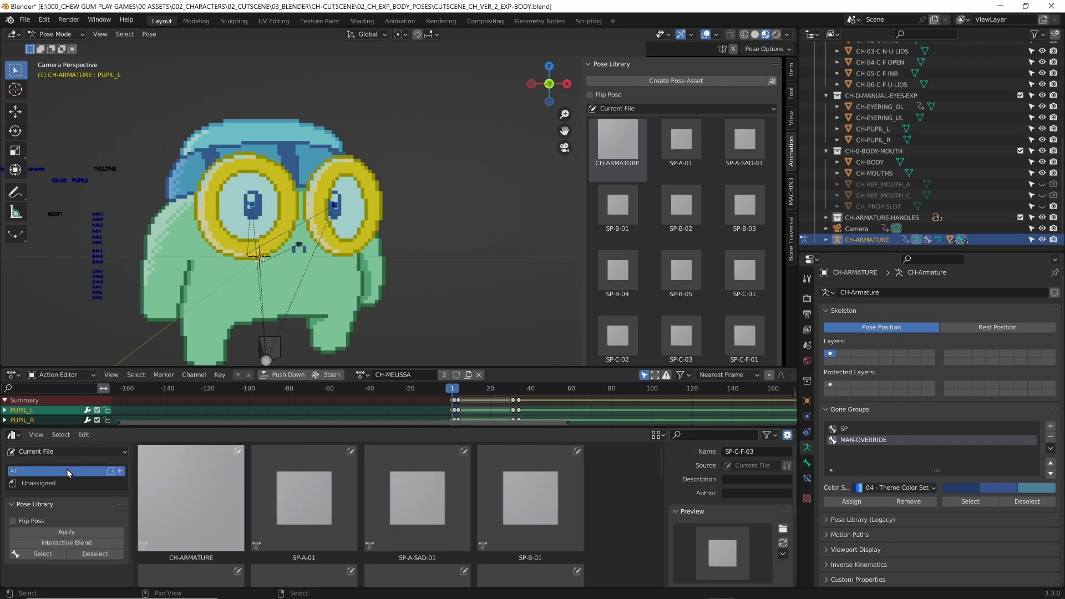
{"action": "left_click", "coordinate": [217, 510]}
{"action": "left_click_drag", "start_coordinate": [661, 470], "coordinate": [612, 477]}
Rename the selected CH-ARMATURE pose asset as SP-A-00-AT-CAMERA
{"action": "left_click", "coordinate": [738, 451]}
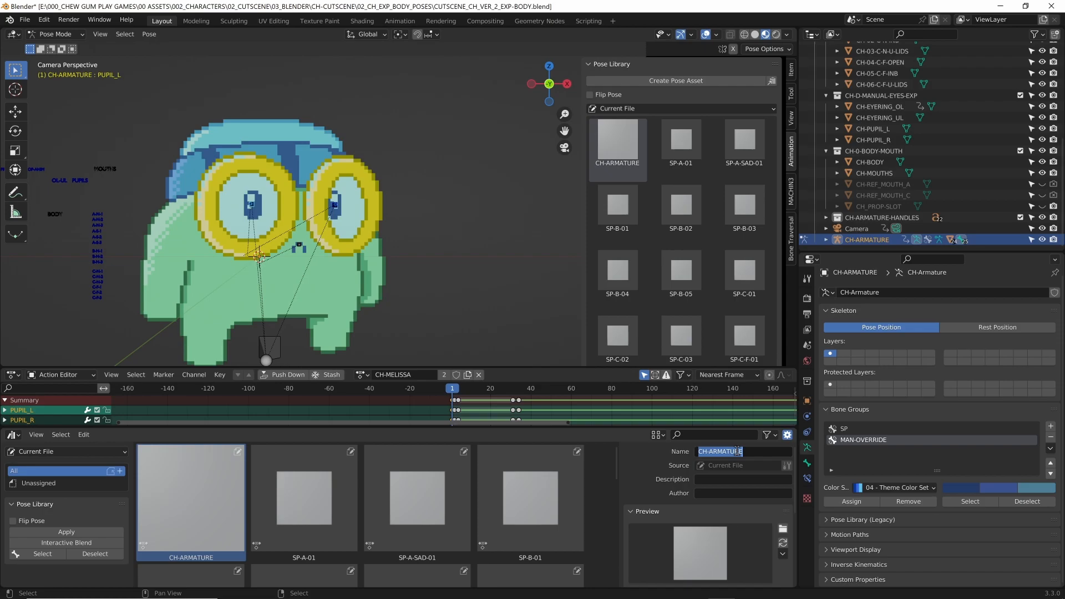
{"action": "type", "text": "SP"}
{"action": "type", "text": "-A"}
{"action": "type", "text": "-"}
{"action": "type", "text": "-"}
{"action": "type", "text": "00"}
{"action": "type", "text": "-AT"}
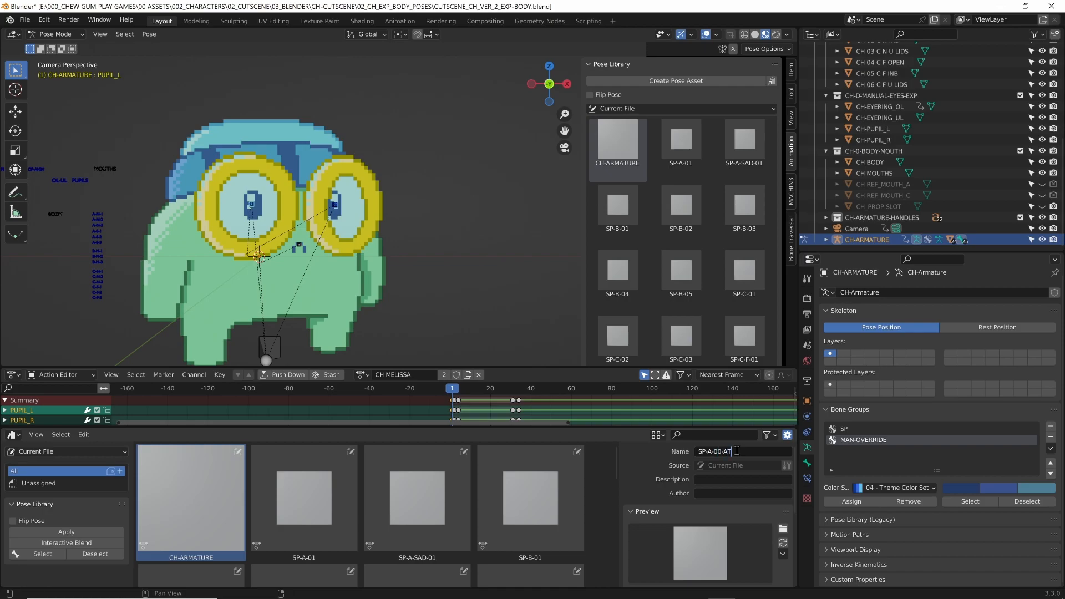
{"action": "type", "text": "-CAMERA"}
{"action": "key", "text": "Return"}
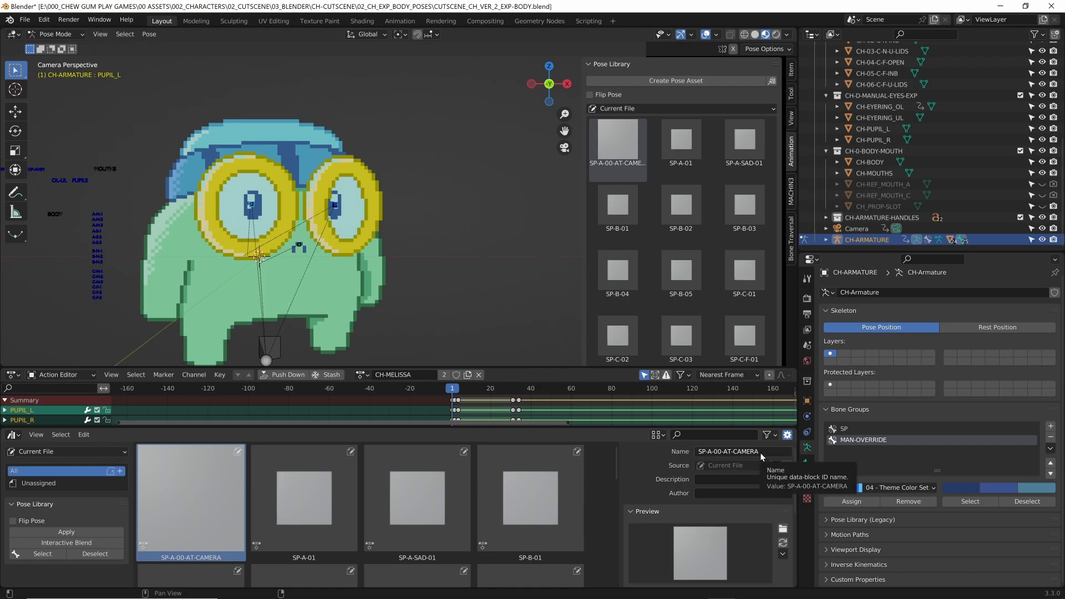
Clear the whole name of the SP-A-00-AT-CAMERA pose asset
{"action": "left_click", "coordinate": [756, 452]}
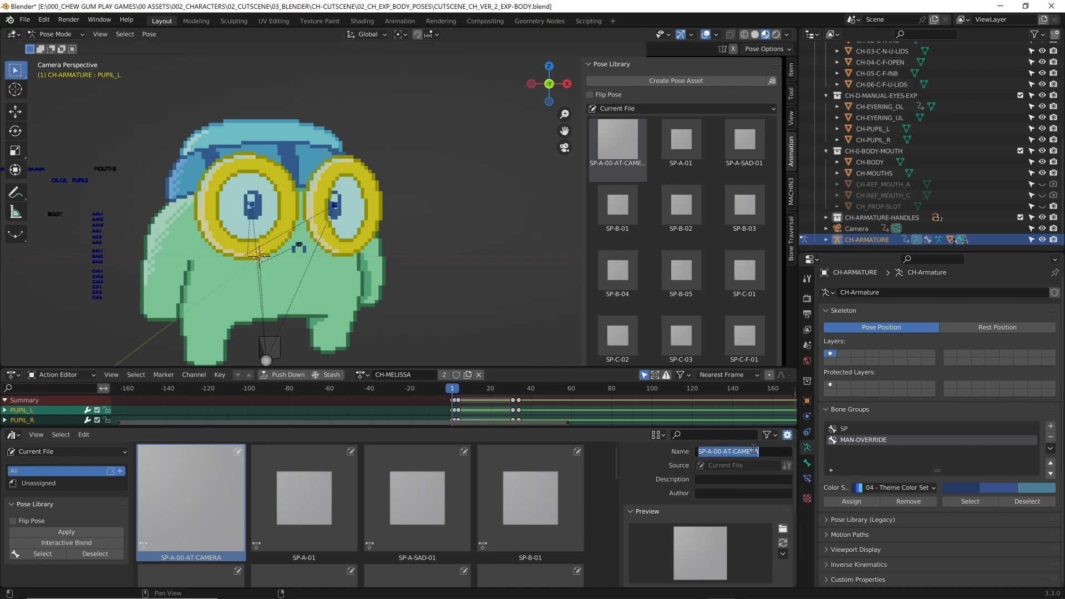
{"action": "left_click", "coordinate": [773, 452]}
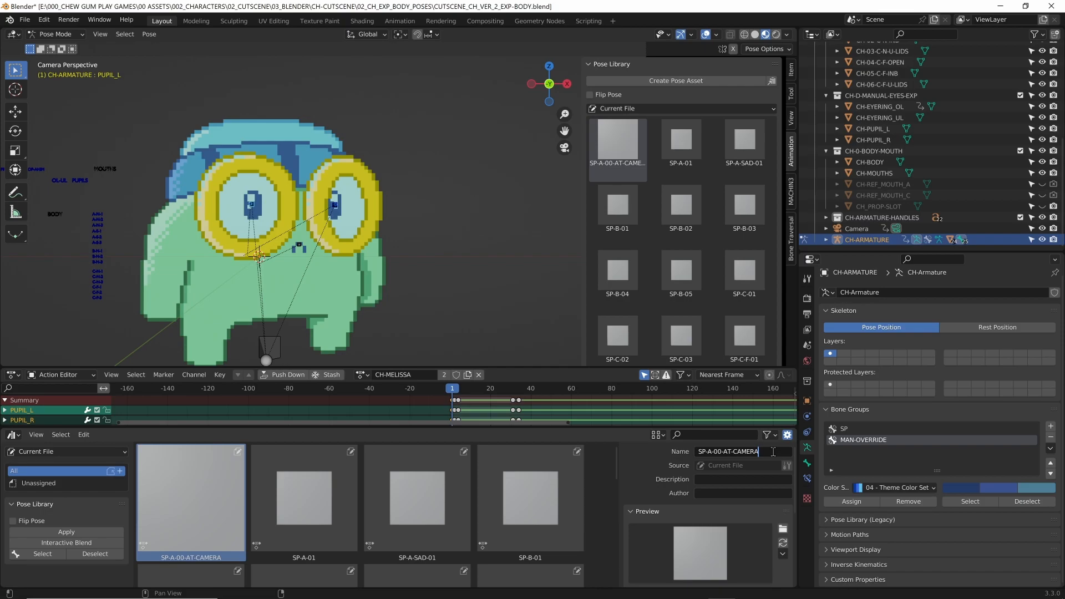
{"action": "key", "text": "BackSpace"}
{"action": "key", "text": "BackSpace"}
{"action": "key", "text": "BackSpace"}
{"action": "key", "text": "BackSpace"}
{"action": "key", "text": "BackSpace"}
{"action": "key", "text": "BackSpace"}
{"action": "key", "text": "BackSpace"}
{"action": "key", "text": "BackSpace"}
{"action": "key", "text": "BackSpace"}
{"action": "key", "text": "BackSpace"}
{"action": "key", "text": "BackSpace"}
{"action": "key", "text": "BackSpace"}
{"action": "key", "text": "BackSpace"}
{"action": "key", "text": "BackSpace"}
{"action": "key", "text": "BackSpace"}
{"action": "key", "text": "BackSpace"}
{"action": "key", "text": "BackSpace"}
{"action": "key", "text": "Return"}
Rename the pose asset as Z-PUPIL-A-01-AT-CAM so it sorts with the other pupil poses
{"action": "scroll", "coordinate": [700, 216], "scroll_direction": "down", "scroll_amount": 5}
{"action": "scroll", "coordinate": [701, 218], "scroll_direction": "down", "scroll_amount": 3}
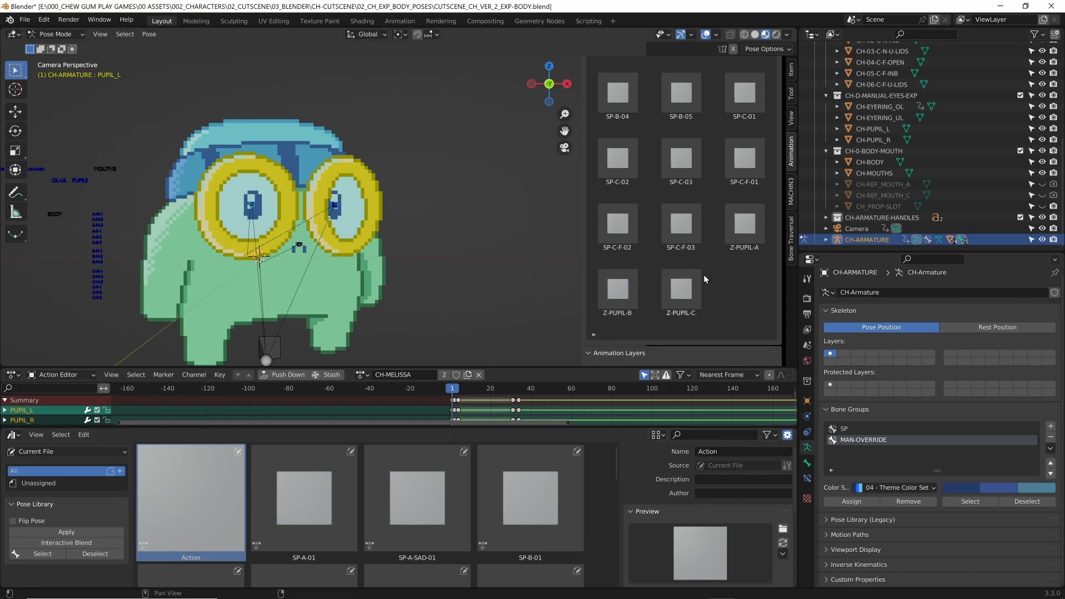
{"action": "left_click", "coordinate": [708, 452]}
{"action": "type", "text": "Z-PUPIL-A-01-AT-CAM"}
{"action": "key", "text": "Return"}
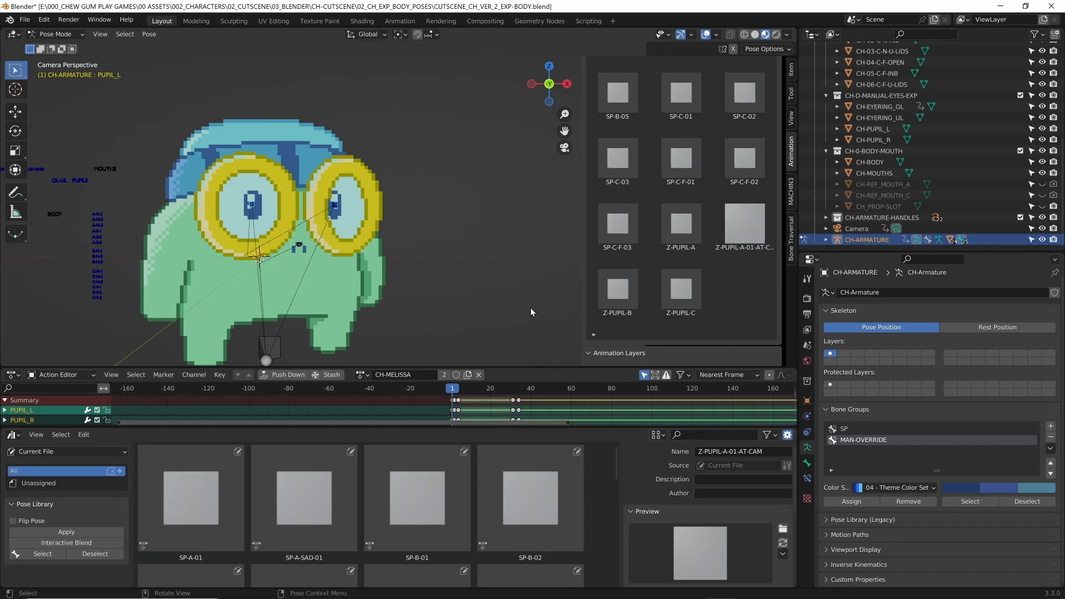
Deselect the bones and compare the pupils by applying the Z-PUPIL-A pose followed by Z-PUPIL-A-01-AT-CAM
{"action": "left_click", "coordinate": [521, 268]}
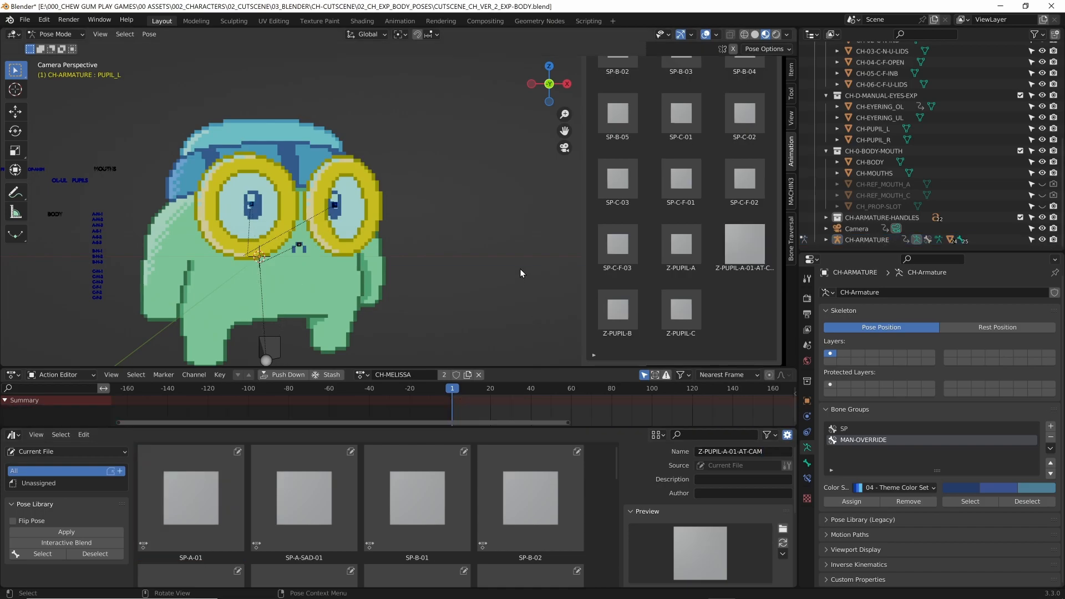
{"action": "double_click", "coordinate": [673, 245]}
{"action": "scroll", "coordinate": [437, 254], "scroll_direction": "down", "scroll_amount": 6}
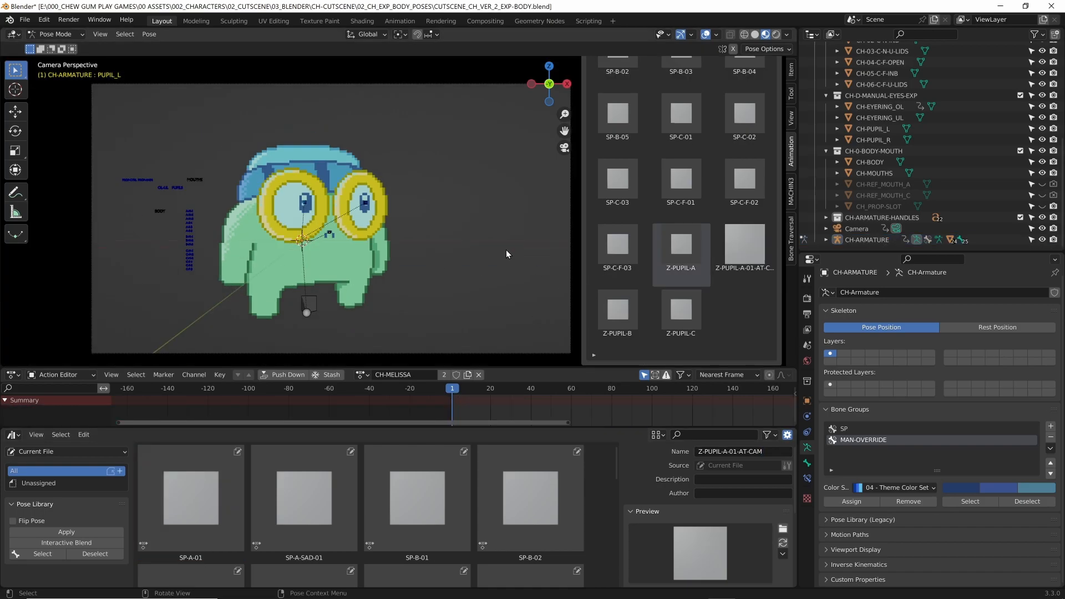
{"action": "left_click", "coordinate": [324, 203]}
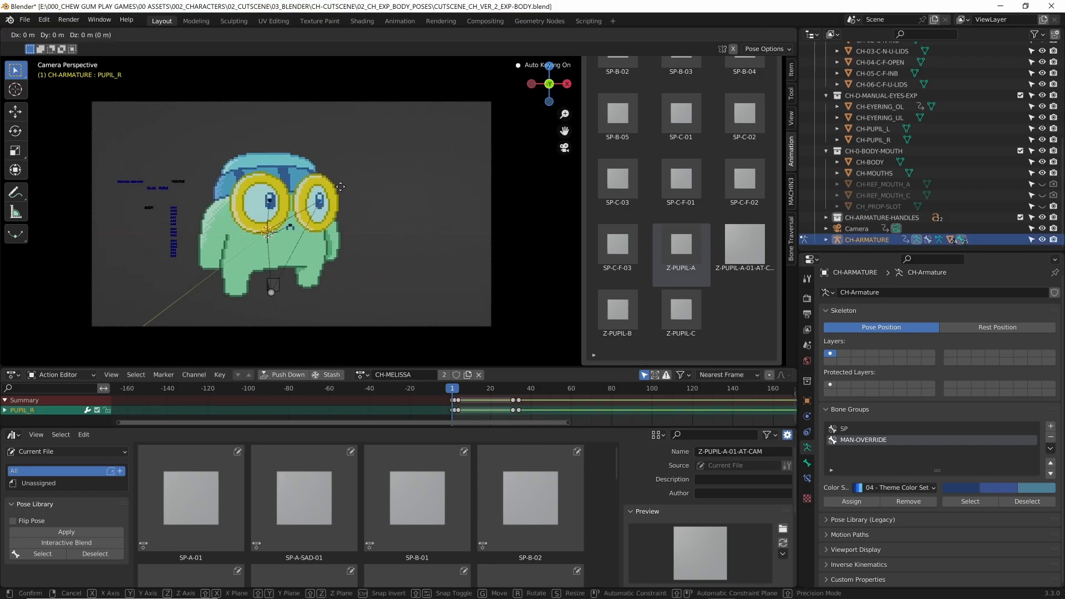
{"action": "left_click", "coordinate": [434, 268]}
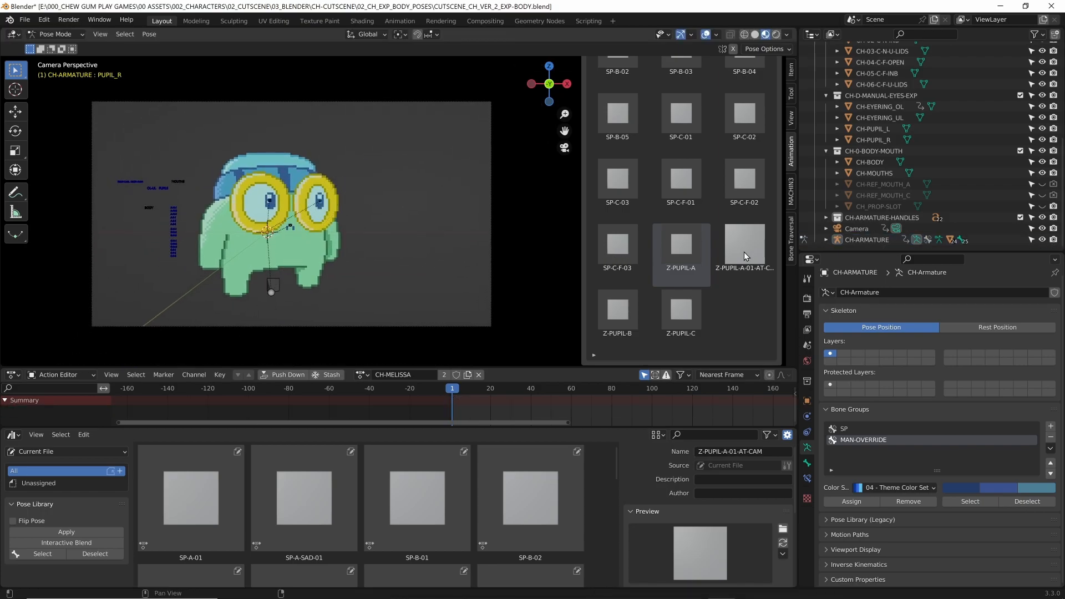
{"action": "double_click", "coordinate": [744, 252]}
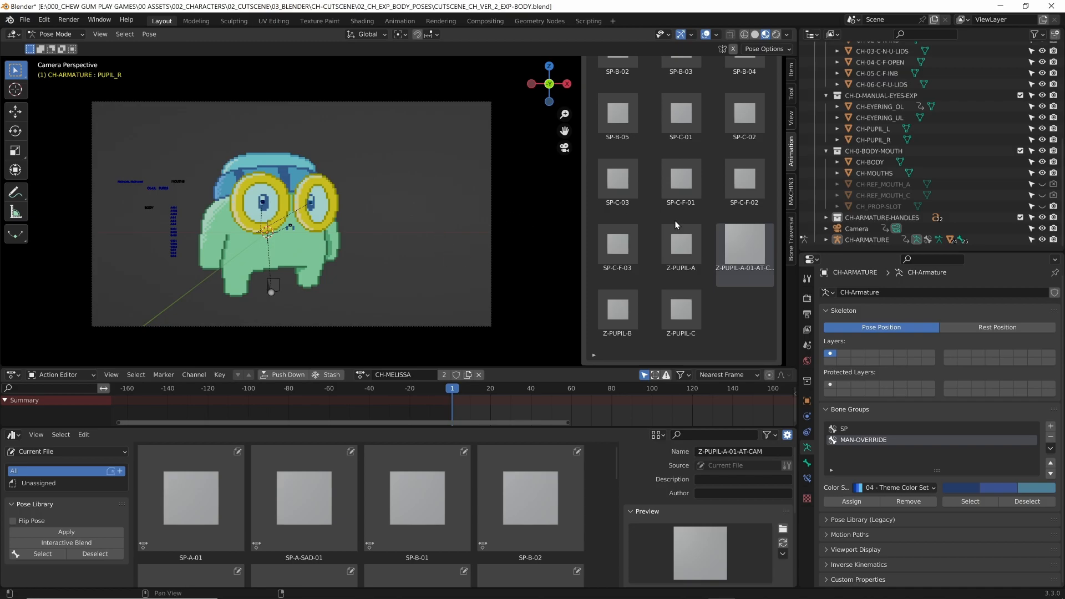
Alternate between the SP-A-01 and Z-PUPIL-A-01-AT-CAM poses, finishing on SP-A-01
{"action": "scroll", "coordinate": [672, 209], "scroll_direction": "up", "scroll_amount": 6}
{"action": "double_click", "coordinate": [607, 141]}
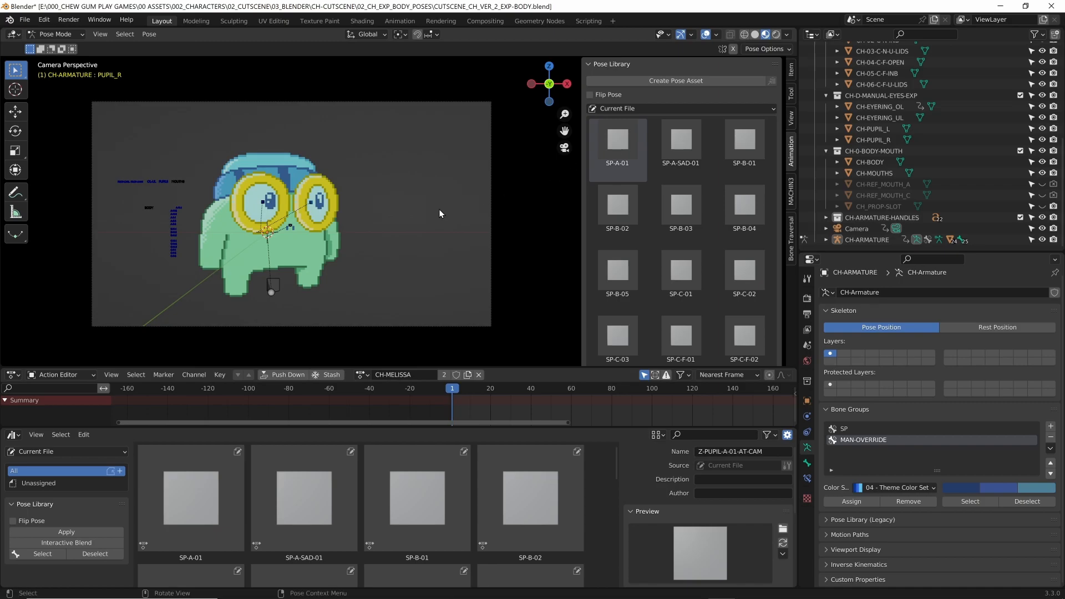
{"action": "scroll", "coordinate": [686, 251], "scroll_direction": "down", "scroll_amount": 6}
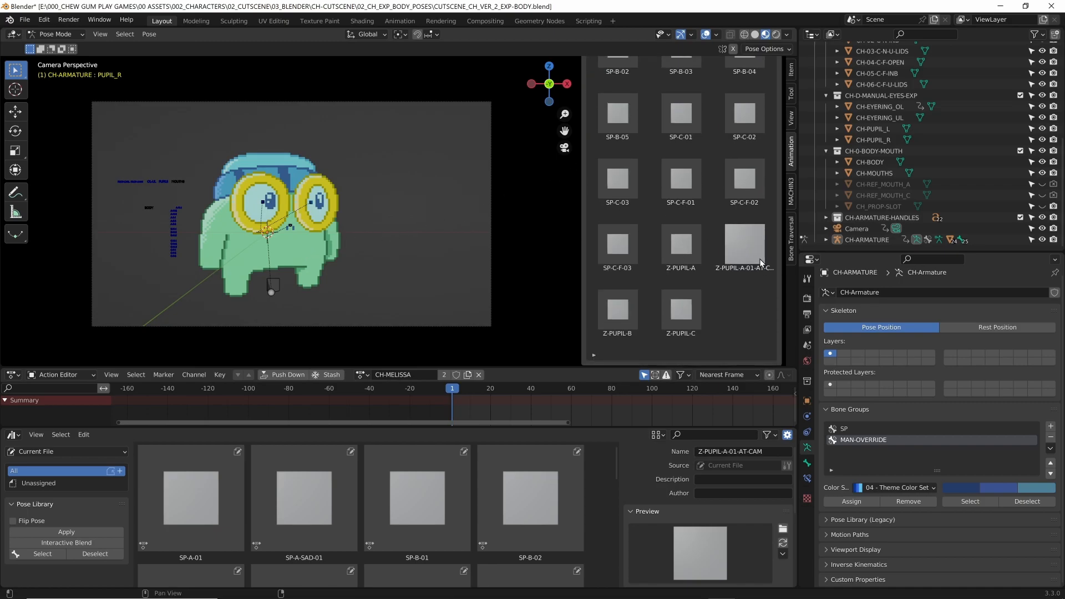
{"action": "left_click", "coordinate": [761, 263]}
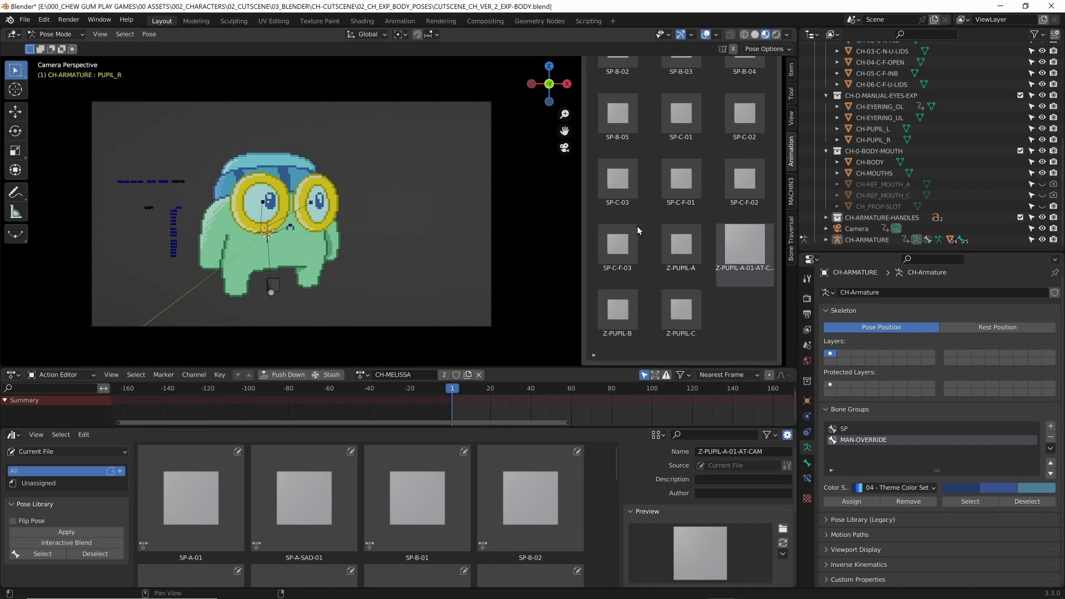
{"action": "scroll", "coordinate": [638, 227], "scroll_direction": "up", "scroll_amount": 6}
{"action": "left_click", "coordinate": [617, 151]}
{"action": "scroll", "coordinate": [358, 228], "scroll_direction": "up", "scroll_amount": 5}
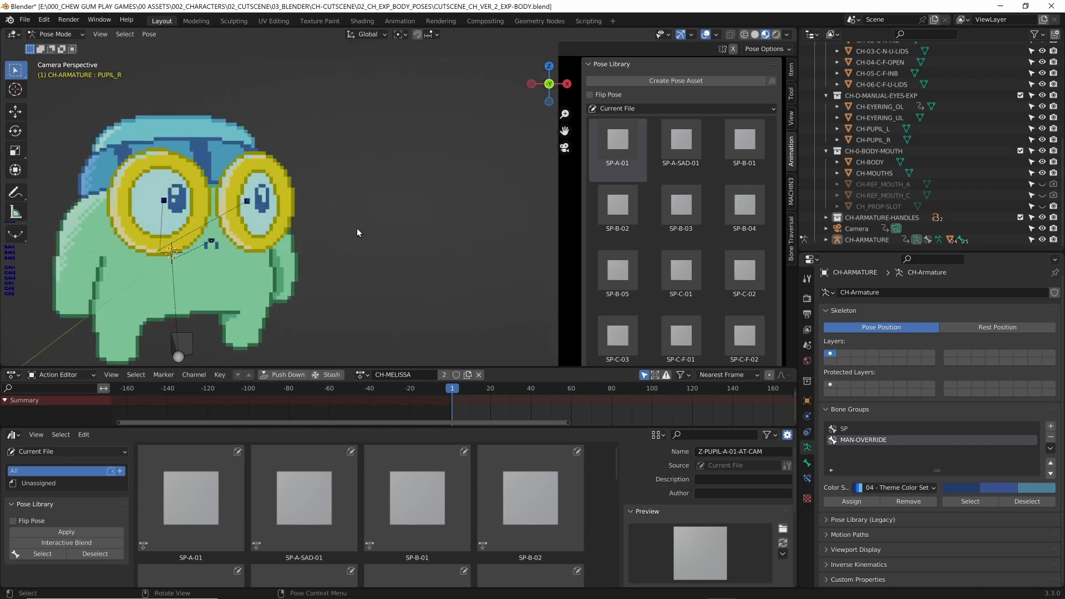
Inspect the PUPIL_R bone and the A-N-1 handle bone in turn, leaving nothing selected
{"action": "left_click", "coordinate": [219, 202]}
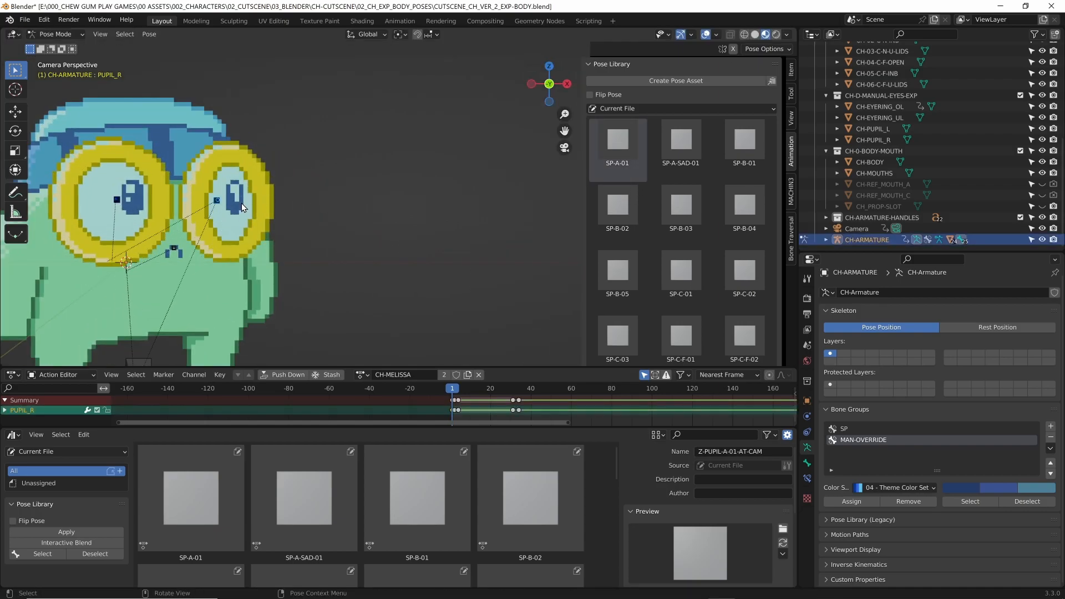
{"action": "scroll", "coordinate": [395, 201], "scroll_direction": "down", "scroll_amount": 5}
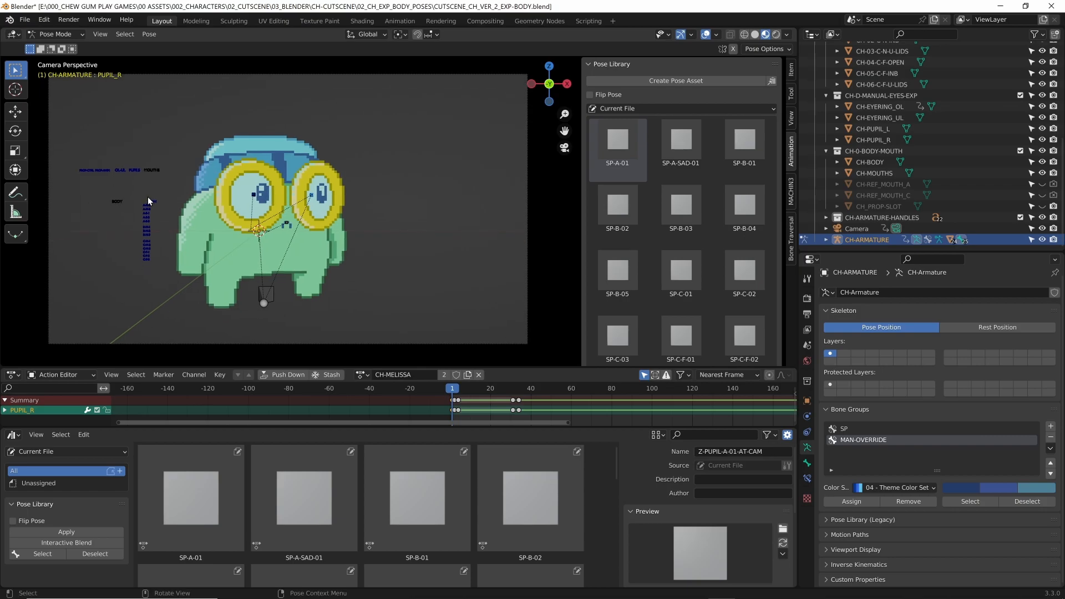
{"action": "left_click", "coordinate": [153, 203]}
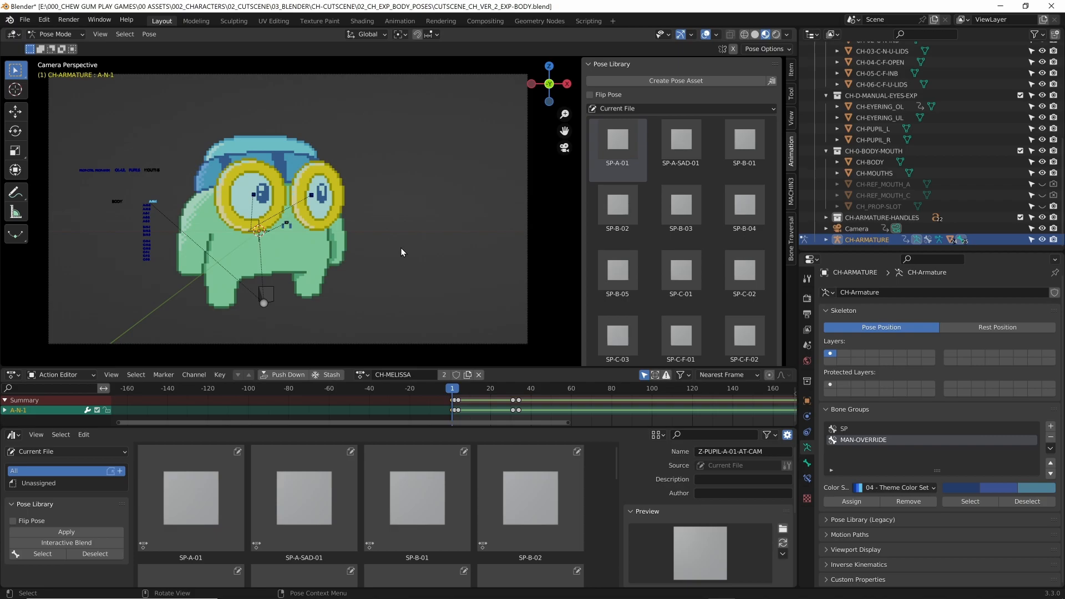
{"action": "scroll", "coordinate": [663, 209], "scroll_direction": "down", "scroll_amount": 10}
{"action": "left_click", "coordinate": [460, 225]}
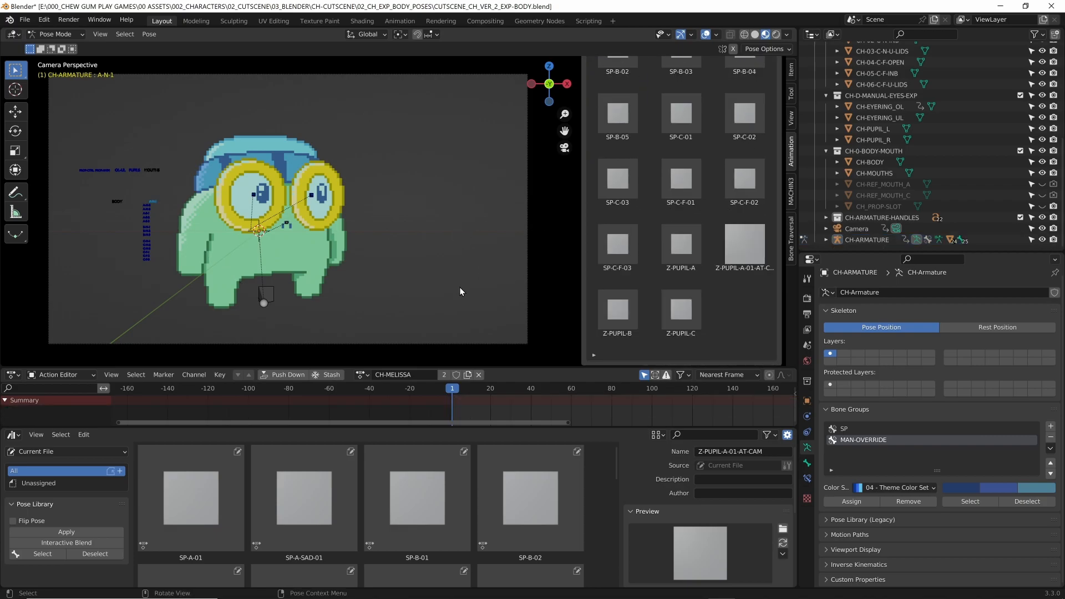
Save the file and apply the Z-PUPIL-A-01-AT-CAM pose to the character
{"action": "key", "text": "ctrl+s"}
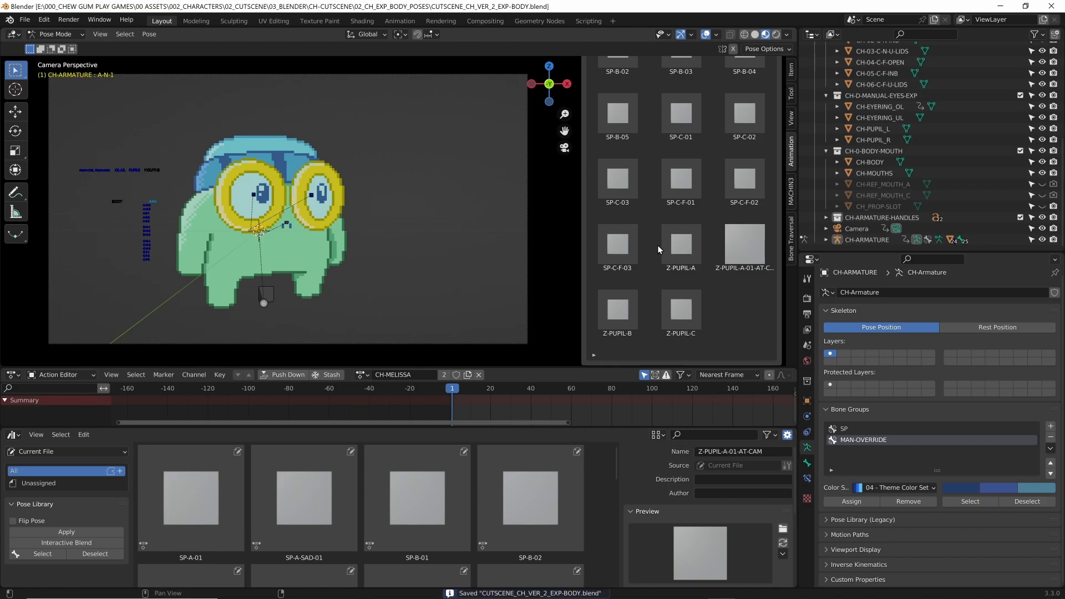
{"action": "left_click", "coordinate": [674, 244]}
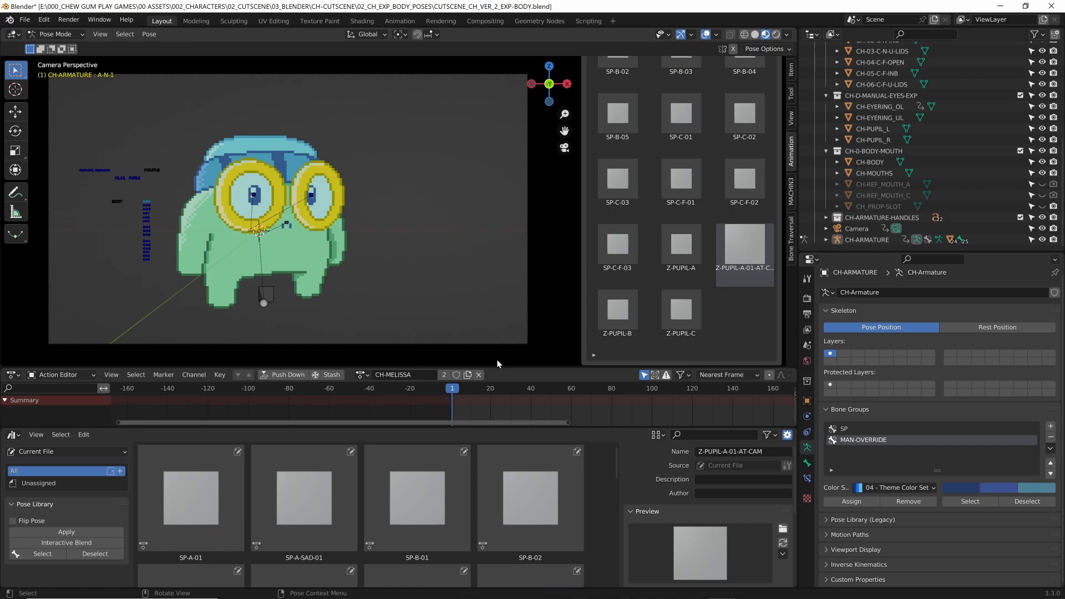
Make the Action Editor taller, check the keyframes of all bones, and play the action up to frame 7
{"action": "left_click_drag", "start_coordinate": [499, 367], "coordinate": [501, 324]}
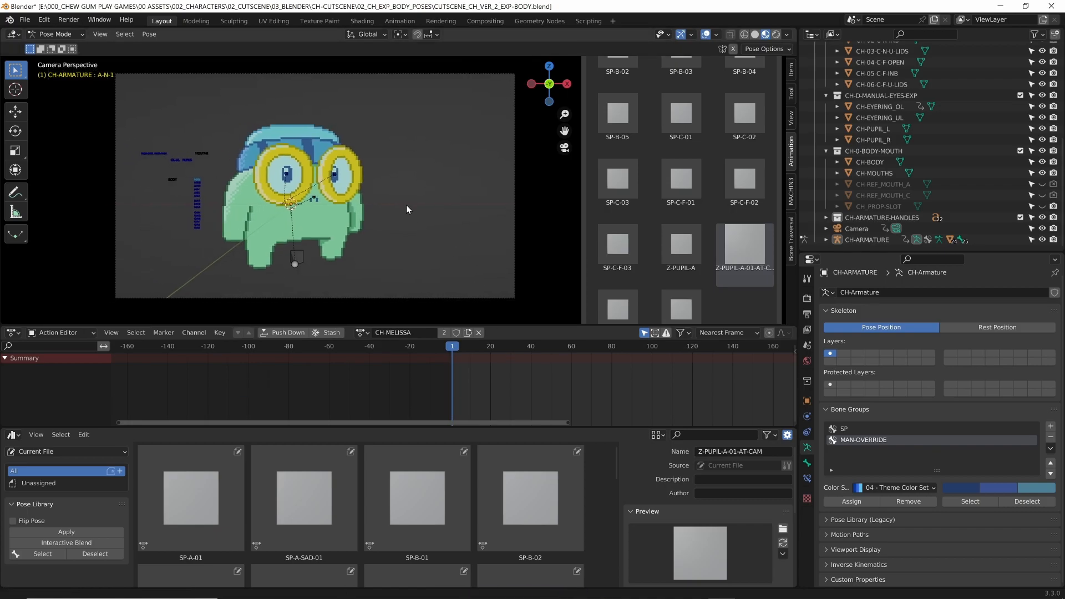
{"action": "key", "text": "a"}
{"action": "scroll", "coordinate": [388, 216], "scroll_direction": "up", "scroll_amount": 5}
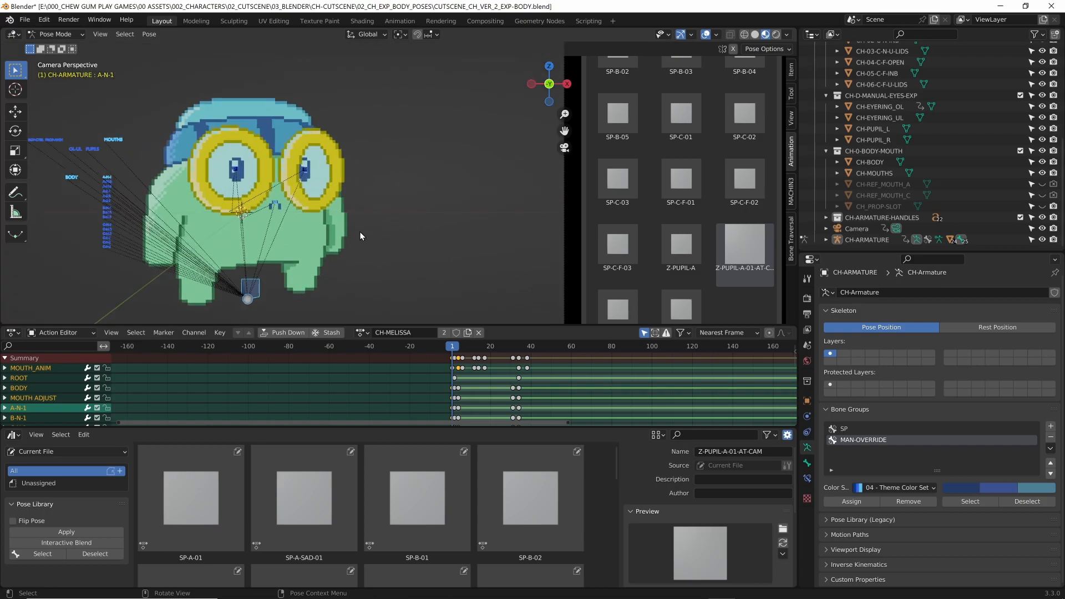
{"action": "left_click", "coordinate": [421, 230]}
{"action": "key", "text": "space"}
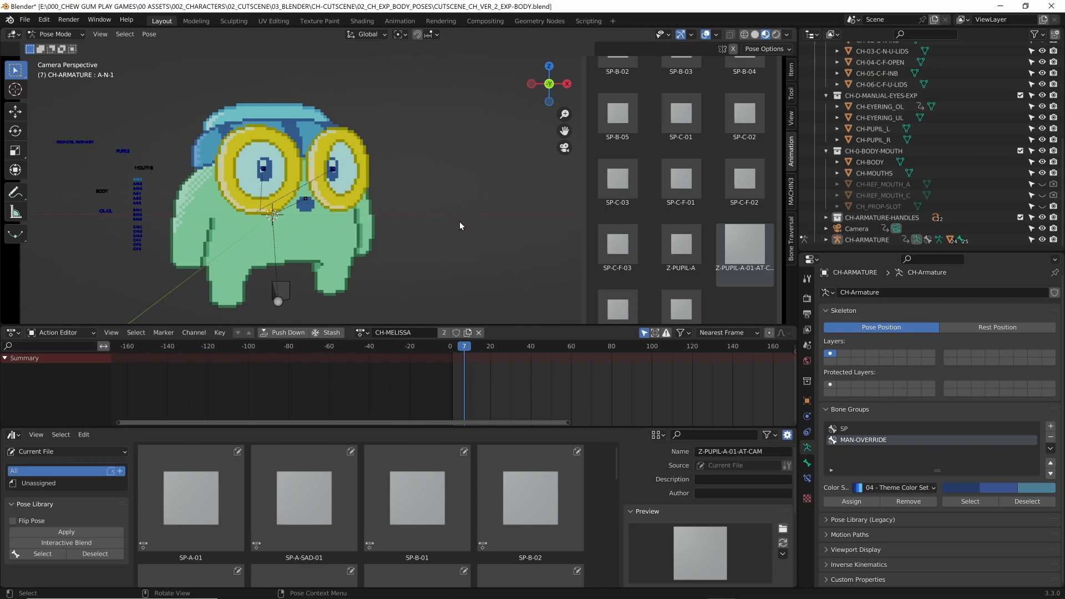
Select the PUPIL_R and PUPIL_L bones at frame 7 and create a pose asset from them
{"action": "left_click", "coordinate": [338, 172]}
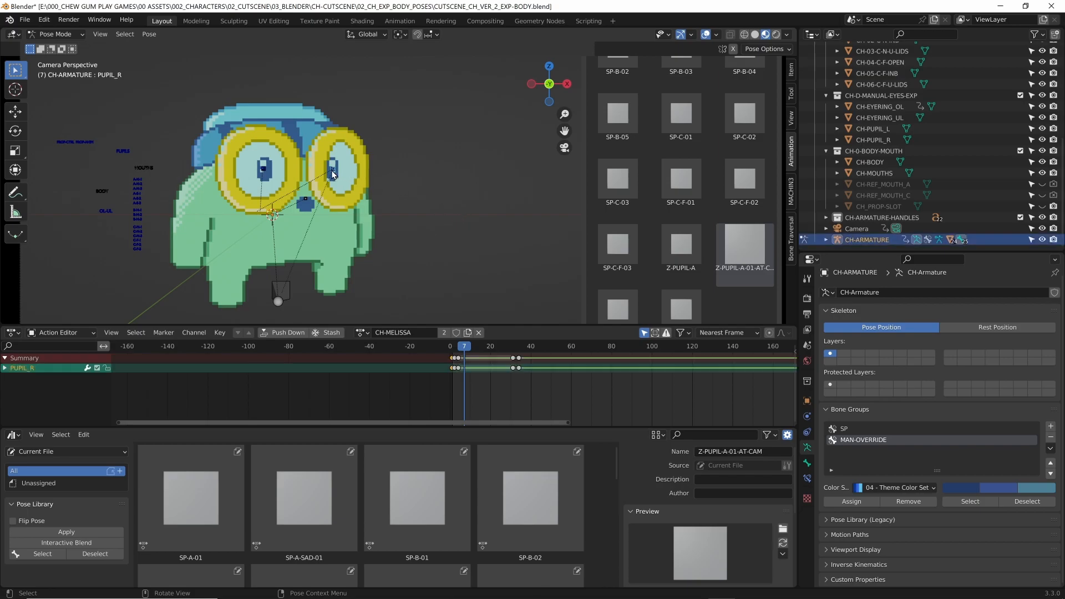
{"action": "left_click", "coordinate": [263, 175], "text": "shift"}
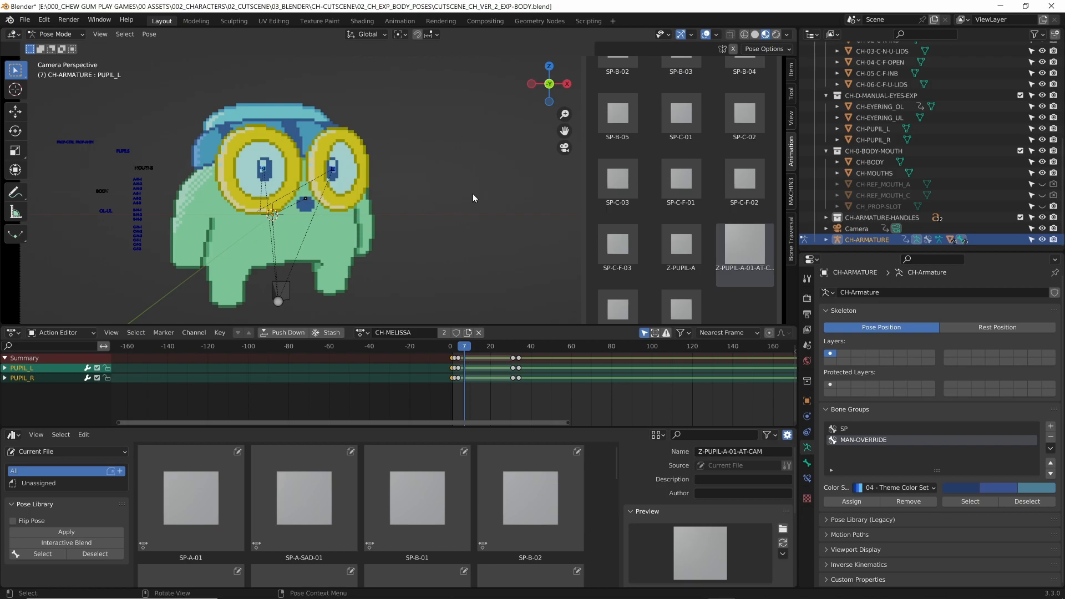
{"action": "scroll", "coordinate": [524, 231], "scroll_direction": "down", "scroll_amount": 2}
{"action": "scroll", "coordinate": [541, 216], "scroll_direction": "up", "scroll_amount": 2}
{"action": "scroll", "coordinate": [541, 216], "scroll_direction": "down", "scroll_amount": 1}
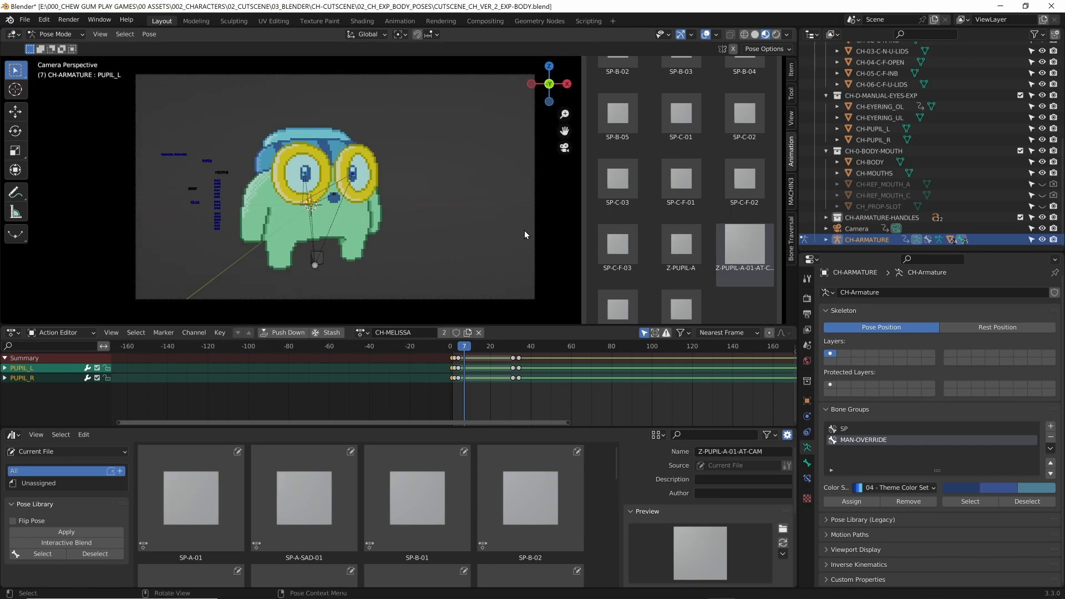
{"action": "scroll", "coordinate": [684, 178], "scroll_direction": "up", "scroll_amount": 6}
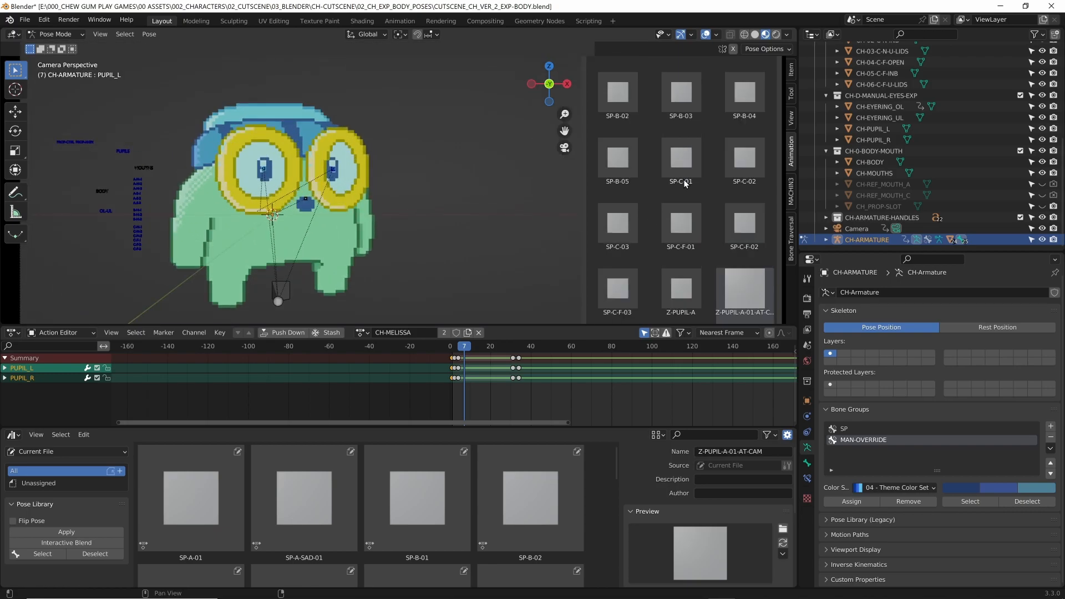
{"action": "left_click", "coordinate": [659, 81]}
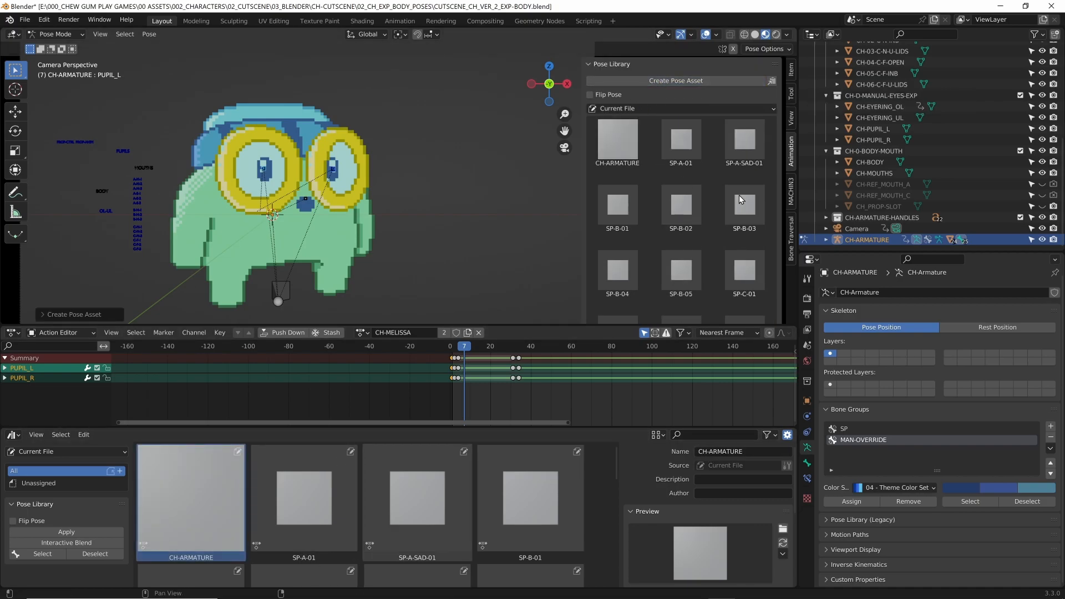
Rename the new CH-ARMATURE pose asset as Z-PUPIL-B-01-AT-CAM
{"action": "scroll", "coordinate": [739, 195], "scroll_direction": "down", "scroll_amount": 10}
{"action": "left_click", "coordinate": [730, 451]}
{"action": "type", "text": "Z-PUPIL-B-"}
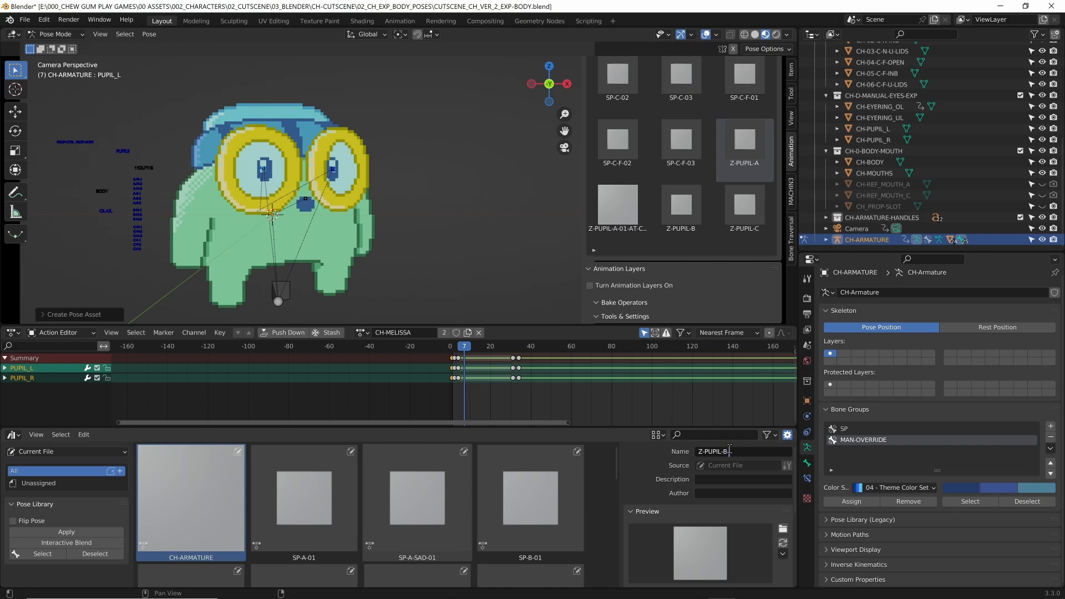
{"action": "type", "text": "01-AT-CAM"}
{"action": "key", "text": "Return"}
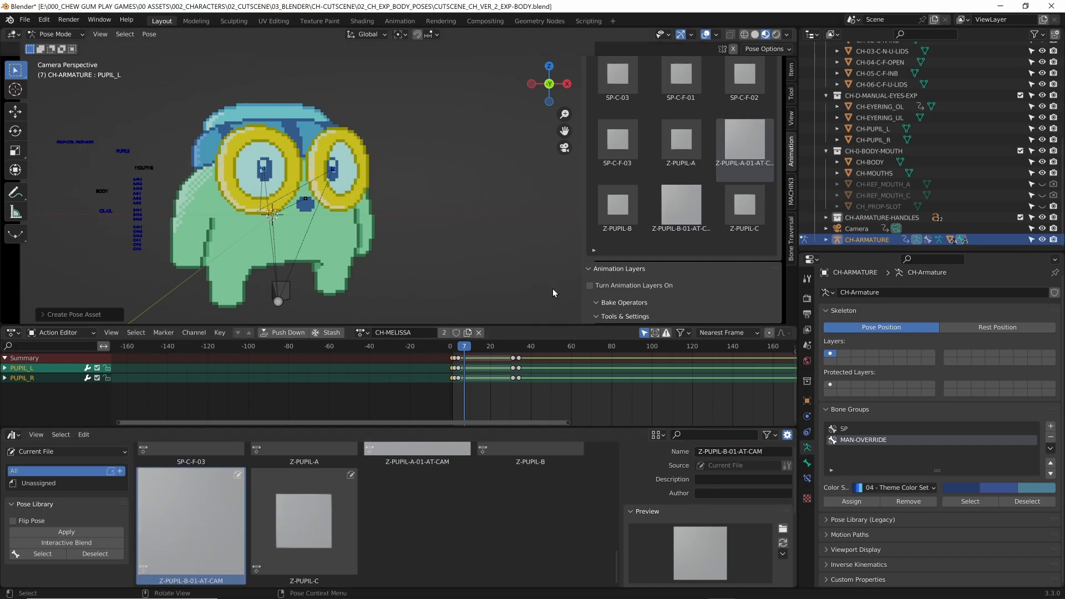
Clear the bone selection and try the Z-PUPIL-A, Z-PUPIL-B and Z-PUPIL-C poses on the character in turn
{"action": "left_click", "coordinate": [481, 213]}
{"action": "left_click", "coordinate": [693, 199]}
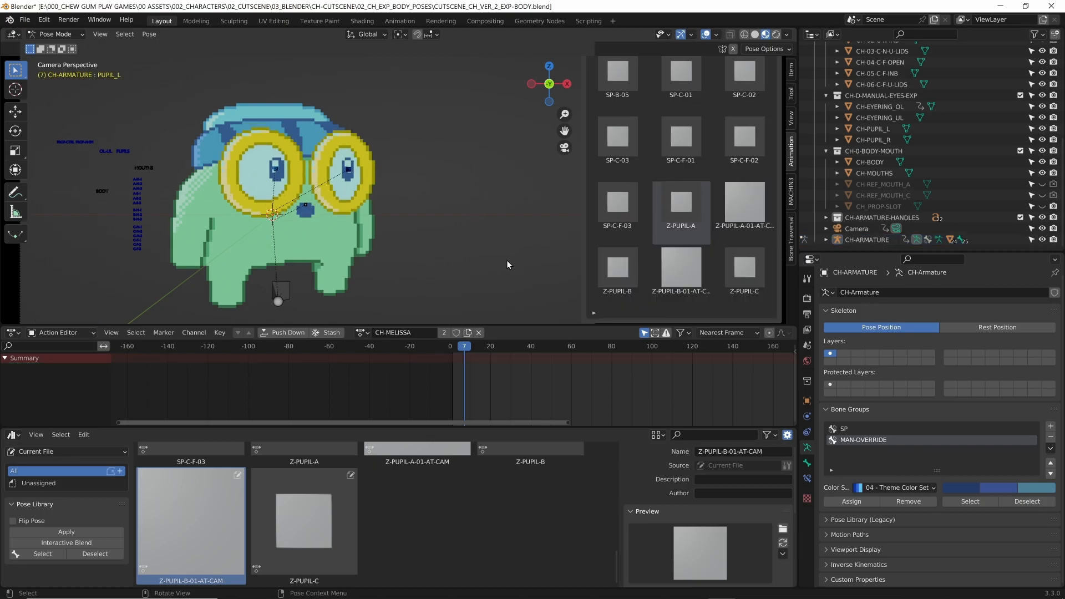
{"action": "left_click", "coordinate": [618, 272]}
{"action": "left_click", "coordinate": [686, 203]}
{"action": "left_click", "coordinate": [747, 271]}
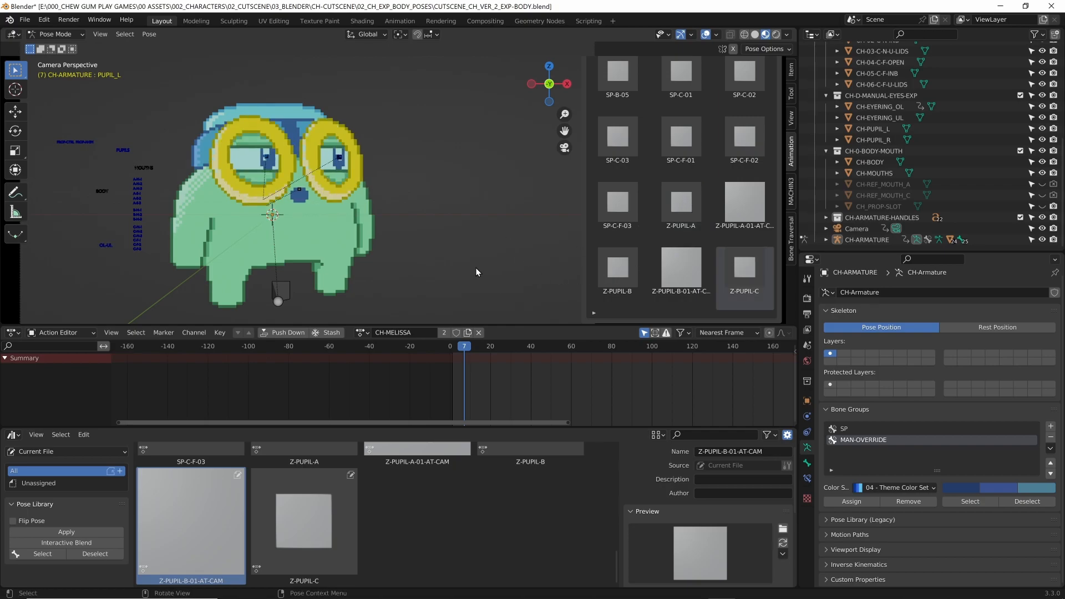
{"action": "left_click", "coordinate": [618, 268]}
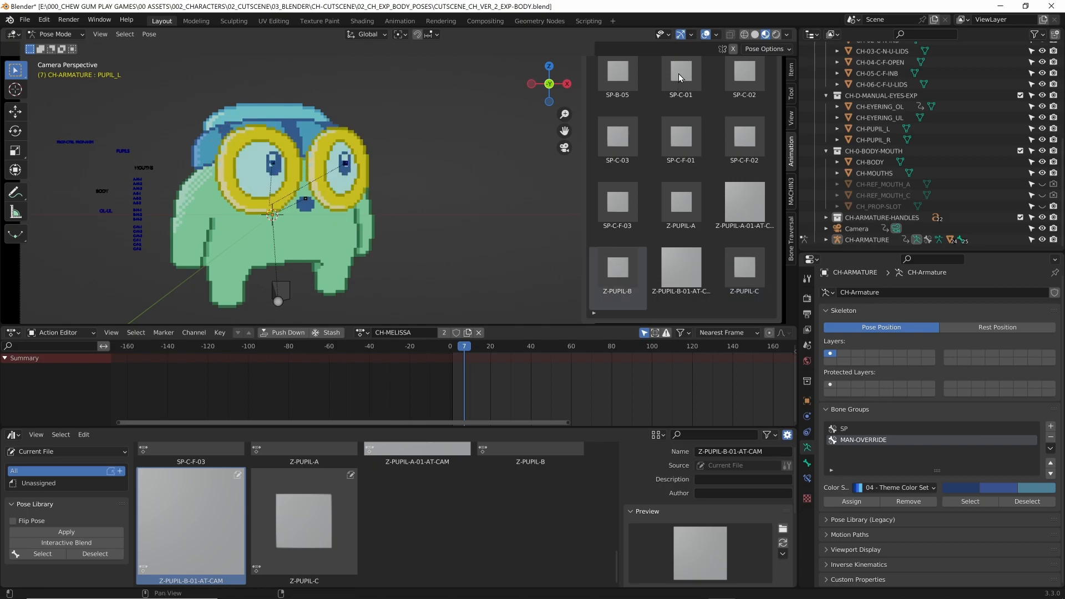
{"action": "left_click", "coordinate": [737, 272]}
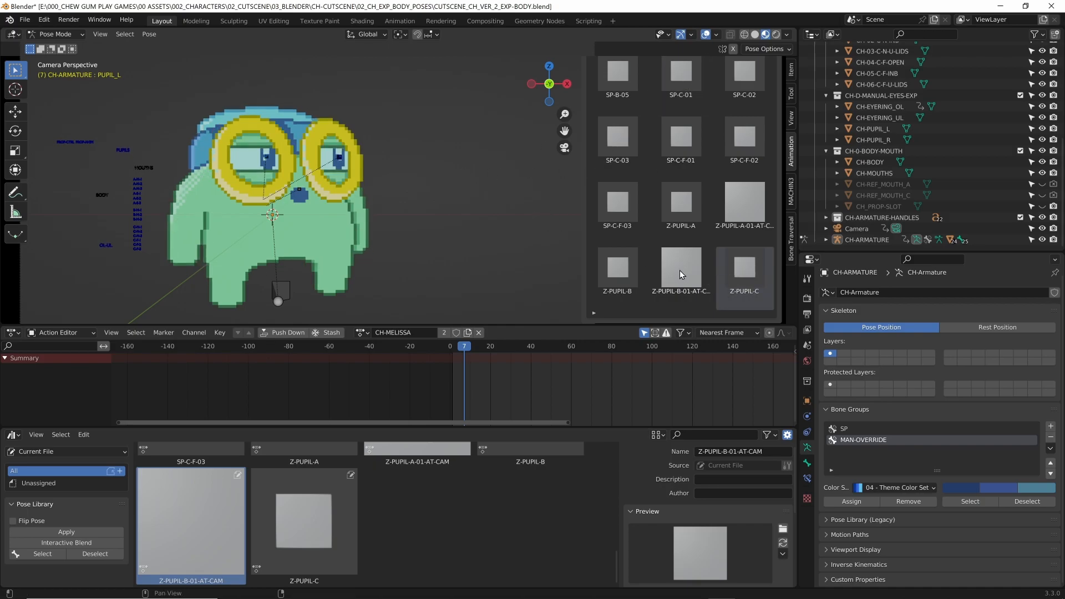
Apply the SP-B-05 body pose and the Z-PUPIL-B-01-AT-CAM pupil pose after comparing with Z-PUPIL-B, and save the file
{"action": "left_click", "coordinate": [608, 79]}
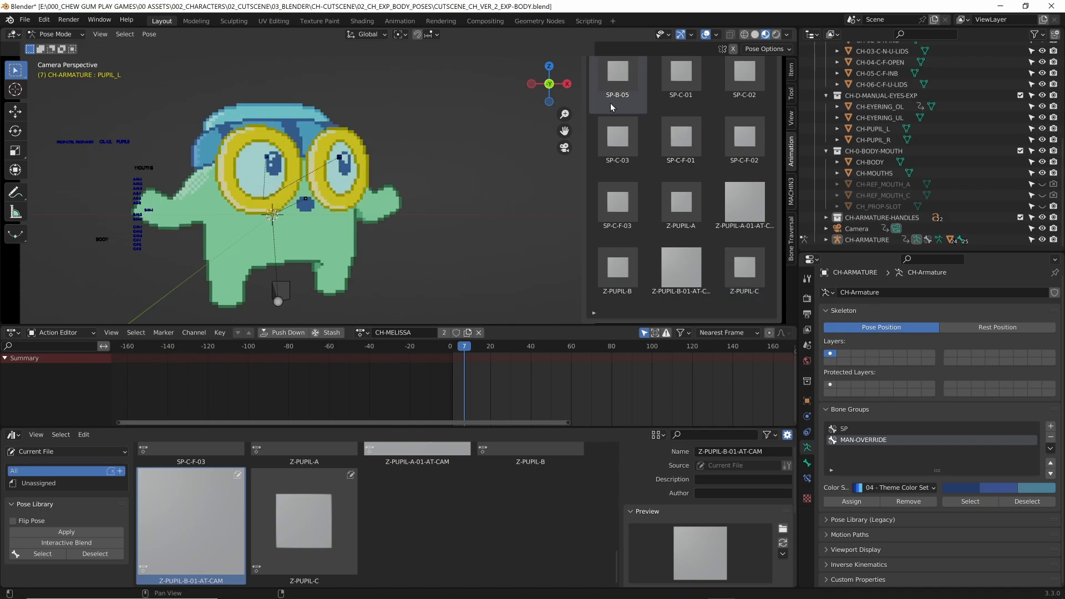
{"action": "left_click", "coordinate": [628, 263]}
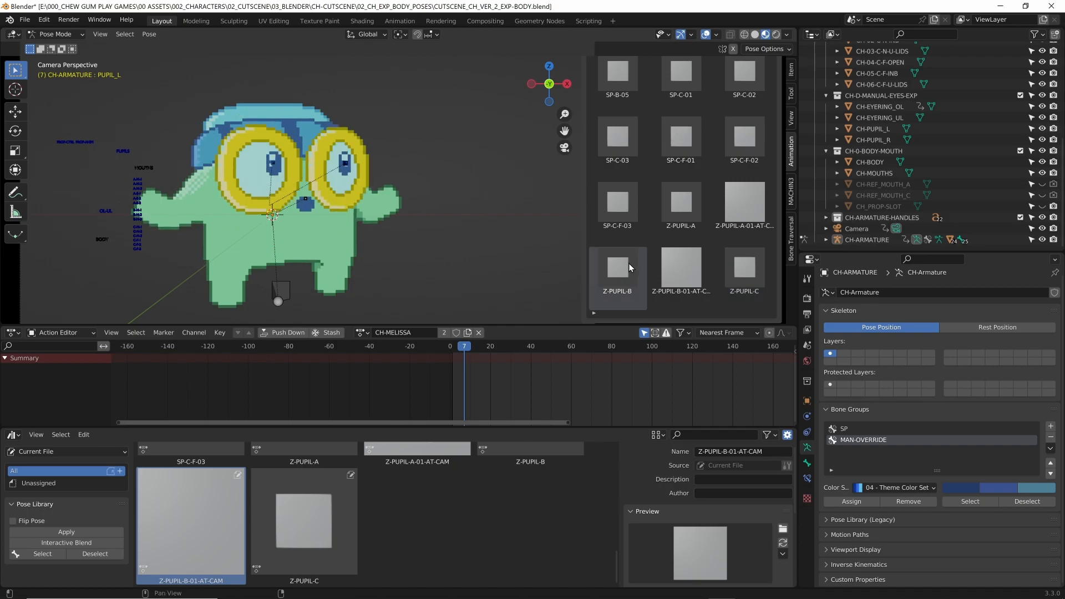
{"action": "left_click", "coordinate": [673, 268]}
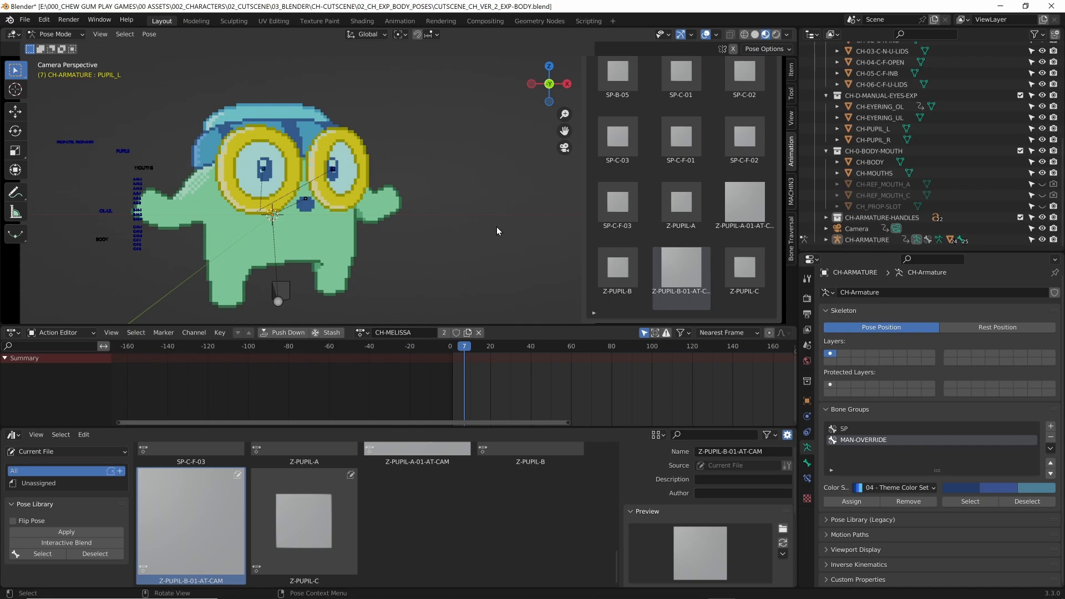
{"action": "key", "text": "ctrl+s"}
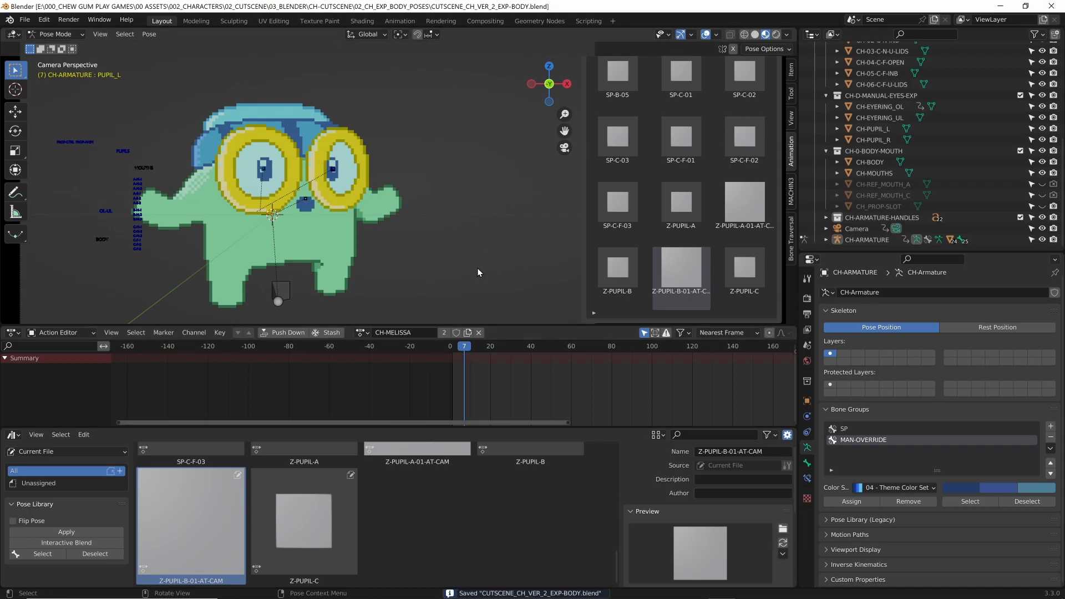
Select the ROOT bone and scrub the CH-MELISSA action forward to frame 144
{"action": "left_click", "coordinate": [275, 287]}
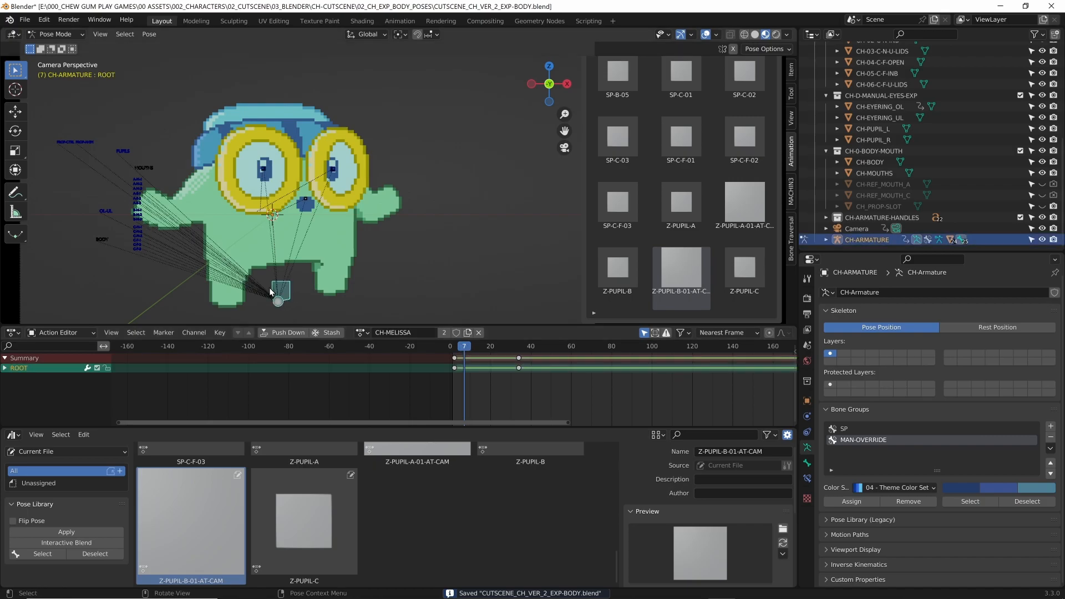
{"action": "left_click_drag", "start_coordinate": [464, 347], "coordinate": [640, 370]}
{"action": "scroll", "coordinate": [584, 371], "scroll_direction": "down", "scroll_amount": 6}
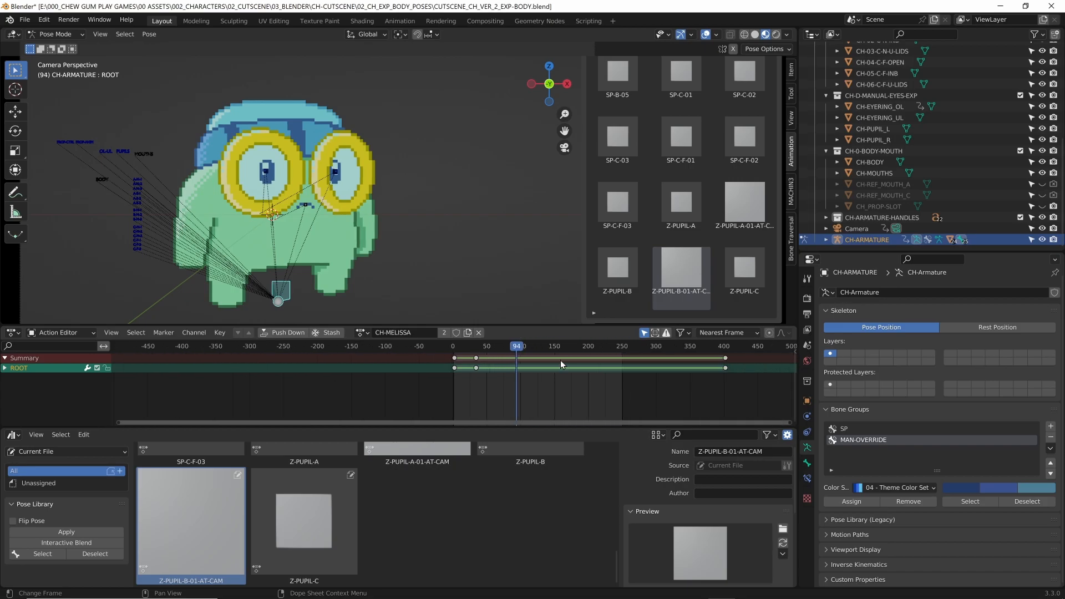
{"action": "left_click_drag", "start_coordinate": [517, 349], "coordinate": [550, 351]}
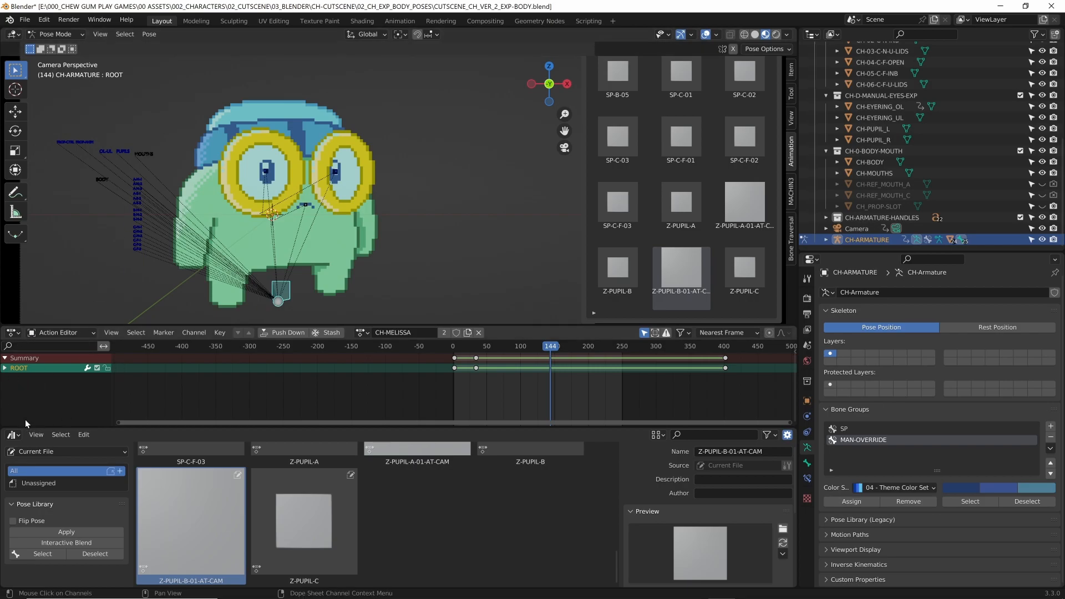
Change the Asset Browser area to a Timeline and set the scene's end frame to 1553
{"action": "left_click", "coordinate": [13, 435]}
{"action": "left_click", "coordinate": [157, 478]}
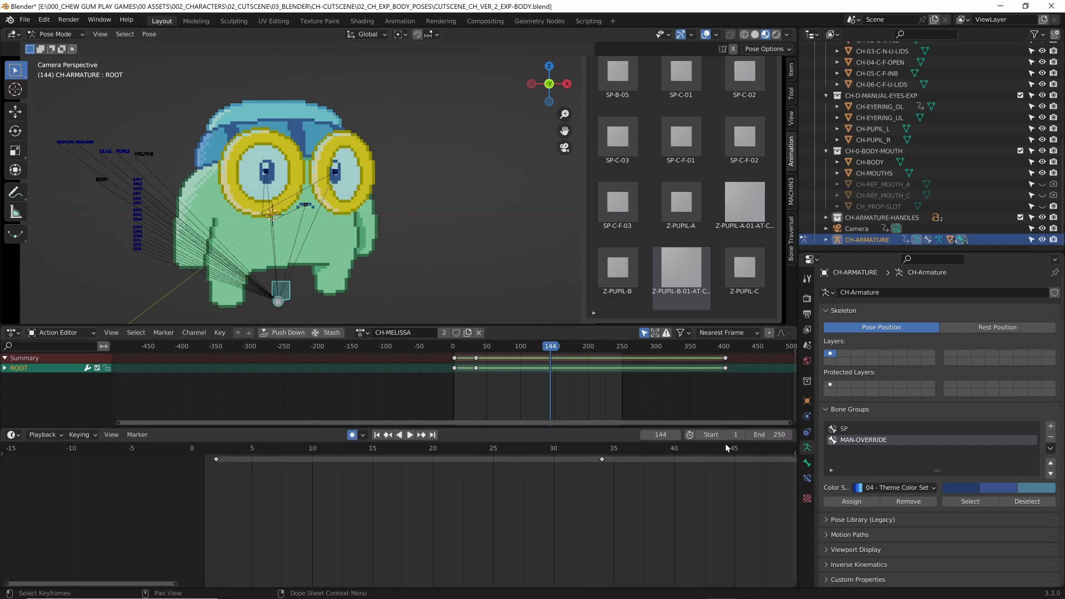
{"action": "left_click_drag", "start_coordinate": [770, 435], "coordinate": [1048, 435]}
Play the extended action briefly, stop it, and scrub forward to frame 549
{"action": "key", "text": "space"}
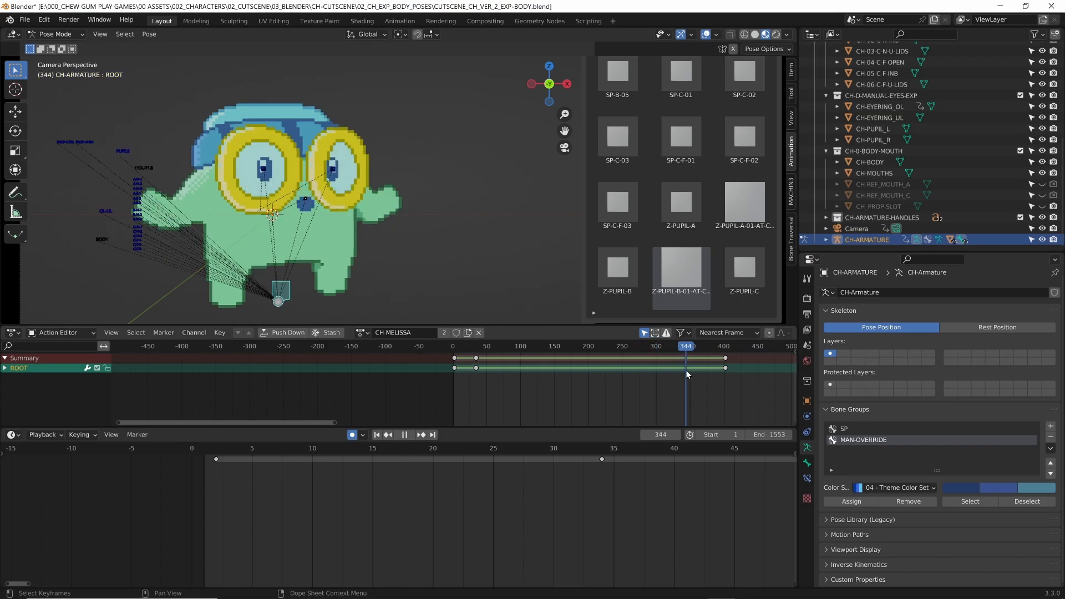
{"action": "key", "text": "space"}
{"action": "scroll", "coordinate": [667, 374], "scroll_direction": "down", "scroll_amount": 3}
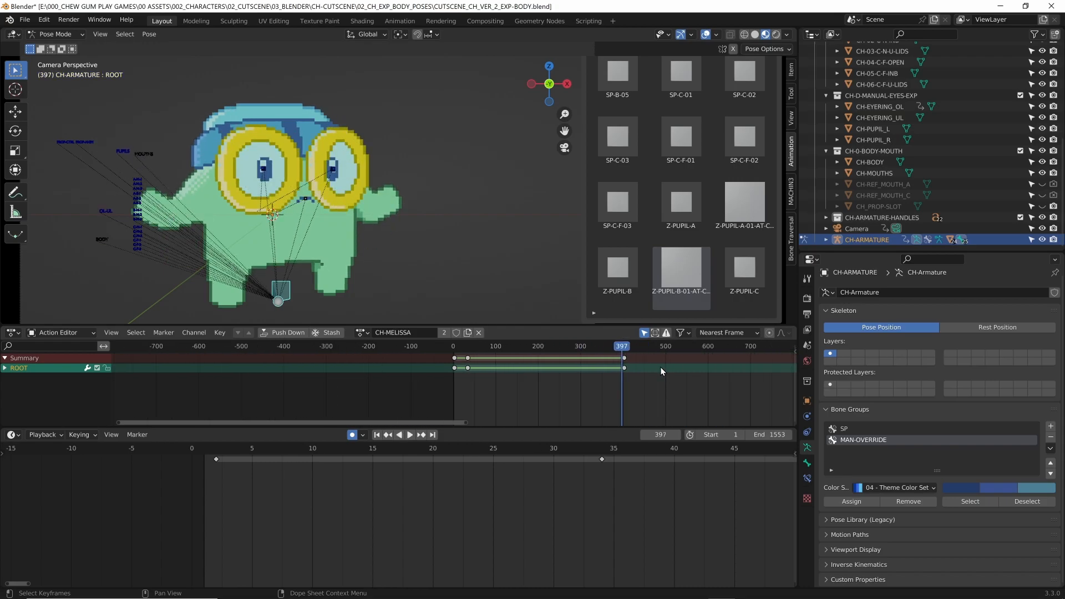
{"action": "left_click_drag", "start_coordinate": [627, 347], "coordinate": [687, 359]}
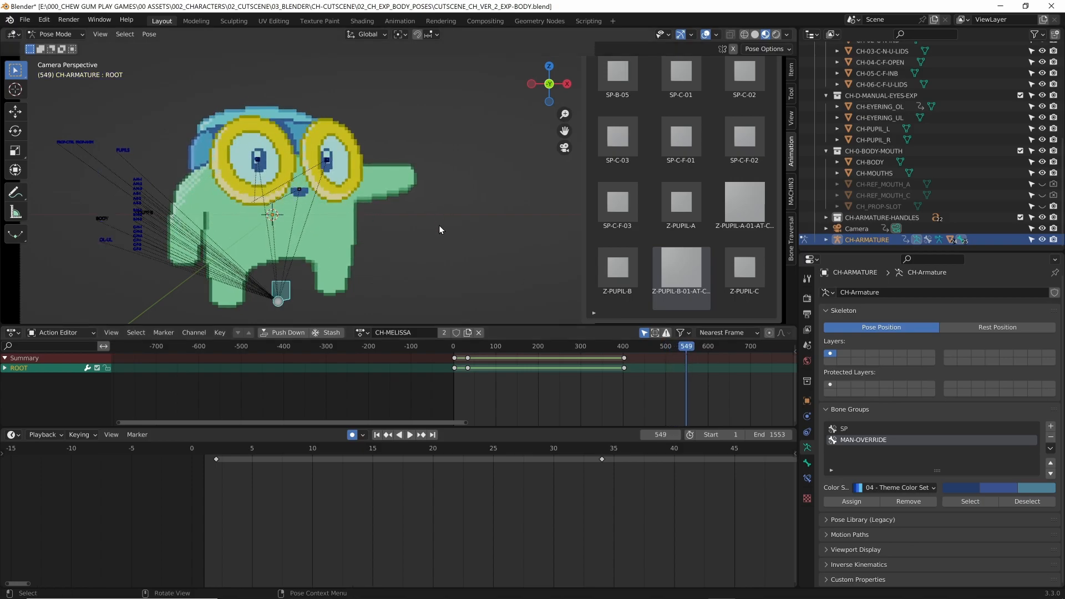
Select the PUPIL_R and PUPIL_L bones at frame 549 and create a pose asset from them
{"action": "left_click", "coordinate": [453, 236]}
{"action": "scroll", "coordinate": [332, 173], "scroll_direction": "up", "scroll_amount": 4}
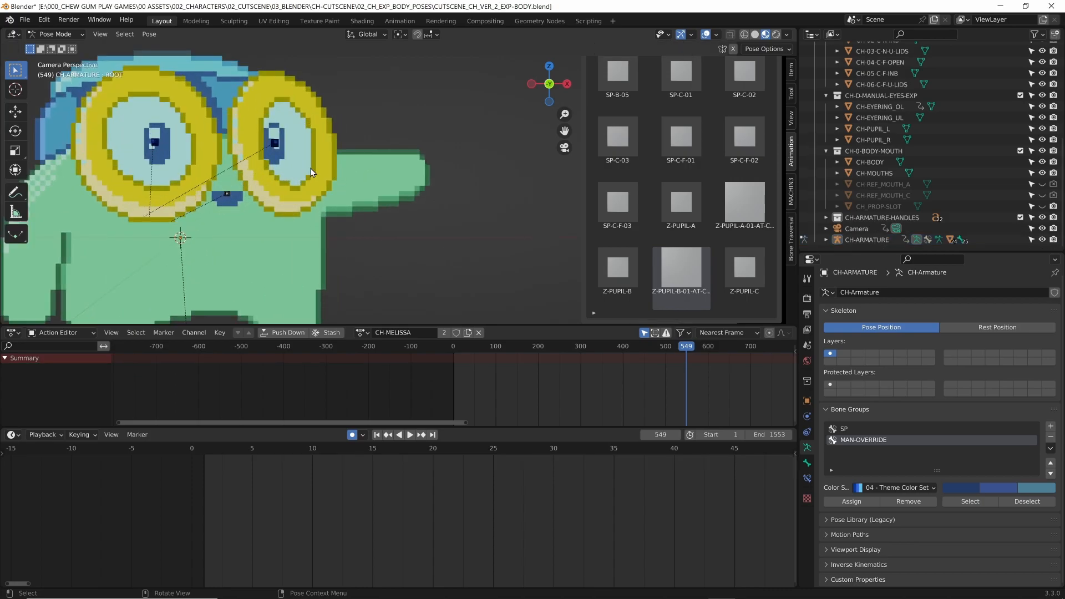
{"action": "left_click", "coordinate": [275, 144]}
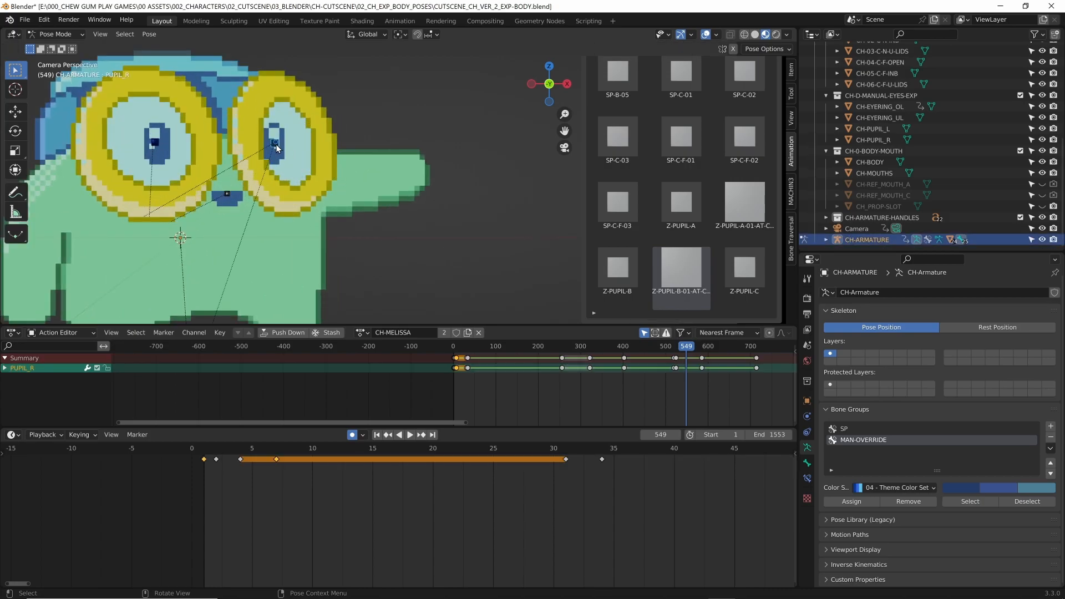
{"action": "left_click", "coordinate": [154, 143], "text": "shift"}
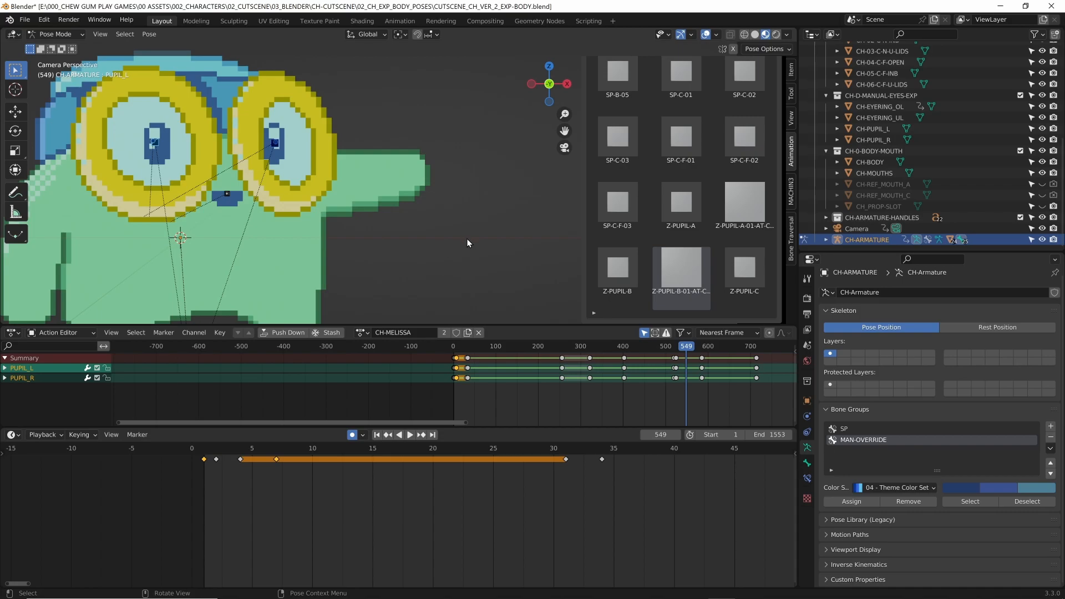
{"action": "scroll", "coordinate": [730, 178], "scroll_direction": "up", "scroll_amount": 8}
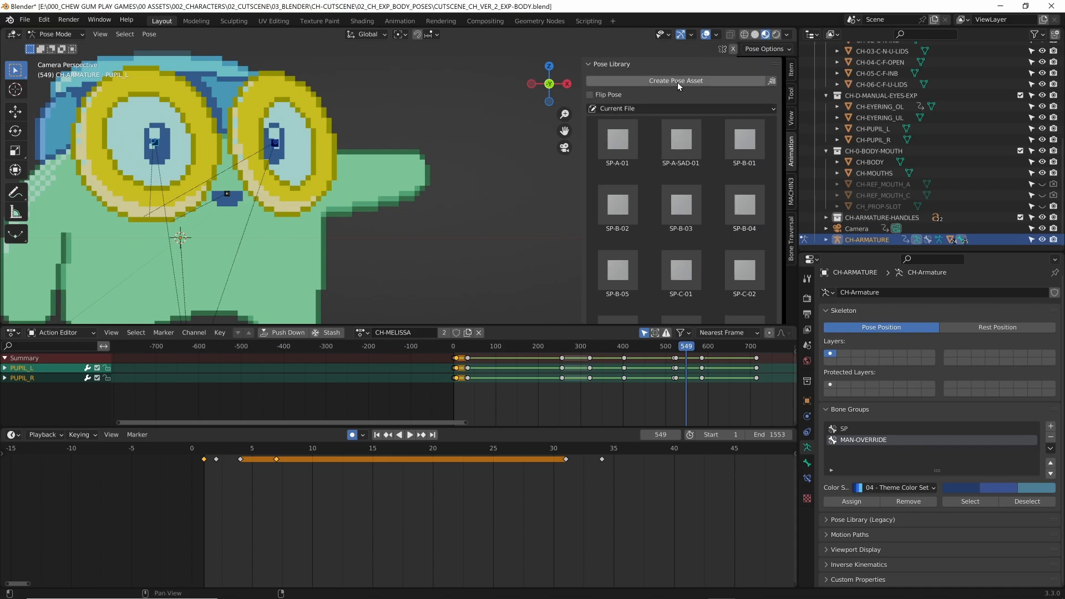
{"action": "left_click", "coordinate": [677, 83]}
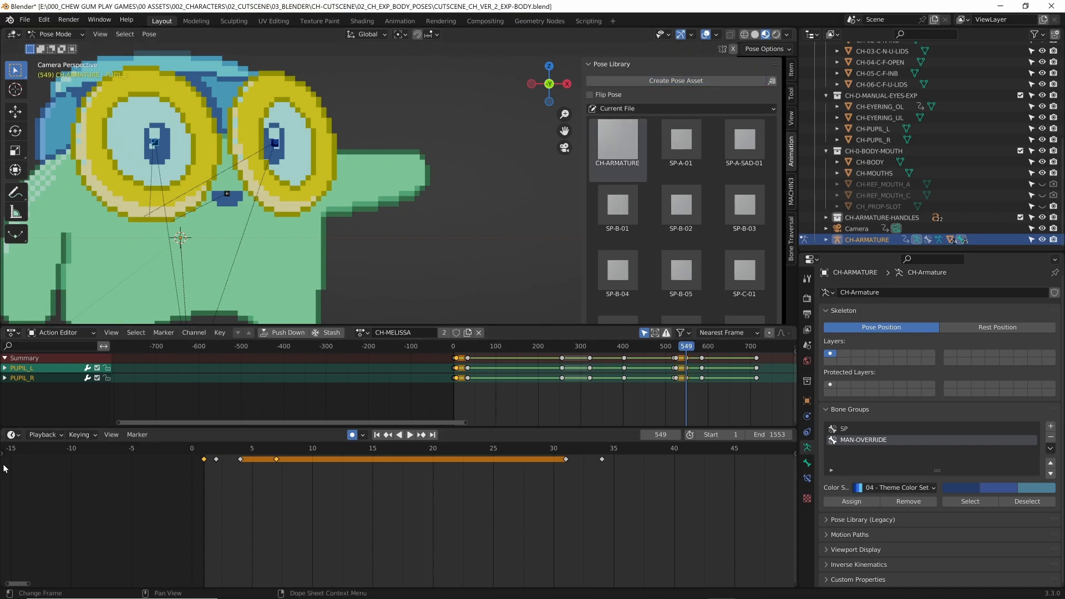
Change the Timeline area back to the Asset Browser and look for the newly created pose asset
{"action": "left_click", "coordinate": [12, 434]}
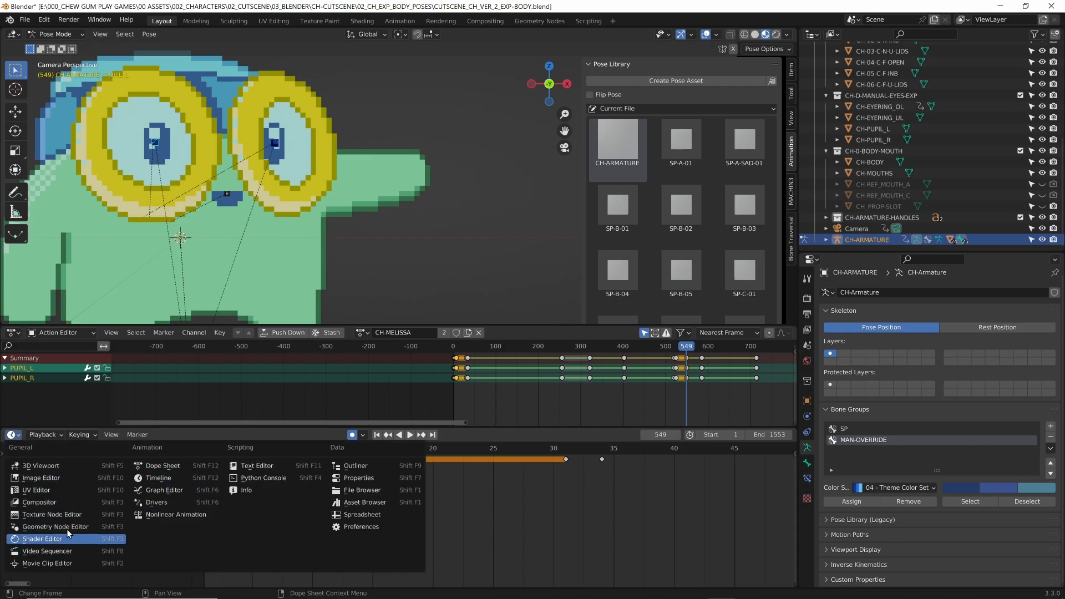
{"action": "left_click", "coordinate": [362, 502]}
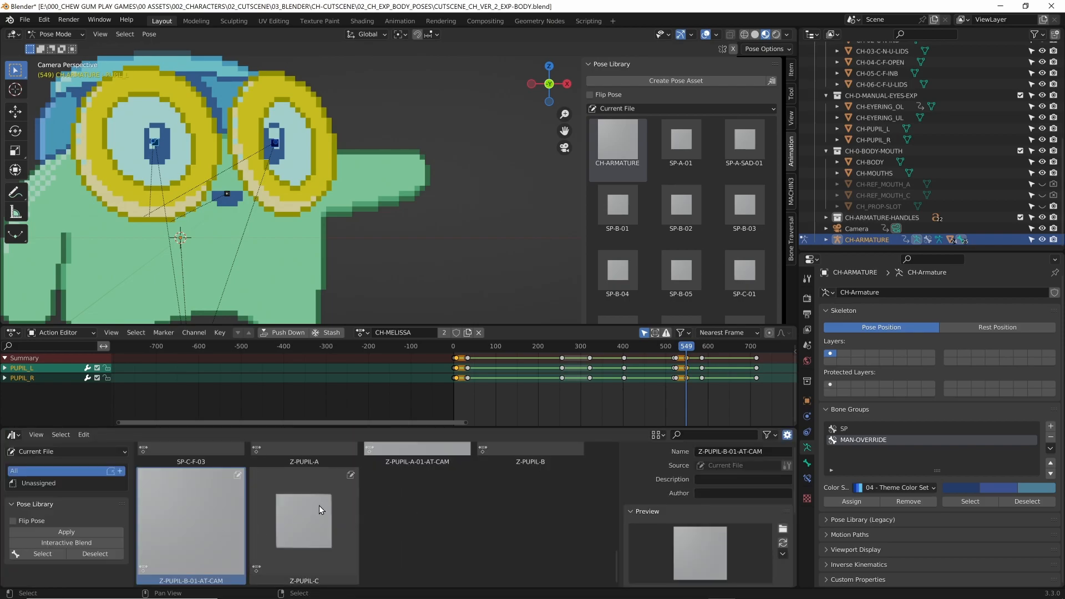
{"action": "scroll", "coordinate": [445, 511], "scroll_direction": "up", "scroll_amount": 1}
{"action": "scroll", "coordinate": [445, 511], "scroll_direction": "down", "scroll_amount": 1}
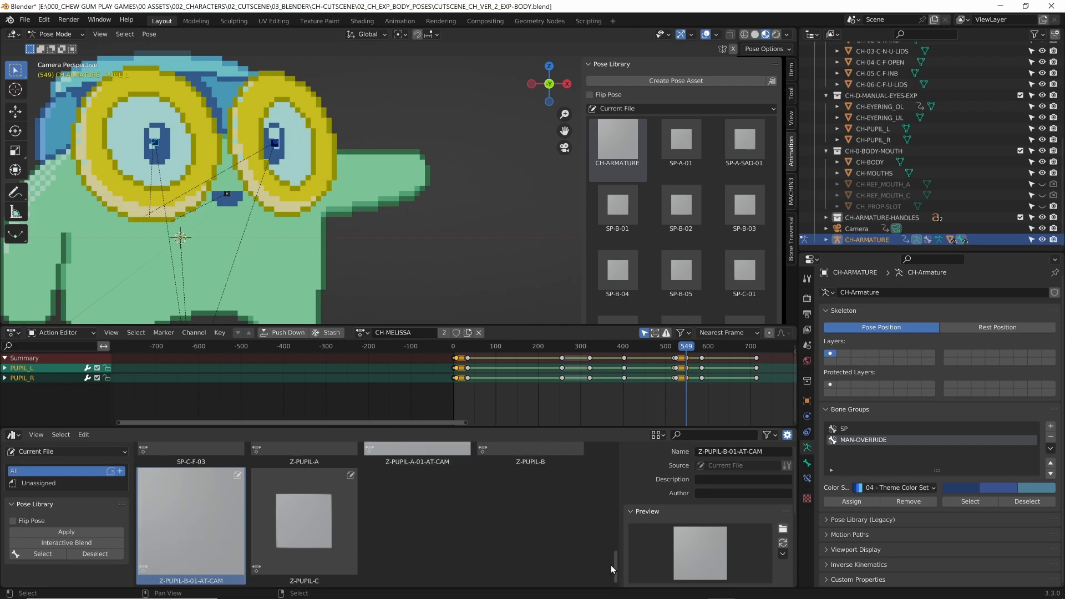
{"action": "scroll", "coordinate": [614, 561], "scroll_direction": "up", "scroll_amount": 5}
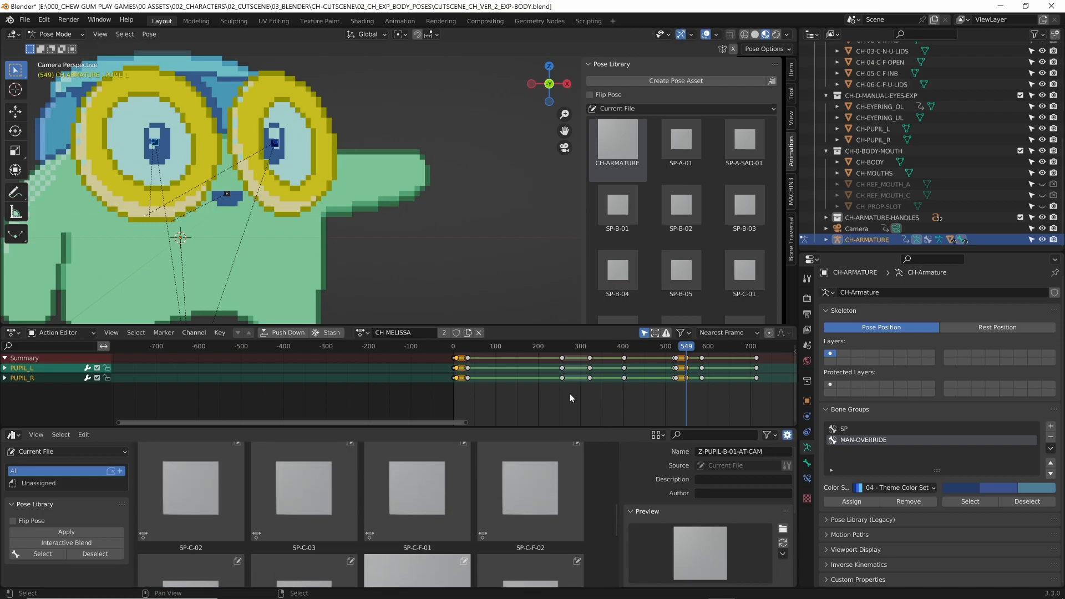
{"action": "scroll", "coordinate": [527, 493], "scroll_direction": "down", "scroll_amount": 5}
Search the Asset Browser's pose list again for the new CH-ARMATURE asset, checking the Z-PUPIL-C entry
{"action": "left_click", "coordinate": [432, 518]}
{"action": "scroll", "coordinate": [615, 558], "scroll_direction": "up", "scroll_amount": 4}
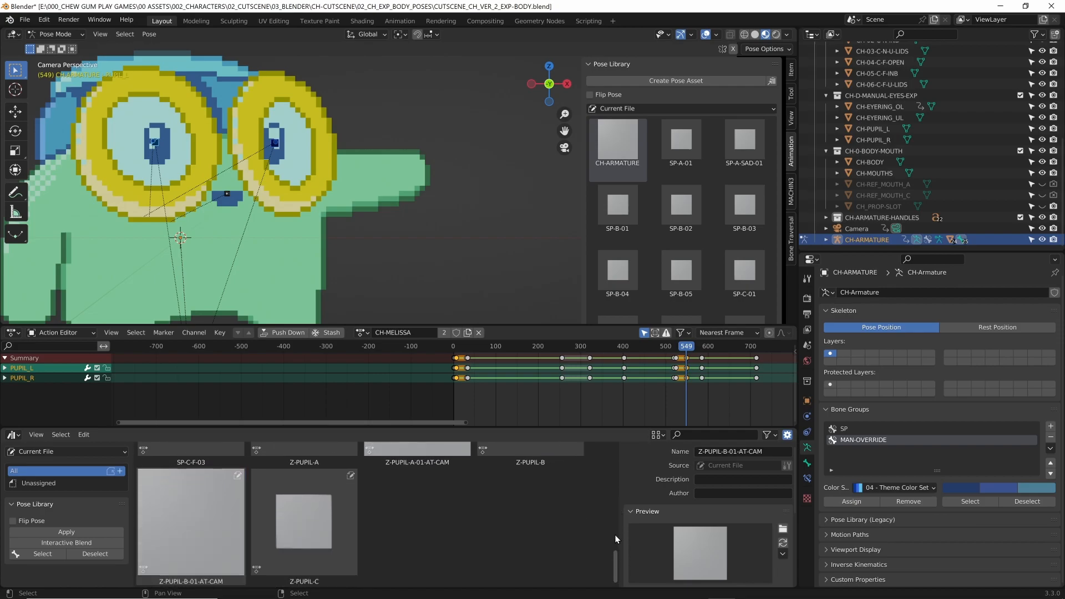
{"action": "scroll", "coordinate": [444, 495], "scroll_direction": "down", "scroll_amount": 4}
{"action": "scroll", "coordinate": [444, 494], "scroll_direction": "up", "scroll_amount": 4}
{"action": "scroll", "coordinate": [445, 494], "scroll_direction": "down", "scroll_amount": 2}
{"action": "scroll", "coordinate": [444, 495], "scroll_direction": "up", "scroll_amount": 2}
{"action": "scroll", "coordinate": [445, 495], "scroll_direction": "down", "scroll_amount": 4}
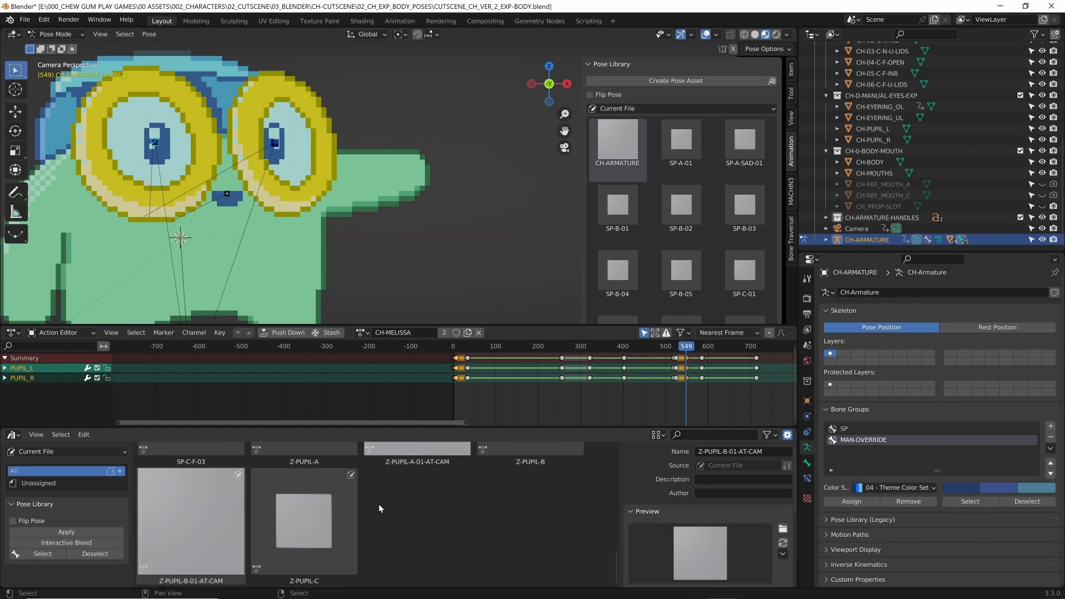
{"action": "left_click", "coordinate": [328, 512]}
{"action": "left_click", "coordinate": [467, 520]}
{"action": "scroll", "coordinate": [468, 517], "scroll_direction": "up", "scroll_amount": 8}
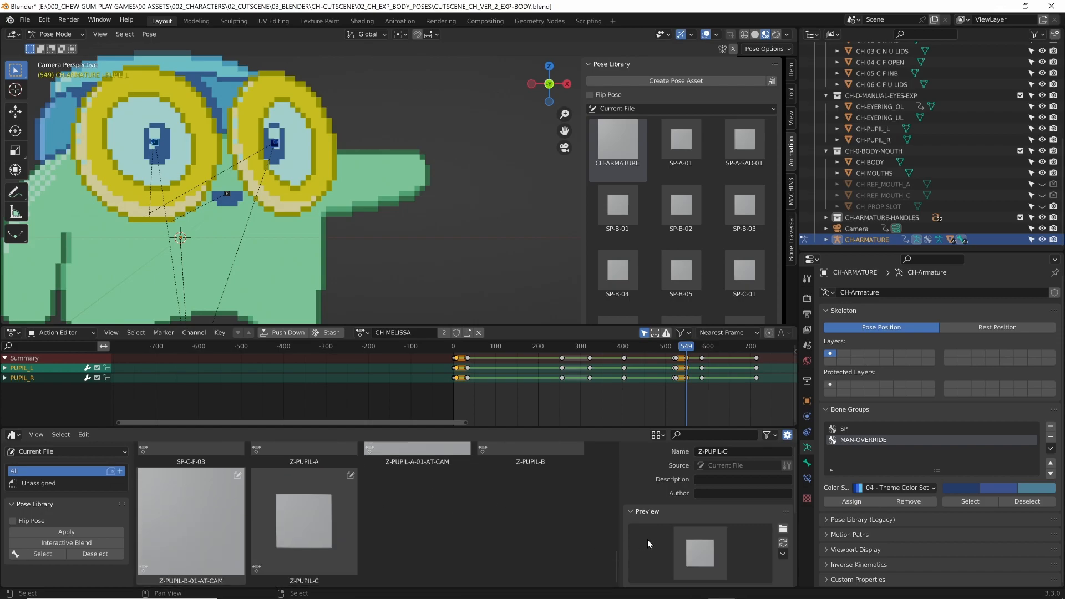
{"action": "scroll", "coordinate": [610, 492], "scroll_direction": "up", "scroll_amount": 5}
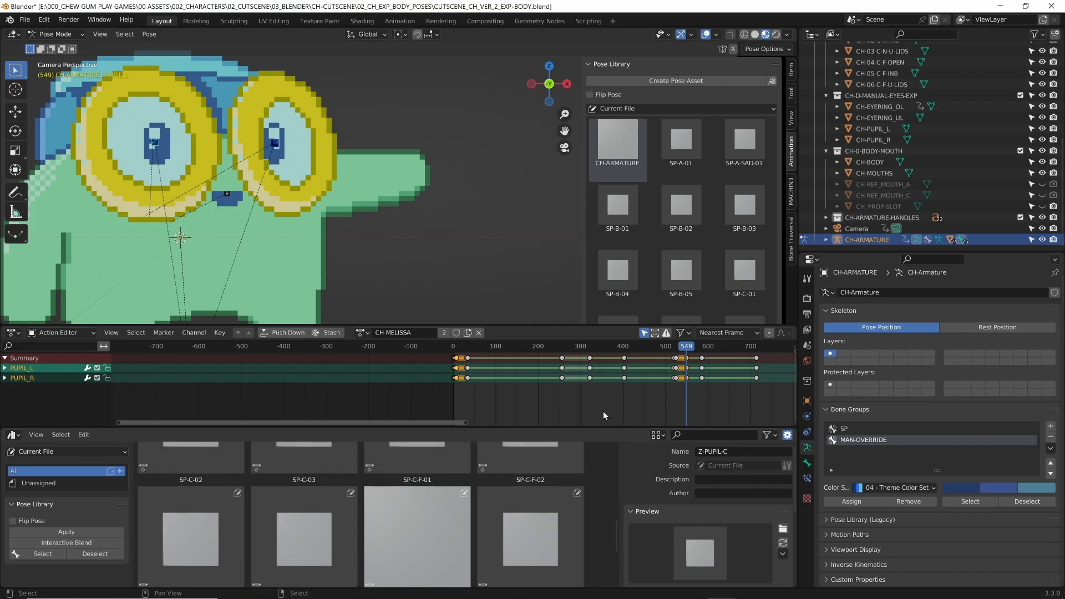
{"action": "scroll", "coordinate": [364, 477], "scroll_direction": "down", "scroll_amount": 12}
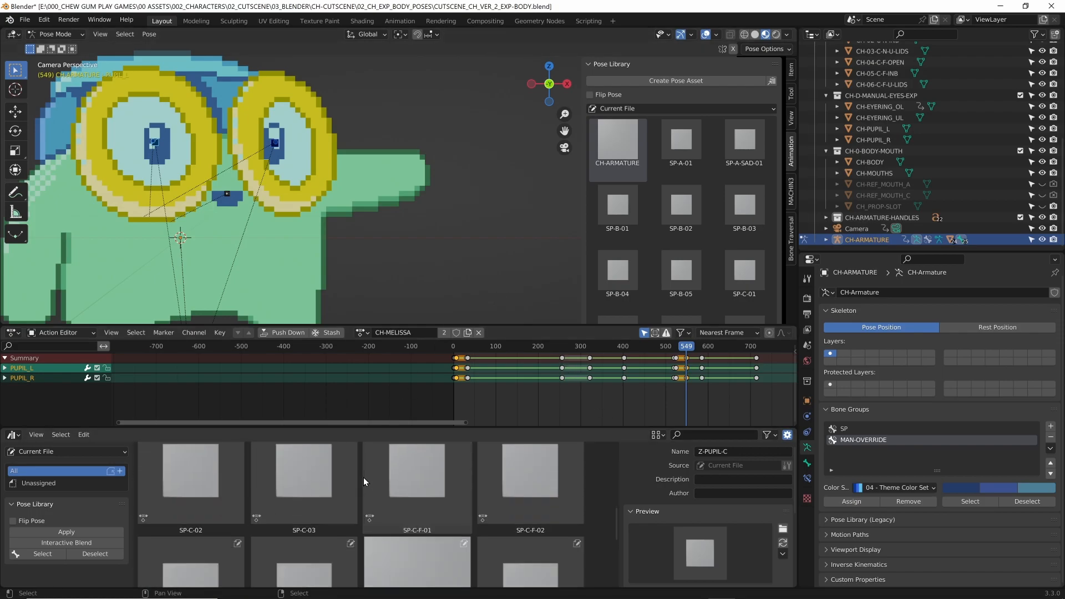
Make the Asset Browser and the Action Editor taller, and save the file
{"action": "left_click", "coordinate": [525, 423]}
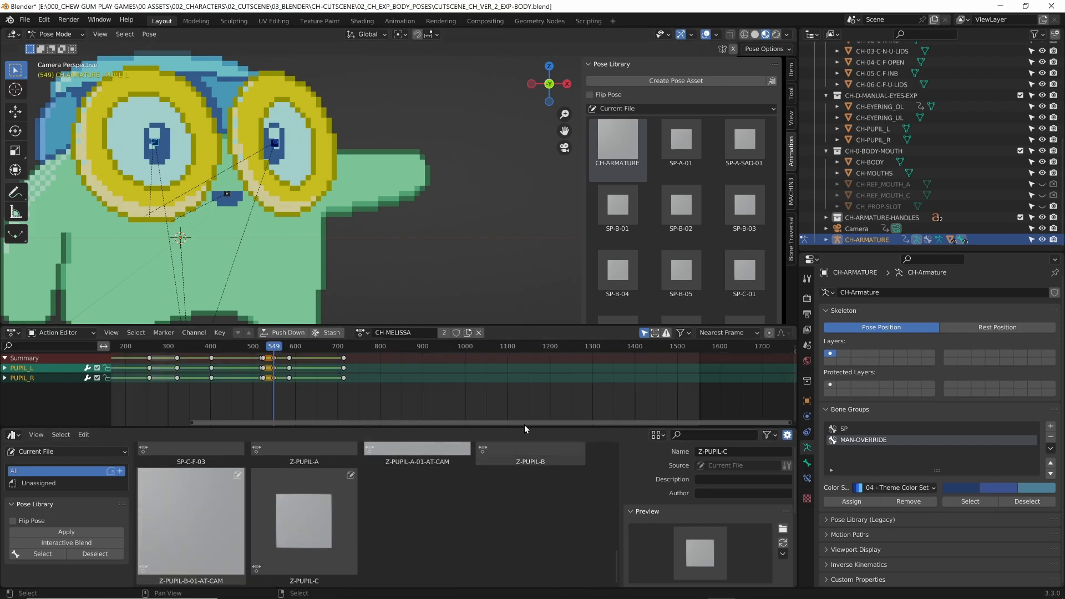
{"action": "left_click_drag", "start_coordinate": [523, 428], "coordinate": [520, 387]}
{"action": "key", "text": "ctrl+s"}
{"action": "left_click_drag", "start_coordinate": [555, 325], "coordinate": [555, 123]}
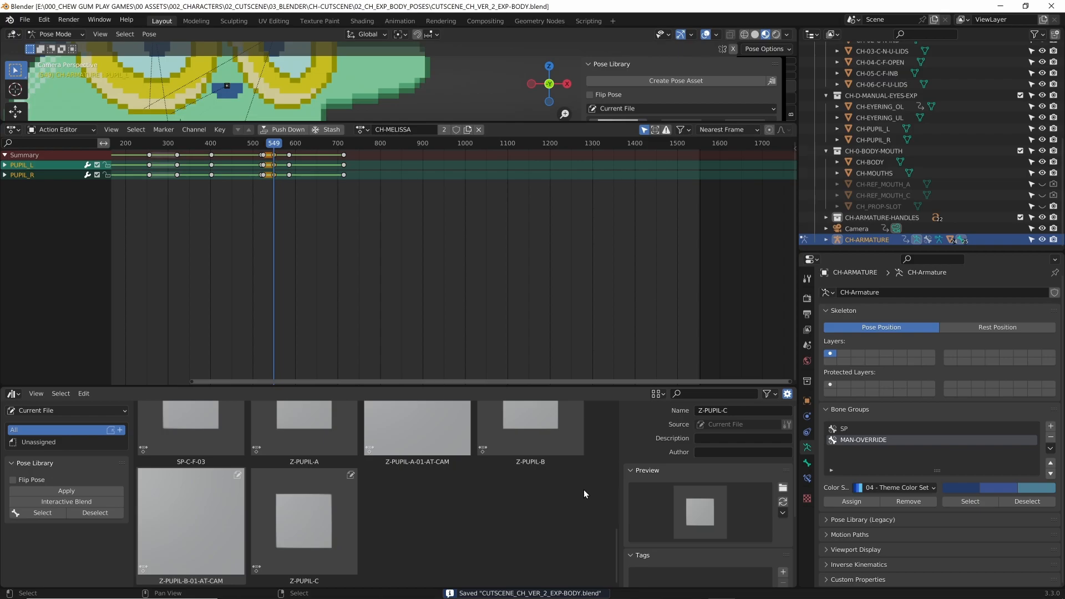
Show the Unassigned catalog and enlarge the Asset Browser up to the Action Editor's header
{"action": "left_click", "coordinate": [52, 439]}
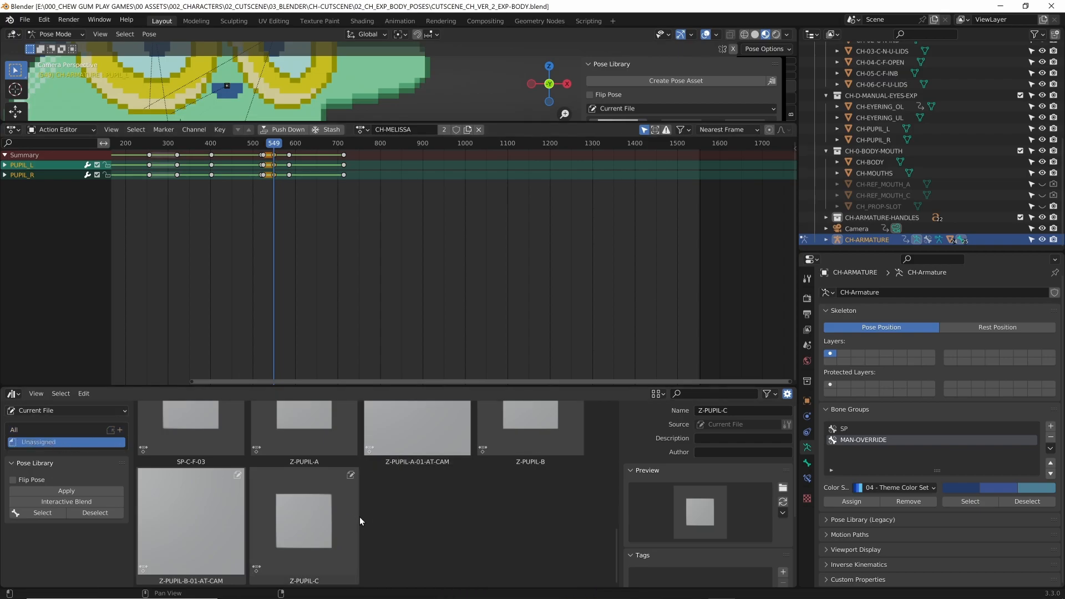
{"action": "left_click_drag", "start_coordinate": [244, 387], "coordinate": [264, 95]}
{"action": "left_click_drag", "start_coordinate": [272, 58], "coordinate": [271, 58]}
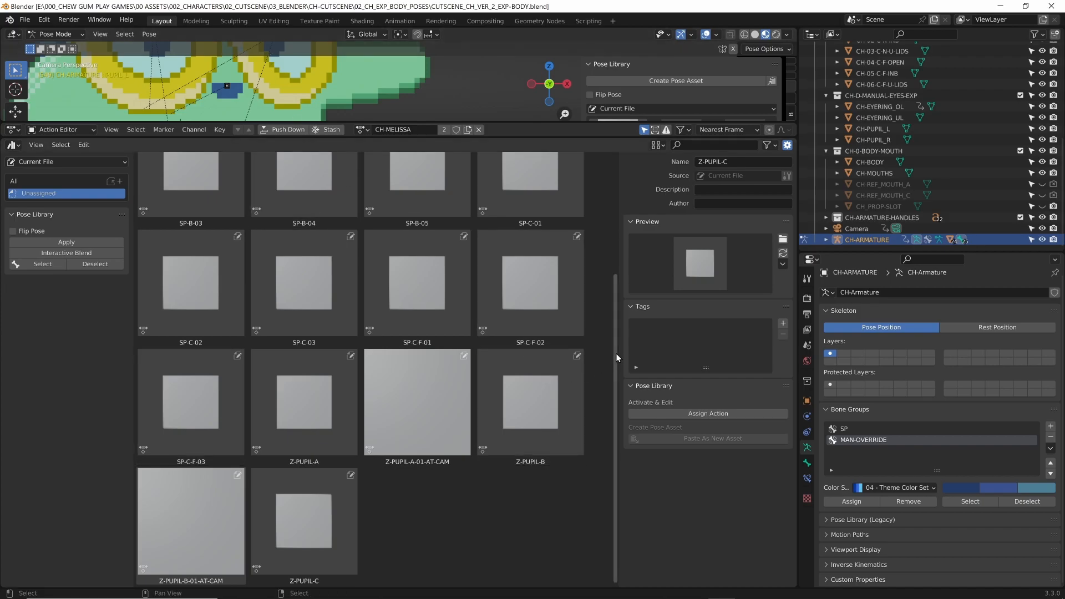
Go backwards through the pose assets from Z-PUPIL-A-01-AT-CAM to SP-B-03, checking each one's name
{"action": "left_click", "coordinate": [418, 438]}
{"action": "key", "text": "Left"}
{"action": "key", "text": "Left"}
{"action": "key", "text": "Left"}
{"action": "key", "text": "Left"}
{"action": "key", "text": "Left"}
{"action": "key", "text": "Left"}
{"action": "key", "text": "Left"}
{"action": "key", "text": "Left"}
{"action": "key", "text": "Left"}
{"action": "key", "text": "Left"}
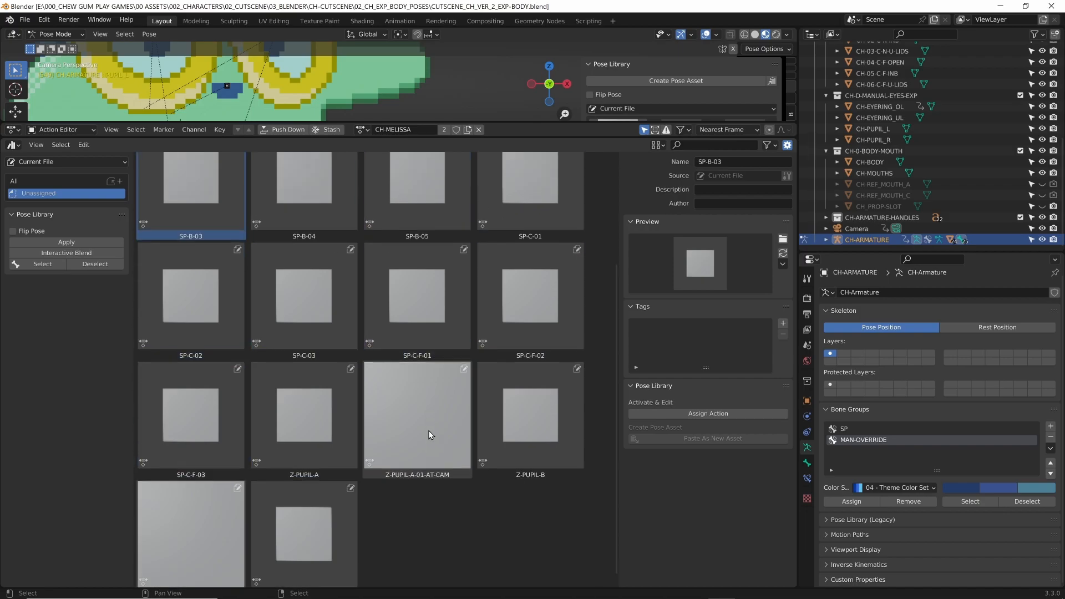
Look through the unassigned pose assets from SP-A-01 to Z-PUPIL-C
{"action": "key", "text": "Left"}
{"action": "key", "text": "Left"}
{"action": "key", "text": "Left"}
{"action": "key", "text": "Left"}
{"action": "scroll", "coordinate": [491, 527], "scroll_direction": "down", "scroll_amount": 5}
{"action": "scroll", "coordinate": [491, 527], "scroll_direction": "up", "scroll_amount": 4}
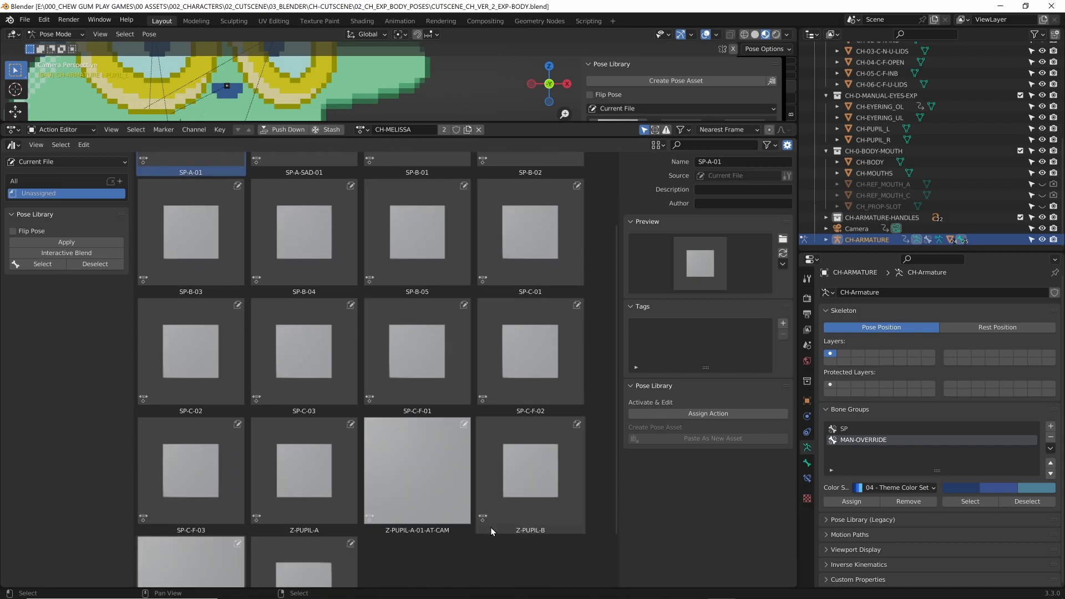
{"action": "scroll", "coordinate": [490, 527], "scroll_direction": "down", "scroll_amount": 4}
{"action": "key", "text": "Right"}
{"action": "key", "text": "Right"}
{"action": "key", "text": "Right"}
{"action": "key", "text": "Right"}
{"action": "key", "text": "Right"}
{"action": "key", "text": "Right"}
{"action": "key", "text": "Right"}
{"action": "key", "text": "Right"}
{"action": "key", "text": "Right"}
{"action": "key", "text": "Right"}
{"action": "key", "text": "Right"}
{"action": "key", "text": "Right"}
{"action": "key", "text": "Right"}
{"action": "key", "text": "Right"}
{"action": "key", "text": "Right"}
{"action": "key", "text": "Right"}
{"action": "key", "text": "Right"}
{"action": "key", "text": "Left"}
{"action": "key", "text": "Left"}
{"action": "key", "text": "Left"}
{"action": "key", "text": "Left"}
{"action": "key", "text": "Left"}
{"action": "key", "text": "Left"}
{"action": "key", "text": "Left"}
{"action": "key", "text": "Left"}
{"action": "key", "text": "Left"}
{"action": "key", "text": "Left"}
{"action": "key", "text": "Left"}
{"action": "key", "text": "Left"}
{"action": "key", "text": "Left"}
{"action": "key", "text": "Left"}
{"action": "key", "text": "Left"}
{"action": "key", "text": "Left"}
{"action": "key", "text": "Left"}
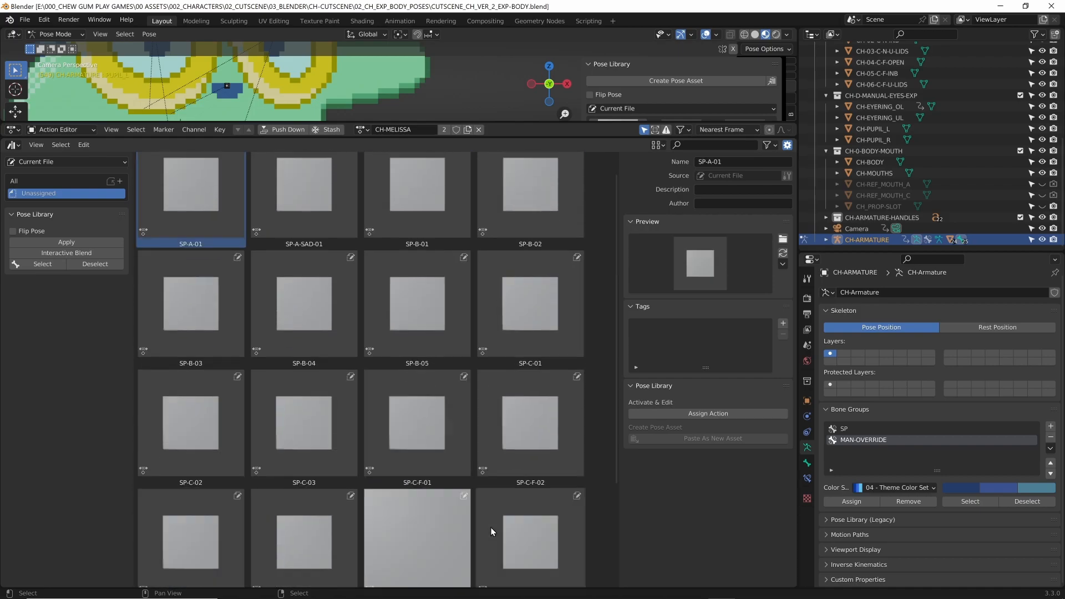
{"action": "scroll", "coordinate": [491, 527], "scroll_direction": "up", "scroll_amount": 6}
{"action": "scroll", "coordinate": [490, 527], "scroll_direction": "down", "scroll_amount": 6}
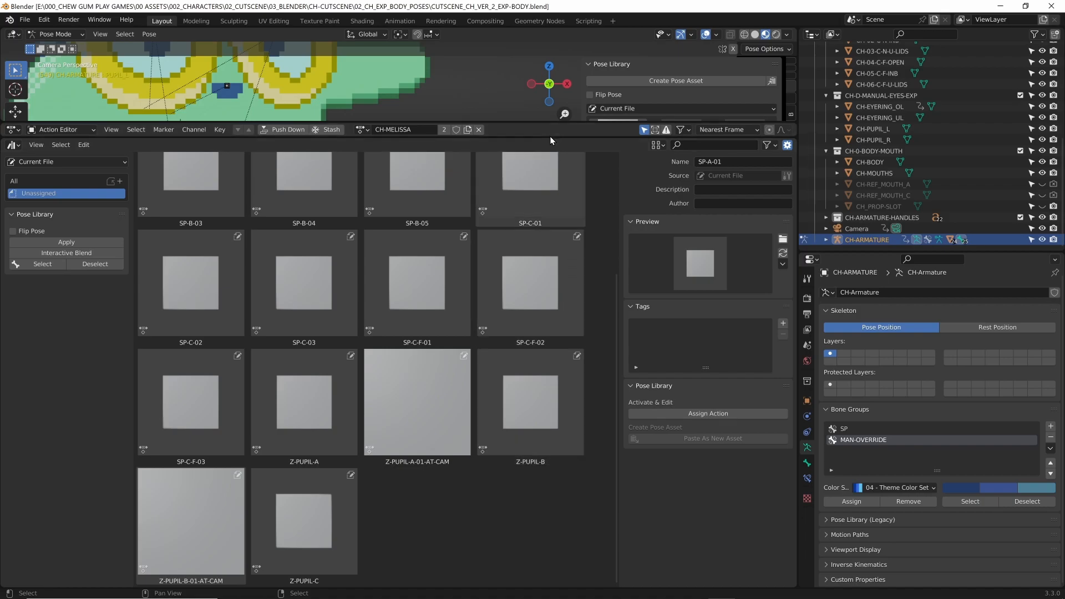
Enlarge the viewport and Action Editor areas above the pose assets and show the assets of all catalogs
{"action": "left_click_drag", "start_coordinate": [550, 136], "coordinate": [547, 361]}
{"action": "left_click_drag", "start_coordinate": [542, 123], "coordinate": [582, 295]}
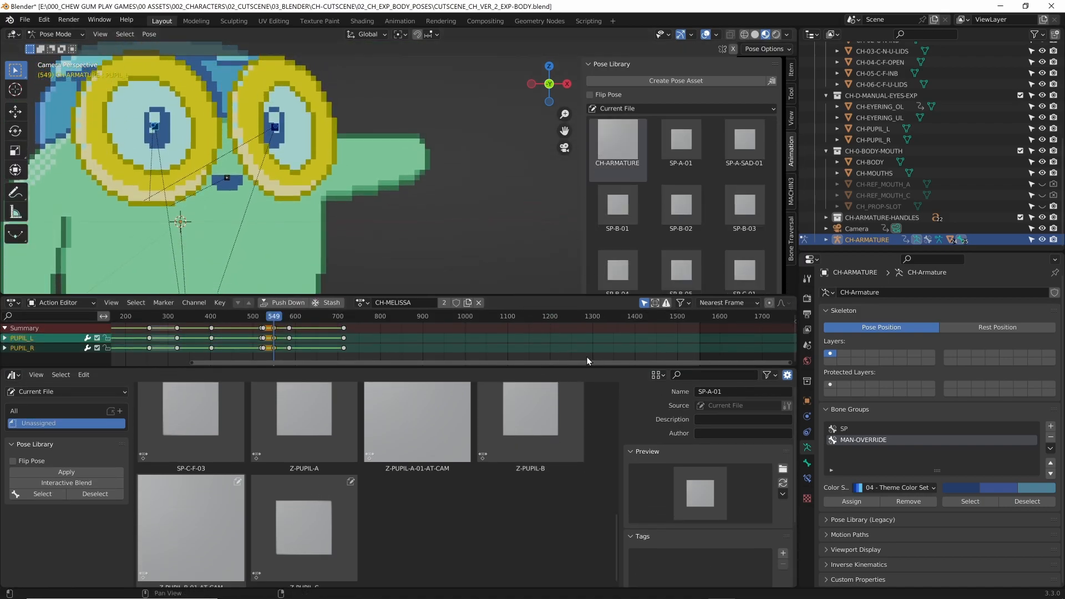
{"action": "scroll", "coordinate": [481, 491], "scroll_direction": "down", "scroll_amount": 2}
{"action": "left_click", "coordinate": [58, 410]}
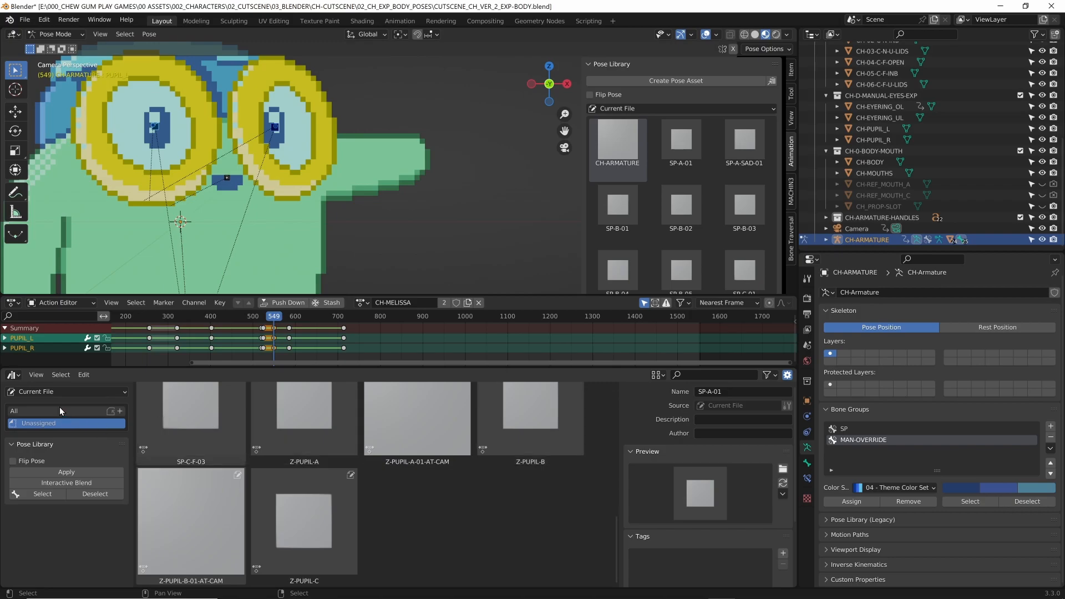
Switch the Asset Browser area to a 3D Viewport and back to the Asset Browser
{"action": "left_click", "coordinate": [59, 375]}
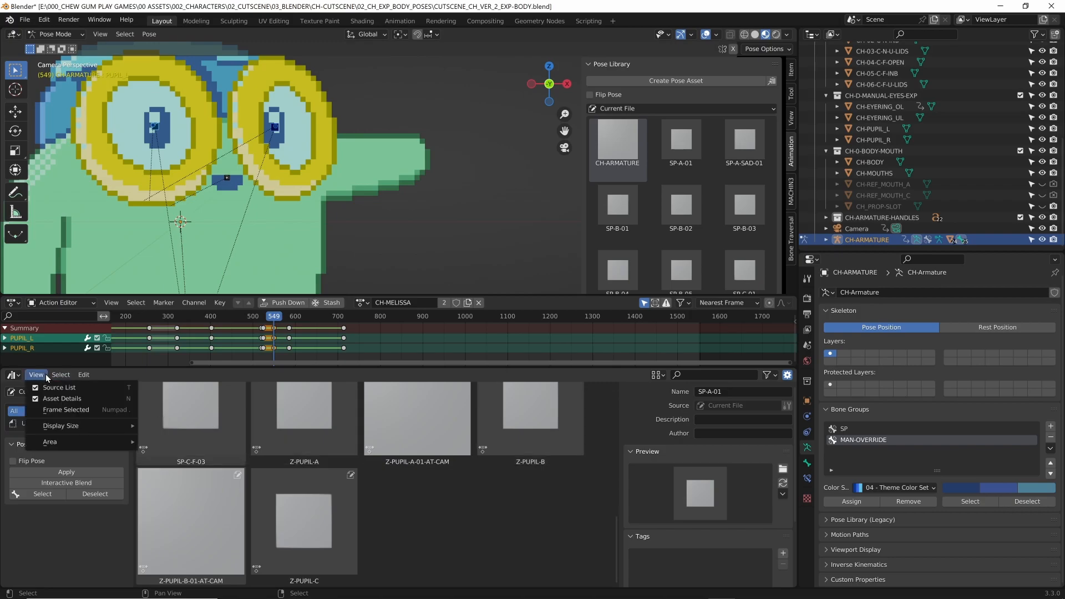
{"action": "left_click", "coordinate": [84, 375]}
{"action": "left_click", "coordinate": [21, 377]}
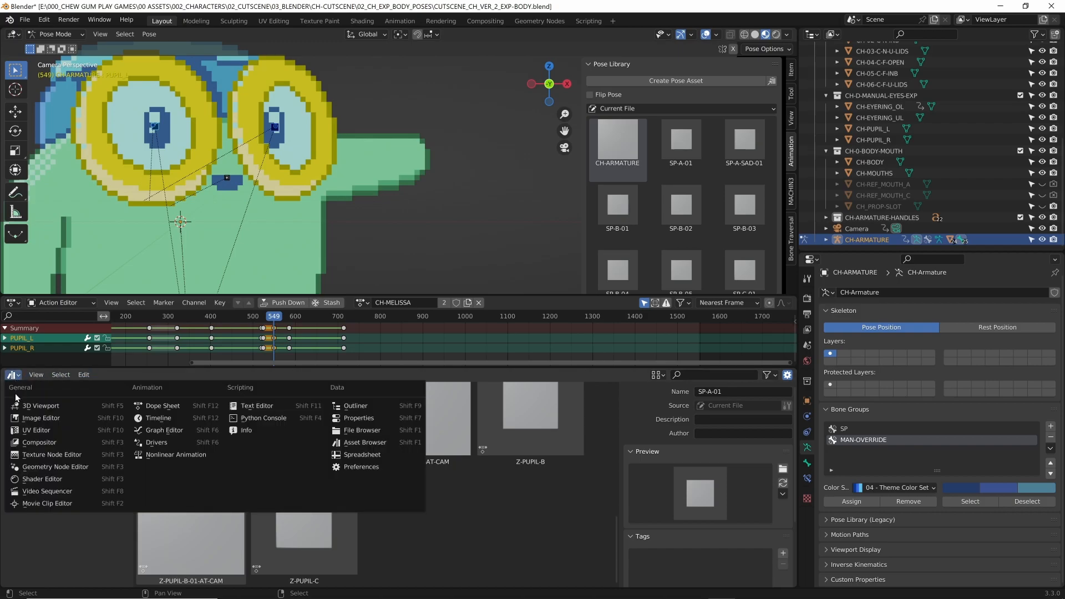
{"action": "left_click", "coordinate": [25, 405]}
{"action": "left_click", "coordinate": [20, 376]}
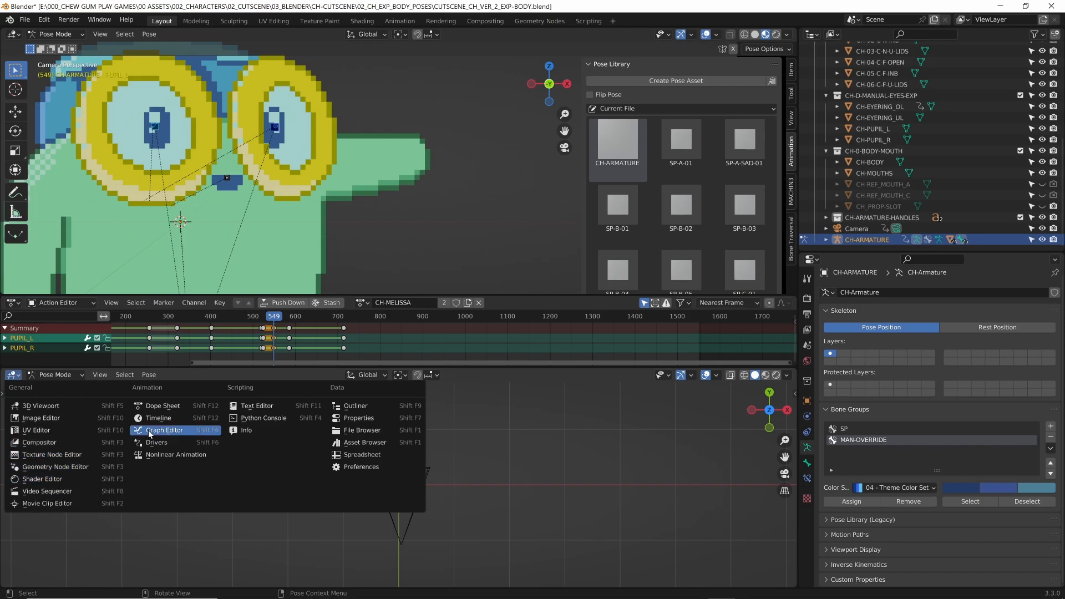
{"action": "left_click", "coordinate": [340, 443]}
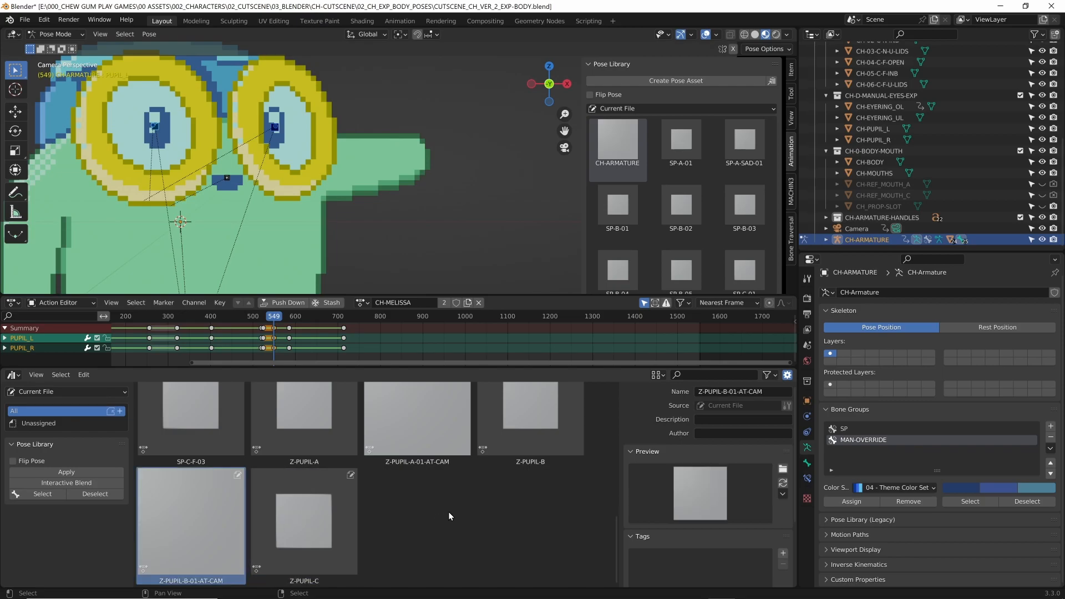
Switch from Pose Mode on the armature to Object Mode with CH-EYERING_OL active
{"action": "scroll", "coordinate": [447, 514], "scroll_direction": "down", "scroll_amount": 15}
{"action": "scroll", "coordinate": [448, 516], "scroll_direction": "up", "scroll_amount": 10}
{"action": "scroll", "coordinate": [481, 529], "scroll_direction": "down", "scroll_amount": 10}
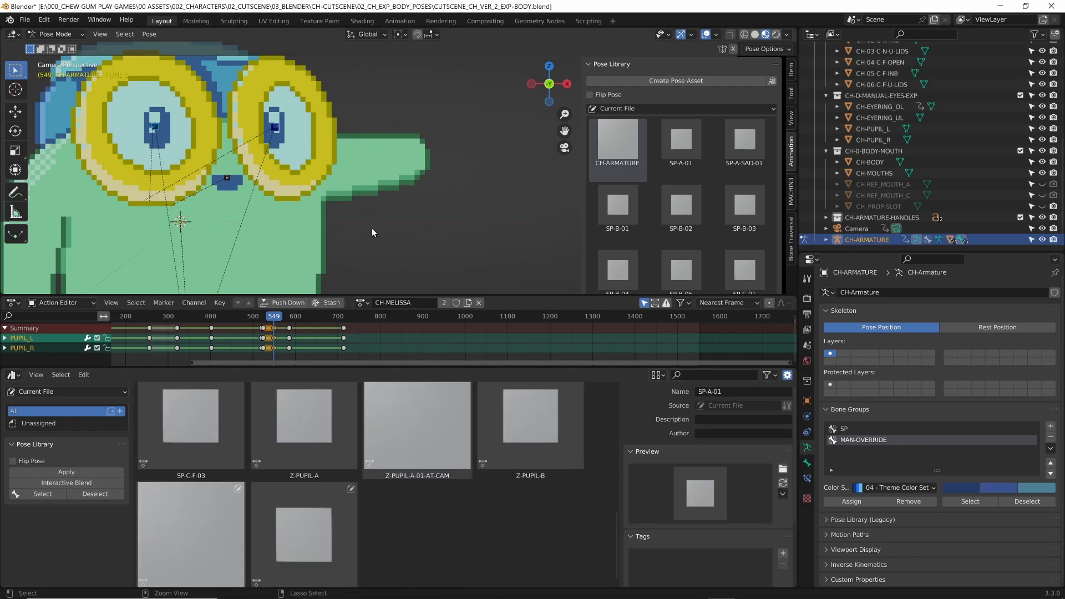
{"action": "left_click", "coordinate": [227, 182]}
{"action": "left_click", "coordinate": [404, 217]}
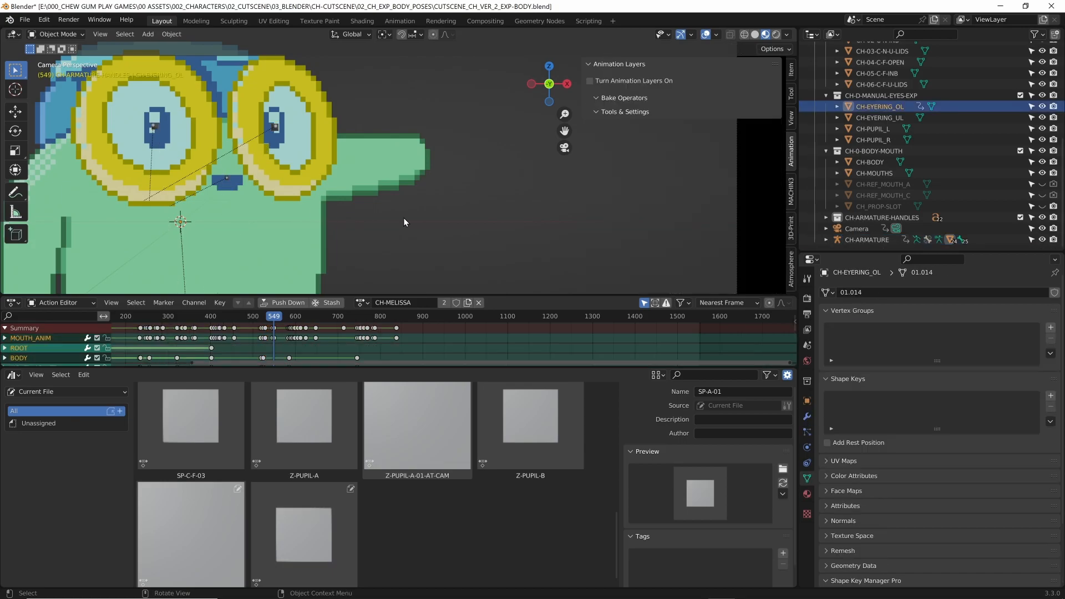
Look through the pose assets again while in Object Mode
{"action": "scroll", "coordinate": [389, 444], "scroll_direction": "down", "scroll_amount": 1}
{"action": "left_click", "coordinate": [352, 515]}
{"action": "key", "text": "Left"}
{"action": "key", "text": "Left"}
{"action": "key", "text": "Left"}
{"action": "key", "text": "Left"}
{"action": "key", "text": "Left"}
{"action": "key", "text": "Left"}
{"action": "key", "text": "Left"}
{"action": "key", "text": "Left"}
{"action": "key", "text": "Left"}
{"action": "key", "text": "Left"}
{"action": "key", "text": "Left"}
{"action": "key", "text": "Left"}
{"action": "key", "text": "Left"}
{"action": "key", "text": "Left"}
{"action": "key", "text": "Left"}
{"action": "key", "text": "Left"}
{"action": "key", "text": "Left"}
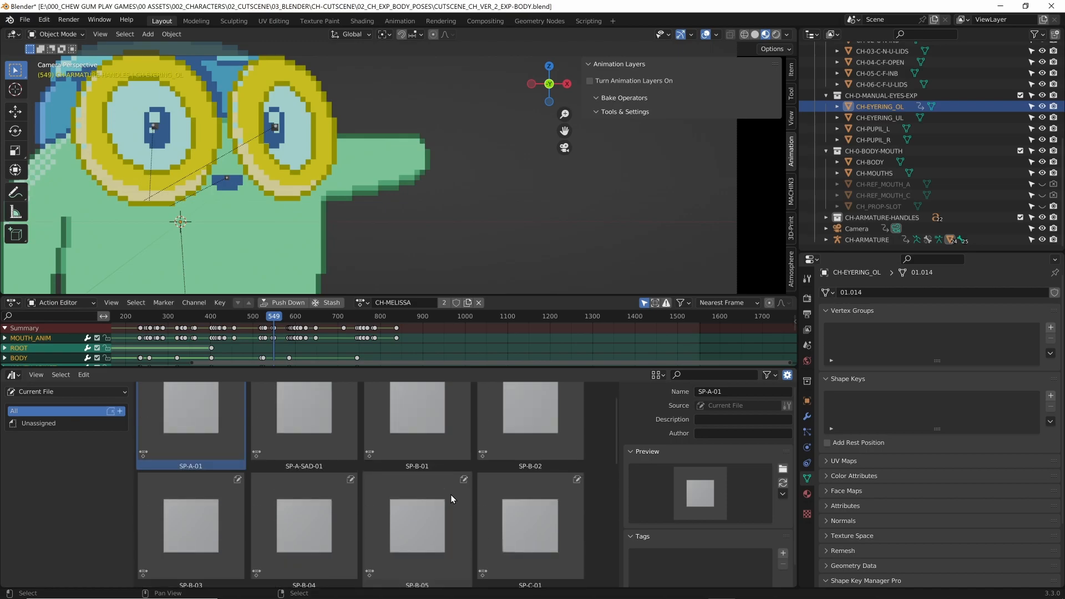
{"action": "scroll", "coordinate": [484, 464], "scroll_direction": "down", "scroll_amount": 4}
Give the Action Editor slightly more height, then select CH-ARMATURE and enter Pose Mode
{"action": "left_click_drag", "start_coordinate": [546, 295], "coordinate": [543, 278]}
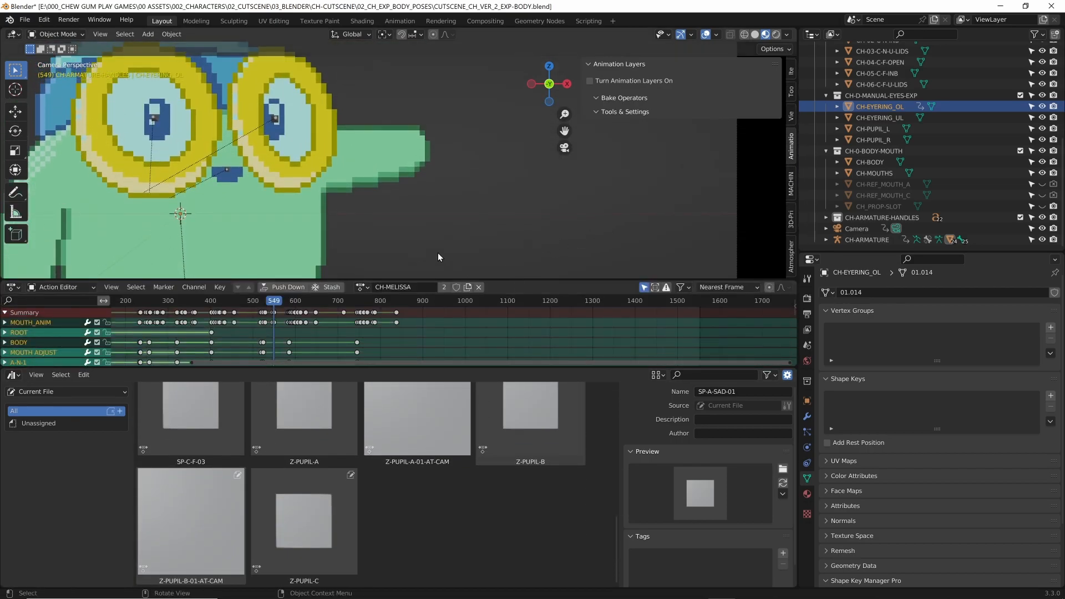
{"action": "left_click", "coordinate": [227, 170]}
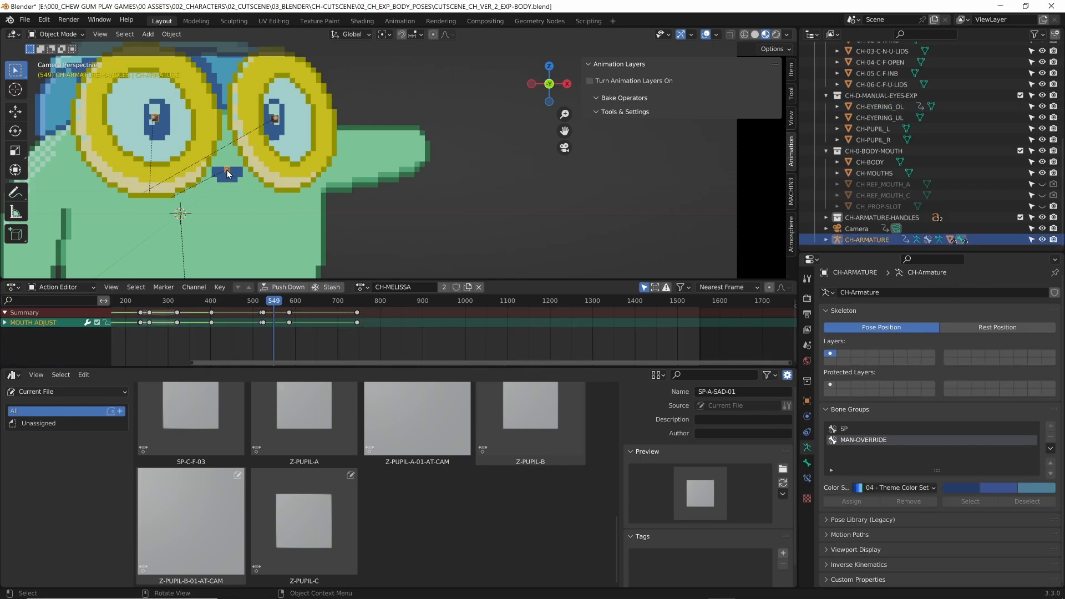
{"action": "key", "text": "ctrl+Tab"}
{"action": "left_click", "coordinate": [471, 226]}
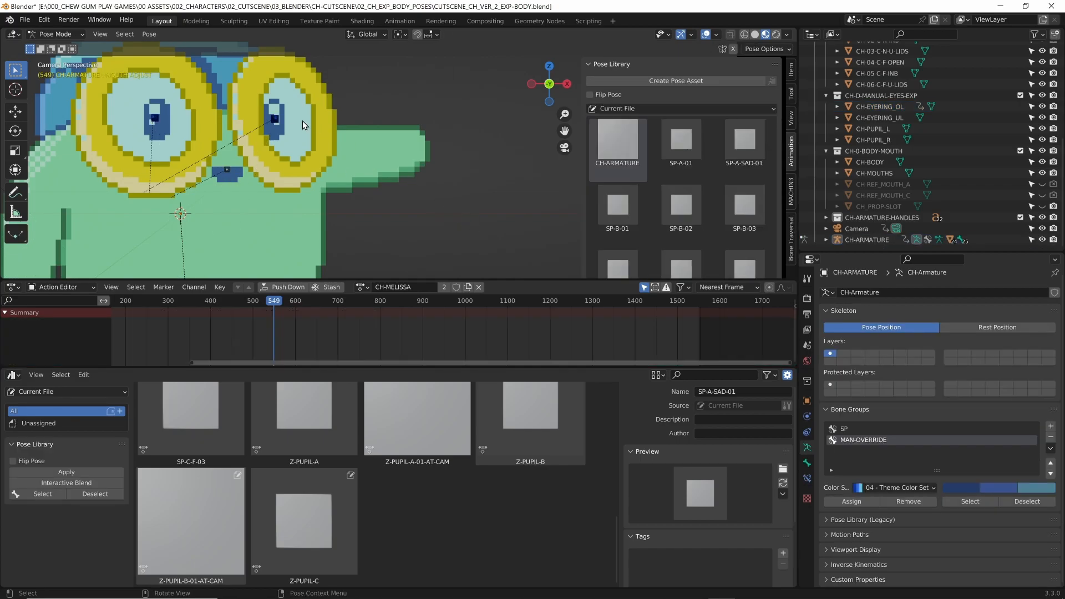
Create a pose asset from the PUPIL_R and PUPIL_L bones at frame 549
{"action": "left_click", "coordinate": [275, 119]}
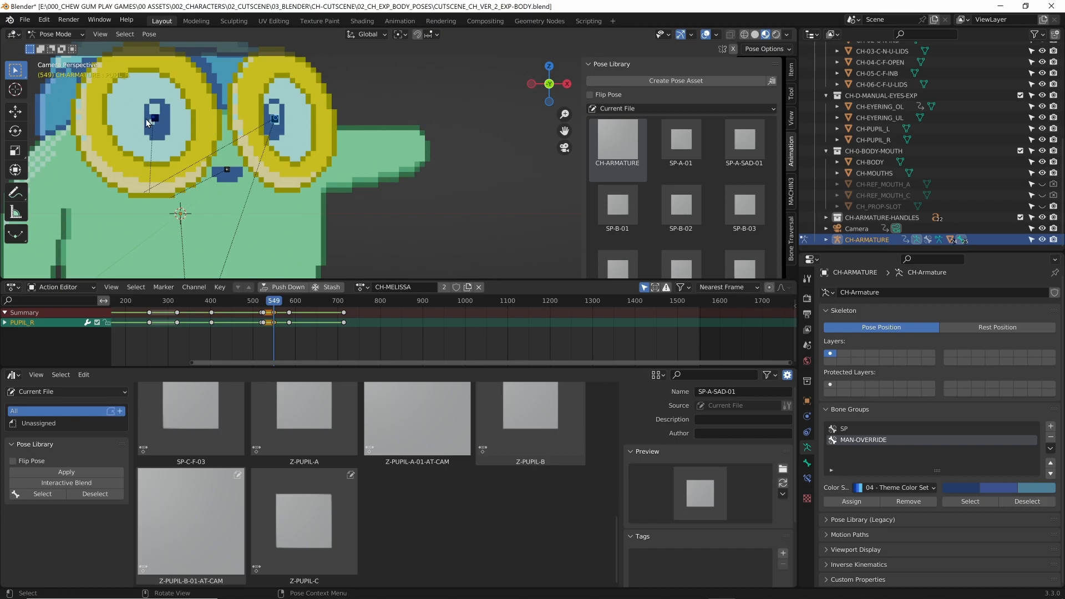
{"action": "left_click", "coordinate": [156, 119], "text": "shift"}
{"action": "left_click", "coordinate": [616, 81]}
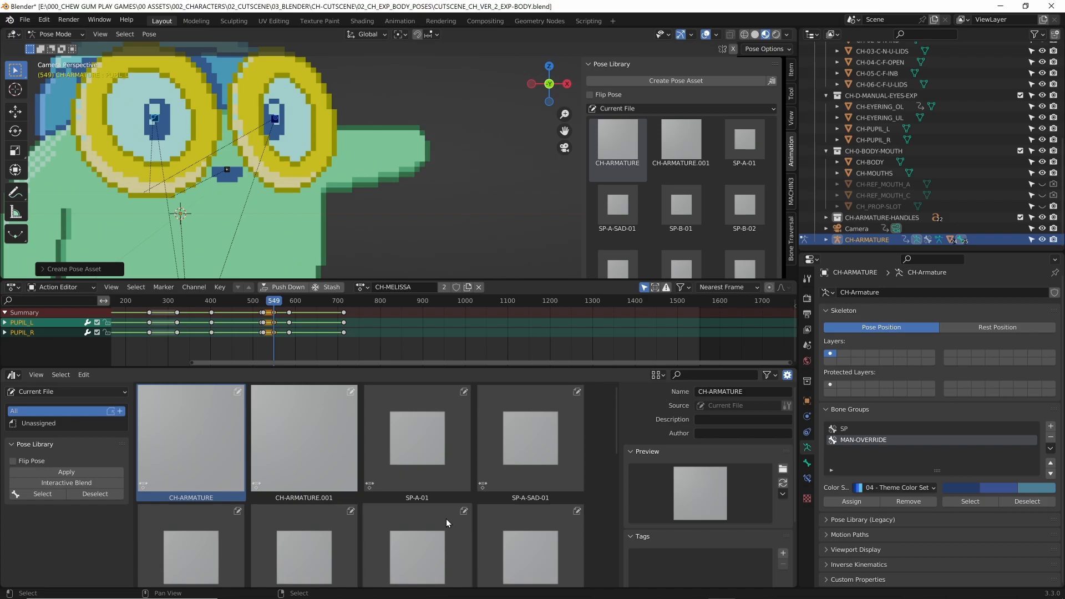
Clear the asset status of the old CH-ARMATURE pose
{"action": "scroll", "coordinate": [465, 482], "scroll_direction": "down", "scroll_amount": 4}
{"action": "scroll", "coordinate": [465, 482], "scroll_direction": "up", "scroll_amount": 3}
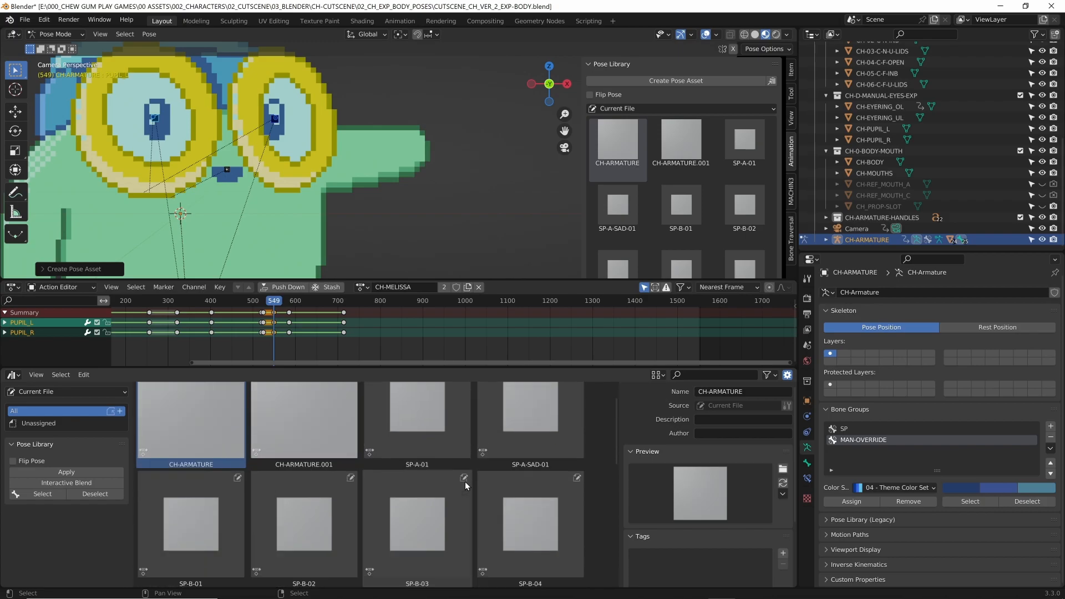
{"action": "scroll", "coordinate": [465, 481], "scroll_direction": "down", "scroll_amount": 7}
{"action": "scroll", "coordinate": [465, 481], "scroll_direction": "up", "scroll_amount": 3}
{"action": "scroll", "coordinate": [465, 481], "scroll_direction": "up", "scroll_amount": 5}
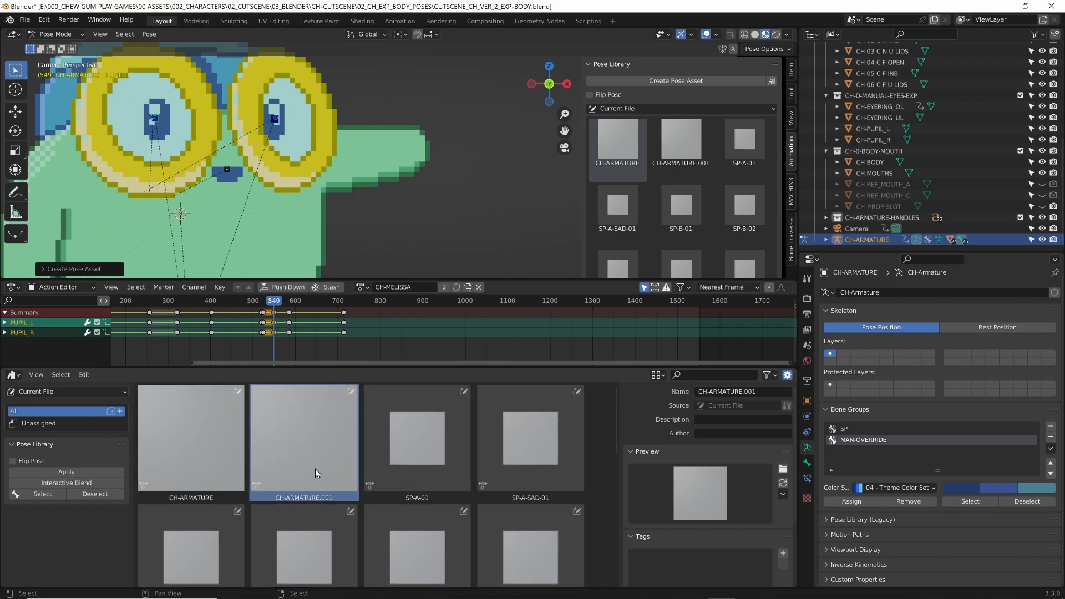
{"action": "right_click", "coordinate": [227, 447]}
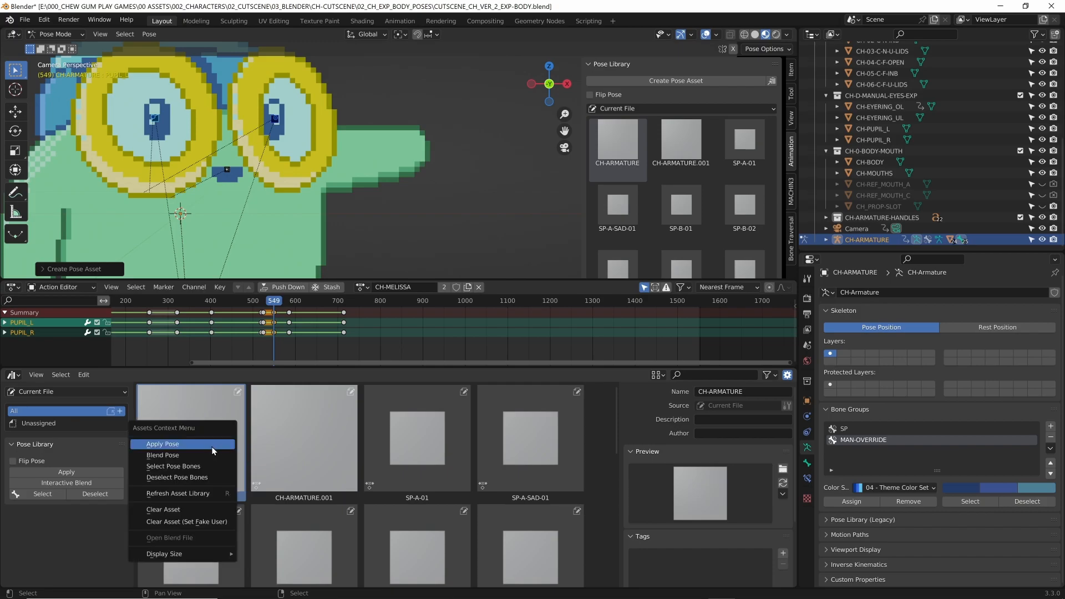
{"action": "left_click", "coordinate": [186, 509]}
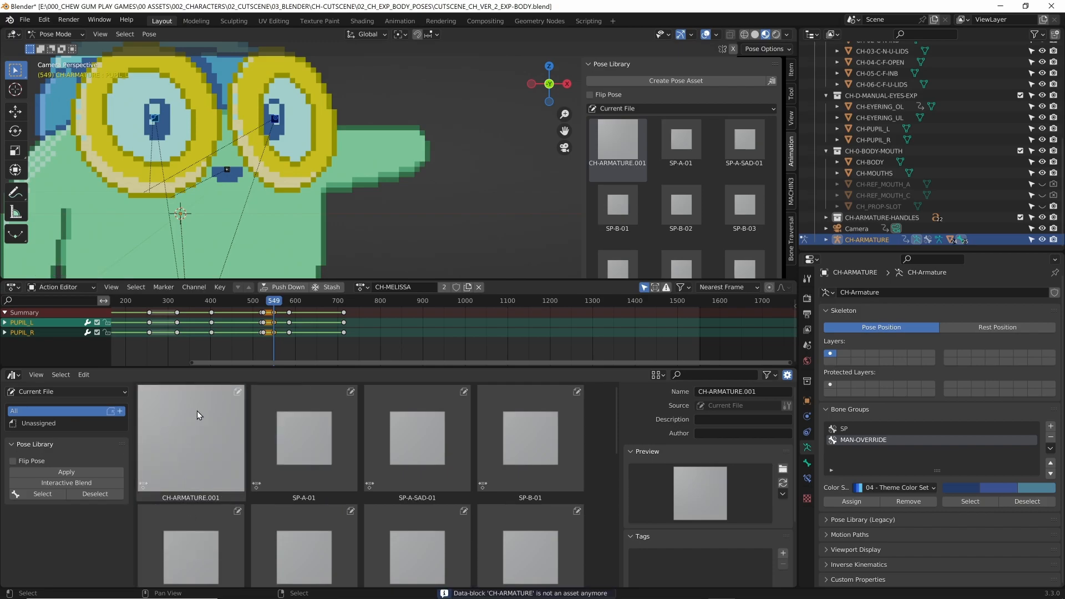
Rename the CH-ARMATURE.001 pose asset to Z-PUPIL- and check the existing pupil pose names in the Pose Library
{"action": "left_click", "coordinate": [720, 392]}
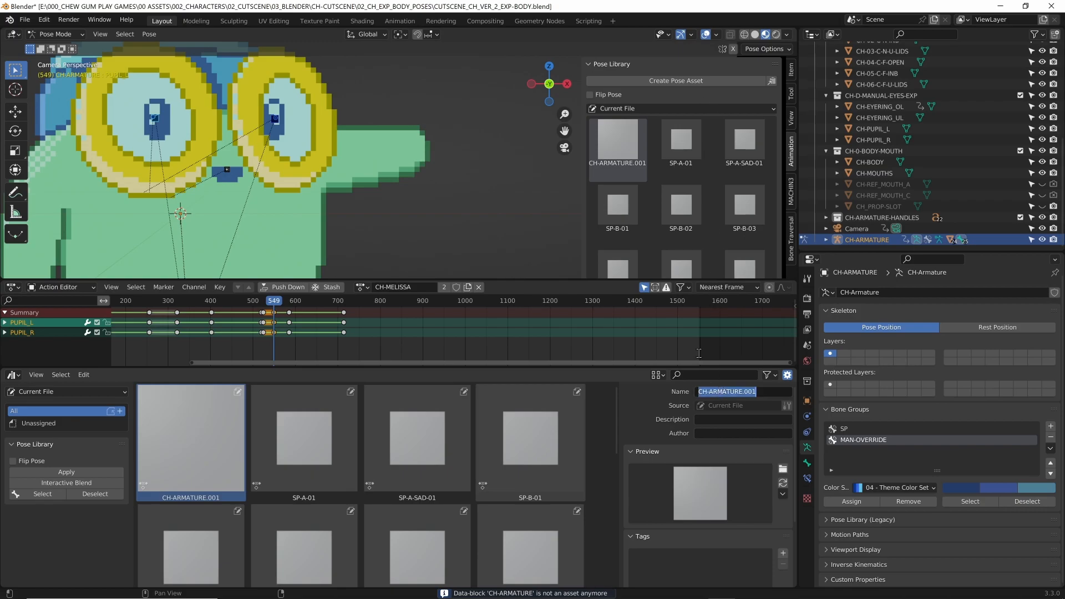
{"action": "type", "text": "Z="}
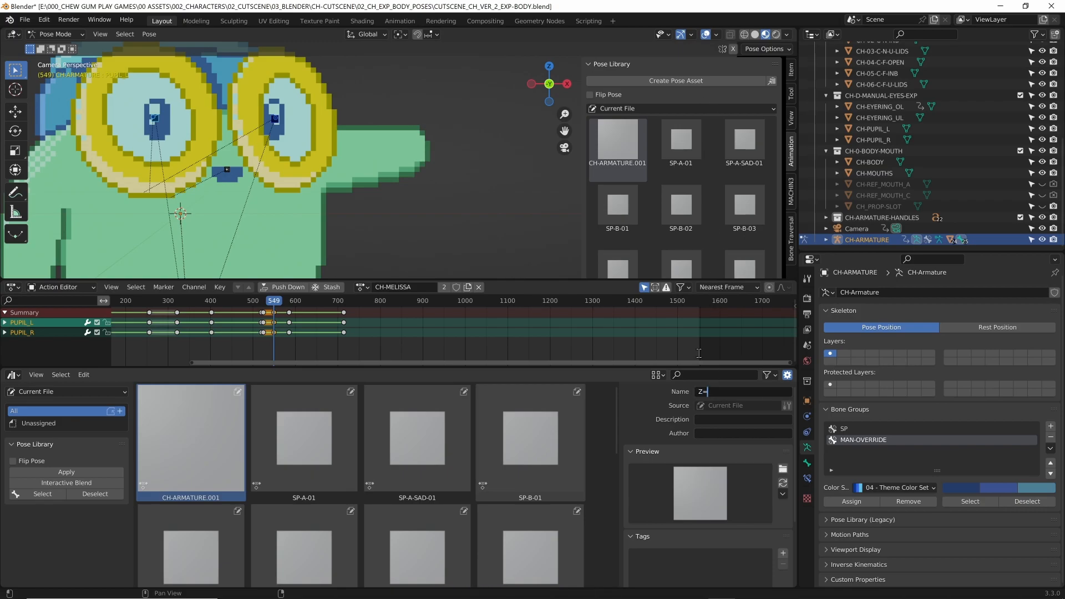
{"action": "type", "text": " PUPIL"}
{"action": "left_click", "coordinate": [588, 222]}
{"action": "scroll", "coordinate": [579, 224], "scroll_direction": "down", "scroll_amount": 8}
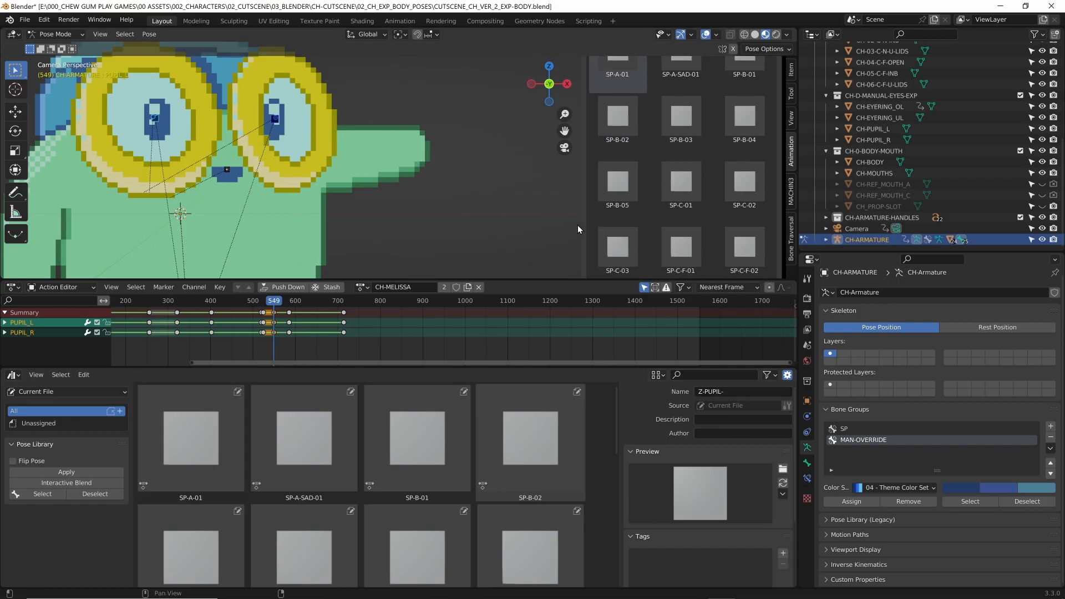
{"action": "scroll", "coordinate": [657, 203], "scroll_direction": "down", "scroll_amount": 5}
{"action": "scroll", "coordinate": [684, 238], "scroll_direction": "up", "scroll_amount": 1}
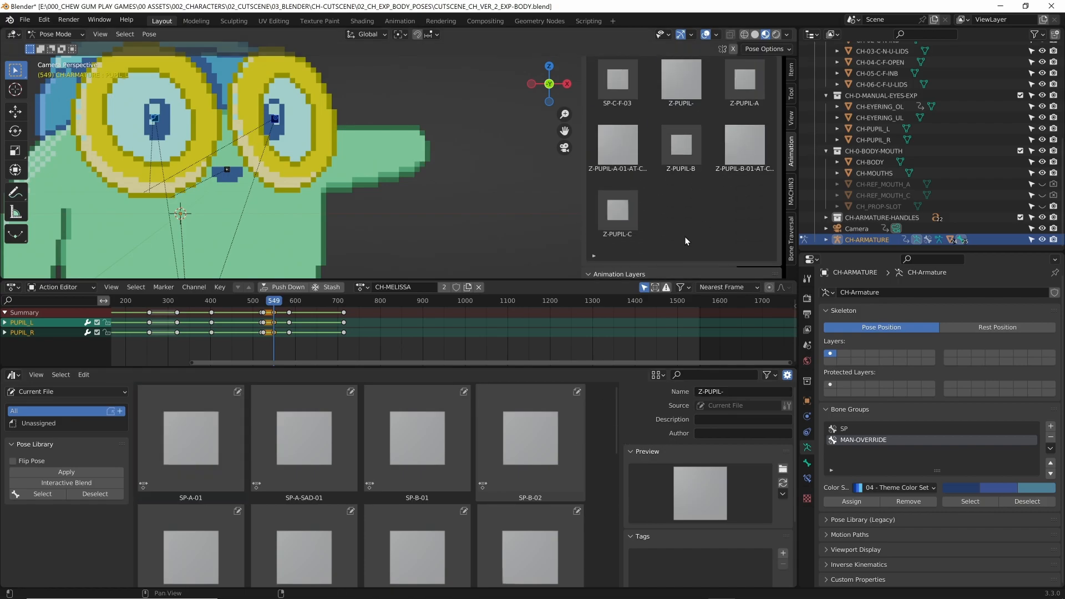
Complete the new pupil pose asset's name as Z-PUPIL-C-01-AT-CAM
{"action": "left_click", "coordinate": [738, 391]}
{"action": "left_click", "coordinate": [744, 391]}
{"action": "left_click", "coordinate": [731, 393]}
{"action": "left_click", "coordinate": [731, 393]}
{"action": "type", "text": "C"}
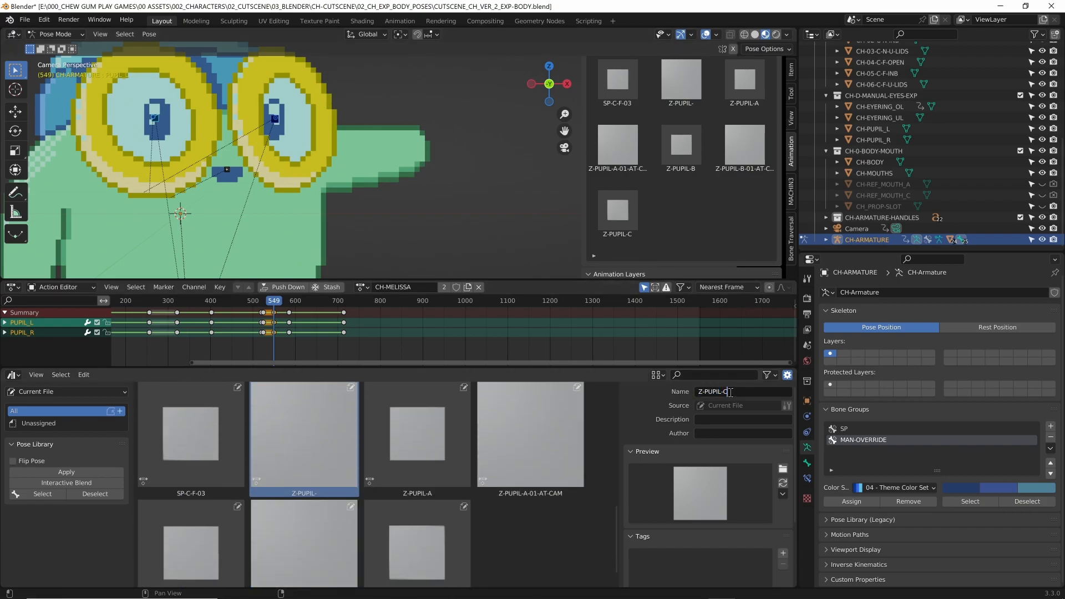
{"action": "type", "text": "-01-AT-CAM"}
{"action": "key", "text": "Return"}
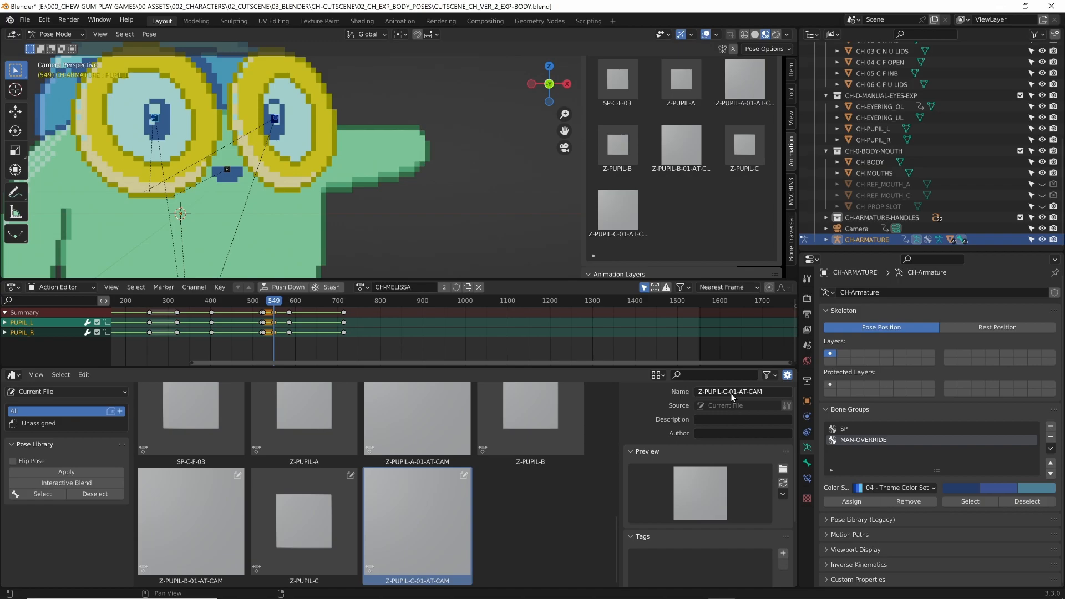
Deselect the pupil bones, save the file and return to Object Mode
{"action": "left_click", "coordinate": [457, 212]}
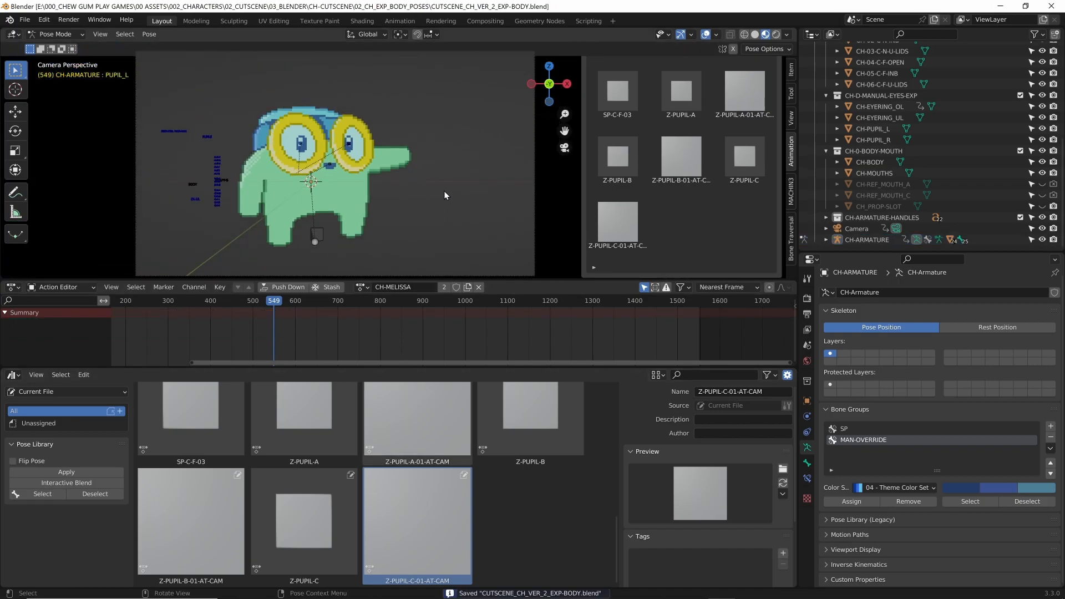
{"action": "key", "text": "ctrl+Tab"}
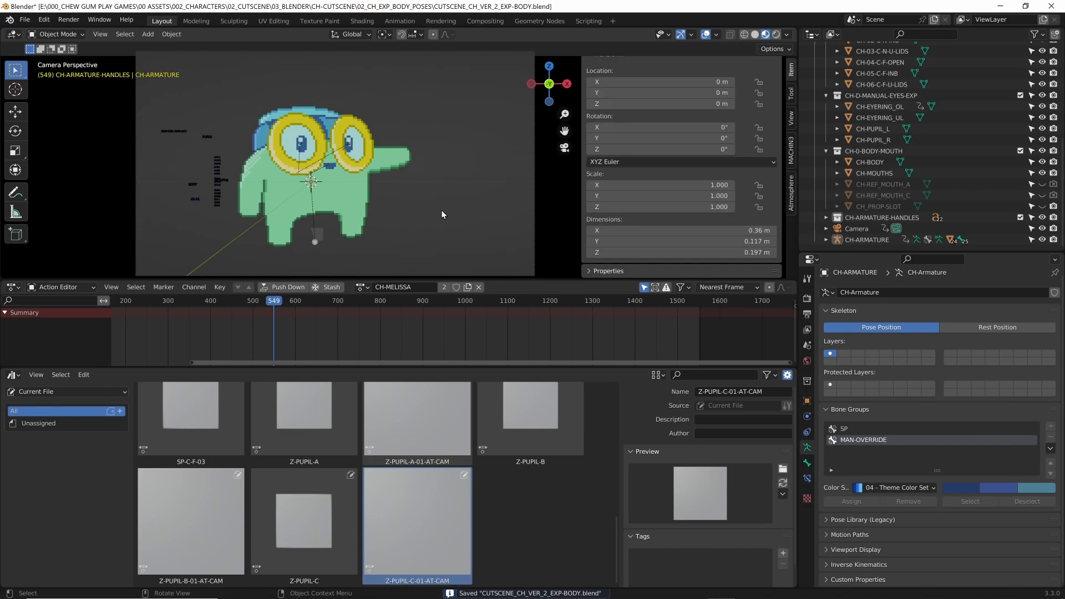
Hide CH-REF_MOUTH_A and CH-REF_MOUTH_C in the viewport and select CH_PROP-SLOT
{"action": "left_click", "coordinate": [441, 209]}
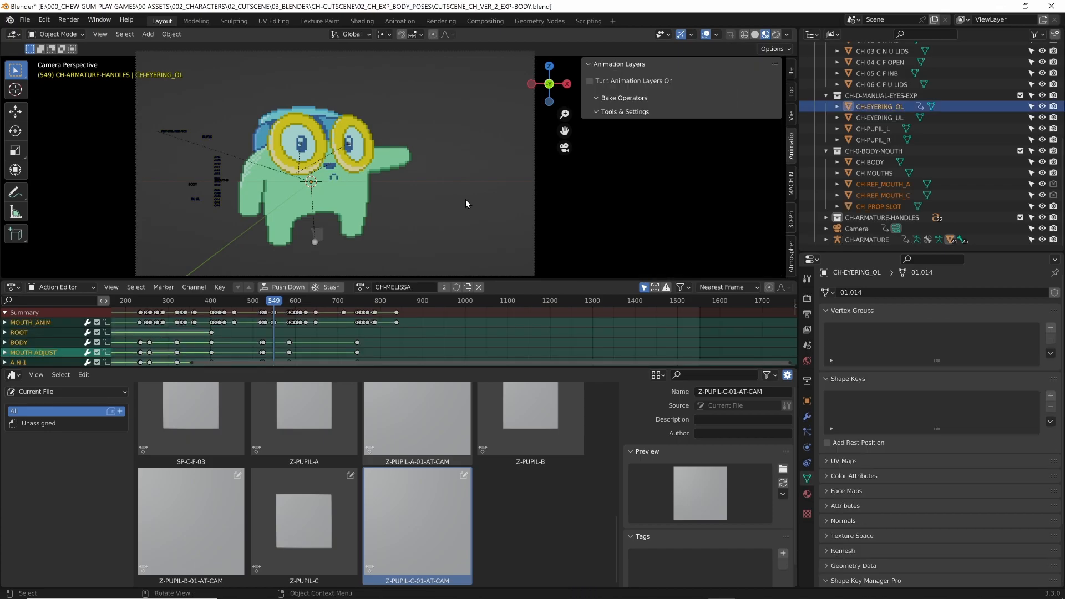
{"action": "left_click_drag", "start_coordinate": [1043, 185], "coordinate": [1043, 202]}
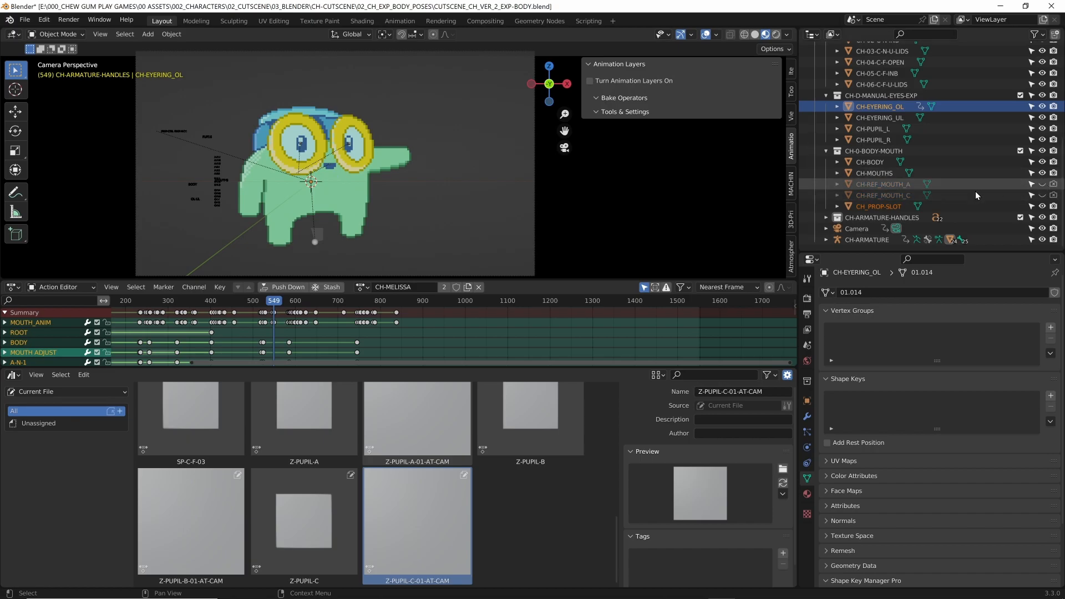
{"action": "left_click", "coordinate": [886, 208]}
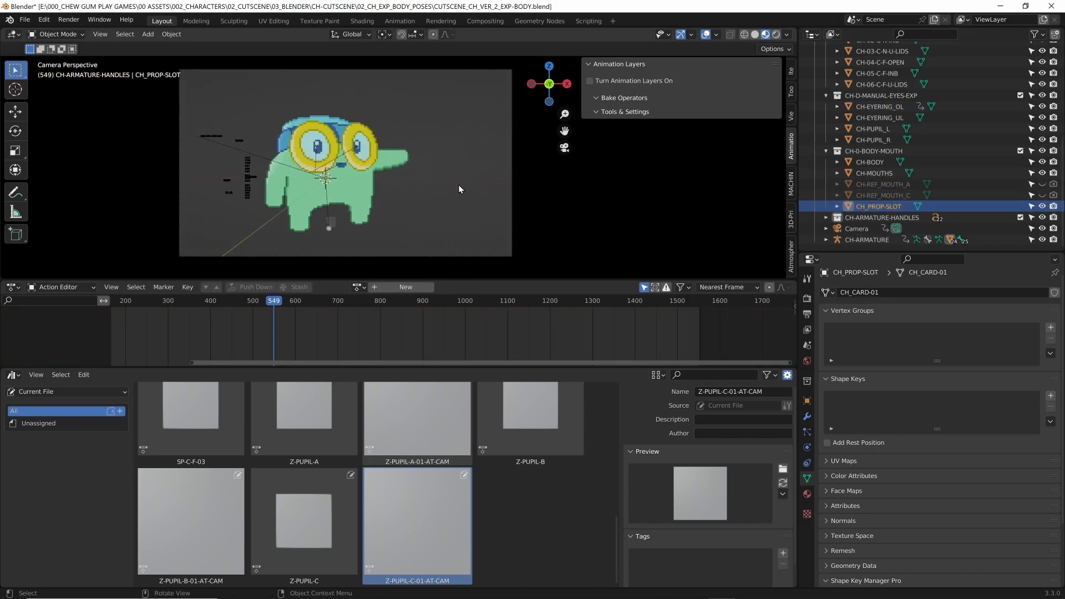
Unhide the mouth reference objects and view the character through the camera with nothing selected
{"action": "key", "text": "KP_Decimal"}
{"action": "key", "text": "alt+h"}
{"action": "key", "text": "alt+a"}
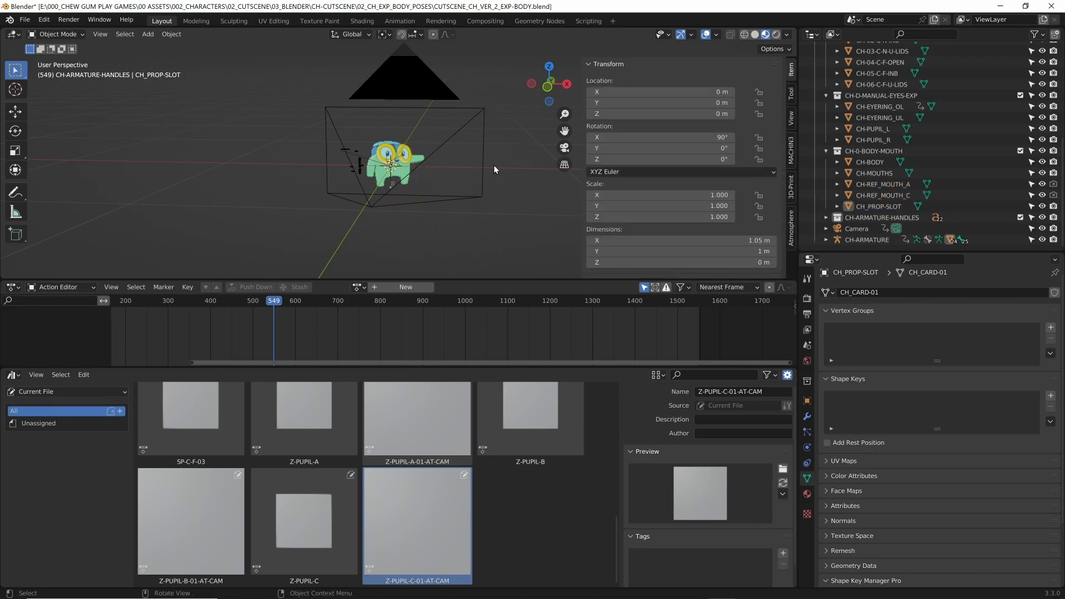
{"action": "scroll", "coordinate": [507, 192], "scroll_direction": "up", "scroll_amount": 6}
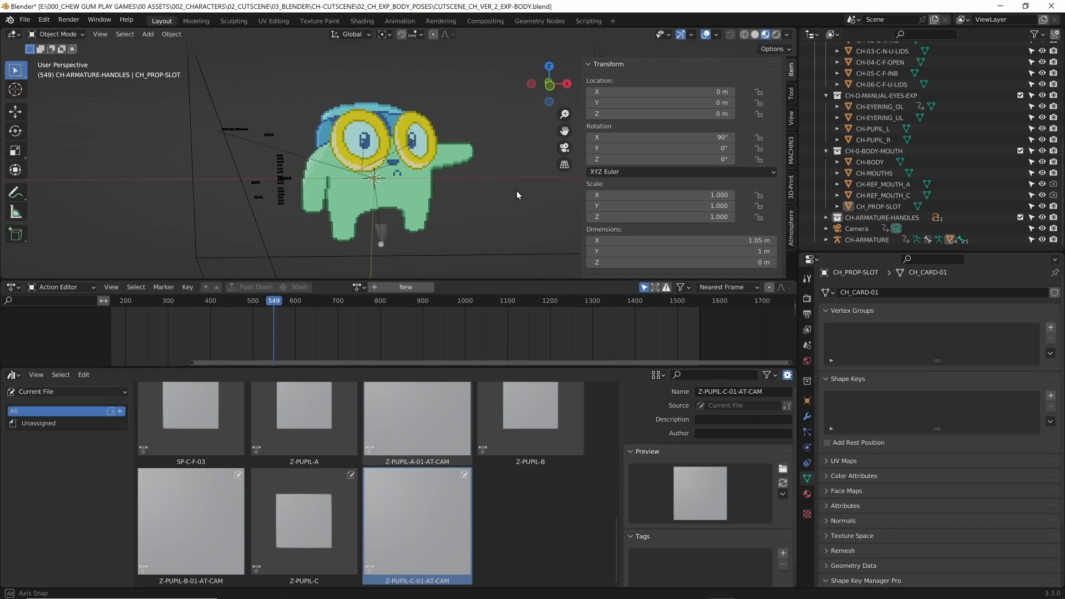
{"action": "key", "text": "KP_0"}
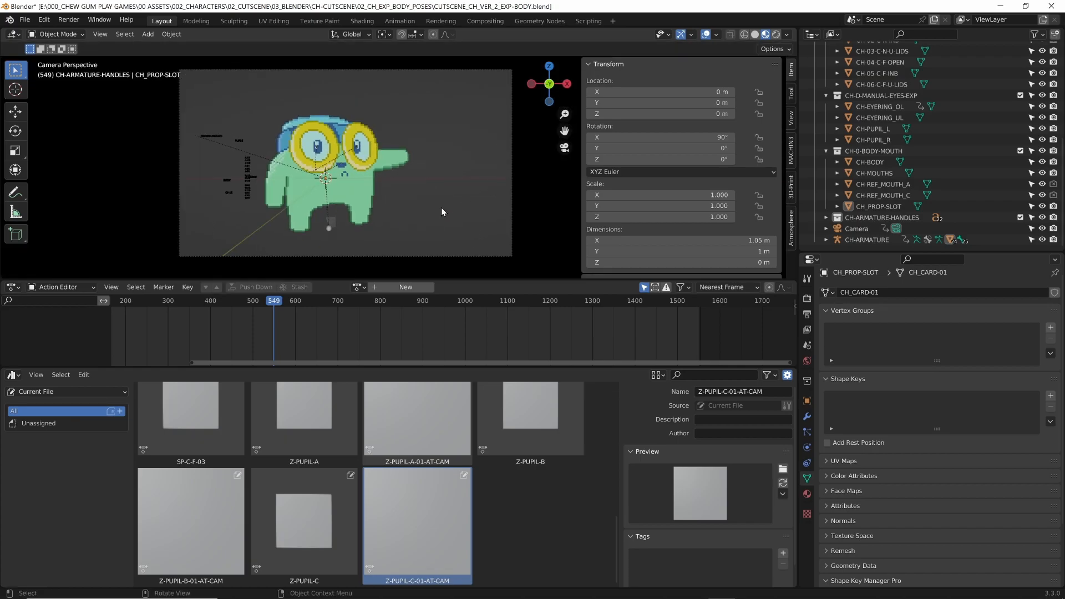
Select the character's CH-ARMATURE, enter Pose Mode and apply the SP-A-01 pose from the pose library
{"action": "left_click", "coordinate": [321, 228]}
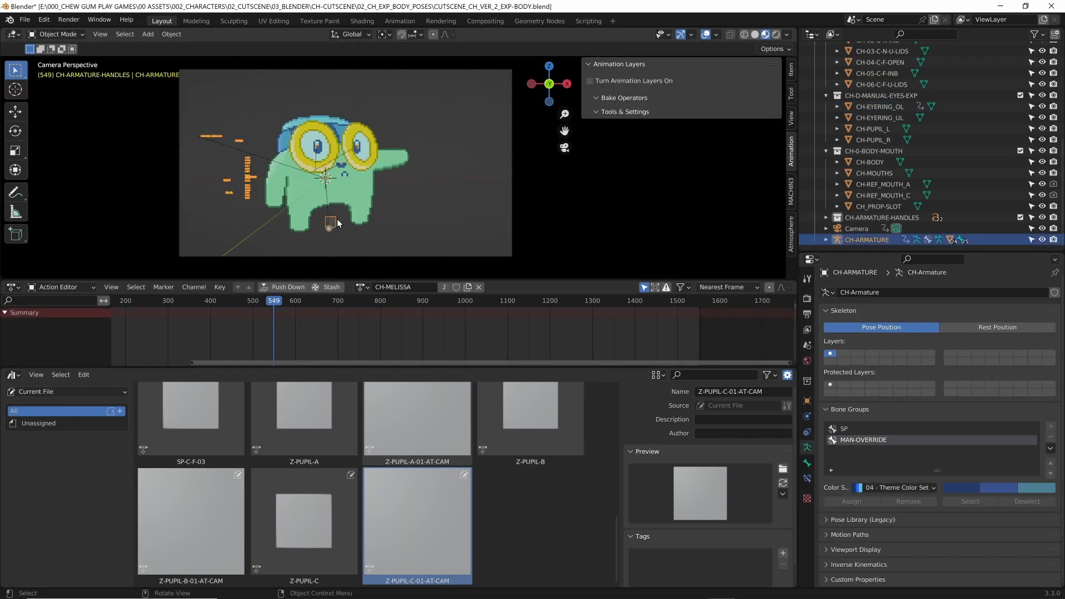
{"action": "key", "text": "ctrl+Tab"}
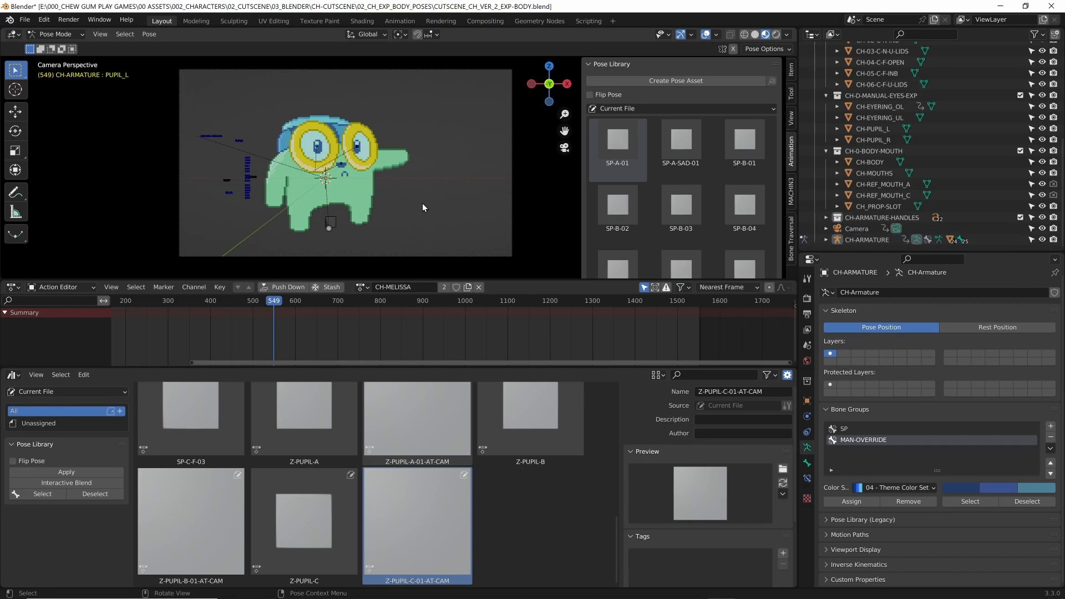
{"action": "left_click", "coordinate": [604, 148]}
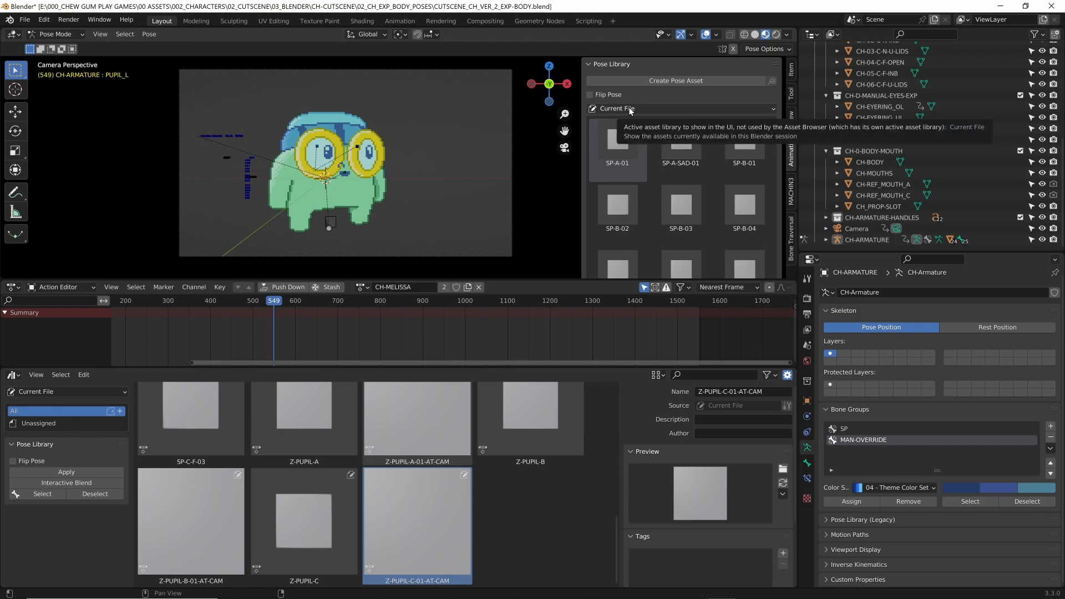
Delete the CH-REF_MOUTH_A and CH-REF_MOUTH_C reference objects and save the file
{"action": "scroll", "coordinate": [454, 202], "scroll_direction": "up", "scroll_amount": 3}
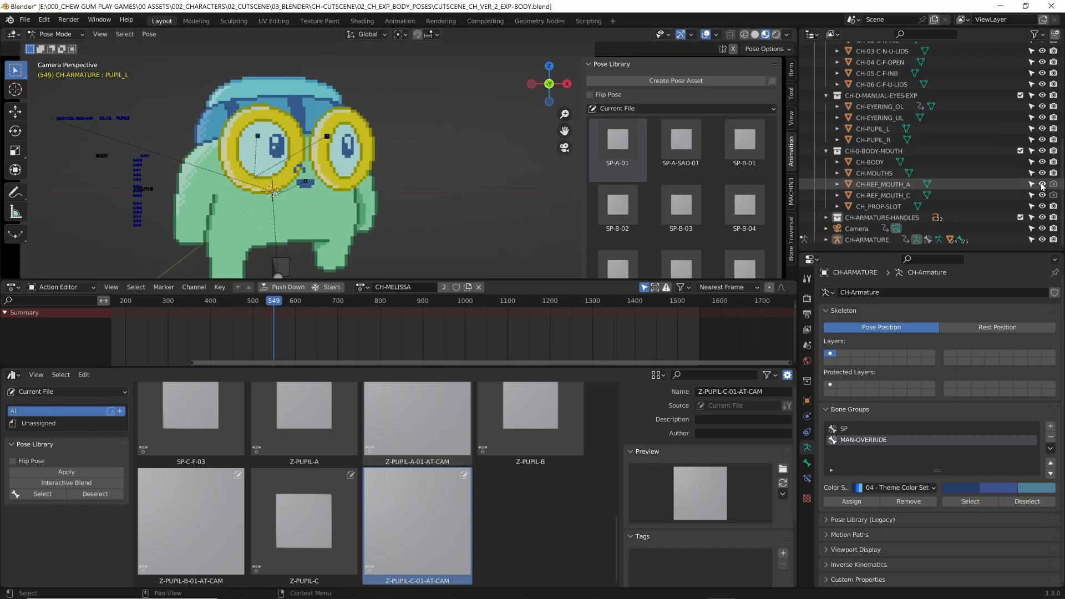
{"action": "left_click_drag", "start_coordinate": [877, 188], "coordinate": [876, 197]}
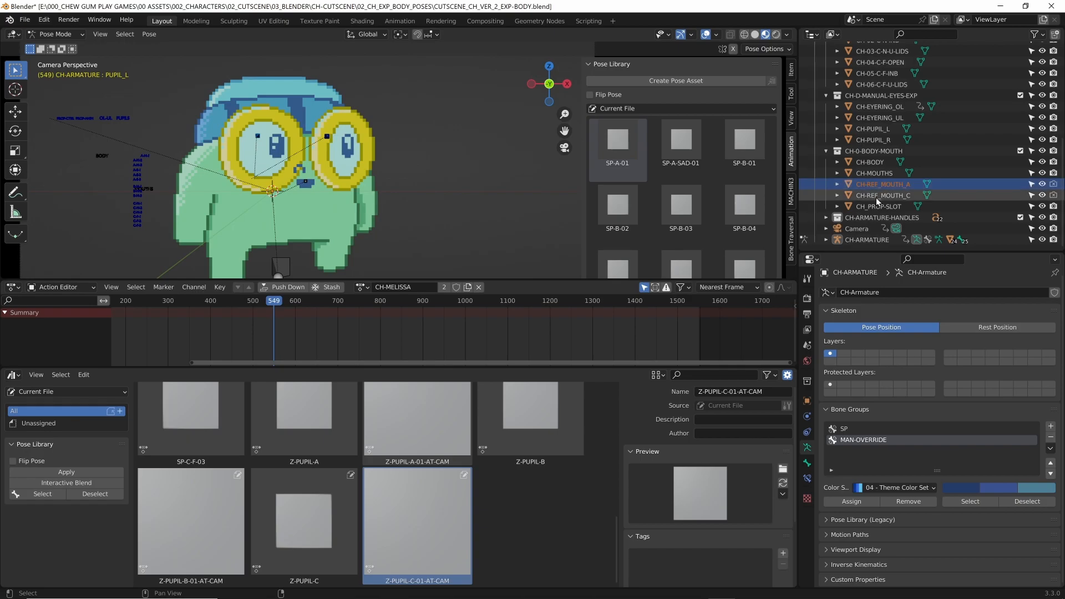
{"action": "key", "text": "Delete"}
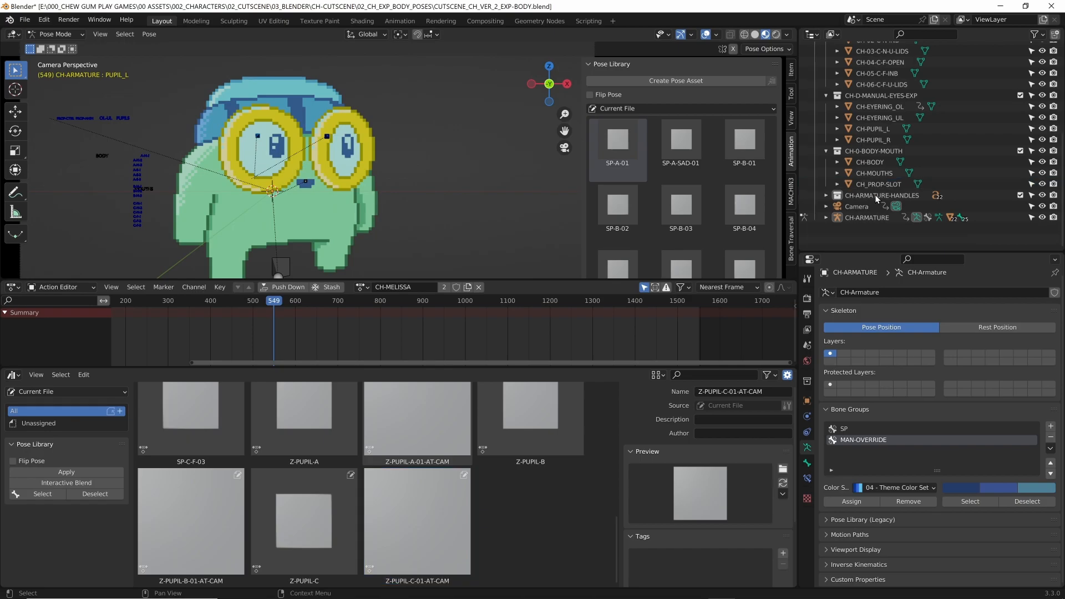
{"action": "key", "text": "ctrl+s"}
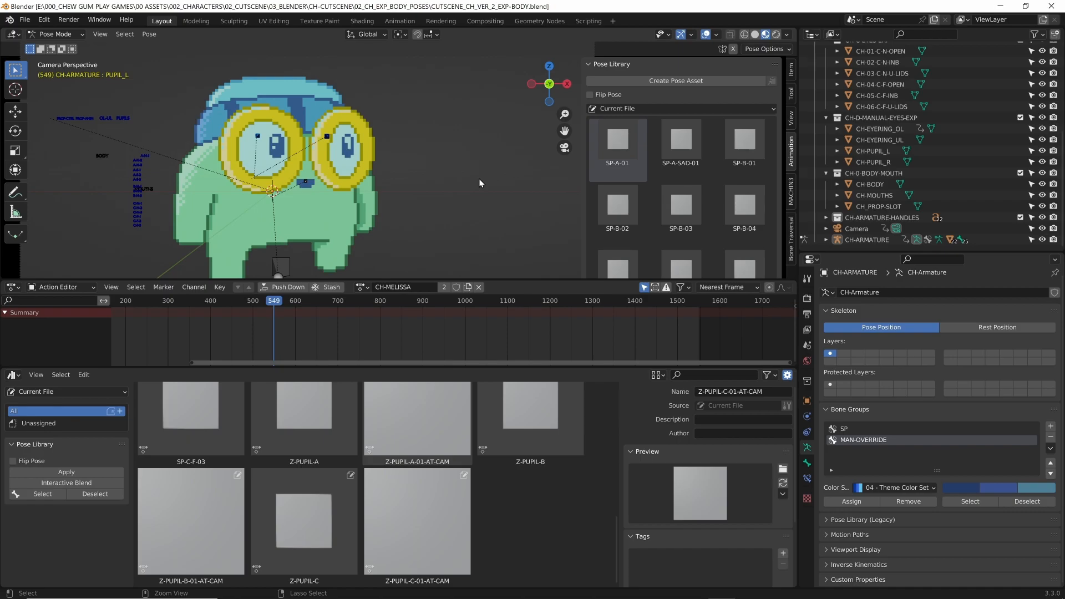
Compare the SP-A-01 and SP-A-SAD-01 poses on the character, ending on SP-A-01
{"action": "left_click", "coordinate": [627, 137]}
{"action": "left_click", "coordinate": [694, 141]}
{"action": "left_click", "coordinate": [618, 149]}
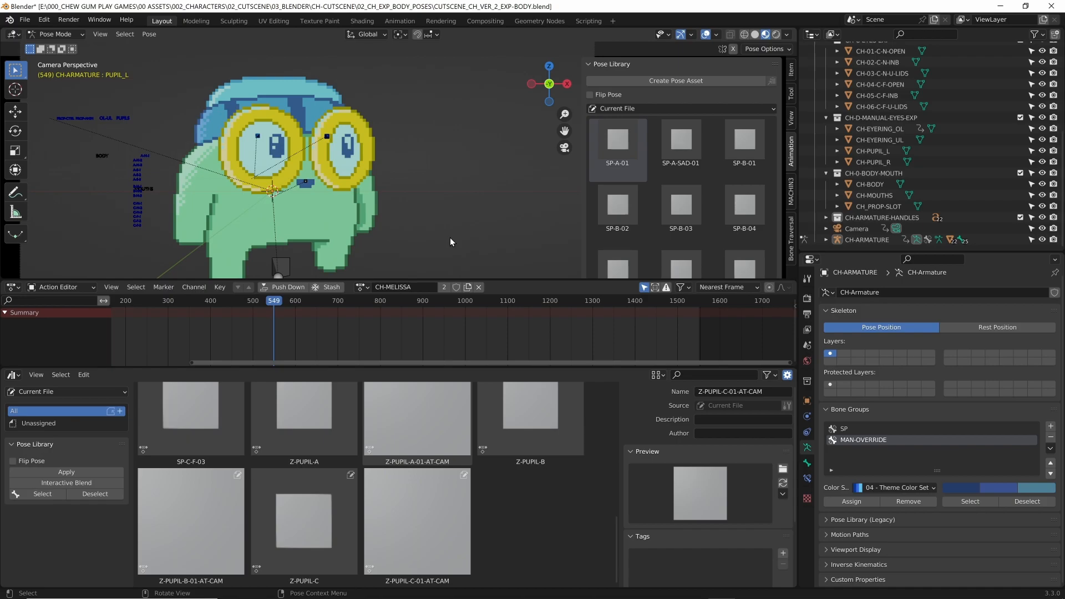
Examine the pixel alignment between the character's nose, eye rings and face up close, then check the whole figure
{"action": "scroll", "coordinate": [337, 183], "scroll_direction": "up", "scroll_amount": 4}
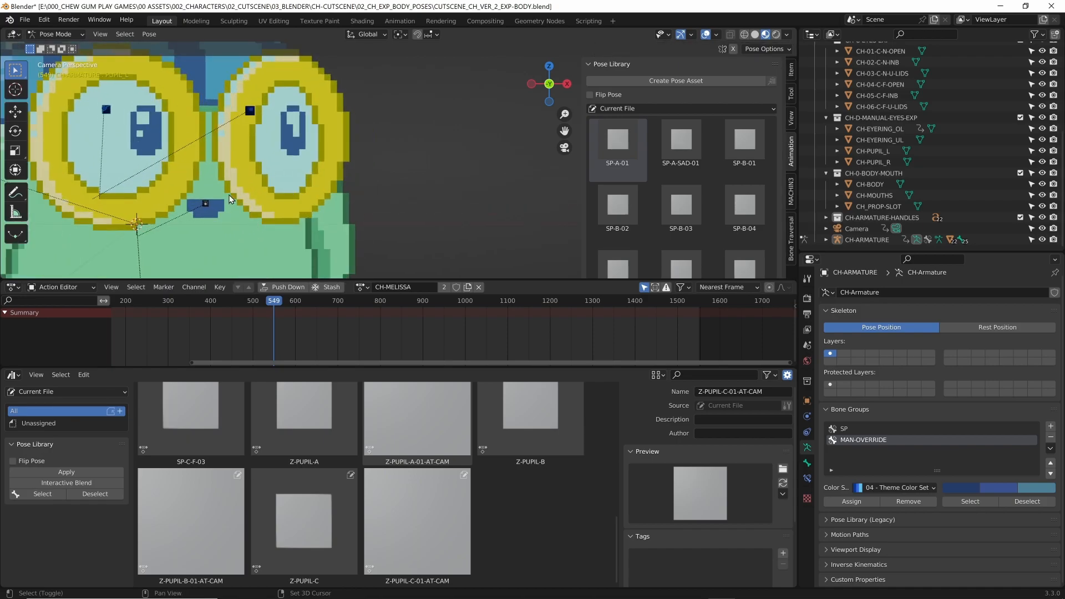
{"action": "middle_click_drag", "start_coordinate": [228, 196], "coordinate": [380, 156], "text": "shift"}
{"action": "scroll", "coordinate": [292, 184], "scroll_direction": "up", "scroll_amount": 8}
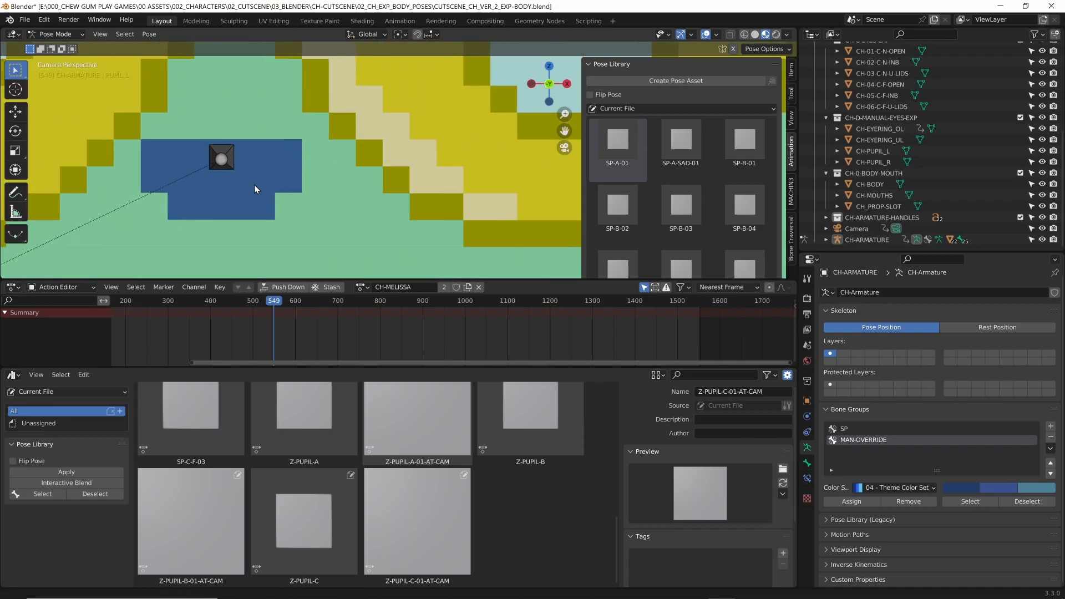
{"action": "middle_click_drag", "start_coordinate": [242, 185], "coordinate": [403, 178], "text": "shift"}
{"action": "scroll", "coordinate": [388, 179], "scroll_direction": "up", "scroll_amount": 6}
{"action": "middle_click_drag", "start_coordinate": [250, 185], "coordinate": [382, 235], "text": "shift"}
{"action": "scroll", "coordinate": [309, 195], "scroll_direction": "up", "scroll_amount": 4}
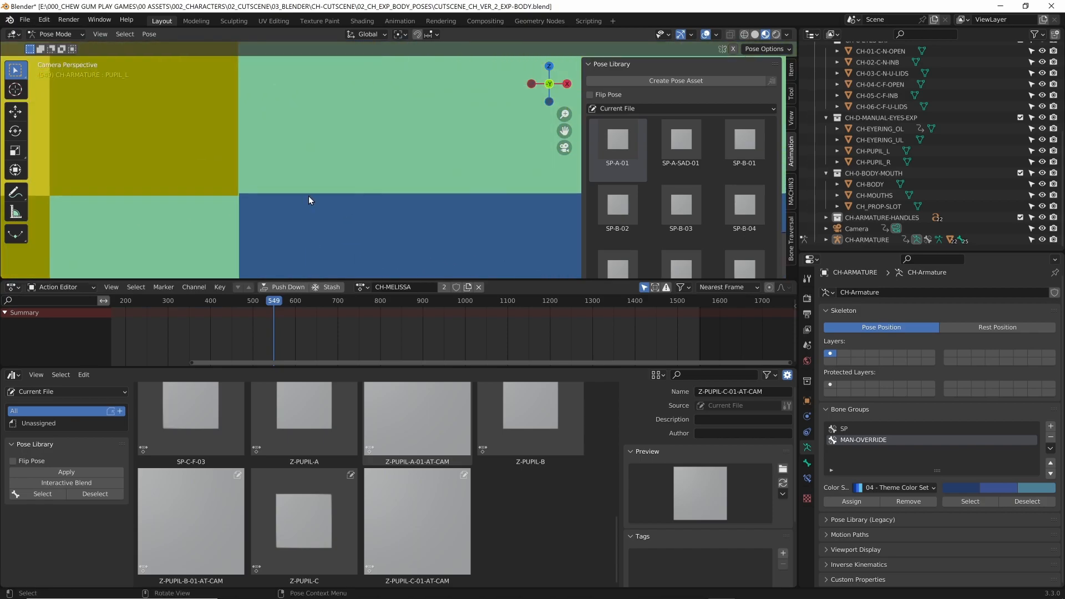
{"action": "middle_click_drag", "start_coordinate": [305, 193], "coordinate": [397, 171], "text": "shift"}
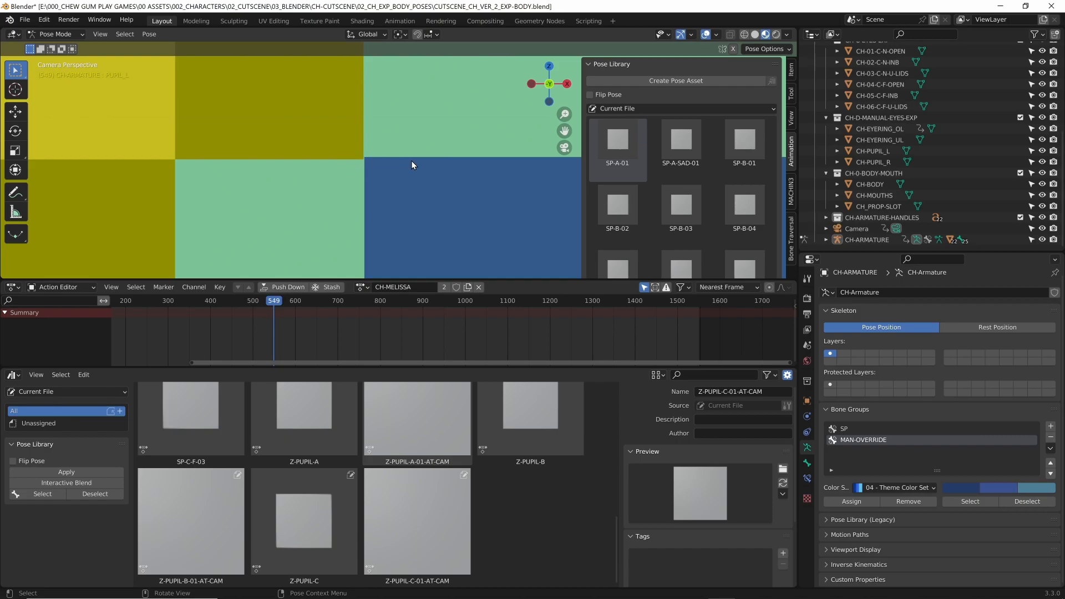
{"action": "scroll", "coordinate": [412, 161], "scroll_direction": "down", "scroll_amount": 15}
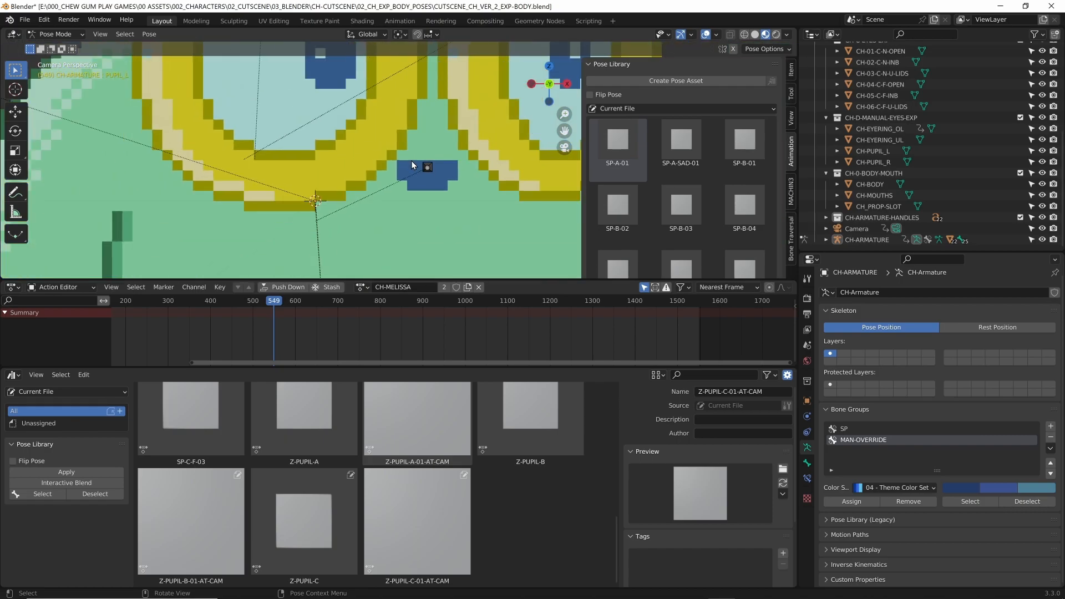
{"action": "scroll", "coordinate": [418, 161], "scroll_direction": "down", "scroll_amount": 5}
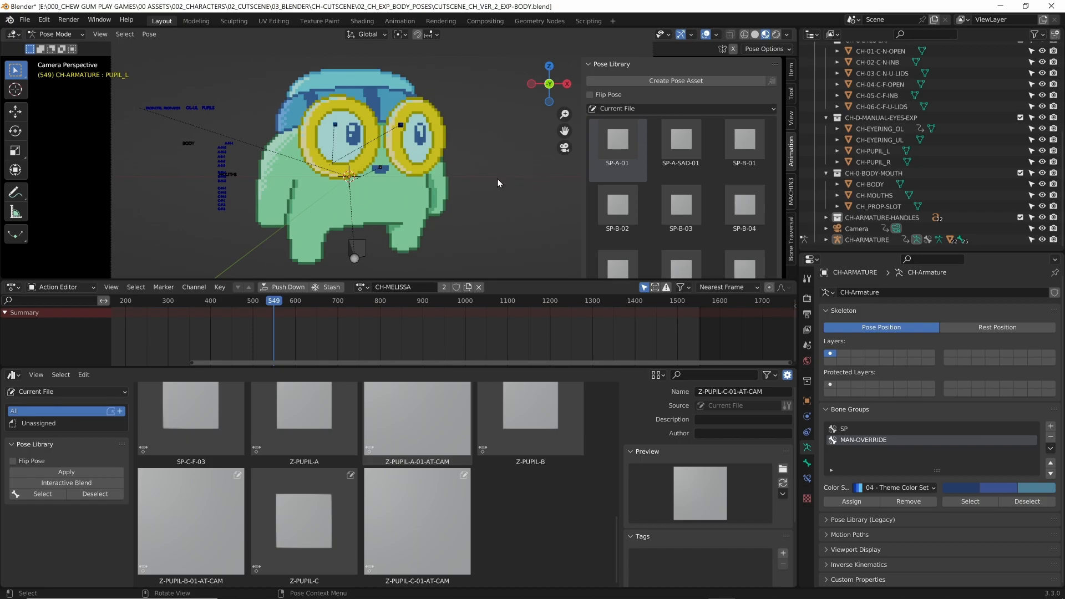
Test the SP-C-F-03 pose with the Z-PUPIL-A pupil pose on the character, then reapply SP-C-F-03
{"action": "scroll", "coordinate": [640, 198], "scroll_direction": "down", "scroll_amount": 10}
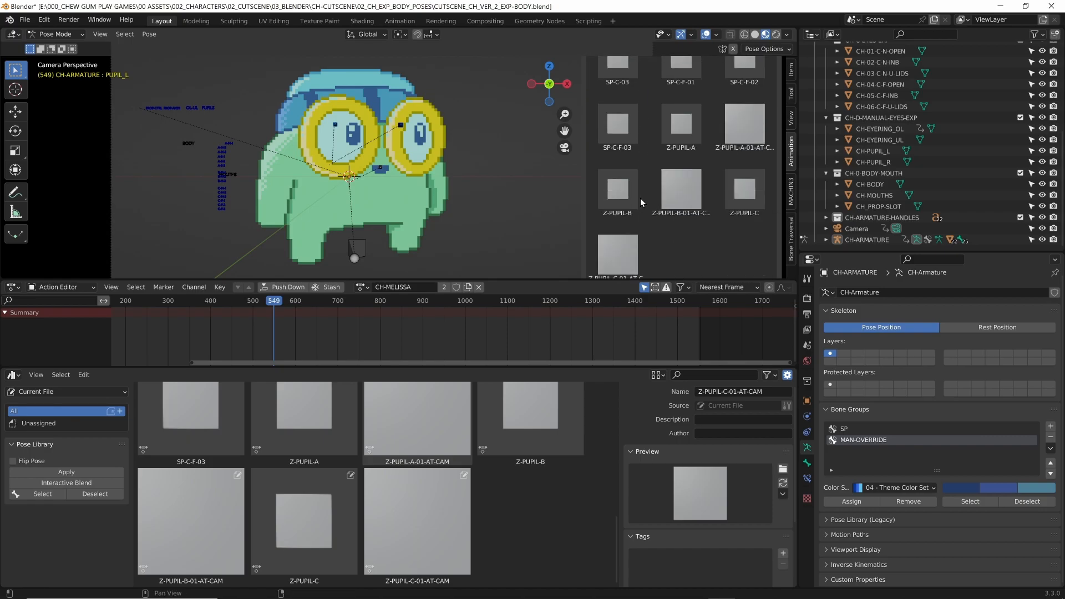
{"action": "double_click", "coordinate": [617, 125]}
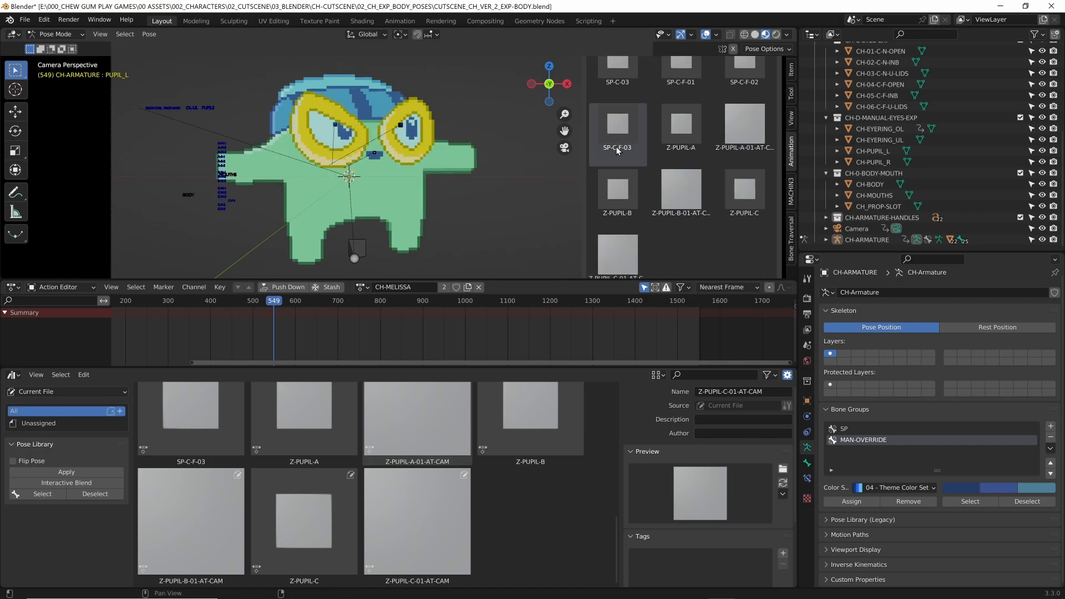
{"action": "double_click", "coordinate": [680, 135]}
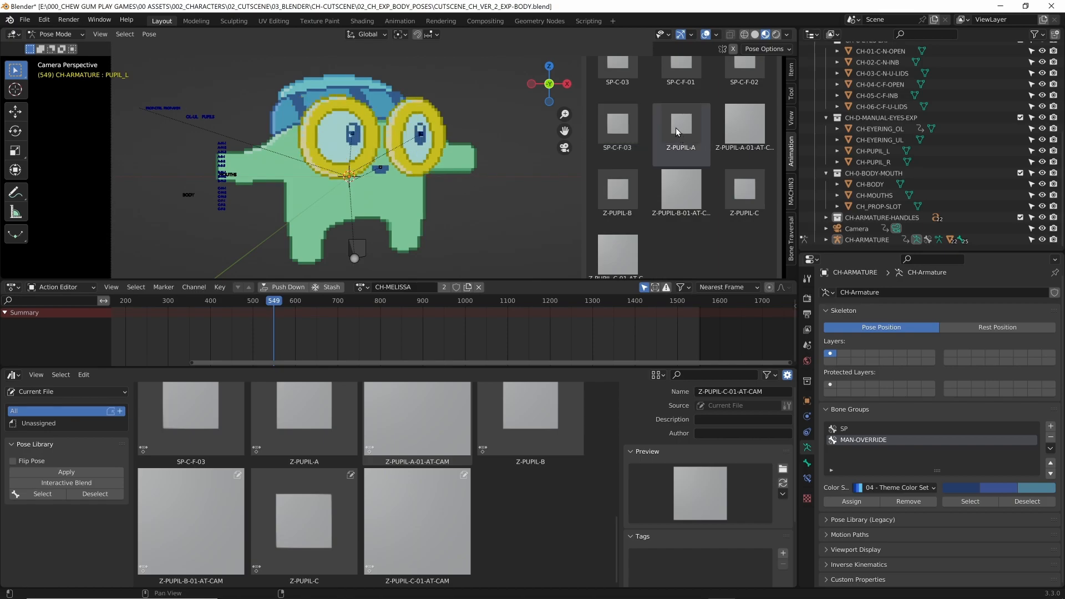
{"action": "double_click", "coordinate": [623, 125]}
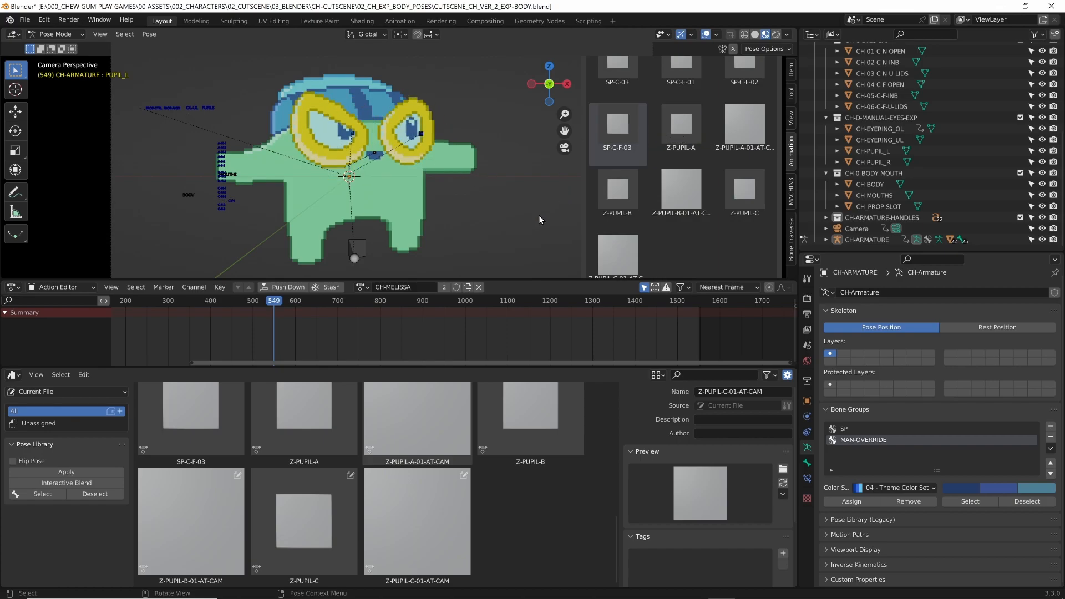
Test the Z-PUPIL-C and Z-PUPIL-C-01-AT-CAM pupil poses on the SP-C-F-03 body pose
{"action": "scroll", "coordinate": [594, 177], "scroll_direction": "down", "scroll_amount": 1}
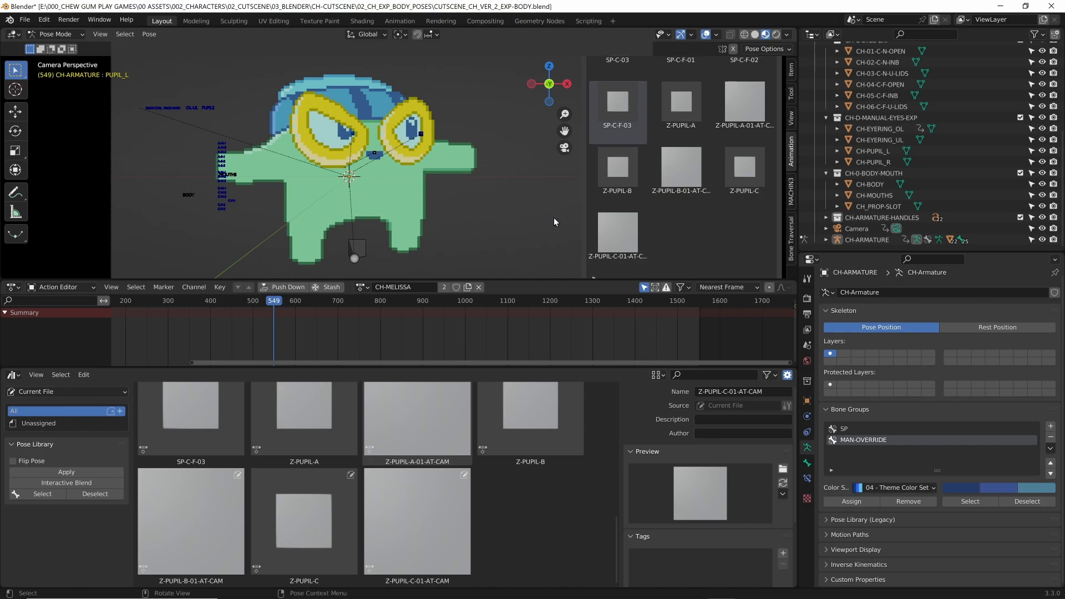
{"action": "double_click", "coordinate": [617, 236]}
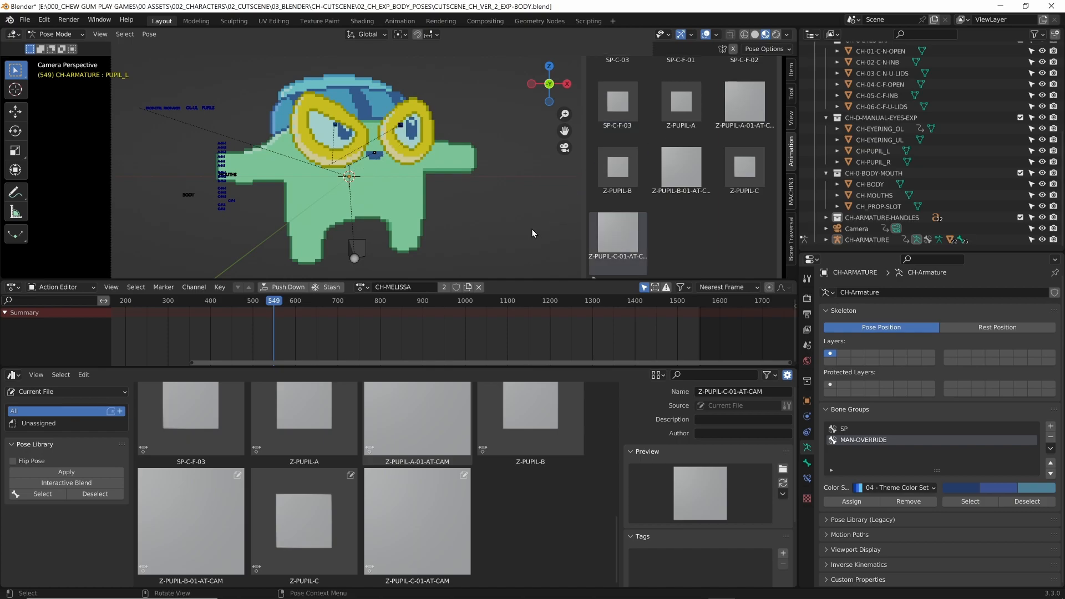
{"action": "left_click", "coordinate": [614, 111]}
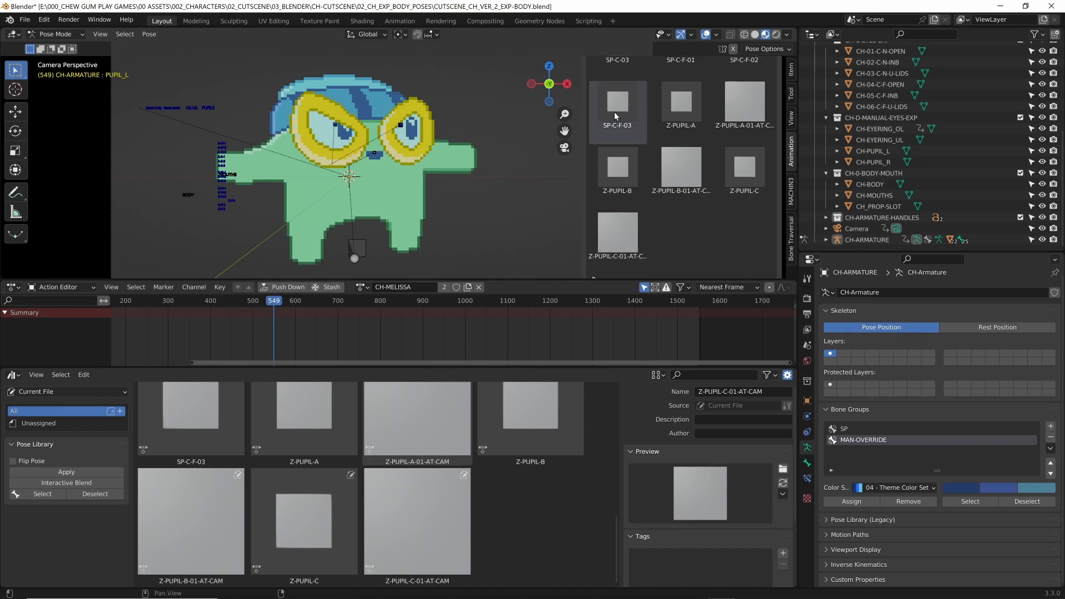
{"action": "left_click", "coordinate": [745, 167]}
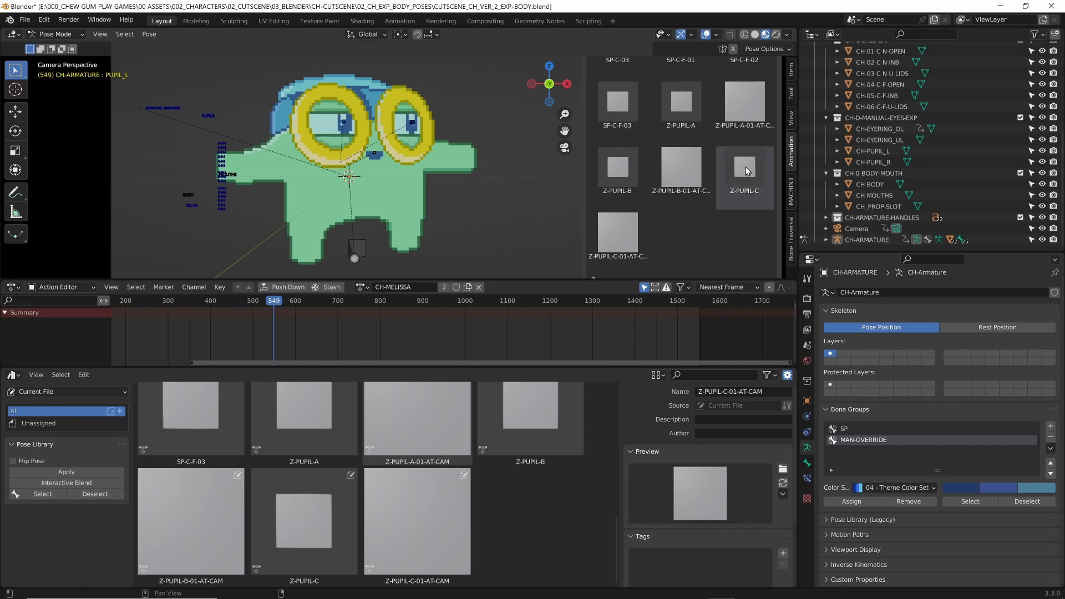
{"action": "left_click", "coordinate": [613, 232]}
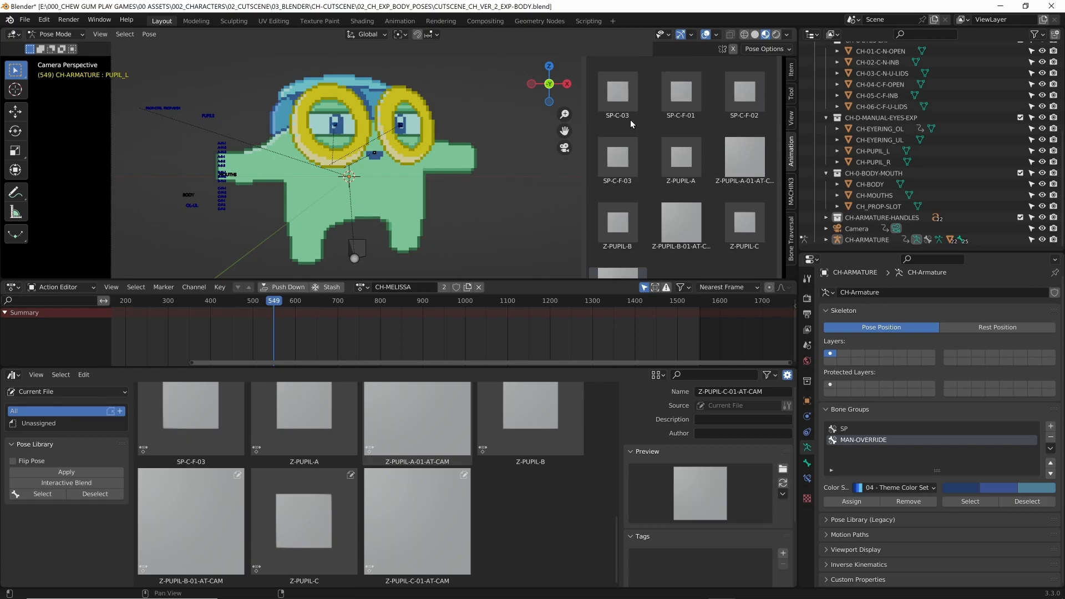
Apply the SP-B-05 body pose and test its pupils with Z-PUPIL-B, finishing with Z-PUPIL-B-01-AT-CAM
{"action": "scroll", "coordinate": [630, 119], "scroll_direction": "up", "scroll_amount": 2}
{"action": "left_click", "coordinate": [626, 105]}
{"action": "scroll", "coordinate": [626, 89], "scroll_direction": "up", "scroll_amount": 2}
{"action": "left_click", "coordinate": [625, 86]}
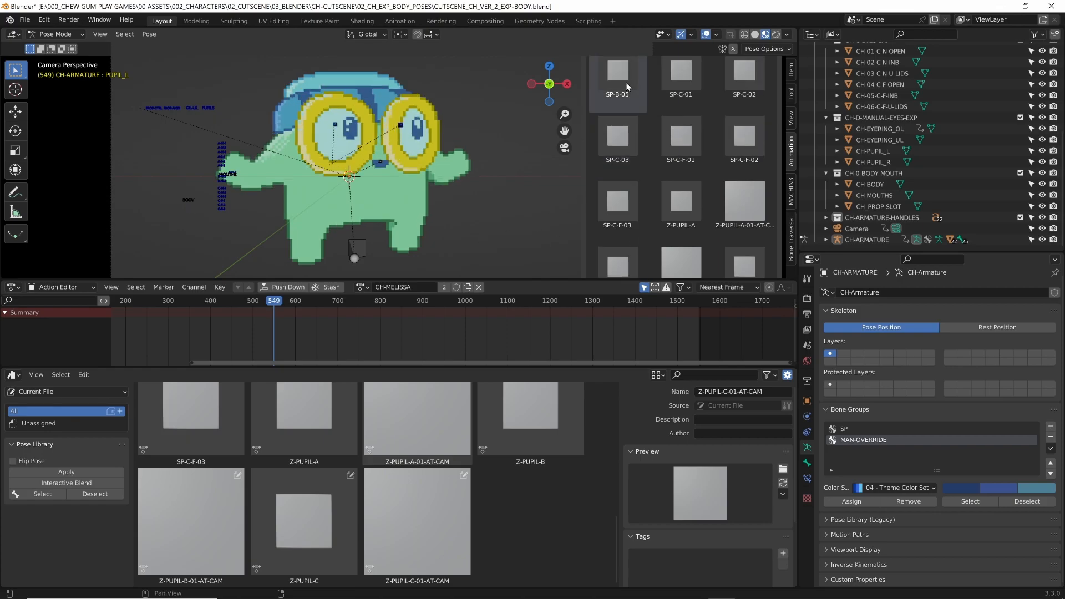
{"action": "scroll", "coordinate": [683, 214], "scroll_direction": "down", "scroll_amount": 2}
{"action": "left_click", "coordinate": [631, 234]}
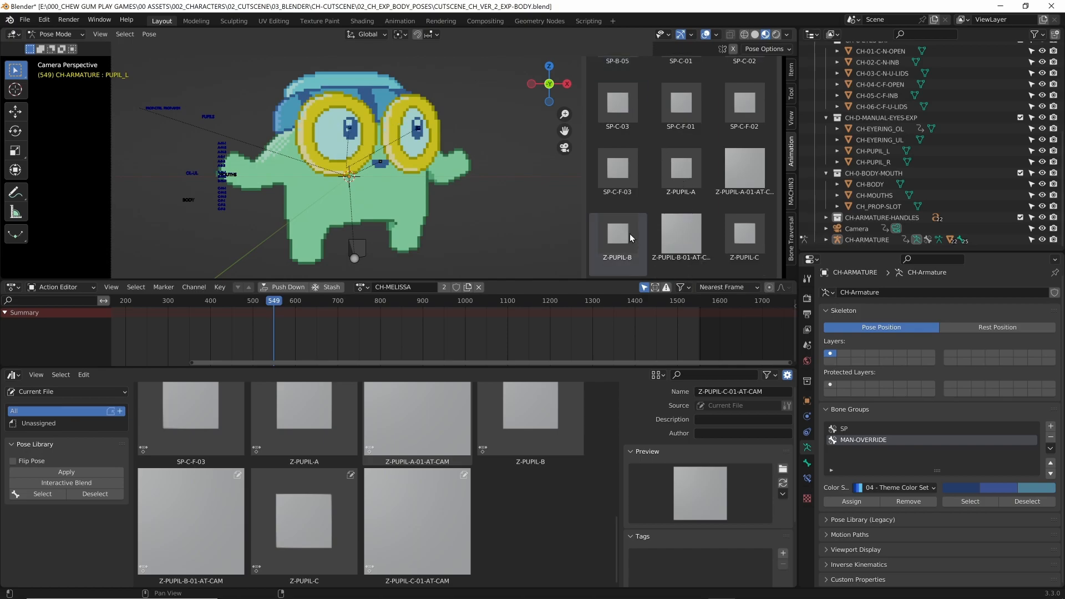
{"action": "left_click", "coordinate": [681, 231]}
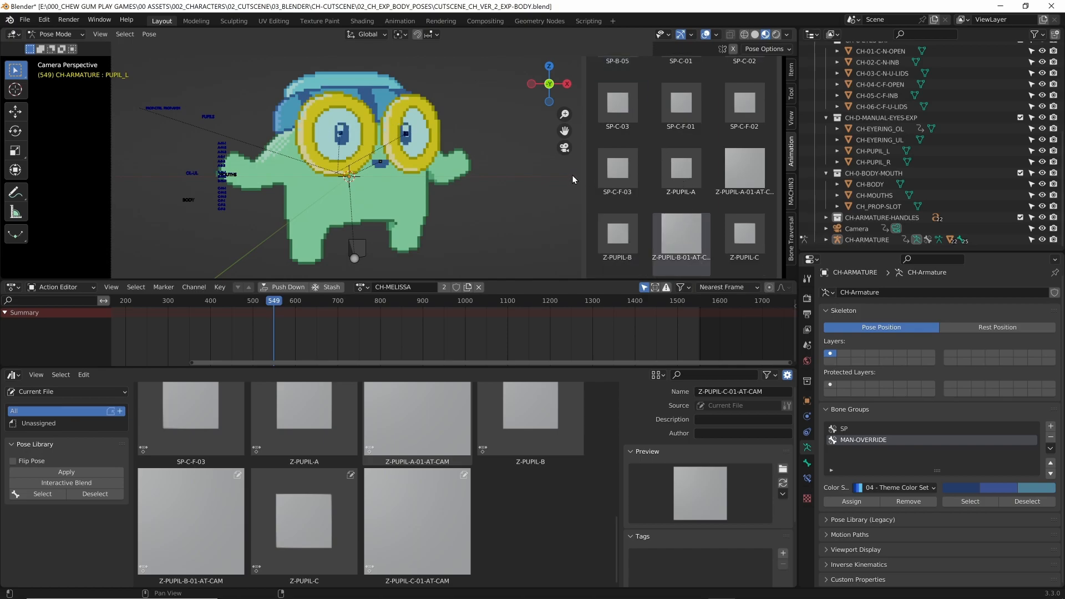
Save the file with the tested pose applied and return the armature to Object Mode
{"action": "scroll", "coordinate": [569, 225], "scroll_direction": "down", "scroll_amount": 4}
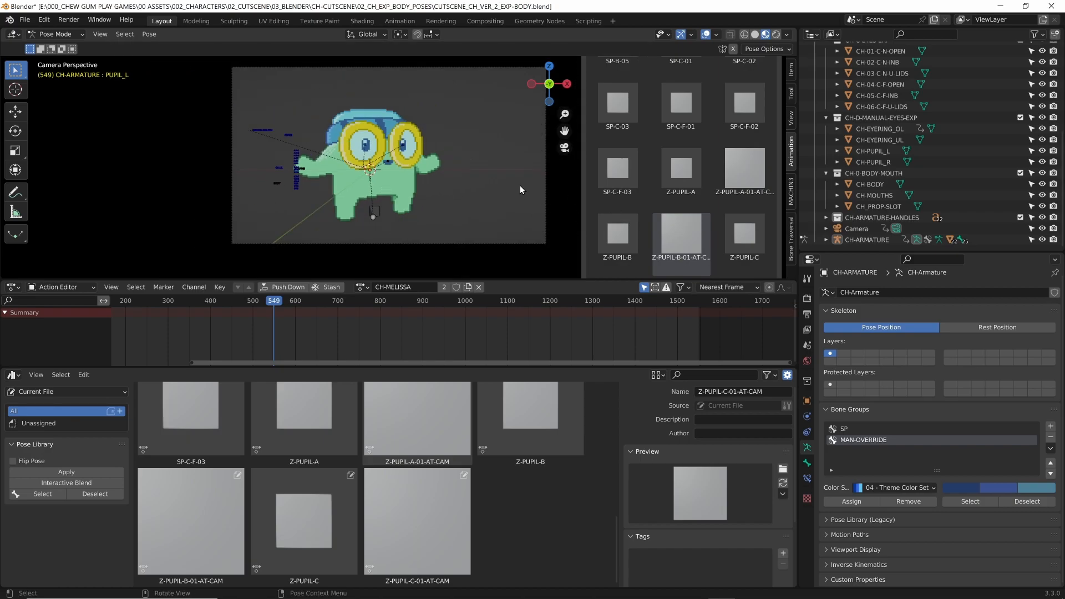
{"action": "scroll", "coordinate": [517, 189], "scroll_direction": "up", "scroll_amount": 3}
{"action": "key", "text": "ctrl+s"}
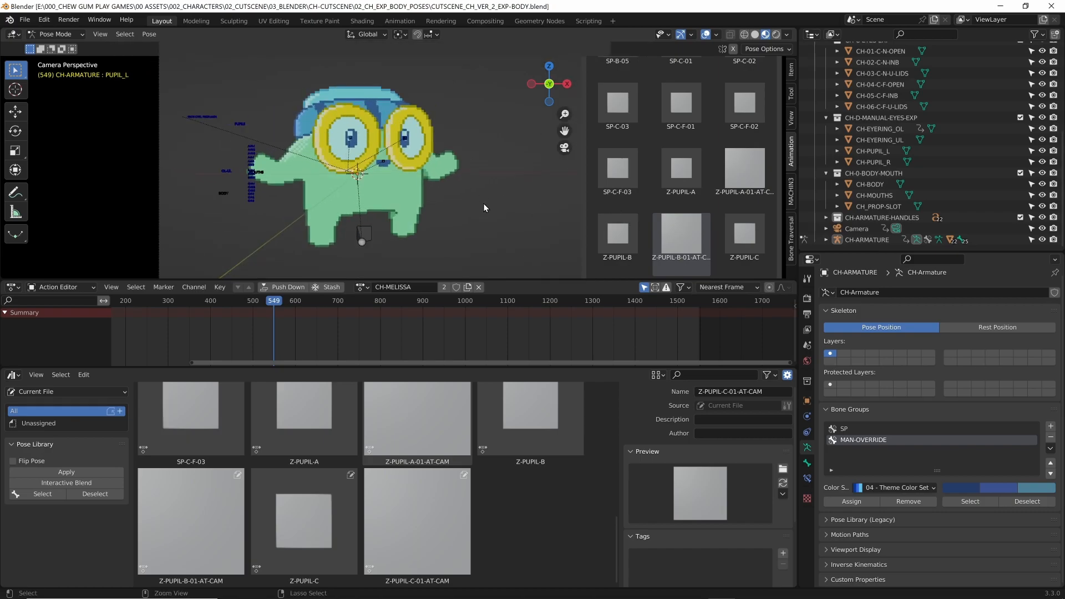
{"action": "key", "text": "ctrl+Tab"}
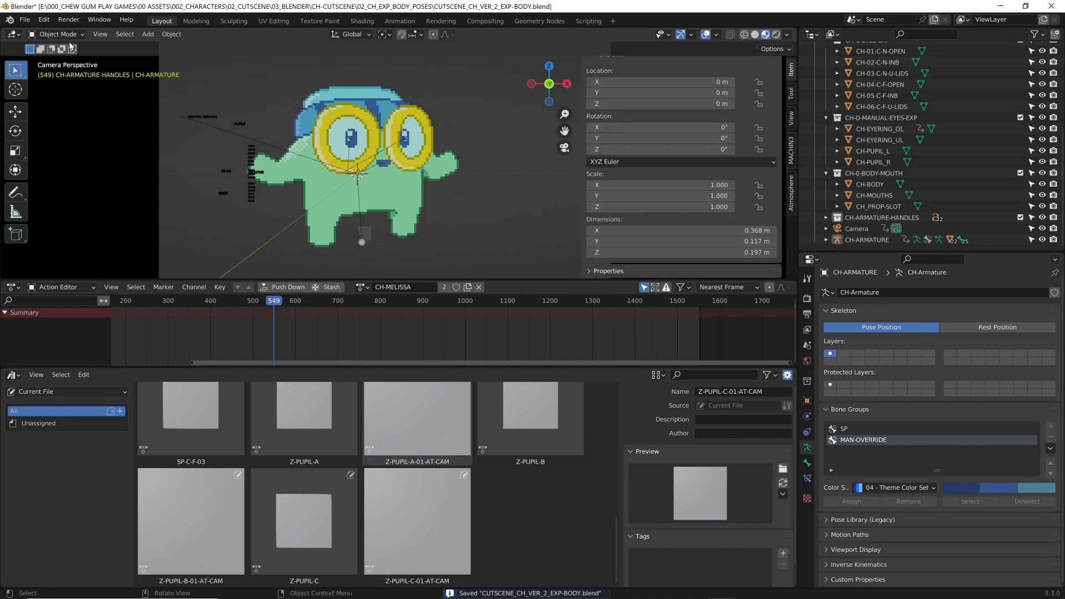
Open the recent file melissa_cutscene.blend, saving the changes to the current character file
{"action": "left_click", "coordinate": [24, 19]}
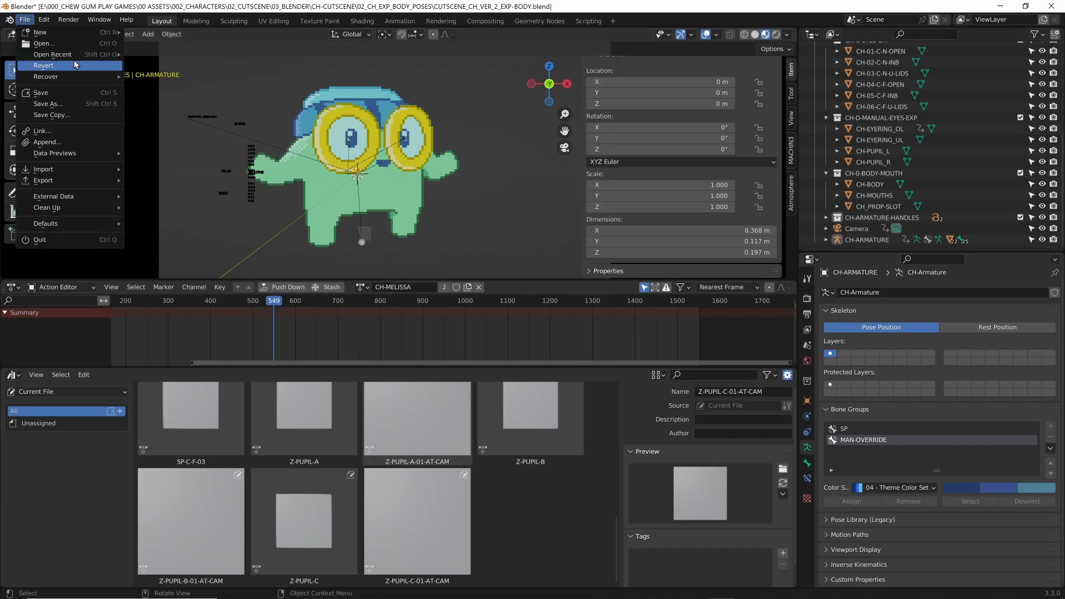
{"action": "mouse_move", "coordinate": [75, 56]}
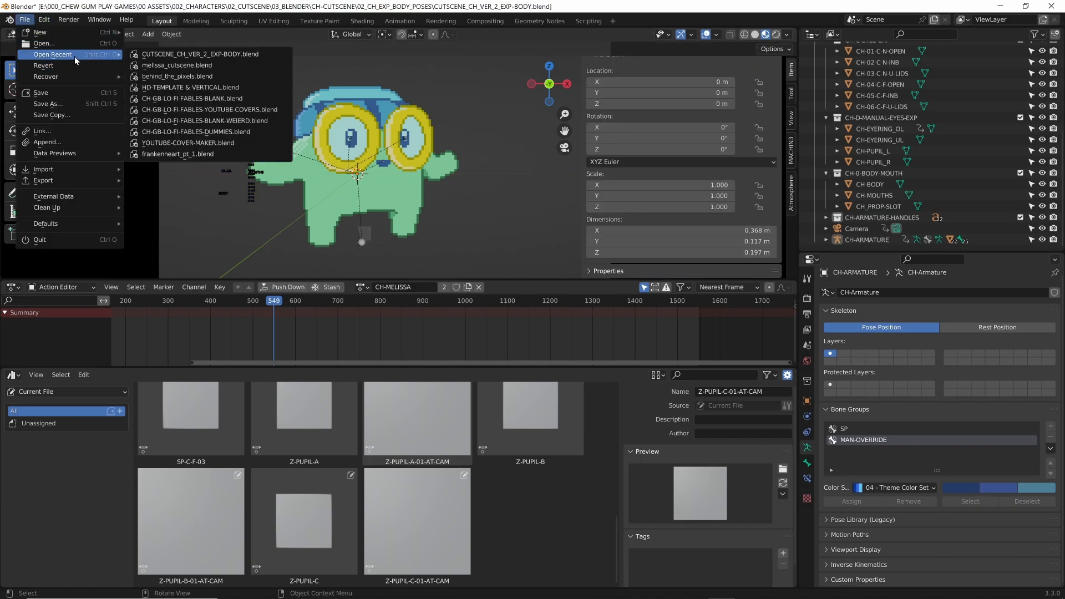
{"action": "left_click", "coordinate": [190, 65]}
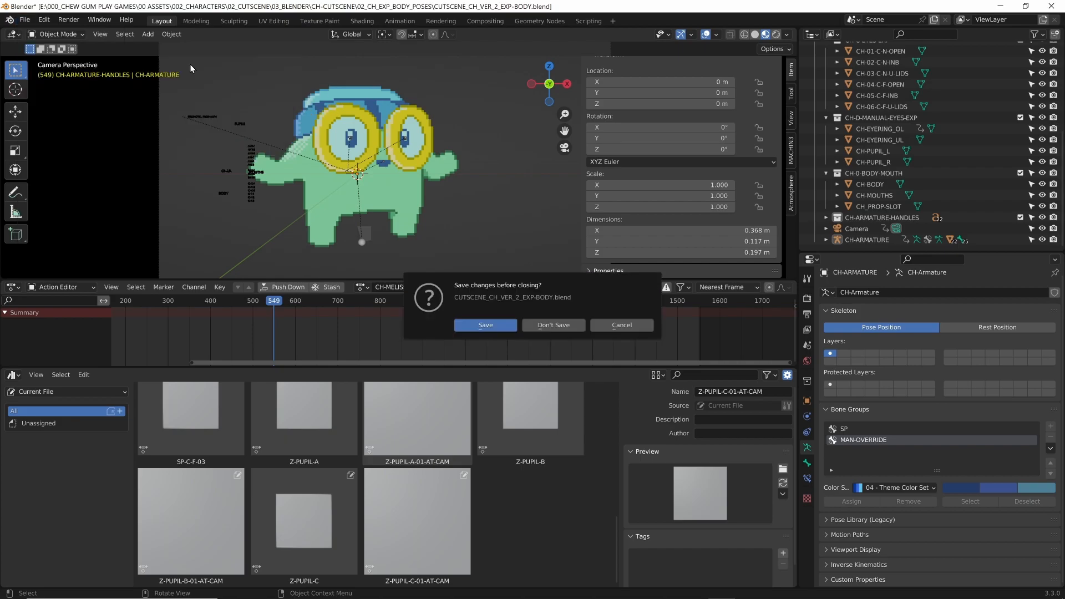
{"action": "left_click", "coordinate": [485, 325]}
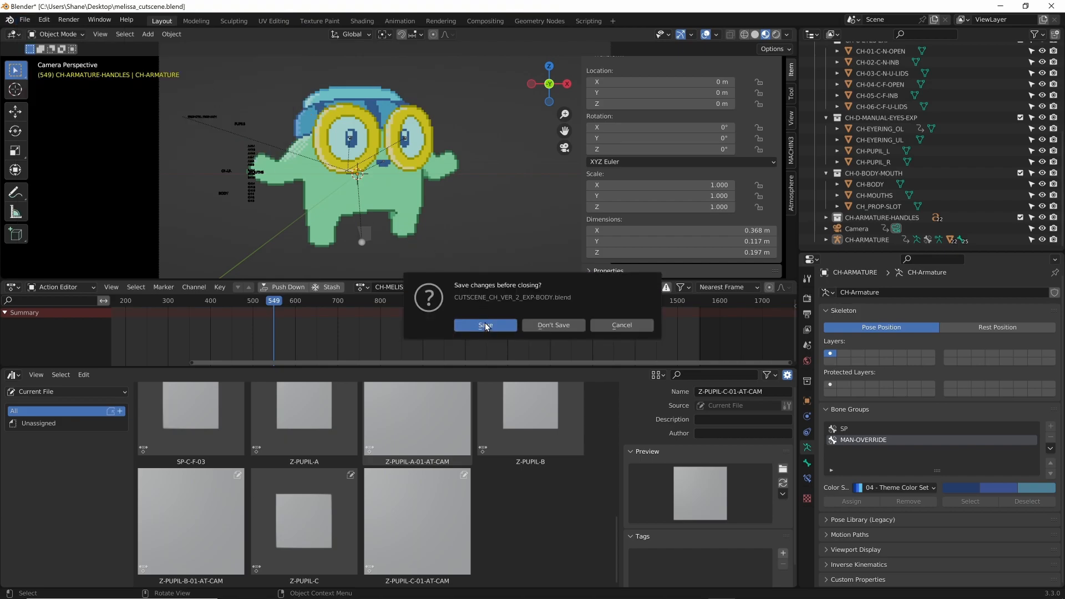
Select the green character's CH-ARMATURE, enter Pose Mode and pick the control handle at its feet
{"action": "scroll", "coordinate": [217, 294], "scroll_direction": "up", "scroll_amount": 4}
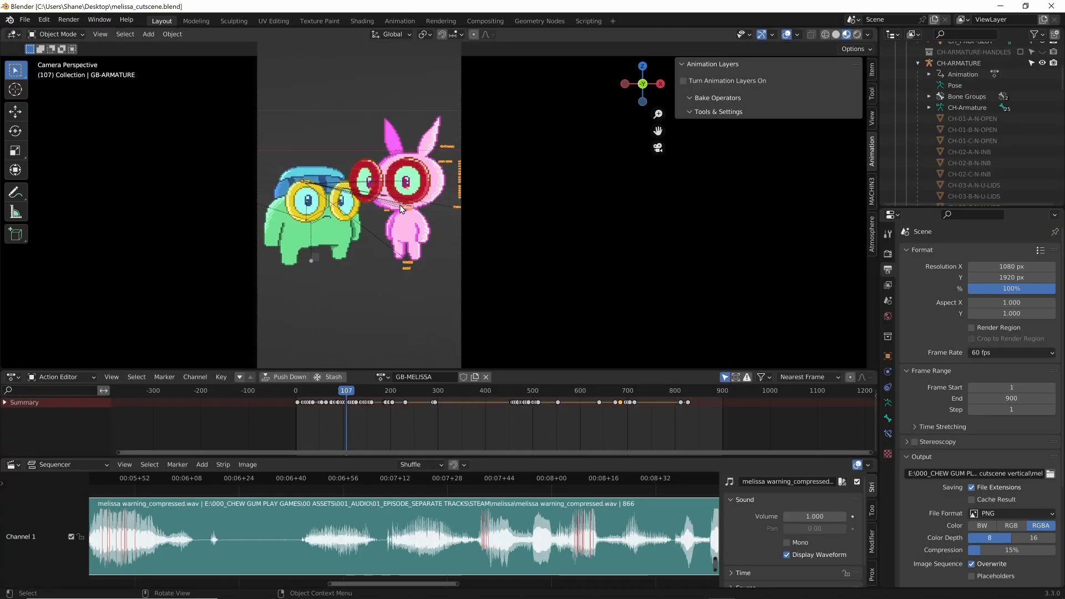
{"action": "left_click", "coordinate": [234, 297]}
{"action": "key", "text": "ctrl+Tab"}
{"action": "left_click", "coordinate": [228, 298]}
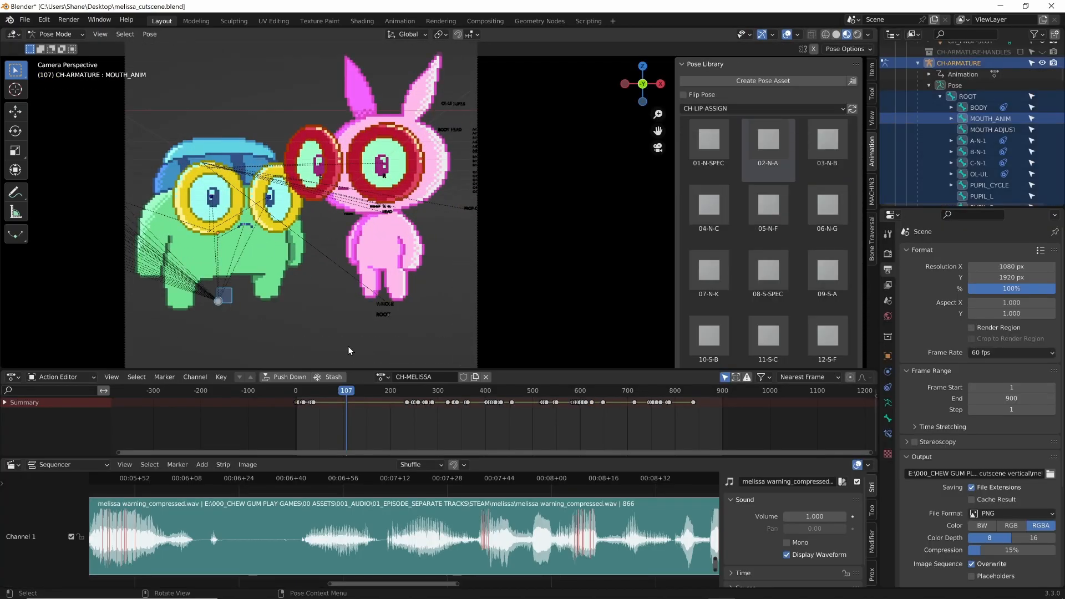
Unlink the CH-MELISSA action from the green character's armature, then reset and keyframe all its bones at frame 38
{"action": "left_click", "coordinate": [486, 377]}
{"action": "left_click_drag", "start_coordinate": [367, 389], "coordinate": [313, 397]}
{"action": "middle_click_drag", "start_coordinate": [253, 308], "coordinate": [313, 288], "text": "shift"}
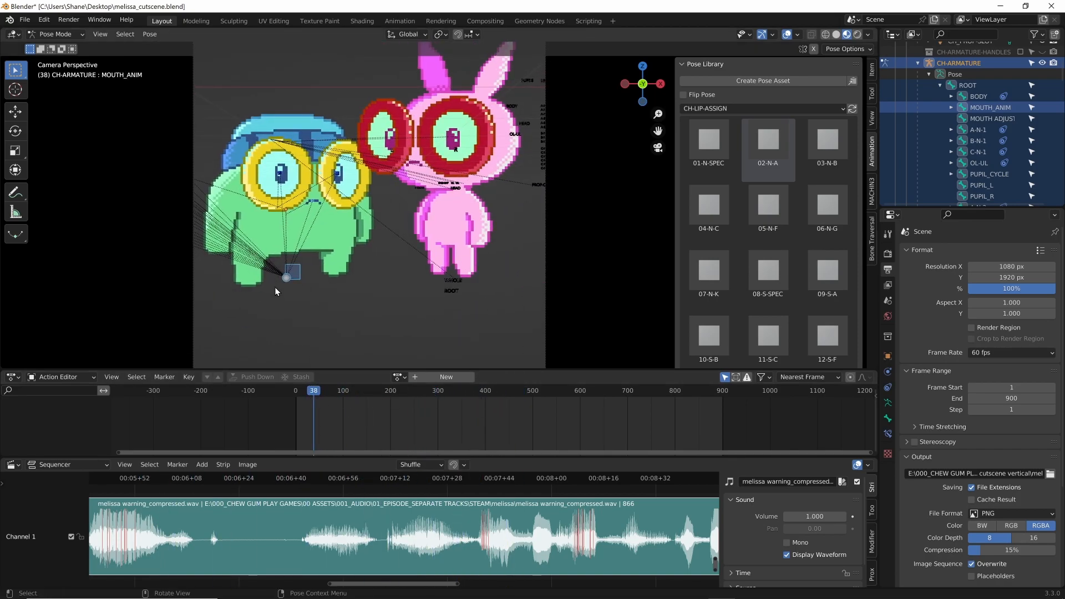
{"action": "key", "text": "i"}
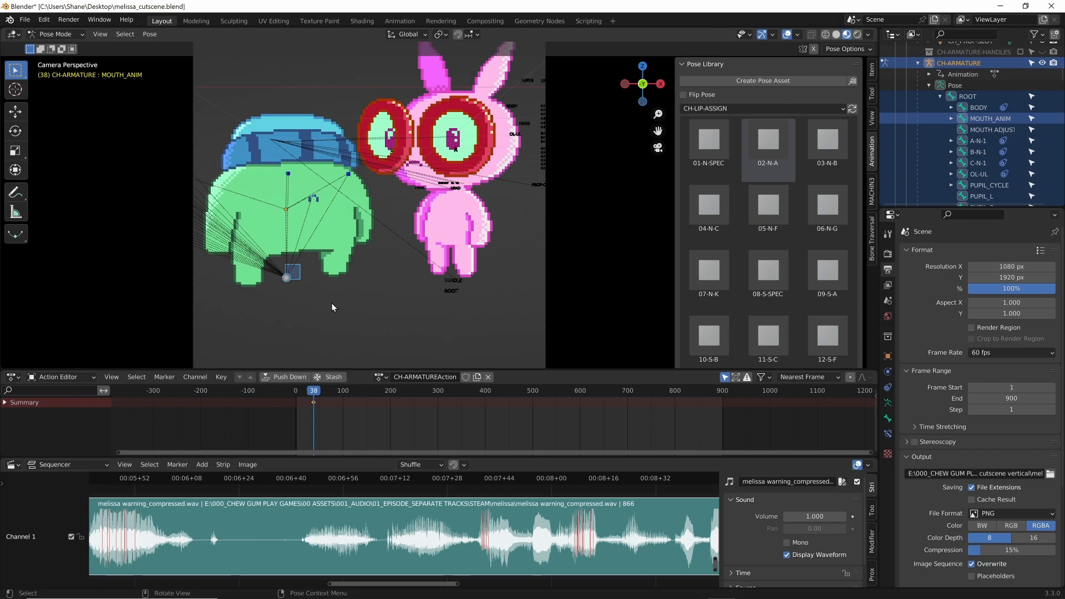
{"action": "left_click", "coordinate": [331, 305]}
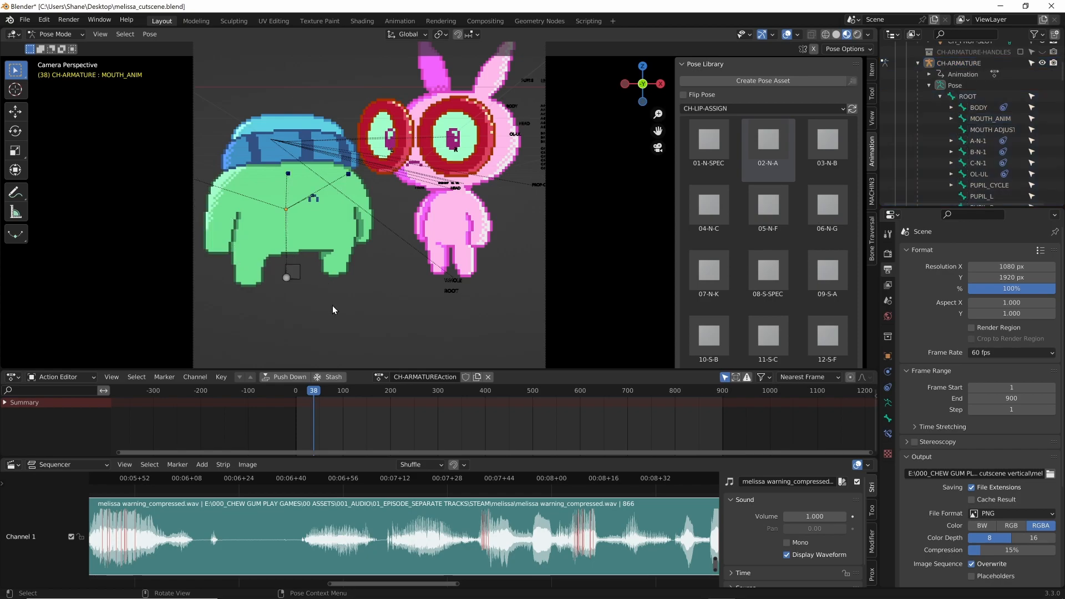
Switch the pose library to CH-EXP-BODY and look through its body and pupil poses
{"action": "left_click", "coordinate": [697, 111]}
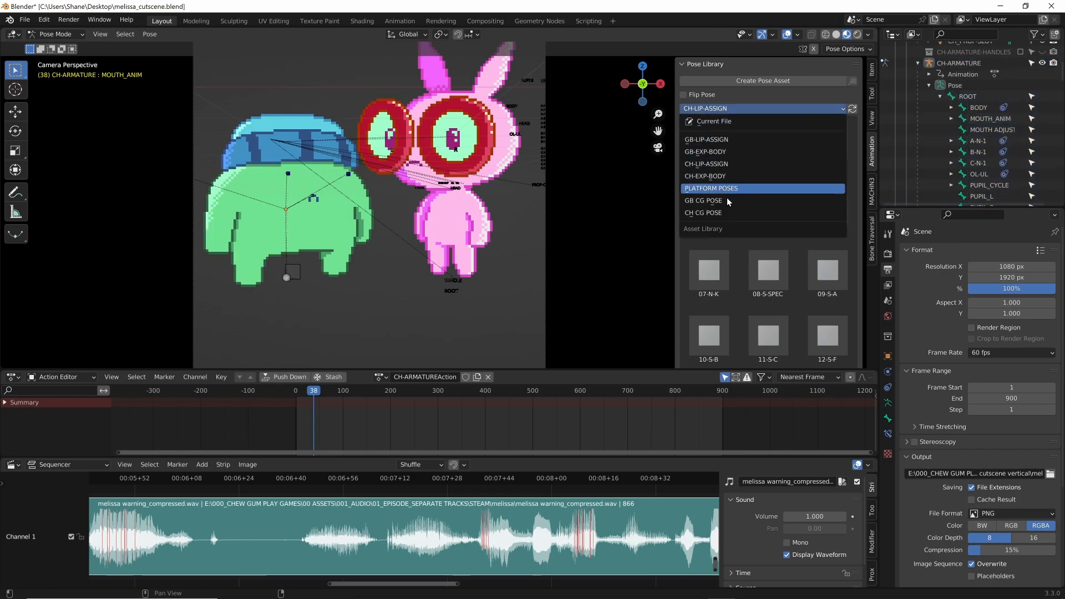
{"action": "left_click", "coordinate": [721, 177]}
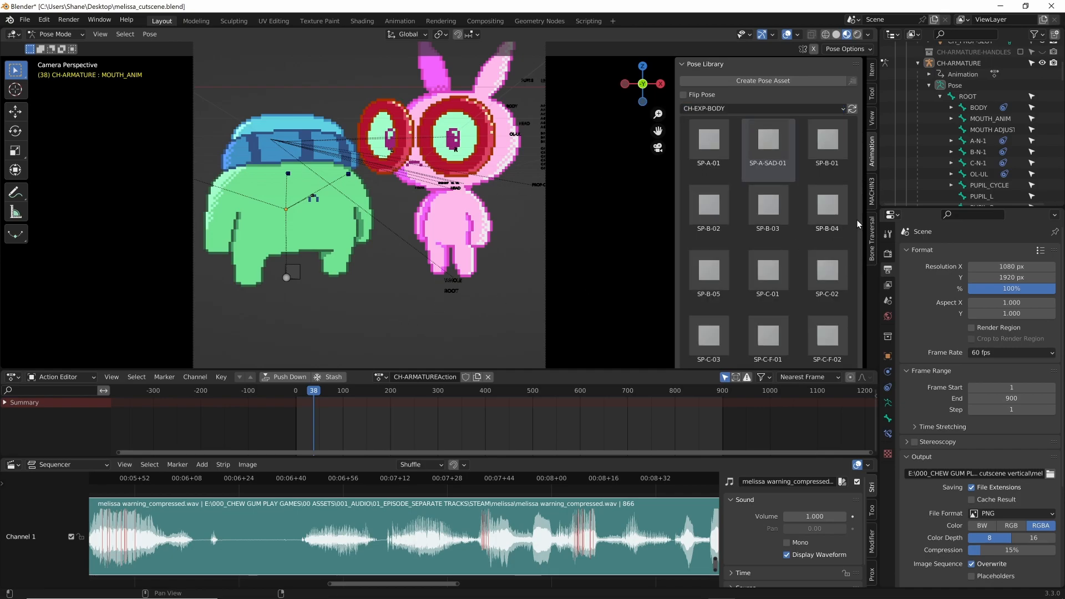
{"action": "scroll", "coordinate": [750, 185], "scroll_direction": "down", "scroll_amount": 4}
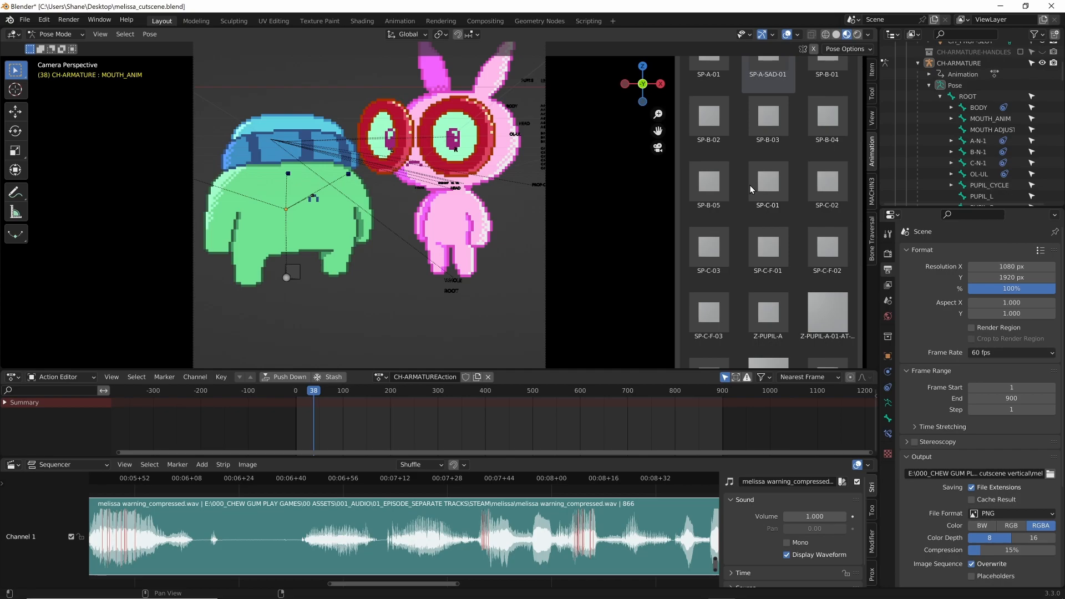
{"action": "scroll", "coordinate": [751, 185], "scroll_direction": "down", "scroll_amount": 2}
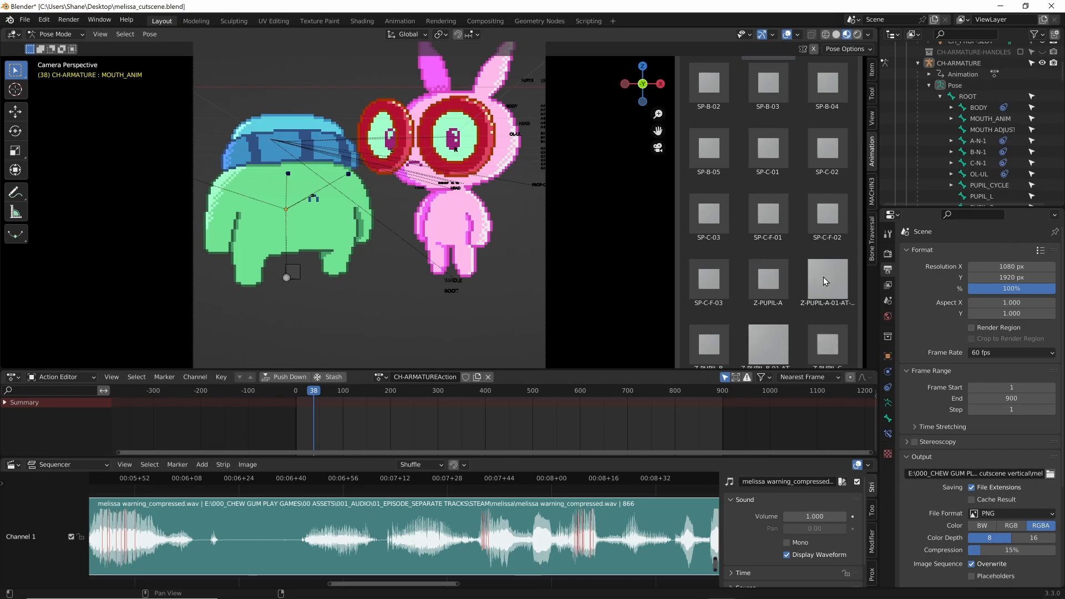
{"action": "scroll", "coordinate": [823, 277], "scroll_direction": "down", "scroll_amount": 4}
{"action": "scroll", "coordinate": [748, 264], "scroll_direction": "up", "scroll_amount": 4}
{"action": "scroll", "coordinate": [747, 263], "scroll_direction": "up", "scroll_amount": 5}
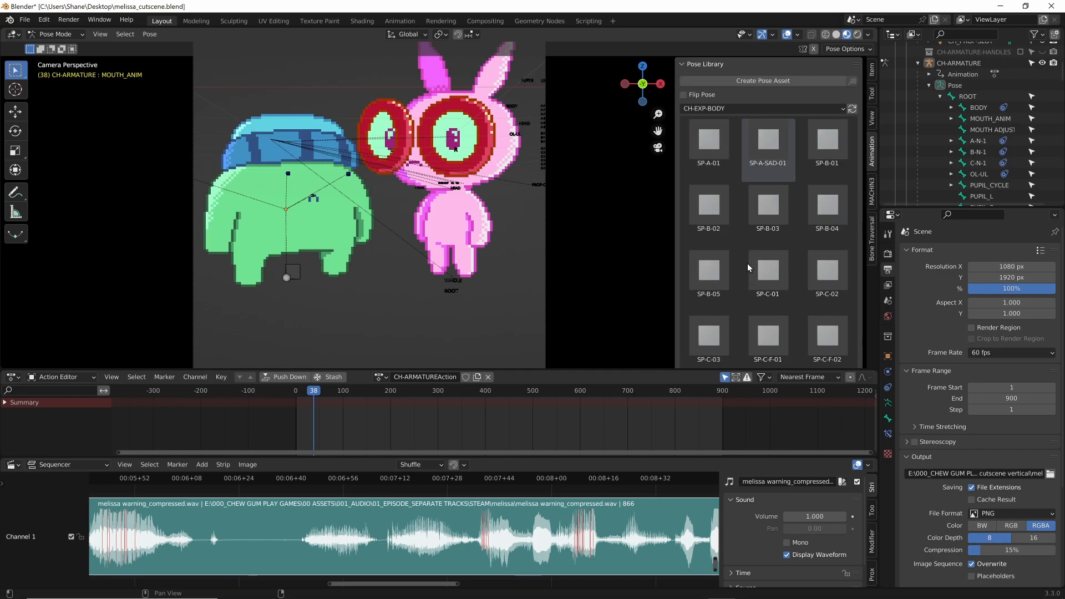
Apply the SP-A-01 body pose to the green character and test it with the Z-PUPIL-A-01-AT-CAM pupils
{"action": "double_click", "coordinate": [709, 142]}
{"action": "scroll", "coordinate": [782, 225], "scroll_direction": "down", "scroll_amount": 5}
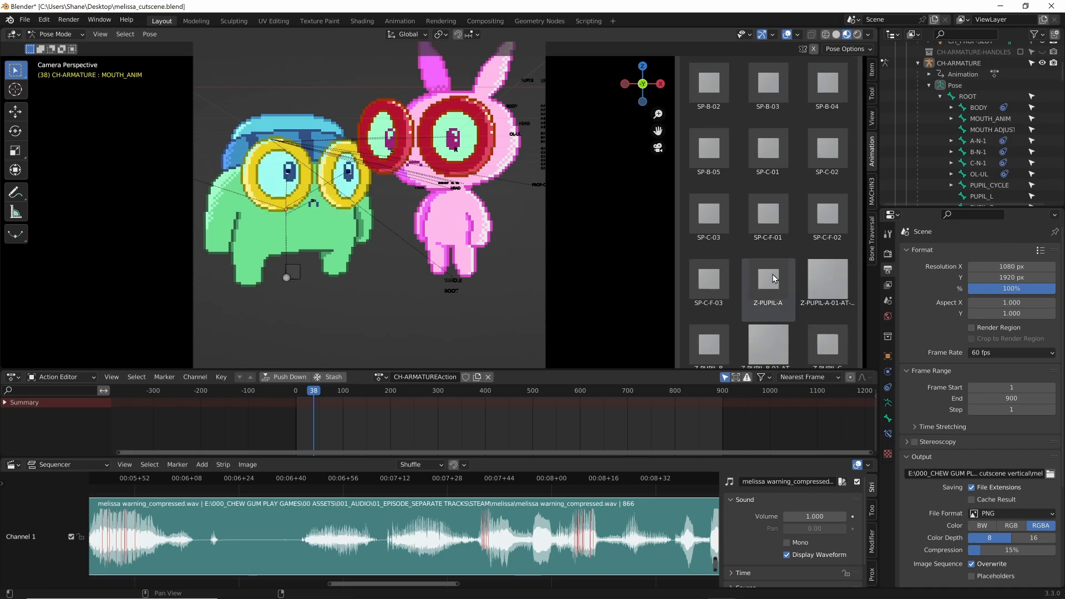
{"action": "double_click", "coordinate": [828, 279]}
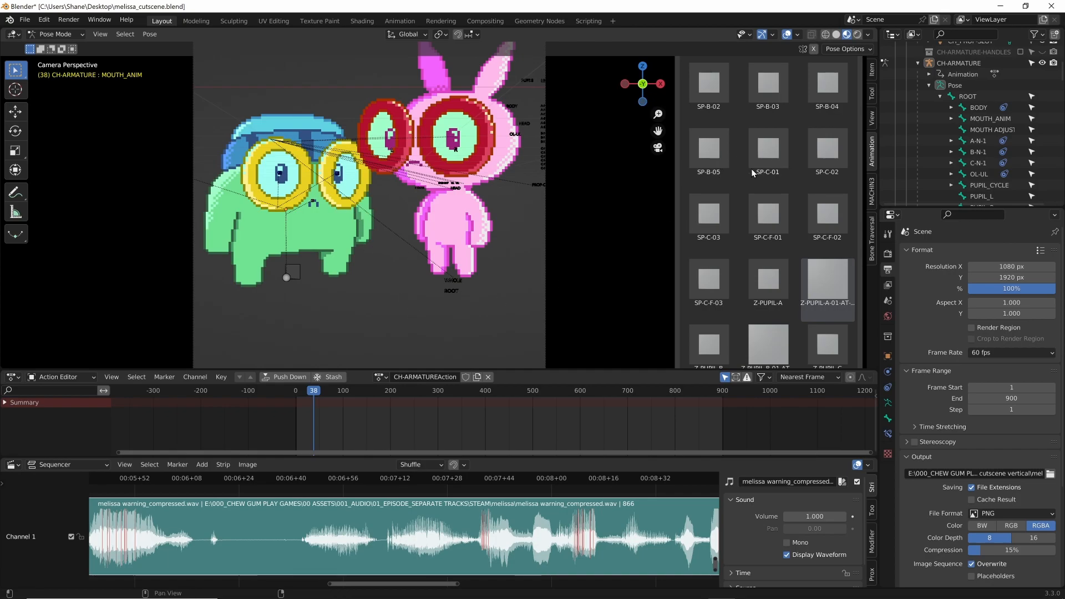
Apply the SP-B-01 body pose with the Z-PUPIL-B-01-AT-CAM pupils to the green character and save the cutscene file
{"action": "scroll", "coordinate": [759, 172], "scroll_direction": "up", "scroll_amount": 2}
{"action": "double_click", "coordinate": [814, 78]}
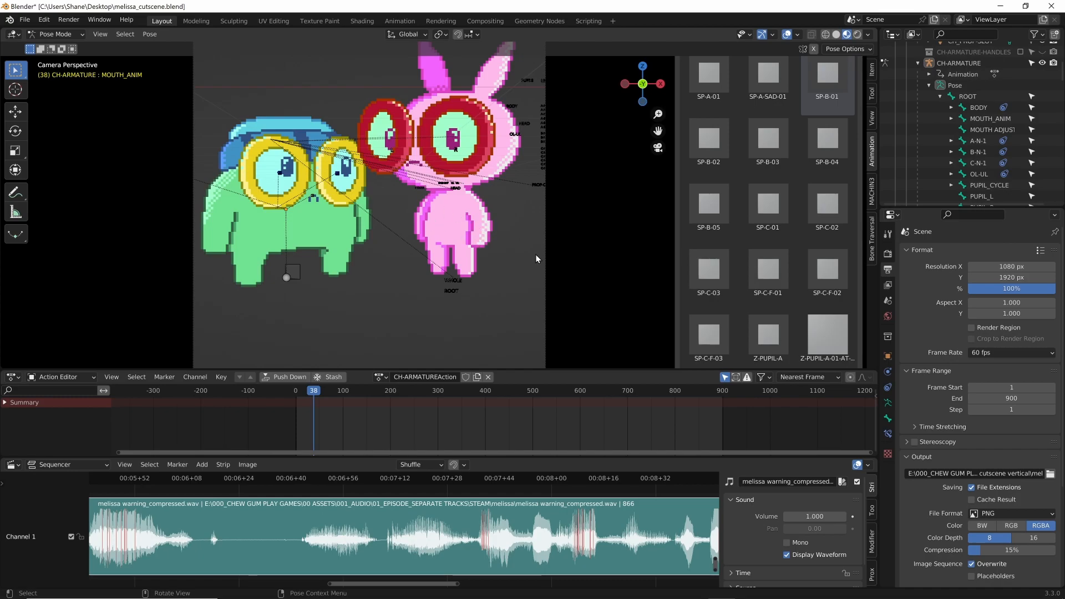
{"action": "scroll", "coordinate": [810, 257], "scroll_direction": "down", "scroll_amount": 2}
{"action": "scroll", "coordinate": [810, 257], "scroll_direction": "down", "scroll_amount": 3}
{"action": "left_click", "coordinate": [704, 282]}
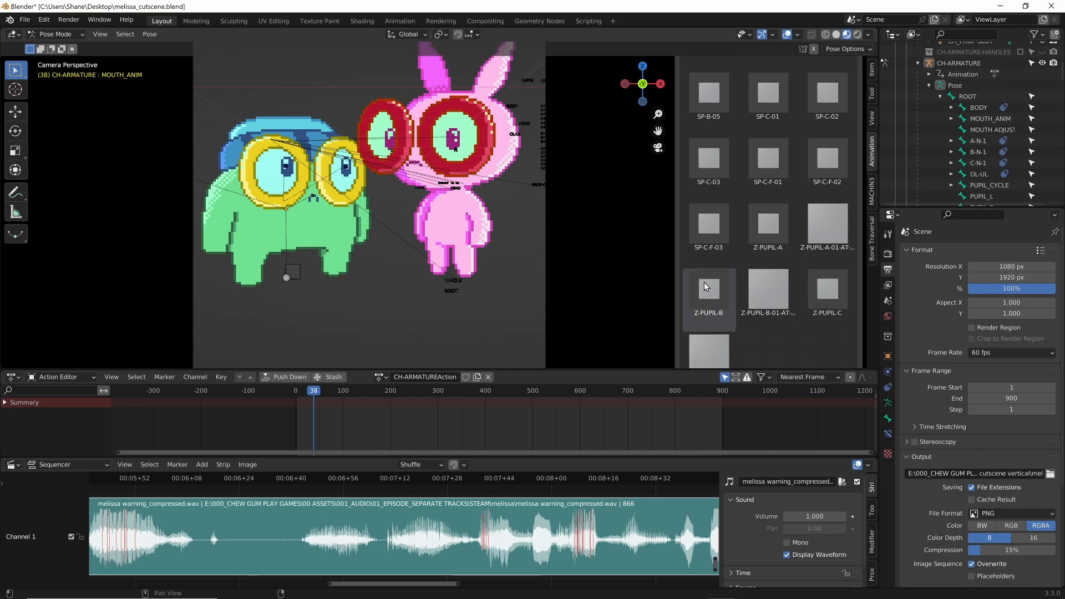
{"action": "double_click", "coordinate": [771, 290]}
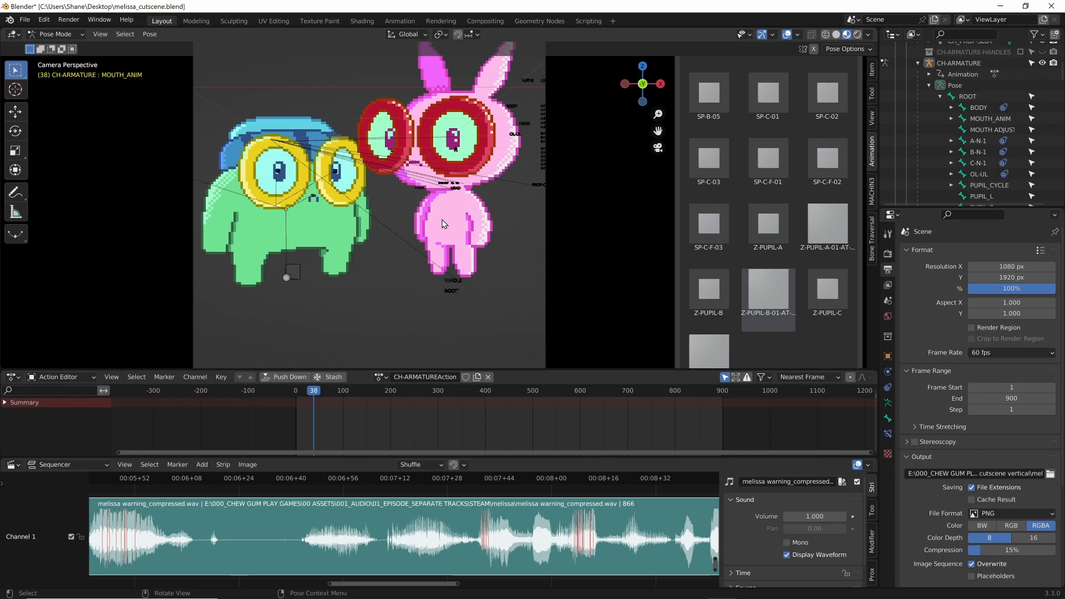
{"action": "mouse_move", "coordinate": [382, 198]}
{"action": "middle_mouse_down", "text": "shift"}
{"action": "mouse_move", "coordinate": [416, 245]}
{"action": "mouse_move", "coordinate": [371, 195]}
{"action": "middle_mouse_up", "text": "shift"}
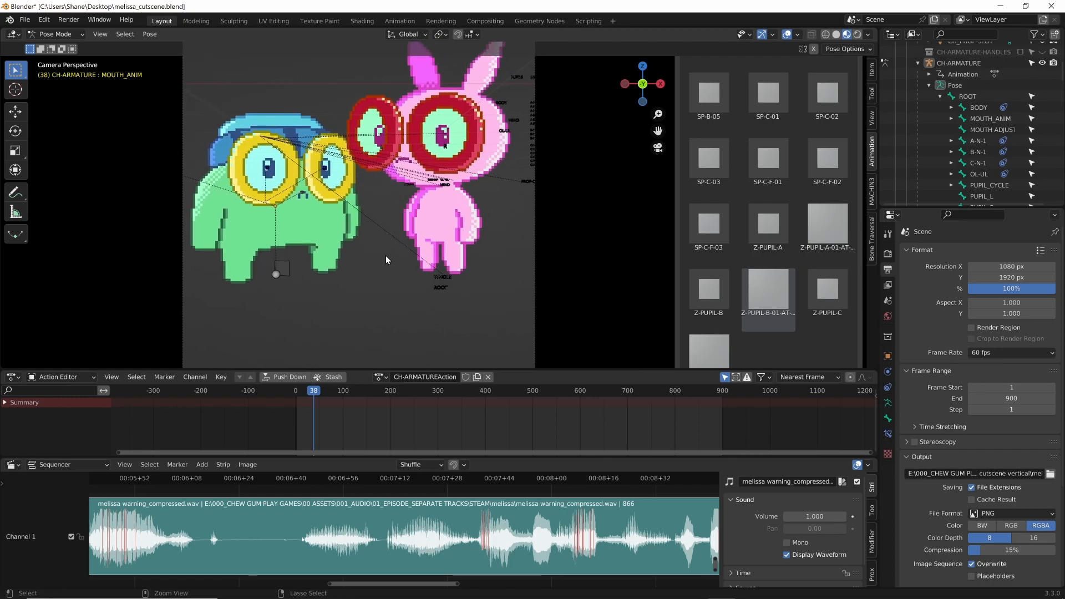
{"action": "key", "text": "ctrl+s"}
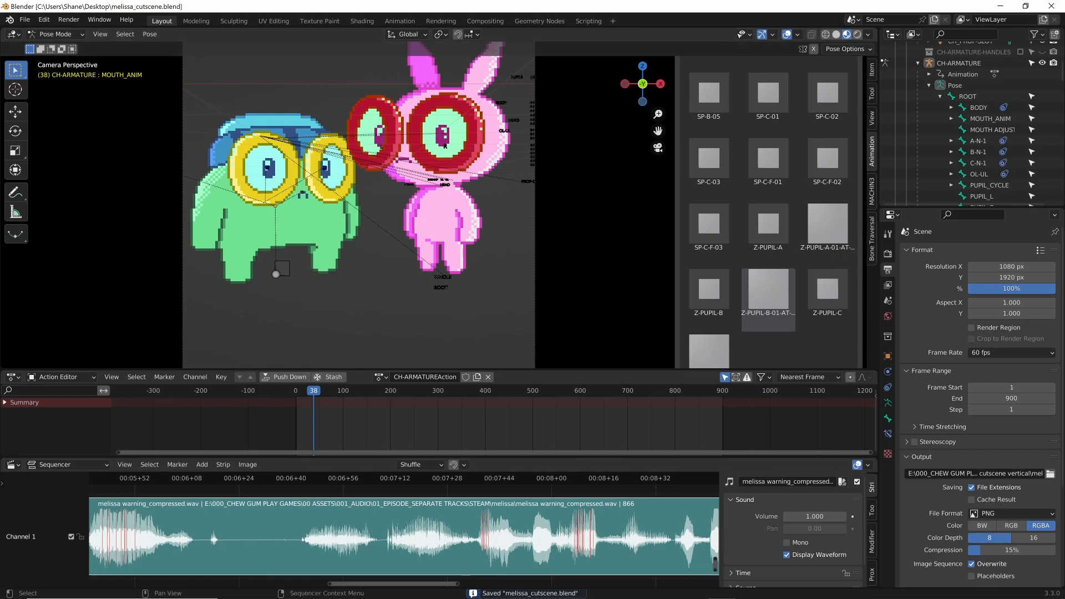
Open CUTSCENE_GB_VER_2_BODY_EXP from the 02_GB_EXP_BODY_POSES folder in File Explorer and close the Blender window with the cutscene file
{"action": "mouse_move", "coordinate": [232, 588]}
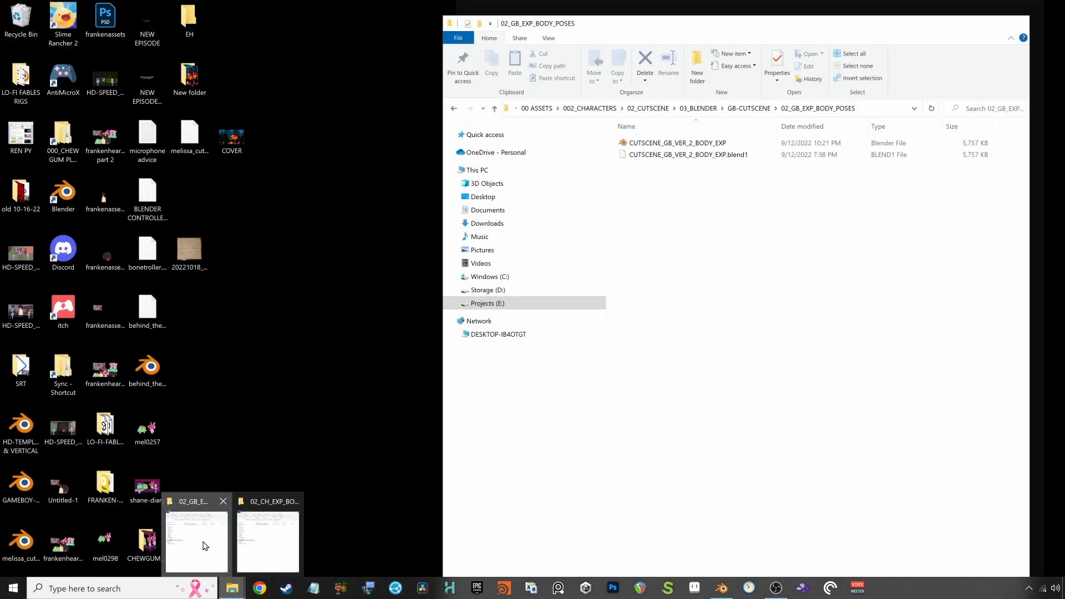
{"action": "left_click", "coordinate": [202, 542]}
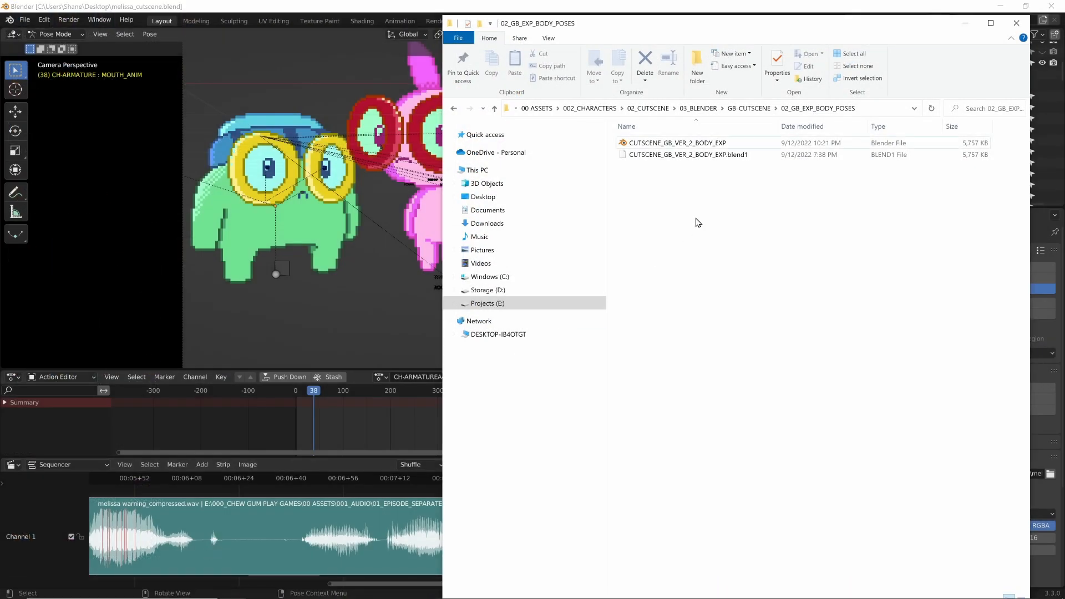
{"action": "double_click", "coordinate": [711, 143]}
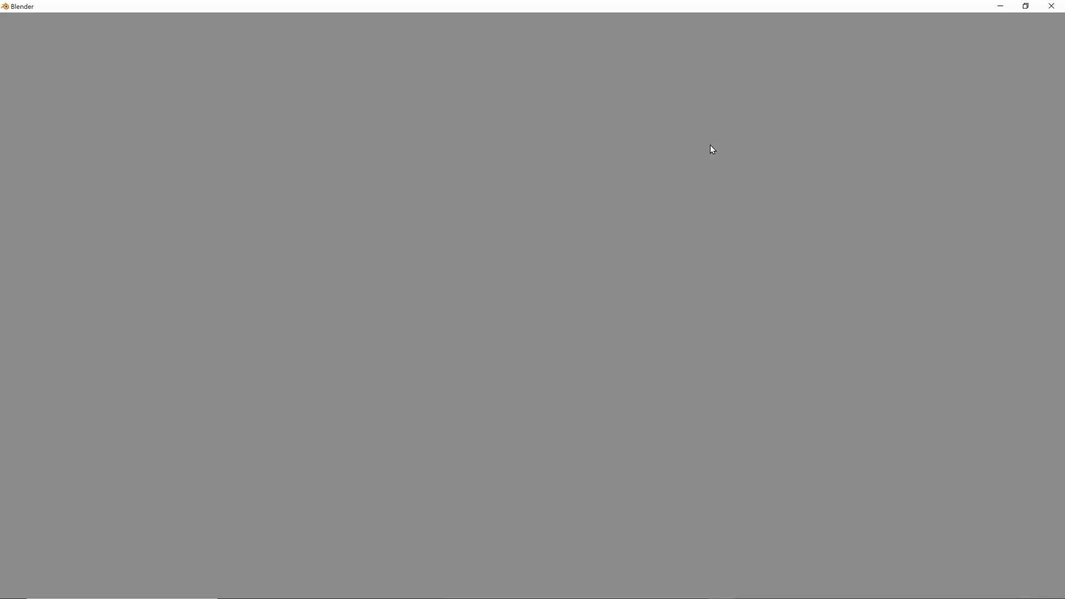
{"action": "left_click", "coordinate": [1002, 8]}
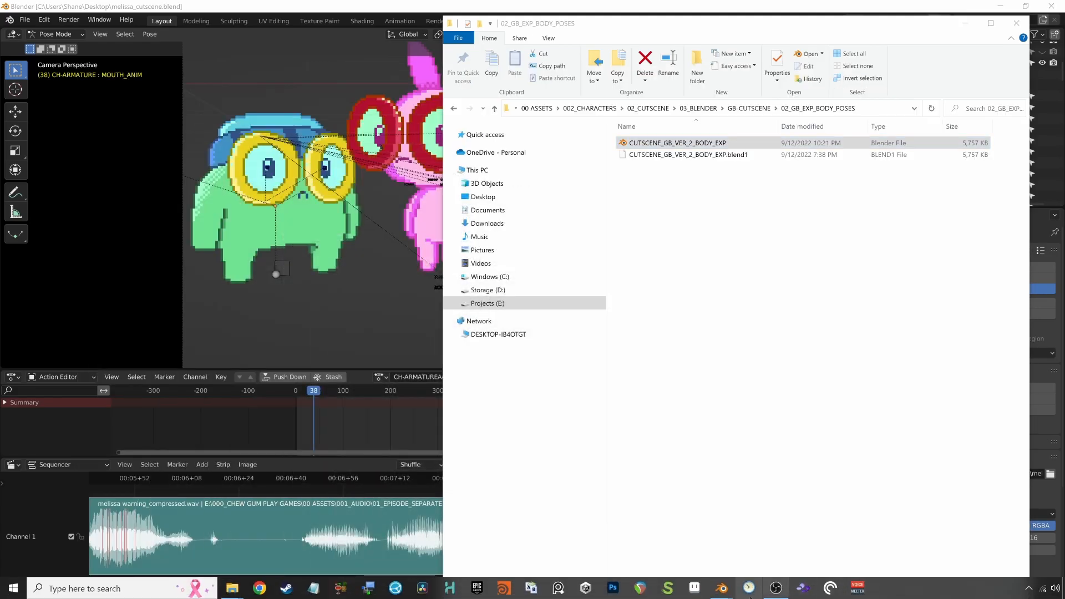
{"action": "mouse_move", "coordinate": [721, 588]}
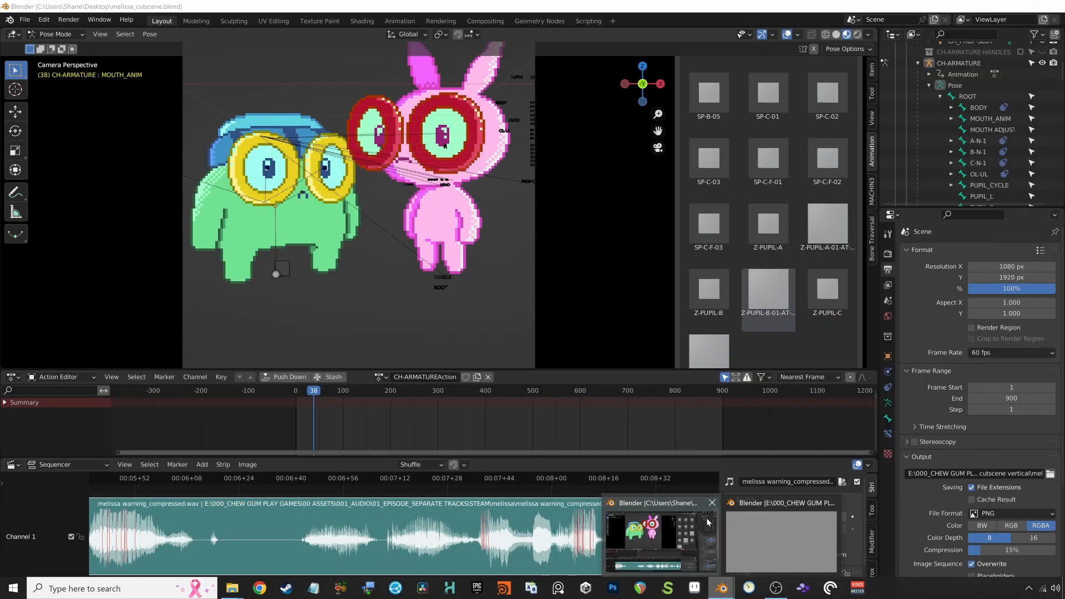
{"action": "left_click", "coordinate": [712, 503]}
{"action": "left_click", "coordinate": [695, 531]}
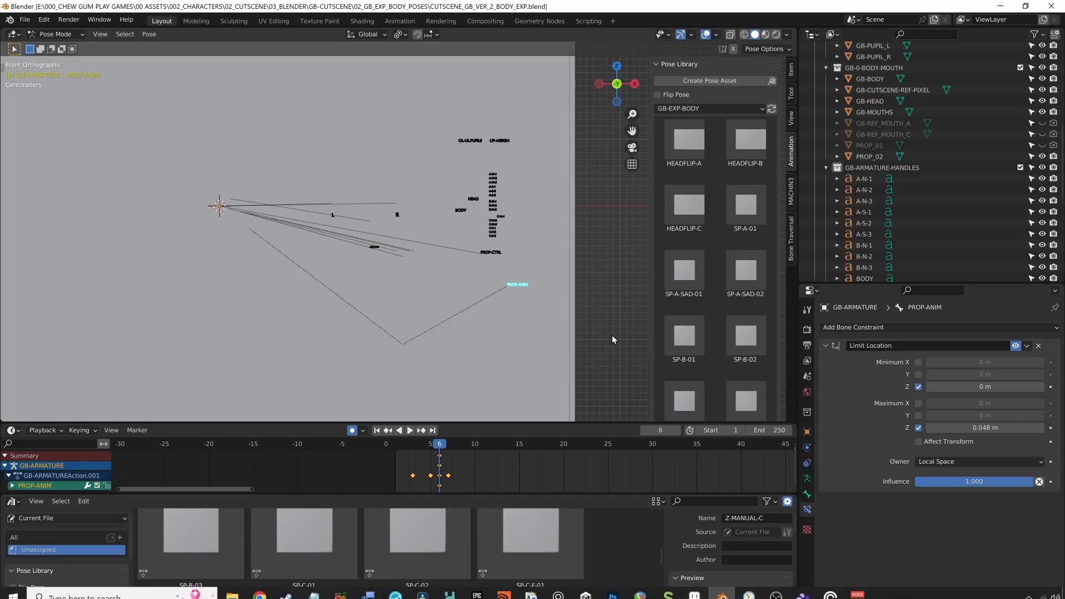
Go to frame 7, select all bones of GB-ARMATURE and delete all their keyframes
{"action": "scroll", "coordinate": [441, 280], "scroll_direction": "down", "scroll_amount": 5}
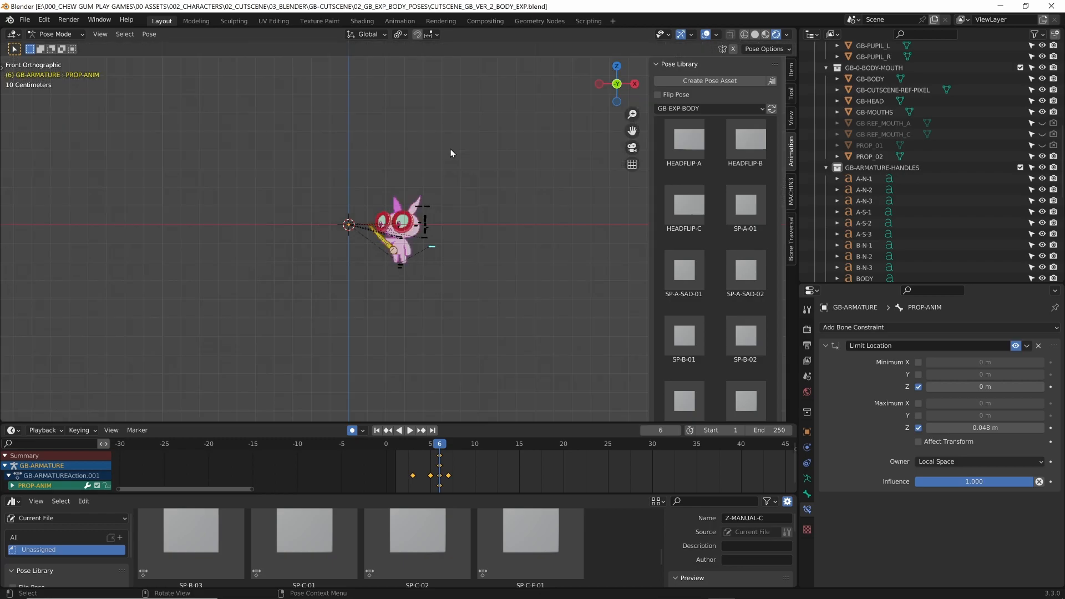
{"action": "scroll", "coordinate": [411, 253], "scroll_direction": "up", "scroll_amount": 8}
{"action": "scroll", "coordinate": [329, 278], "scroll_direction": "up", "scroll_amount": 2}
{"action": "scroll", "coordinate": [384, 289], "scroll_direction": "down", "scroll_amount": 2}
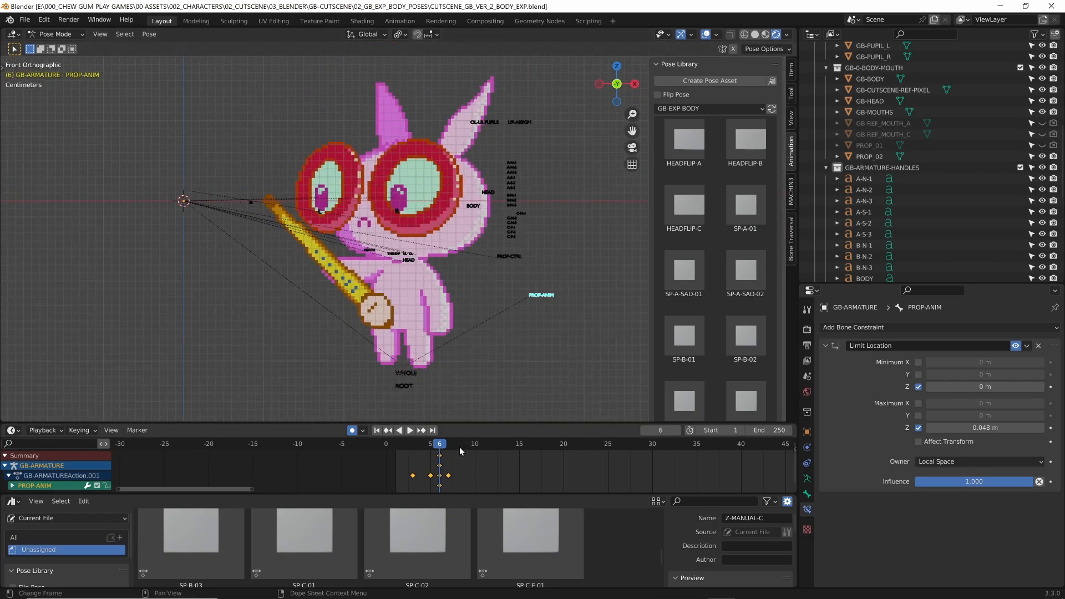
{"action": "scroll", "coordinate": [503, 287], "scroll_direction": "up", "scroll_amount": 2}
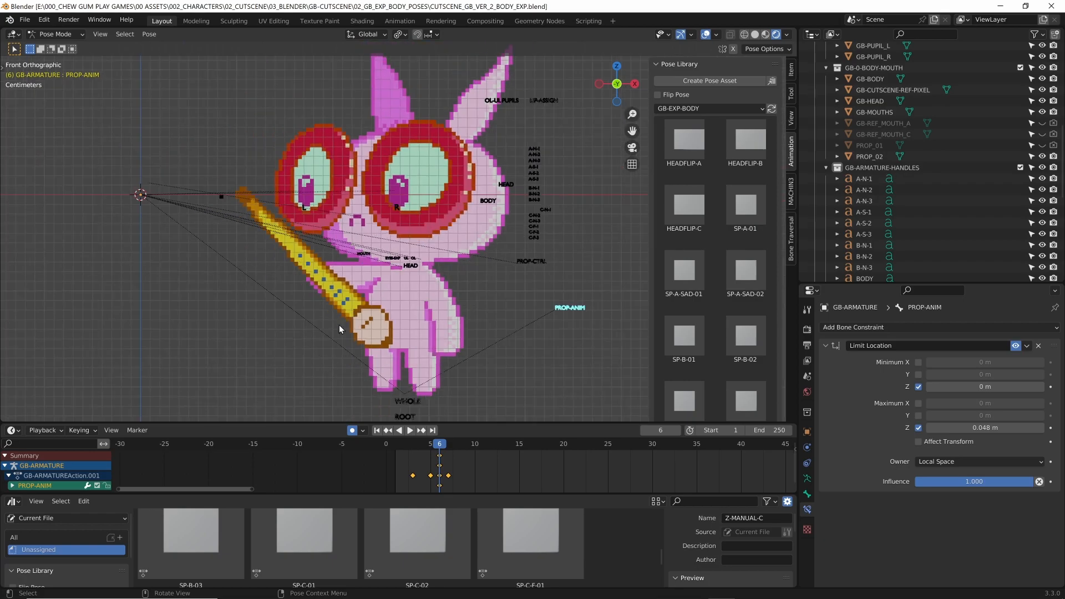
{"action": "scroll", "coordinate": [338, 324], "scroll_direction": "down", "scroll_amount": 2}
{"action": "mouse_move", "coordinate": [440, 445]}
{"action": "left_mouse_down"}
{"action": "mouse_move", "coordinate": [457, 445]}
{"action": "mouse_move", "coordinate": [416, 445]}
{"action": "mouse_move", "coordinate": [448, 445]}
{"action": "left_mouse_up"}
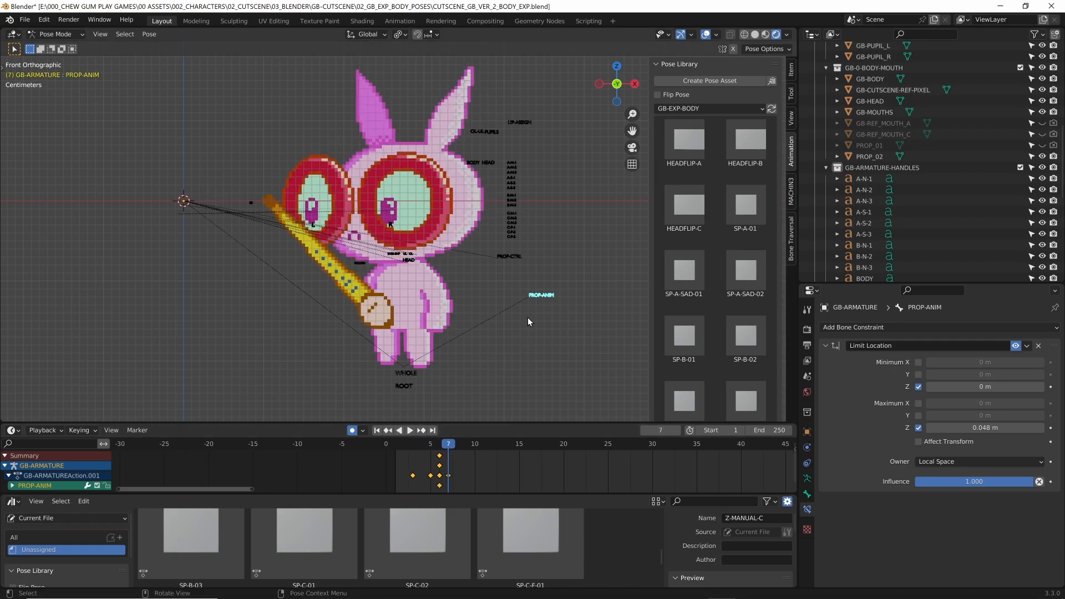
{"action": "key", "text": "a"}
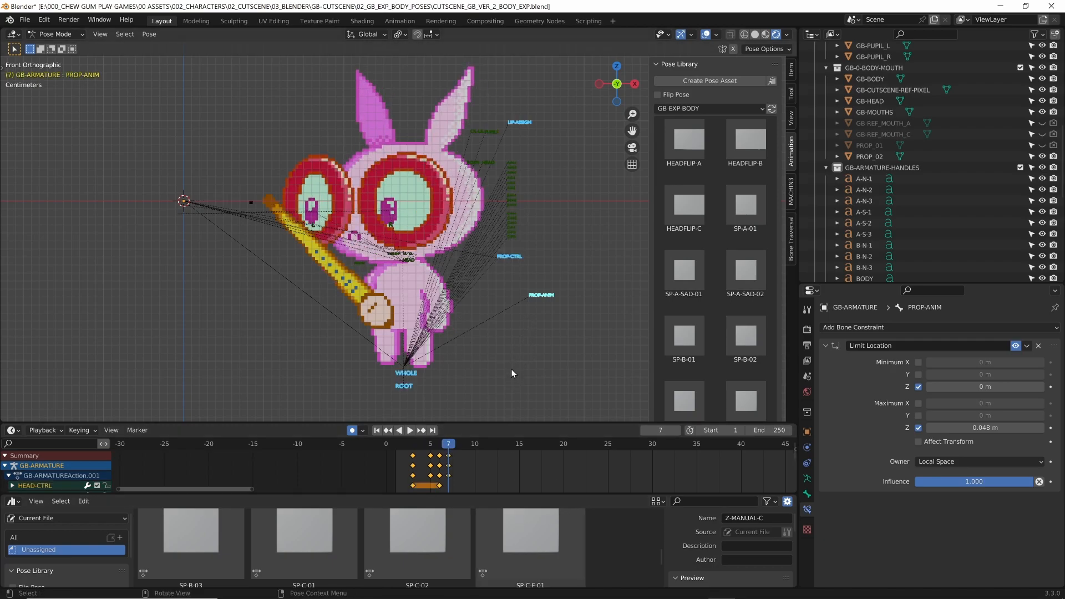
{"action": "key", "text": "x"}
{"action": "left_click", "coordinate": [494, 476]}
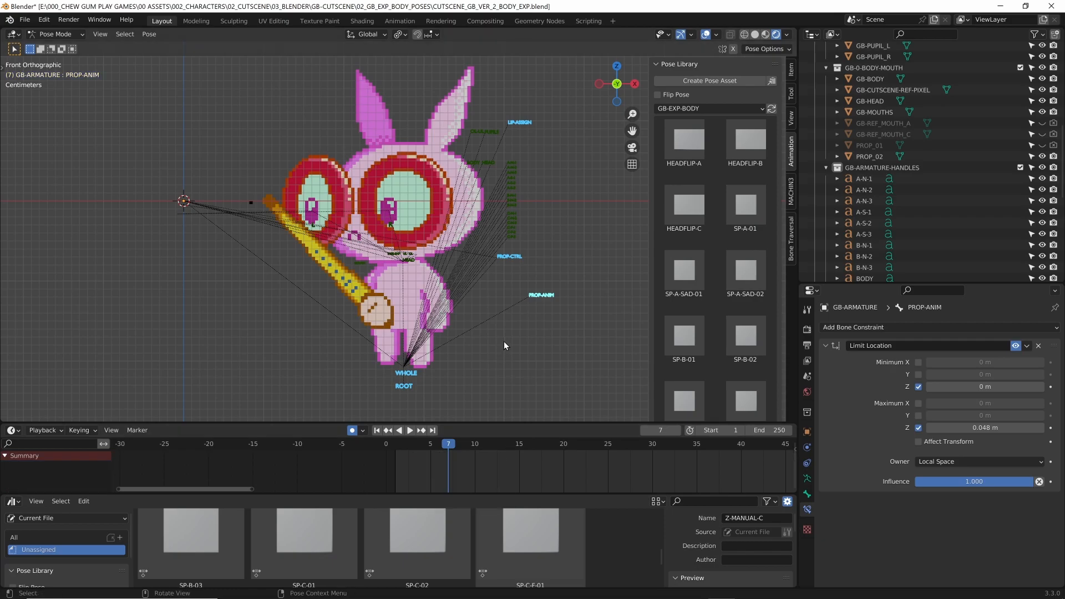
Clear the rotation and location of all GB-ARMATURE bones and deselect them
{"action": "key", "text": "alt+r"}
{"action": "key", "text": "alt+g"}
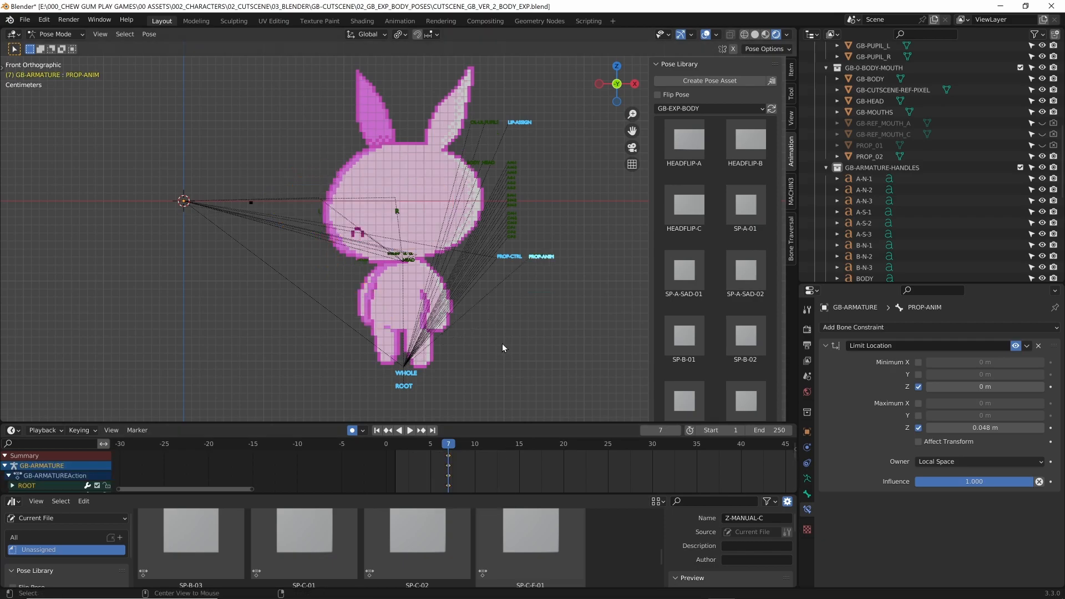
{"action": "key", "text": "alt+a"}
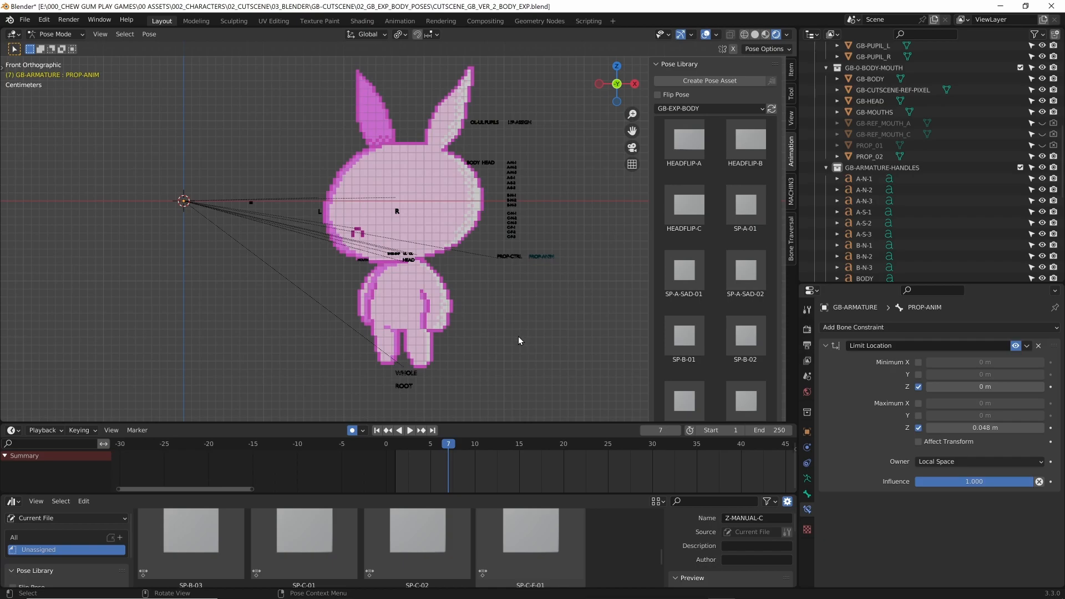
Test the SP-A-01, SP-B-01 and SP-C-01 body poses on the pink character and save the file with SP-C-01 applied
{"action": "left_click", "coordinate": [742, 206]}
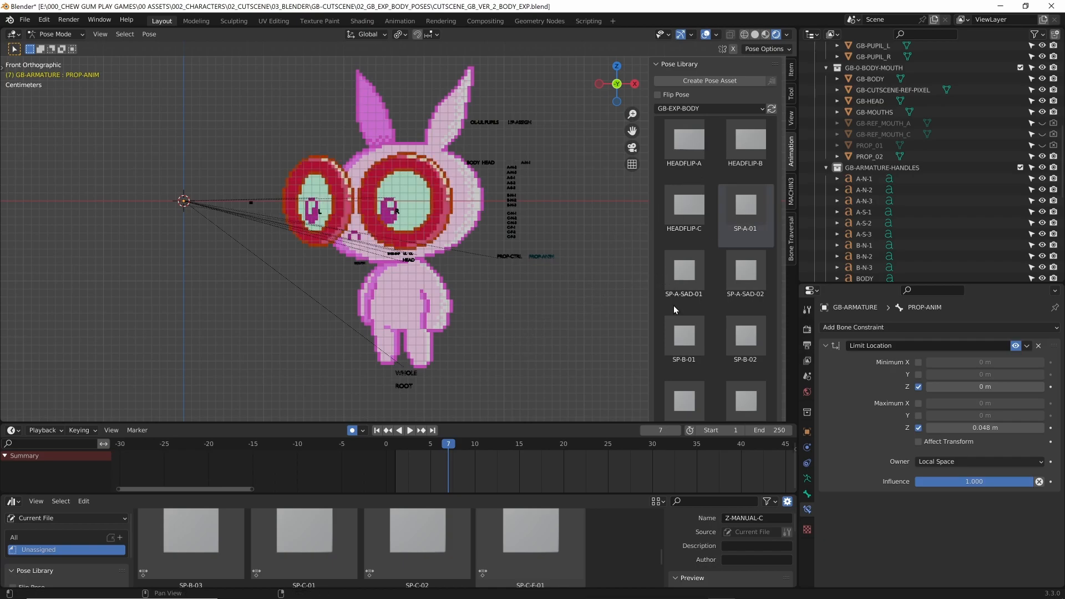
{"action": "left_click", "coordinate": [681, 335]}
{"action": "scroll", "coordinate": [728, 348], "scroll_direction": "down", "scroll_amount": 2}
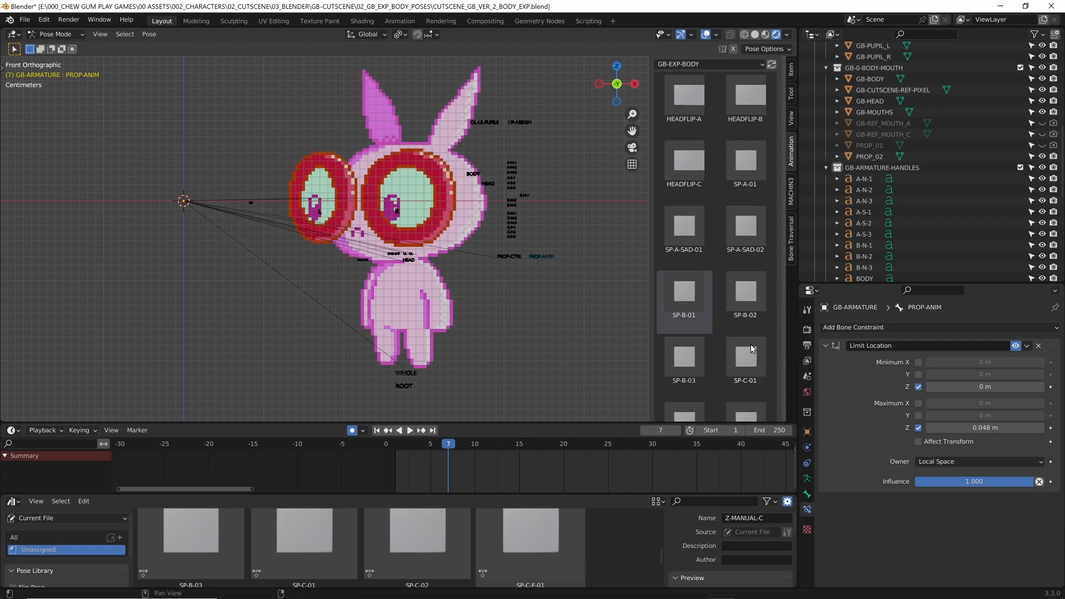
{"action": "left_click", "coordinate": [745, 361]}
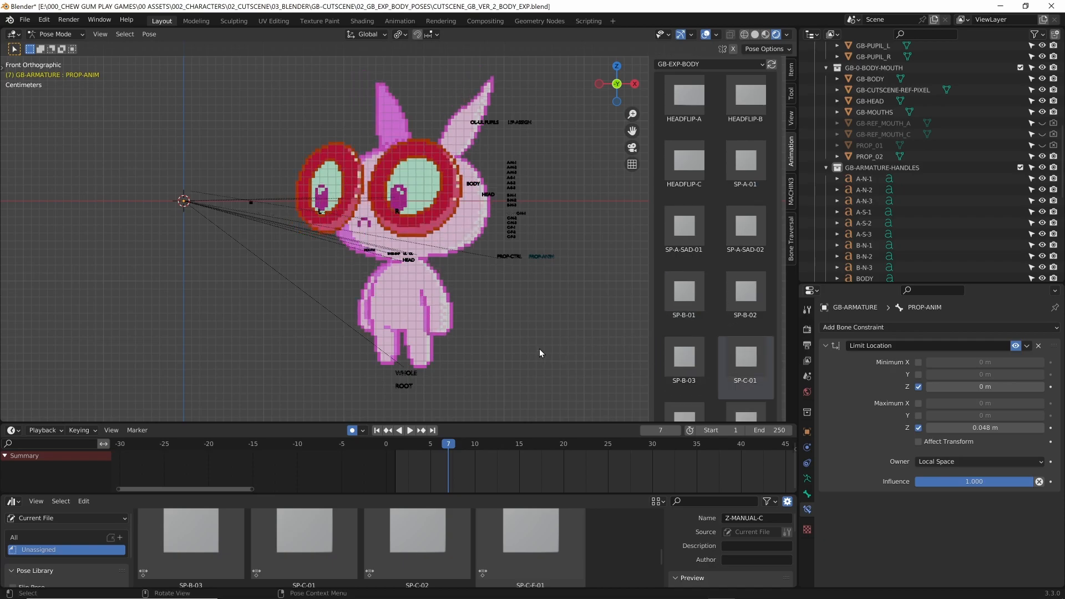
{"action": "key", "text": "ctrl+s"}
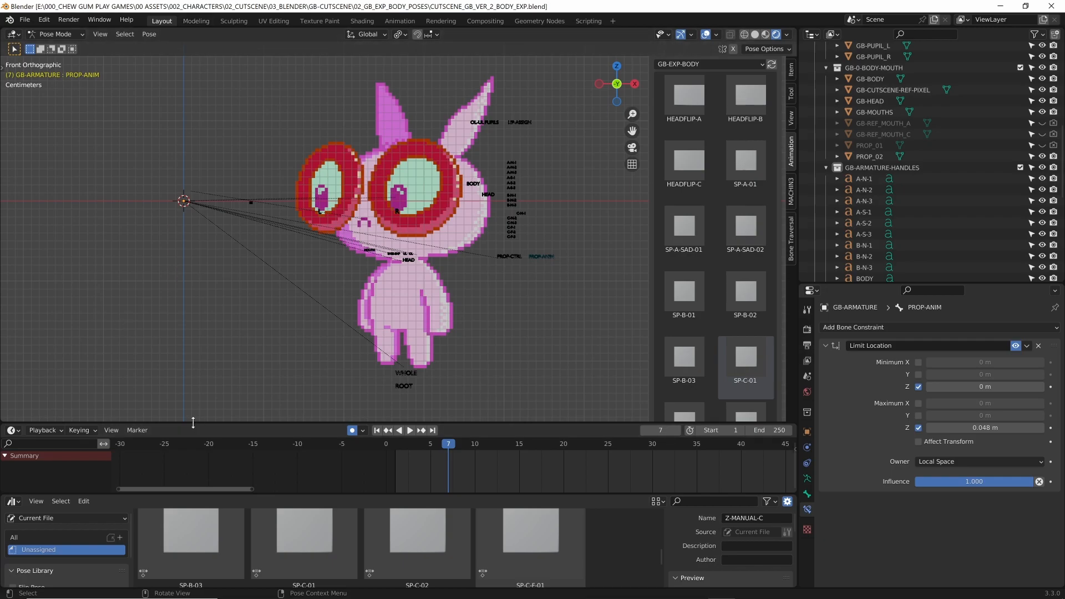
Enlarge the timeline area upwards and change it to a Dope Sheet in Action Editor mode
{"action": "left_click_drag", "start_coordinate": [197, 424], "coordinate": [194, 359]}
{"action": "left_click", "coordinate": [13, 366]}
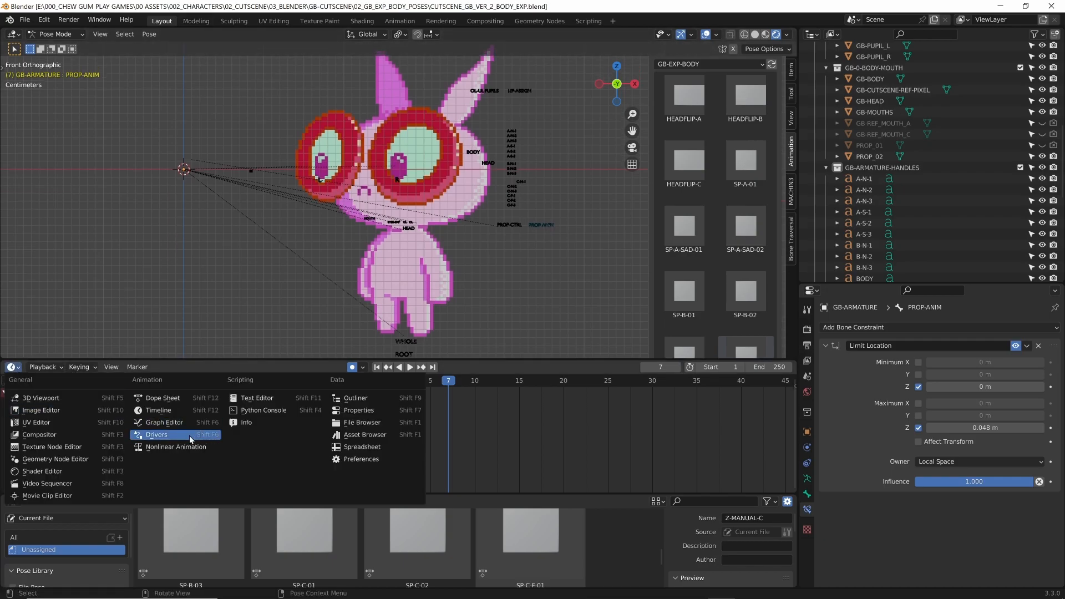
{"action": "left_click", "coordinate": [167, 399]}
{"action": "left_click", "coordinate": [60, 368]}
{"action": "left_click", "coordinate": [60, 367]}
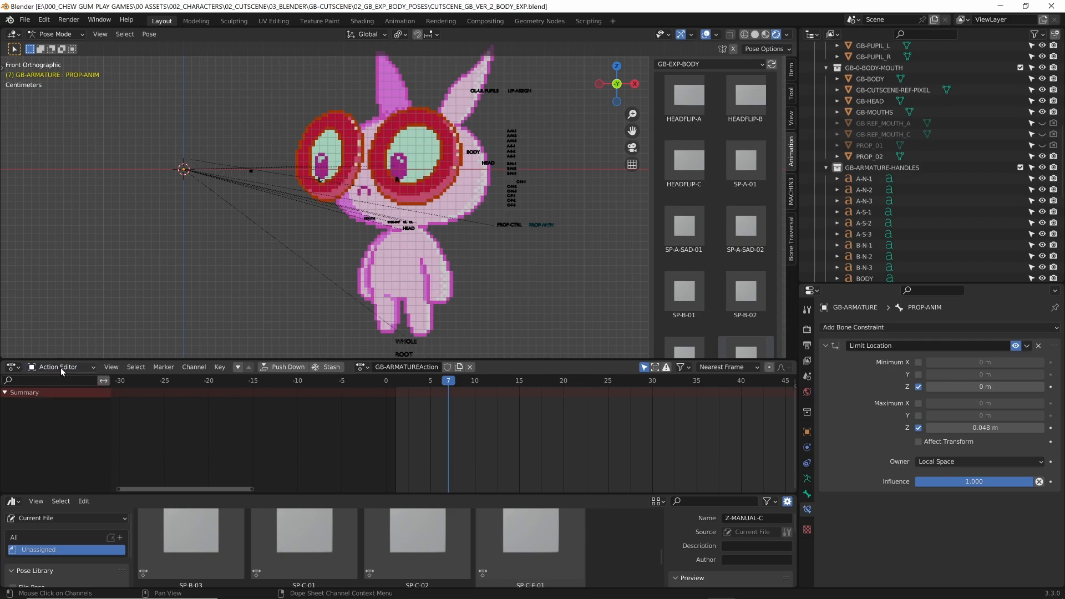
Append the GB-MELISSA action from melissa_cutscene.blend on the Desktop into the current file
{"action": "left_click", "coordinate": [364, 367]}
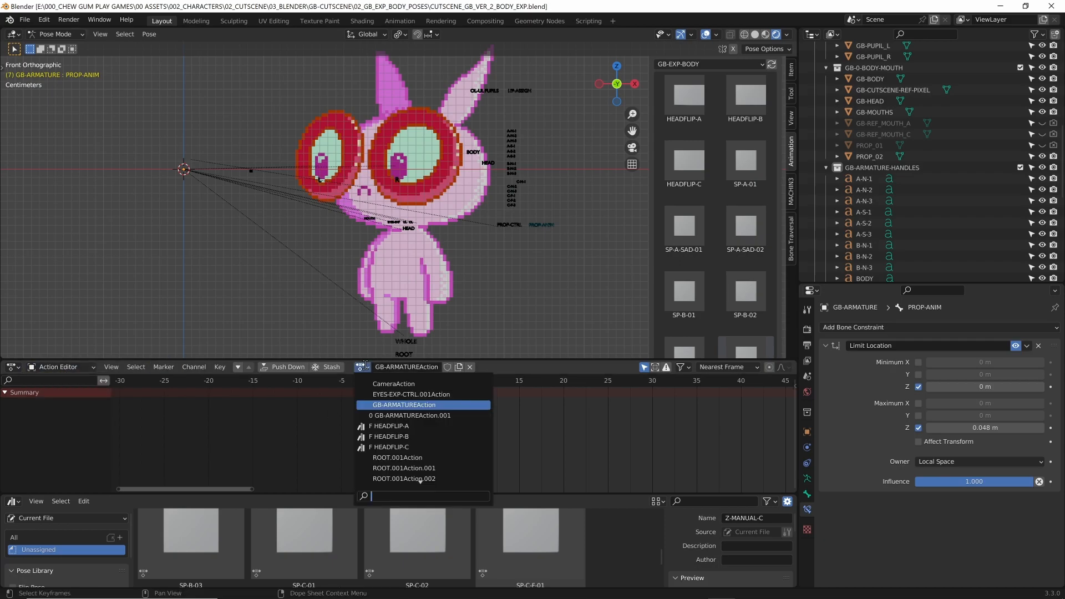
{"action": "scroll", "coordinate": [391, 476], "scroll_direction": "down", "scroll_amount": 13}
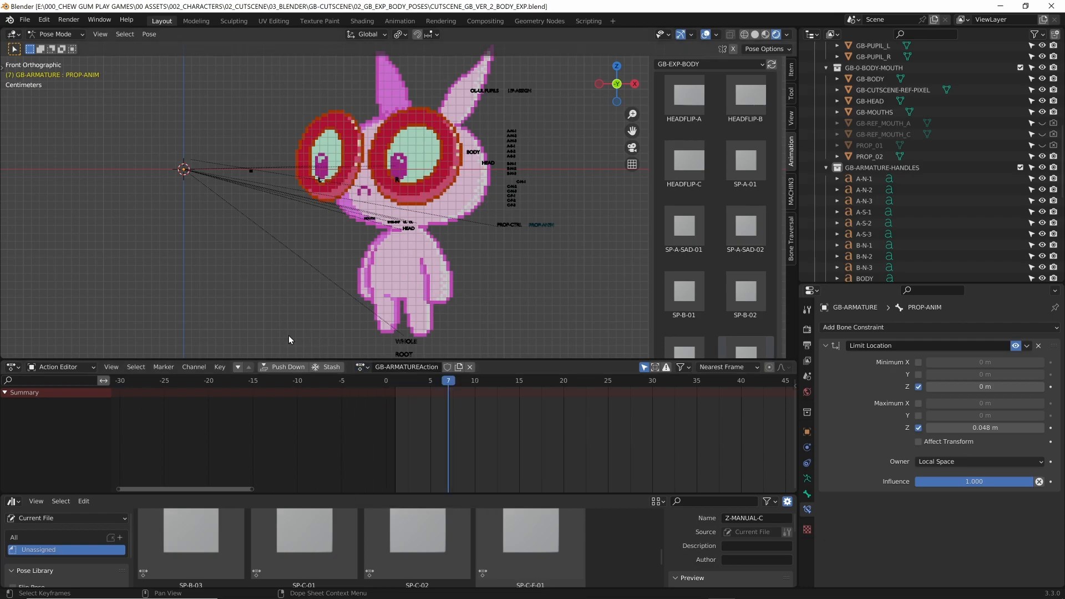
{"action": "left_click", "coordinate": [25, 19]}
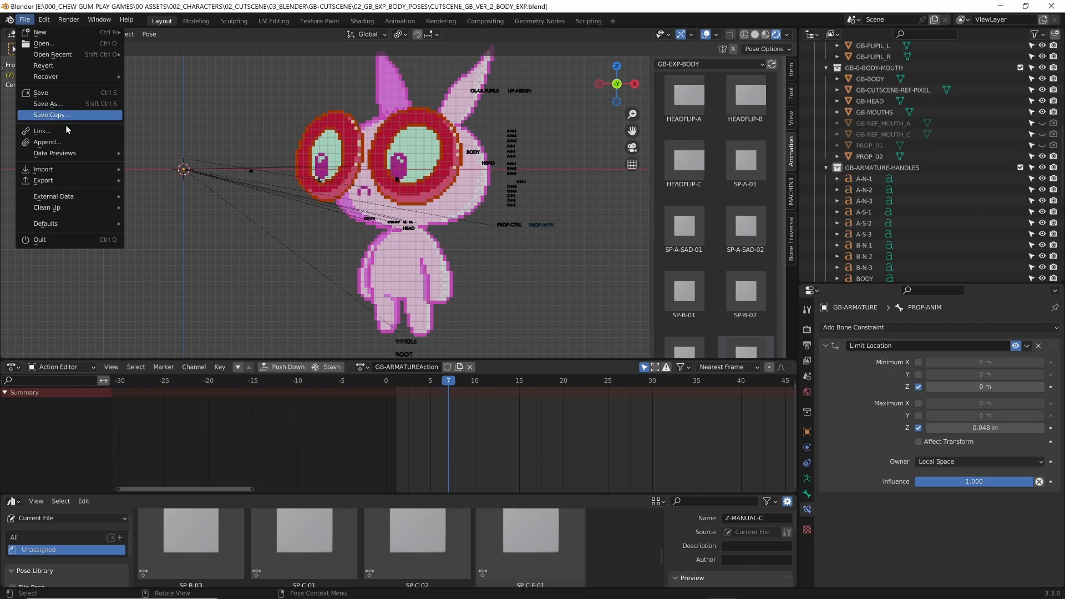
{"action": "left_click", "coordinate": [61, 142]}
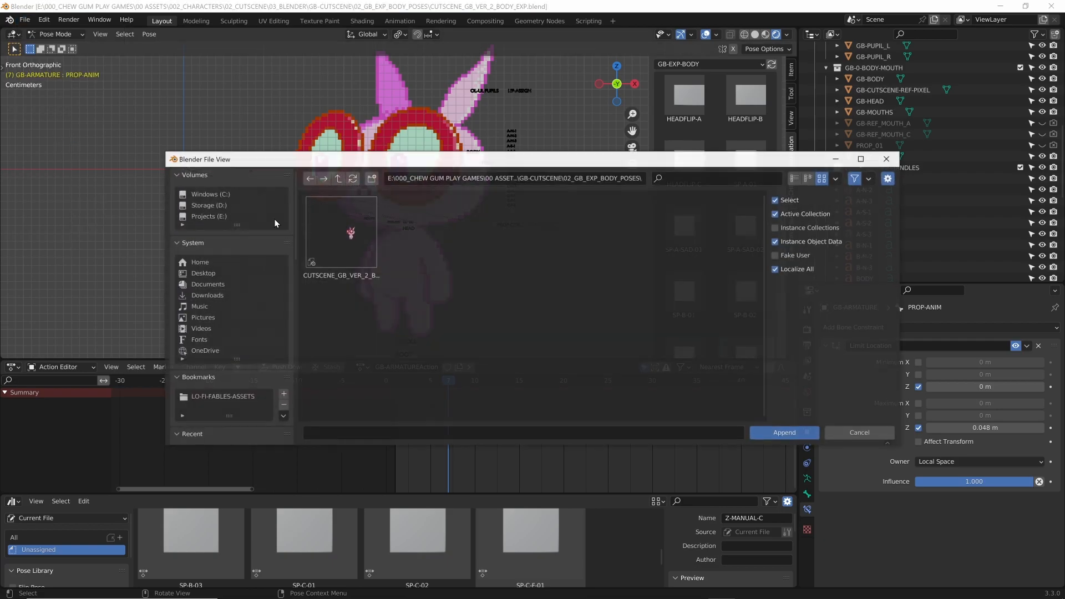
{"action": "left_click", "coordinate": [246, 272]}
{"action": "scroll", "coordinate": [401, 349], "scroll_direction": "down", "scroll_amount": 2}
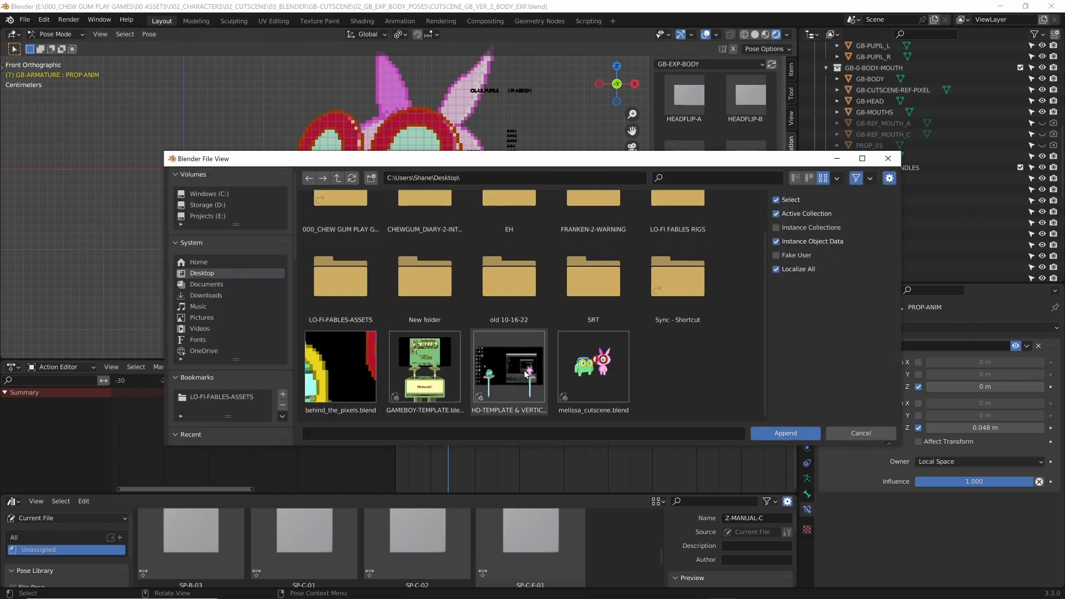
{"action": "double_click", "coordinate": [593, 361]}
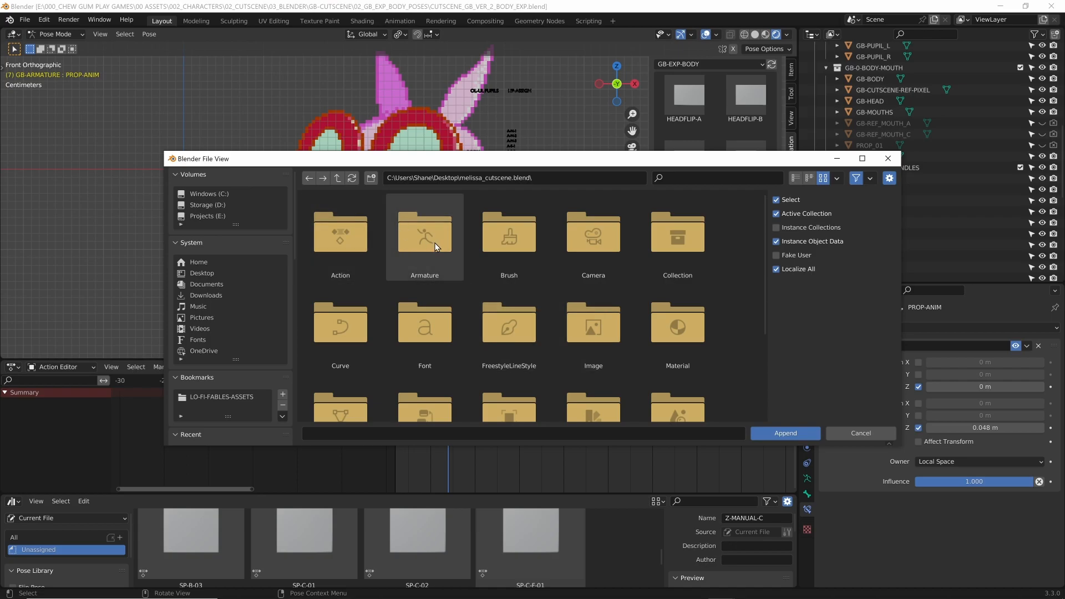
{"action": "left_click", "coordinate": [364, 244]}
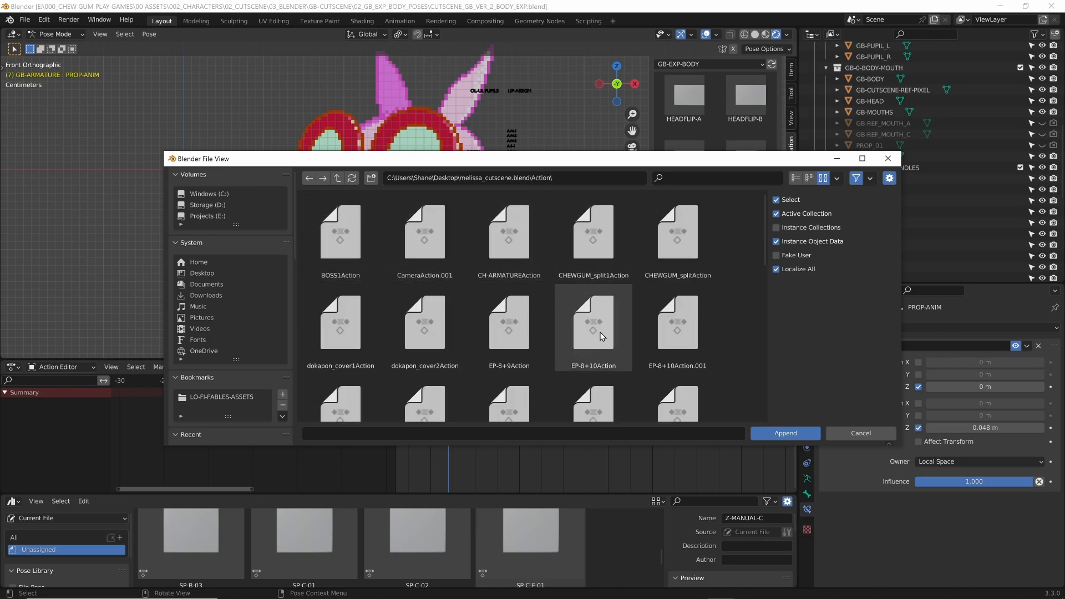
{"action": "scroll", "coordinate": [554, 331], "scroll_direction": "down", "scroll_amount": 2}
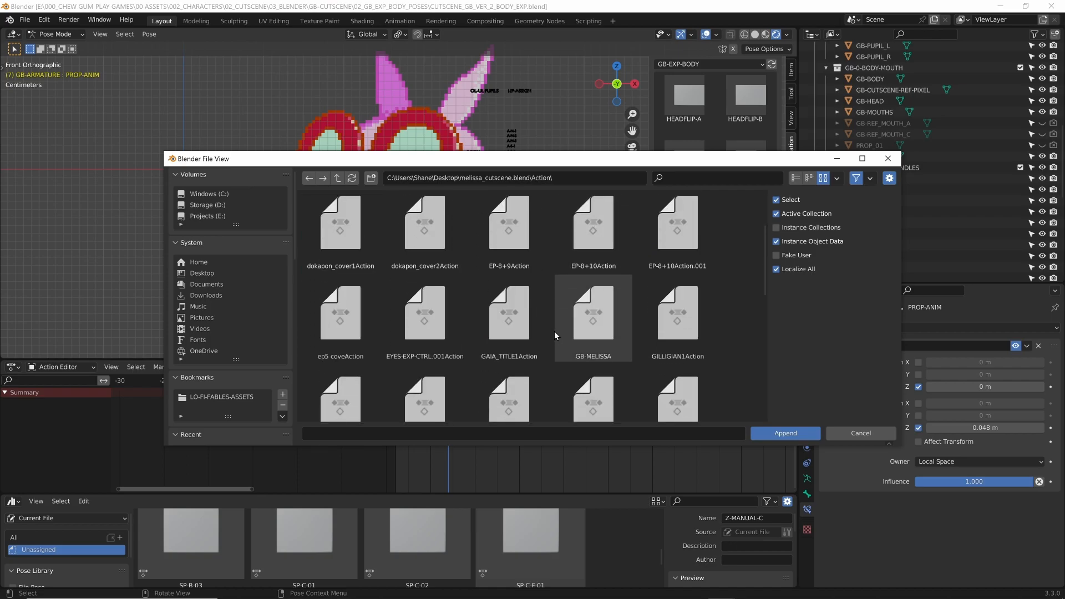
{"action": "left_click", "coordinate": [615, 337]}
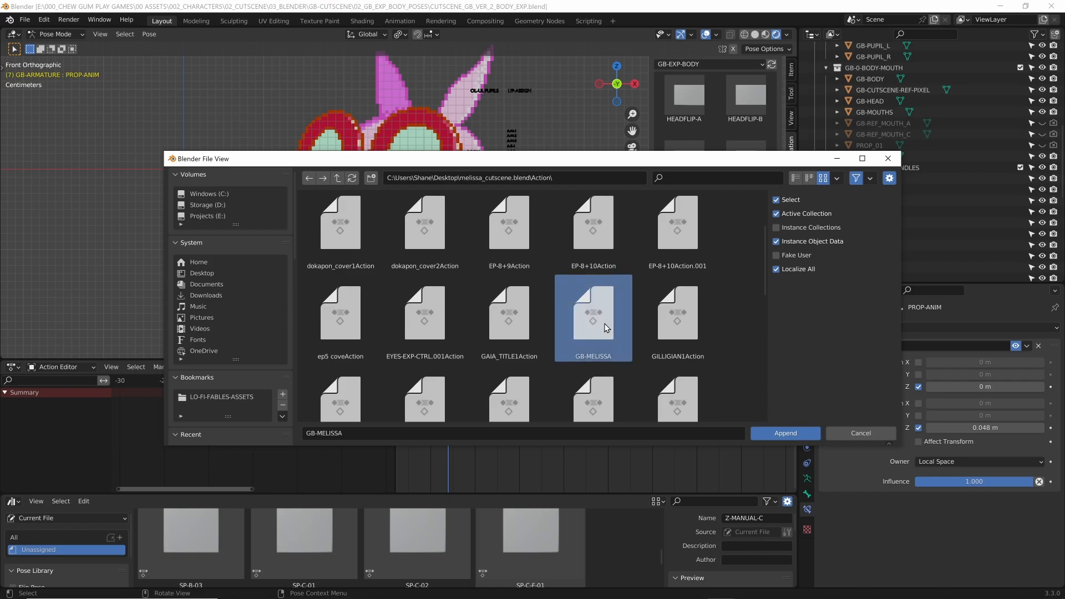
{"action": "left_click", "coordinate": [782, 433]}
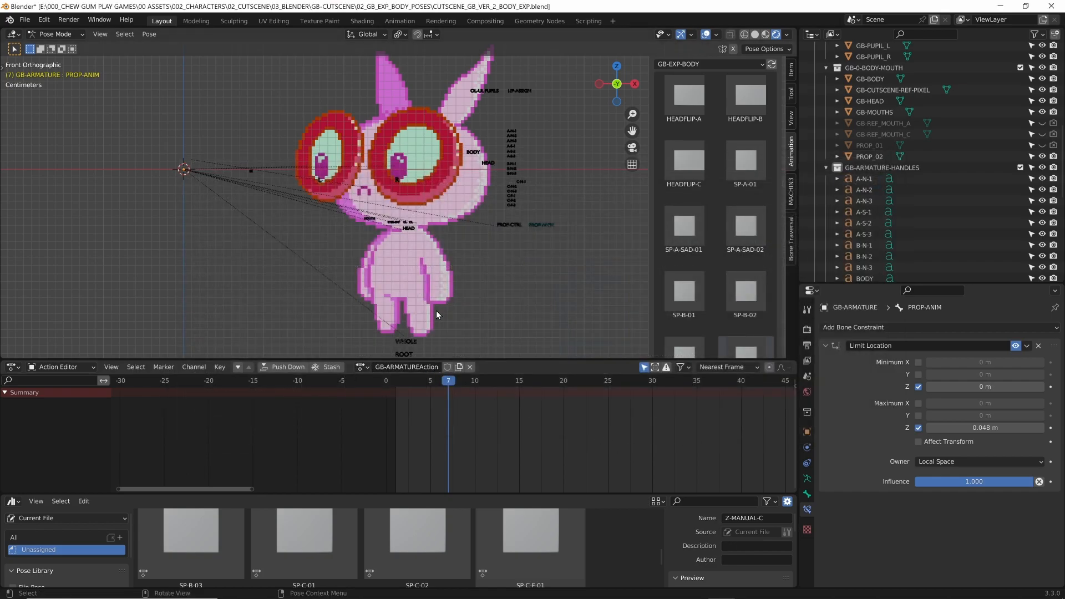
Select all GB-ARMATURE bones, delete their keyframes and assign the GB-MELISSA action to the armature
{"action": "left_click", "coordinate": [407, 340]}
{"action": "key", "text": "a"}
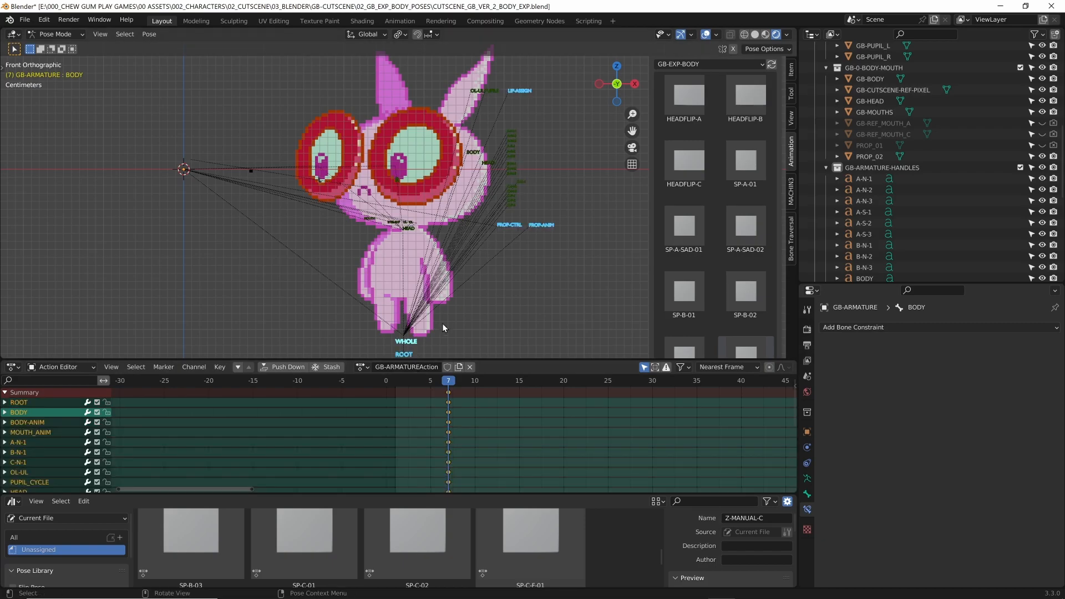
{"action": "key", "text": "x"}
{"action": "left_click", "coordinate": [437, 398]}
{"action": "left_click", "coordinate": [359, 367]}
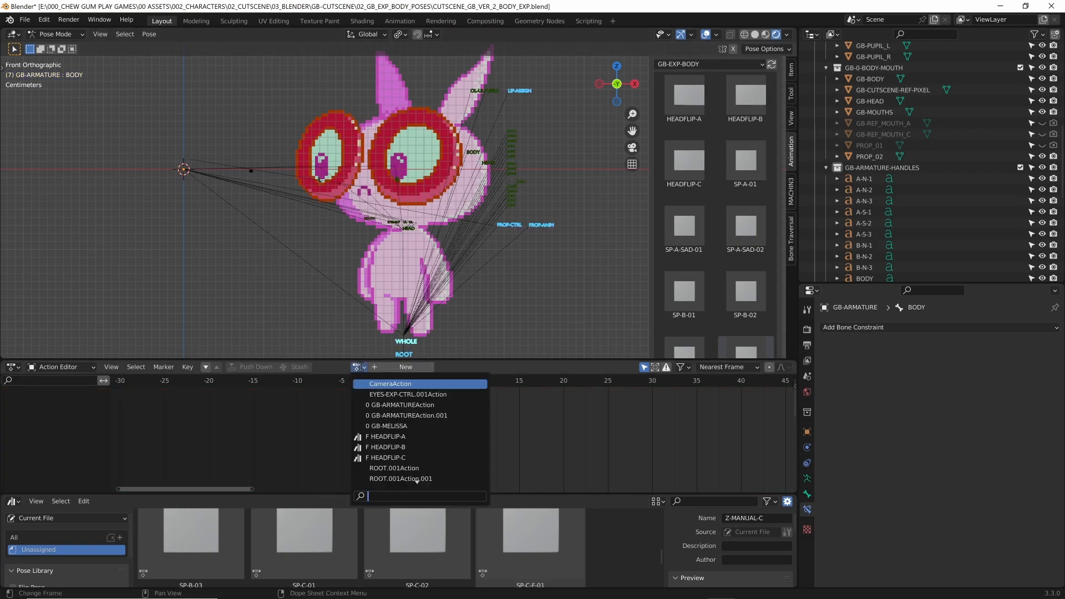
{"action": "left_click", "coordinate": [392, 425]}
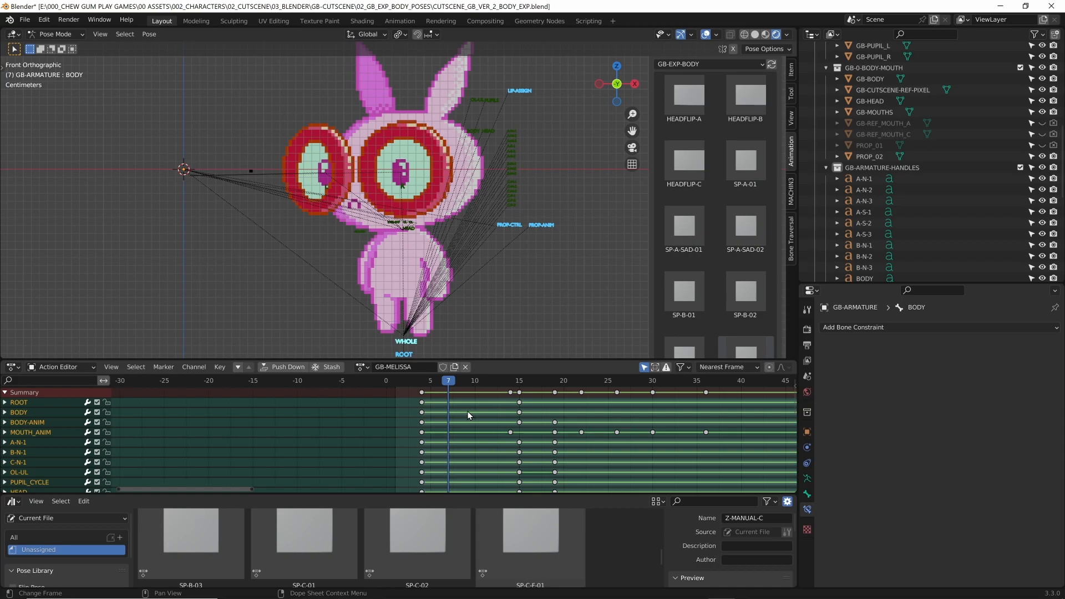
Scrub through the GB-MELISSA keyframes to check the character's poses, stopping at frame 108
{"action": "scroll", "coordinate": [521, 273], "scroll_direction": "down", "scroll_amount": 3}
{"action": "scroll", "coordinate": [594, 222], "scroll_direction": "up", "scroll_amount": 3}
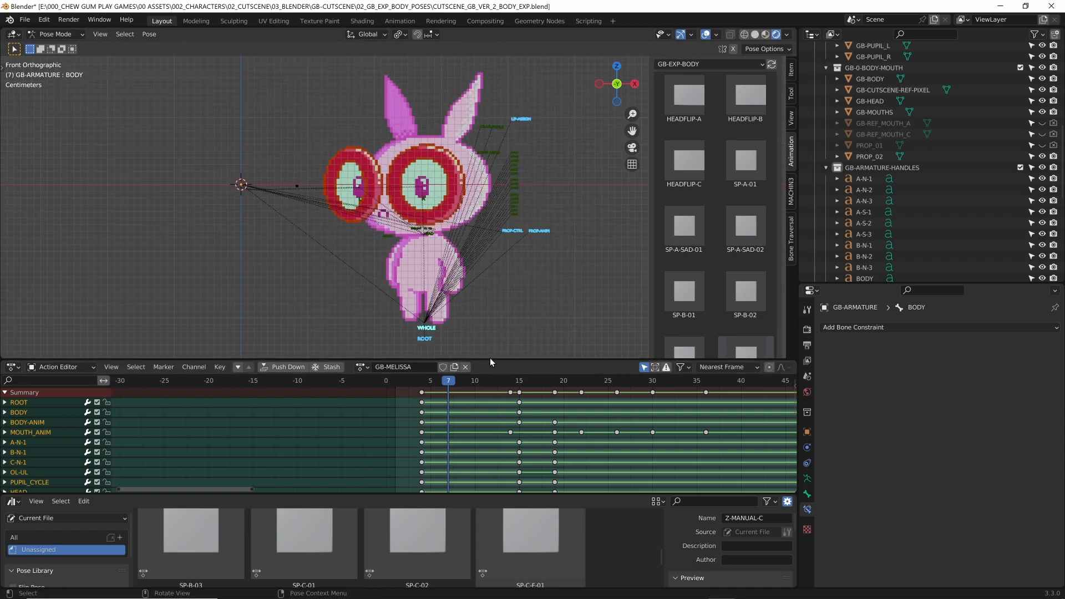
{"action": "left_click_drag", "start_coordinate": [449, 381], "coordinate": [679, 383]}
{"action": "scroll", "coordinate": [592, 405], "scroll_direction": "down", "scroll_amount": 5}
{"action": "scroll", "coordinate": [601, 405], "scroll_direction": "down", "scroll_amount": 2}
{"action": "left_click_drag", "start_coordinate": [544, 383], "coordinate": [581, 388]}
{"action": "scroll", "coordinate": [549, 408], "scroll_direction": "down", "scroll_amount": 3}
{"action": "scroll", "coordinate": [534, 409], "scroll_direction": "down", "scroll_amount": 5}
{"action": "middle_click_drag", "start_coordinate": [510, 415], "coordinate": [455, 418]}
{"action": "scroll", "coordinate": [492, 410], "scroll_direction": "down", "scroll_amount": 3}
{"action": "scroll", "coordinate": [492, 410], "scroll_direction": "down", "scroll_amount": 2}
{"action": "left_click_drag", "start_coordinate": [418, 387], "coordinate": [443, 388]}
{"action": "scroll", "coordinate": [438, 400], "scroll_direction": "up", "scroll_amount": 6}
{"action": "scroll", "coordinate": [380, 418], "scroll_direction": "down", "scroll_amount": 8, "text": "alt"}
{"action": "scroll", "coordinate": [380, 417], "scroll_direction": "up", "scroll_amount": 8, "text": "alt"}
{"action": "scroll", "coordinate": [380, 418], "scroll_direction": "down", "scroll_amount": 12, "text": "alt"}
{"action": "scroll", "coordinate": [380, 417], "scroll_direction": "up", "scroll_amount": 8, "text": "alt"}
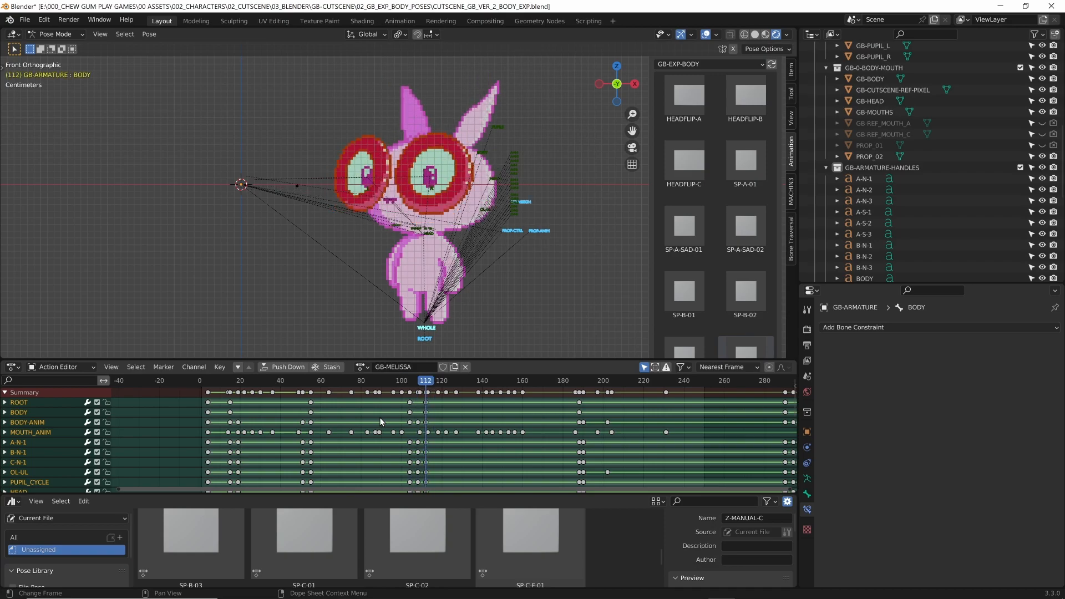
Select the PUPIL_R and PUPIL_L bones at frame 108 and try moving them within the eyes
{"action": "left_click", "coordinate": [517, 285]}
{"action": "scroll", "coordinate": [461, 222], "scroll_direction": "up", "scroll_amount": 3}
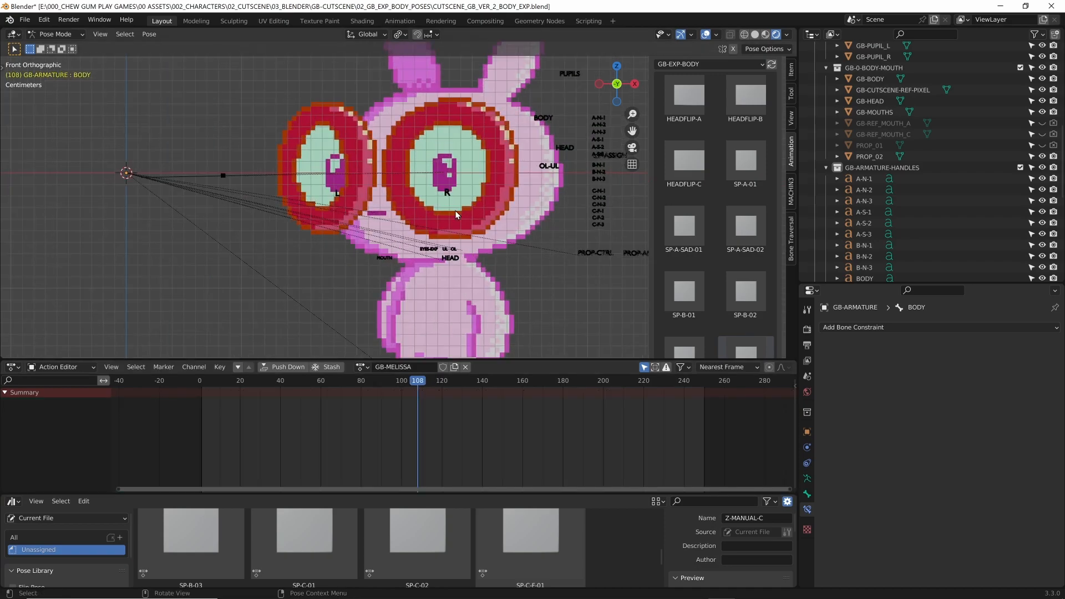
{"action": "left_click", "coordinate": [450, 194]}
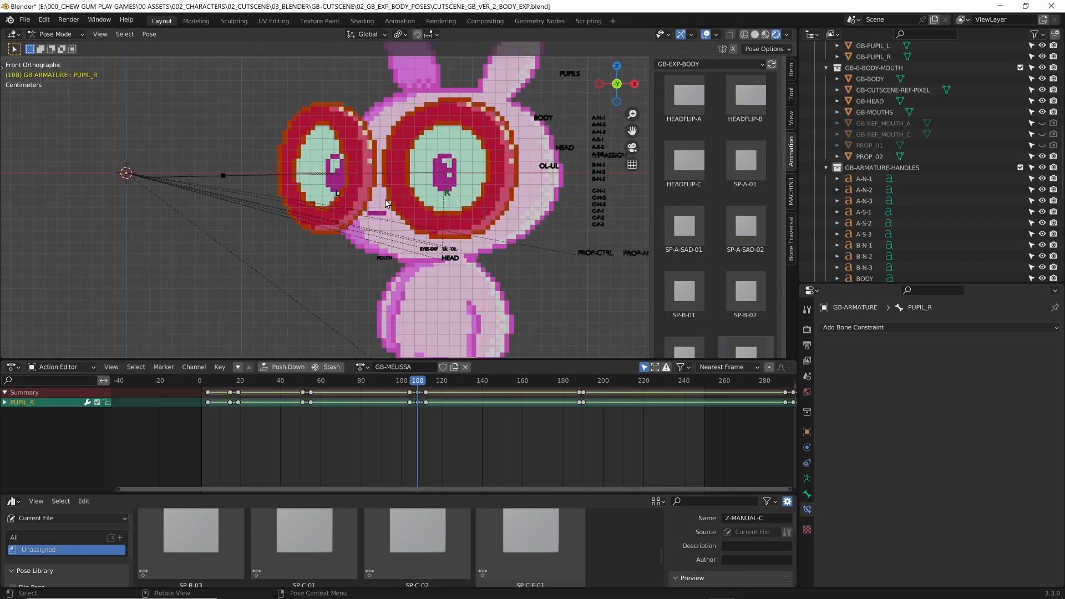
{"action": "left_click", "coordinate": [337, 191], "text": "shift"}
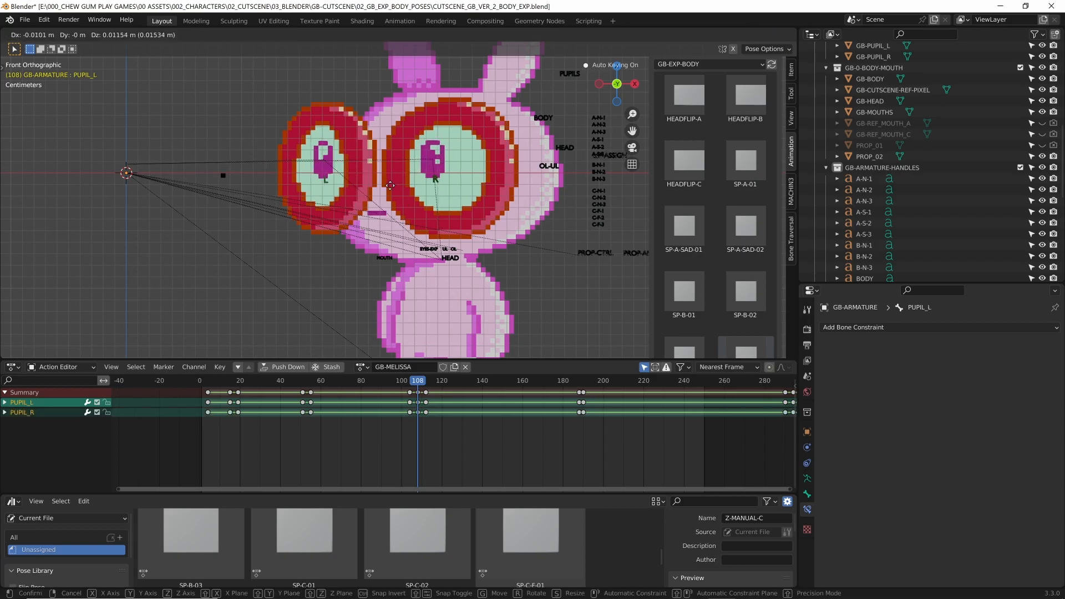
{"action": "scroll", "coordinate": [391, 192], "scroll_direction": "up", "scroll_amount": 5}
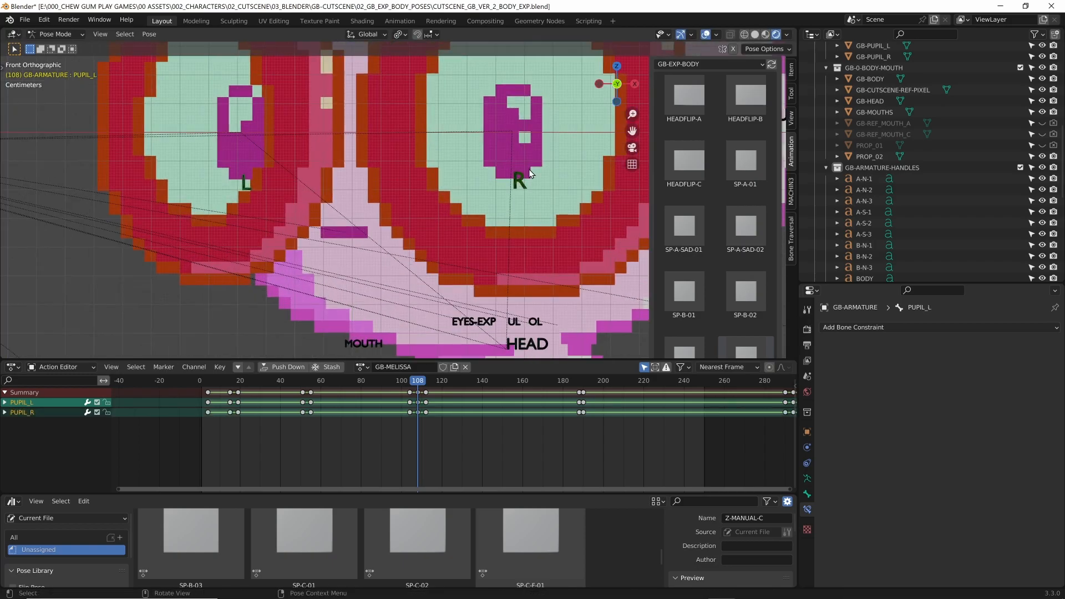
{"action": "scroll", "coordinate": [475, 178], "scroll_direction": "down", "scroll_amount": 5}
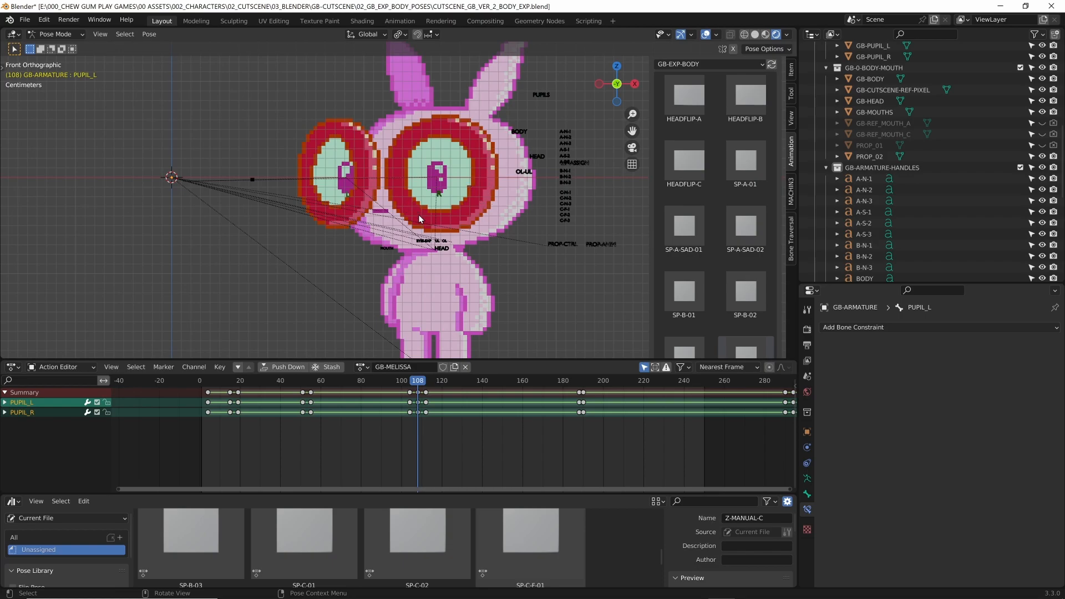
Reselect both pupil bones at frame 108 and create a pose asset from them
{"action": "left_click", "coordinate": [472, 180]}
{"action": "scroll", "coordinate": [473, 180], "scroll_direction": "up", "scroll_amount": 3}
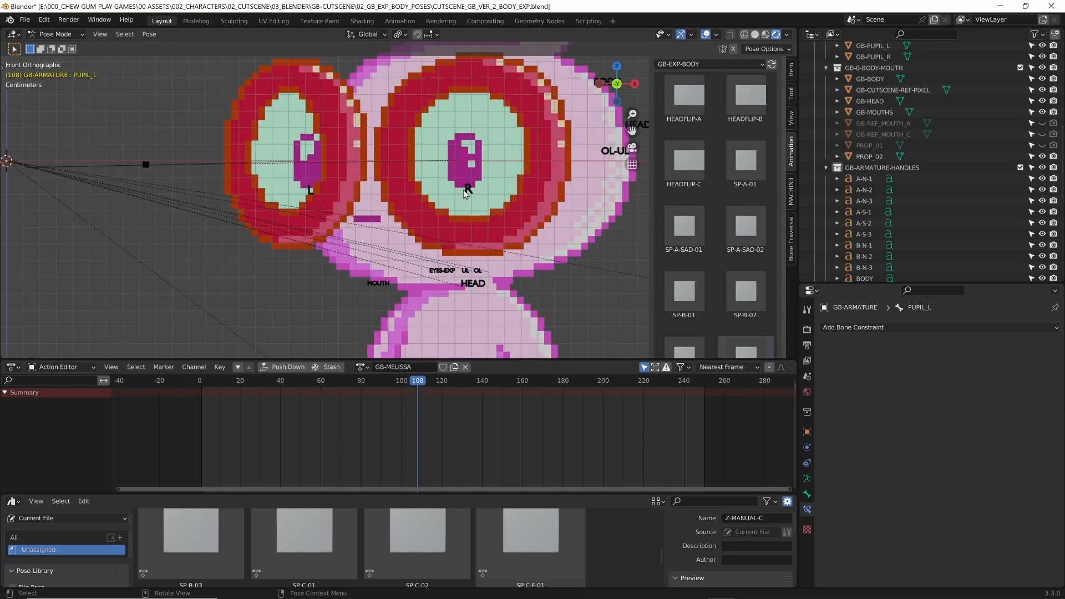
{"action": "left_click", "coordinate": [465, 191]}
{"action": "left_click", "coordinate": [308, 192], "text": "shift"}
{"action": "scroll", "coordinate": [397, 201], "scroll_direction": "down", "scroll_amount": 4}
{"action": "scroll", "coordinate": [738, 142], "scroll_direction": "up", "scroll_amount": 2}
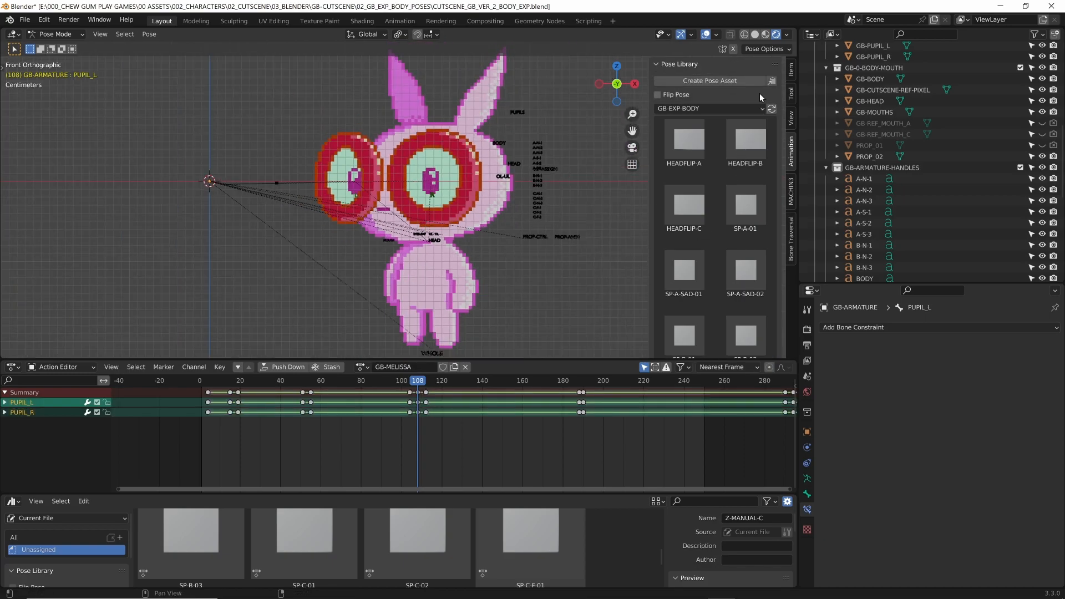
{"action": "left_click", "coordinate": [717, 82]}
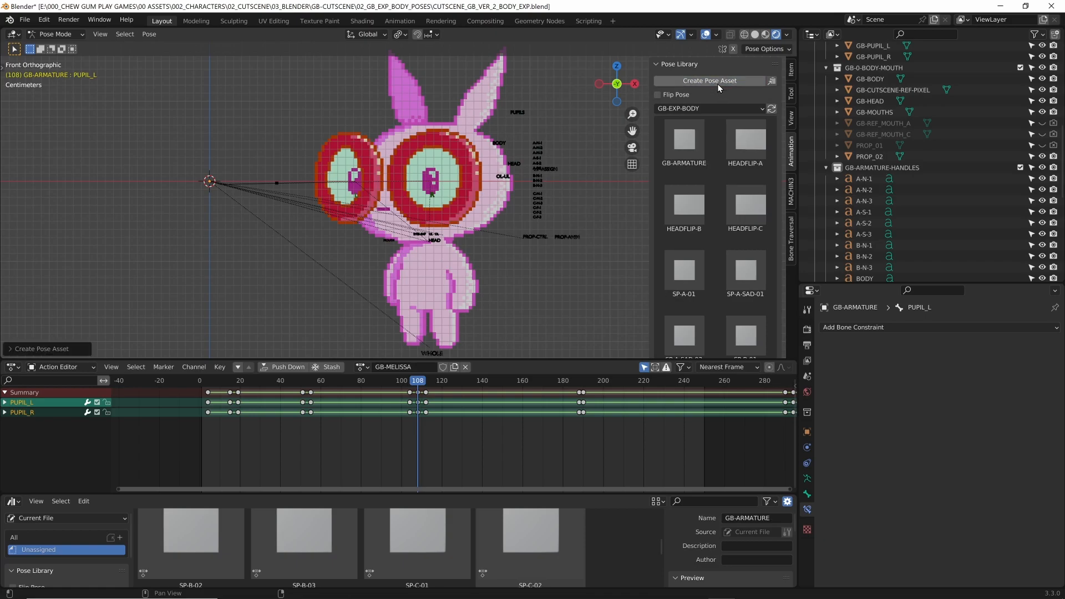
Enlarge the asset browser area and rename the new pose asset as Z-MAN-01-AT-CAM
{"action": "left_click_drag", "start_coordinate": [234, 494], "coordinate": [235, 427]}
{"action": "scroll", "coordinate": [218, 491], "scroll_direction": "down", "scroll_amount": 6}
{"action": "scroll", "coordinate": [287, 501], "scroll_direction": "down", "scroll_amount": 1}
{"action": "scroll", "coordinate": [286, 500], "scroll_direction": "down", "scroll_amount": 1}
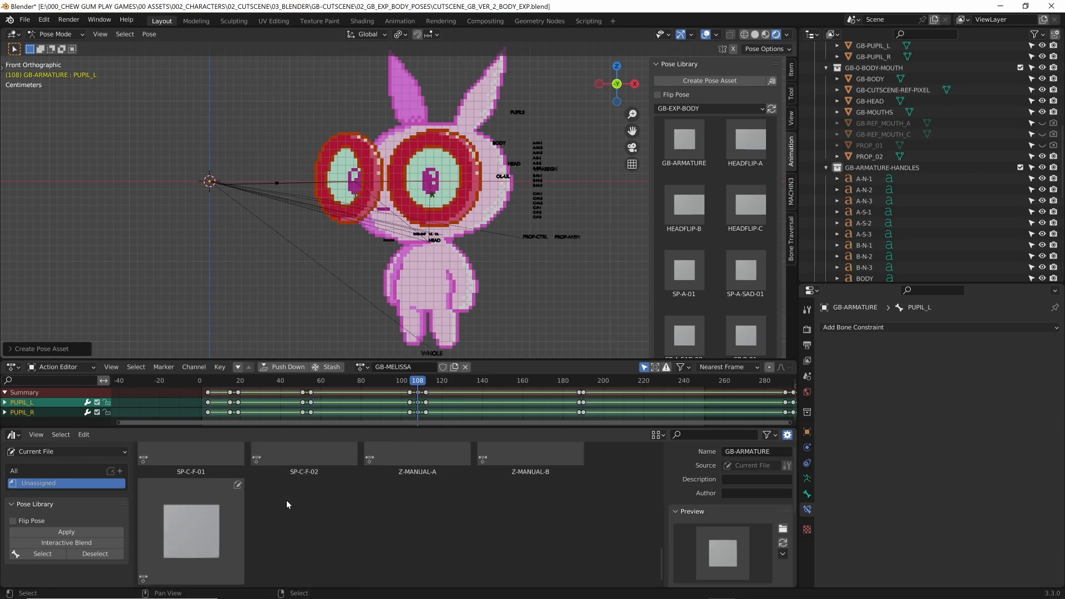
{"action": "scroll", "coordinate": [286, 500], "scroll_direction": "up", "scroll_amount": 6}
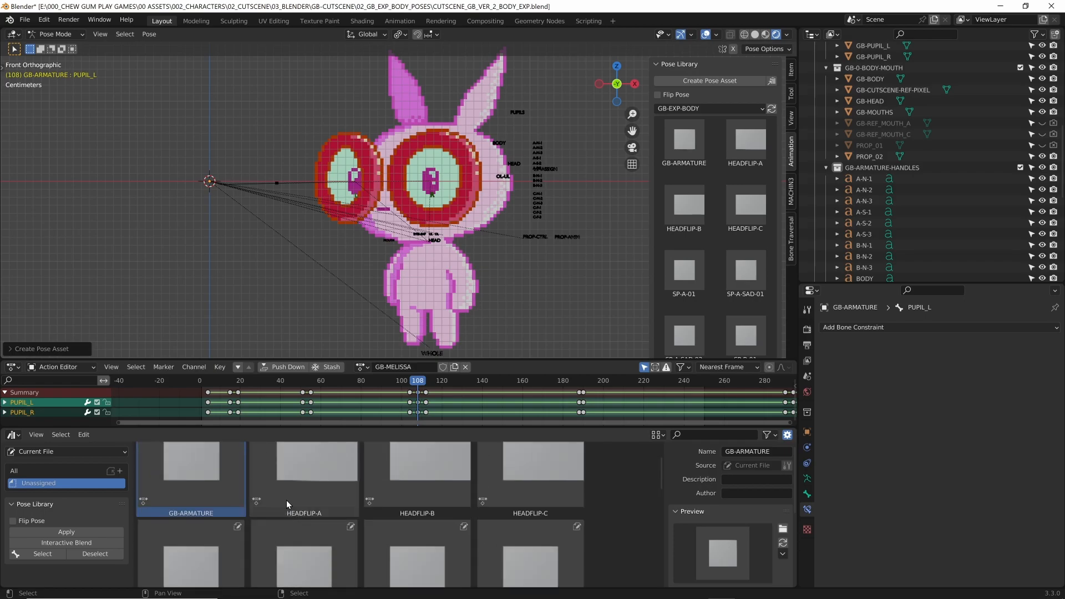
{"action": "left_click", "coordinate": [730, 453]}
{"action": "type", "text": "Z-MAN"}
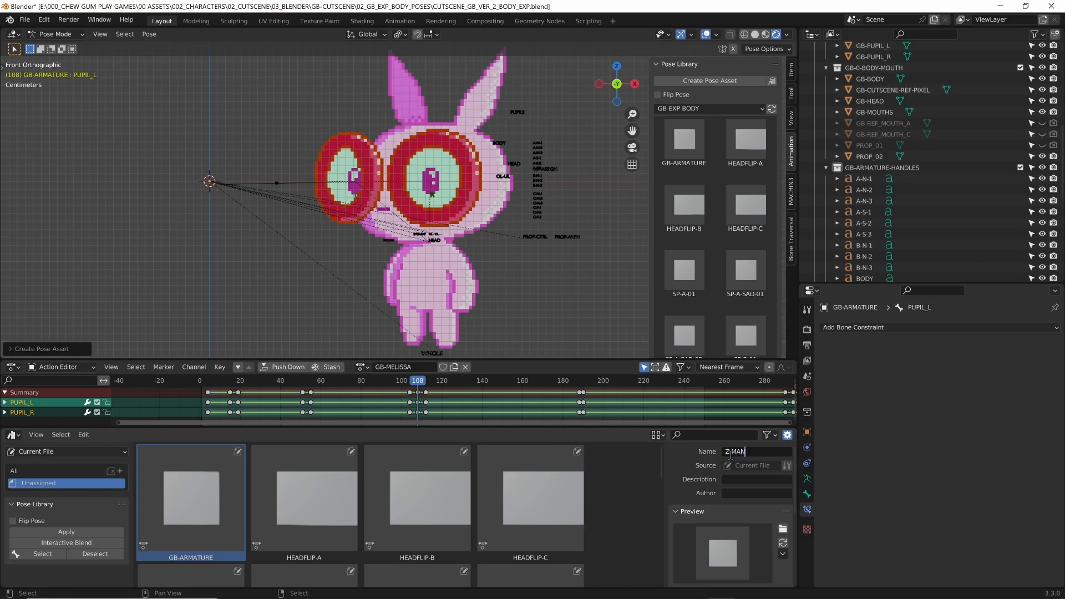
{"action": "type", "text": "-01-AT-CAM"}
{"action": "key", "text": "Return"}
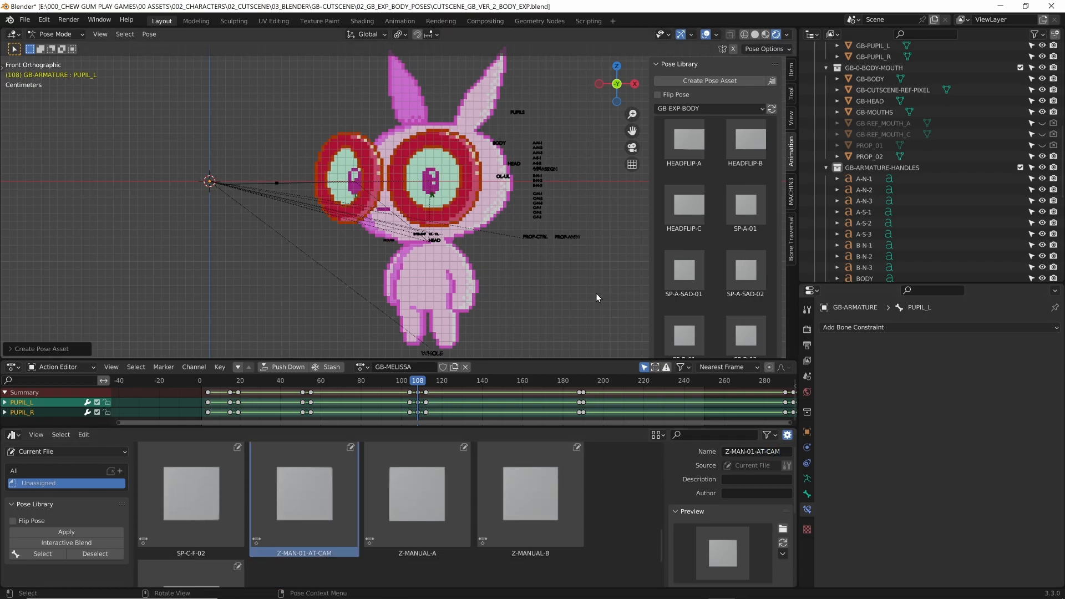
Deselect the bones, play and step through the keyframes around frames 108 to 140, and return the playhead to frame 107
{"action": "left_click", "coordinate": [590, 298]}
{"action": "key", "text": "Up"}
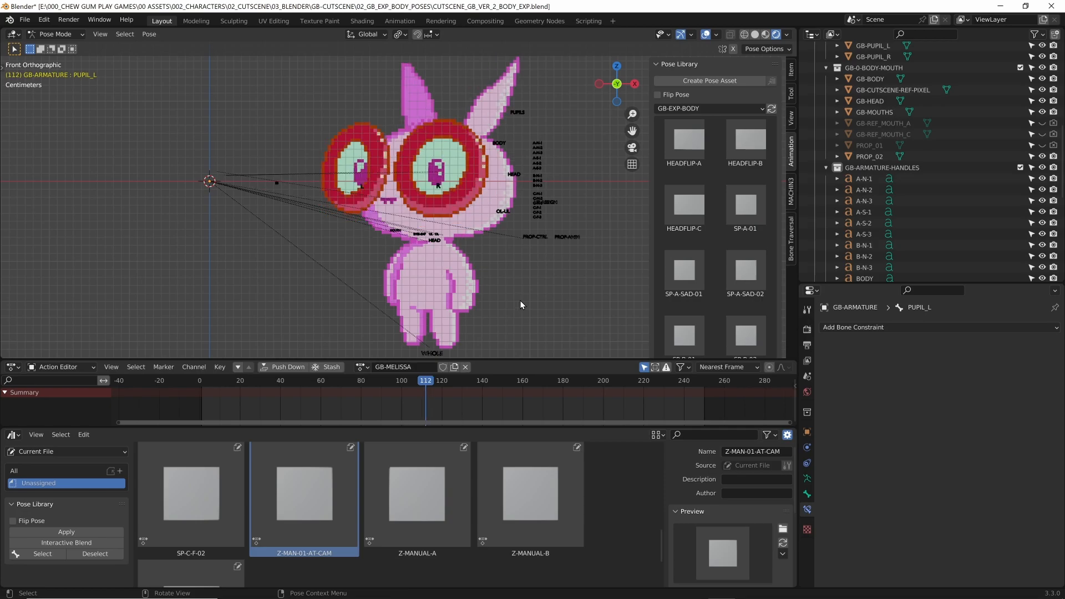
{"action": "key", "text": "Down"}
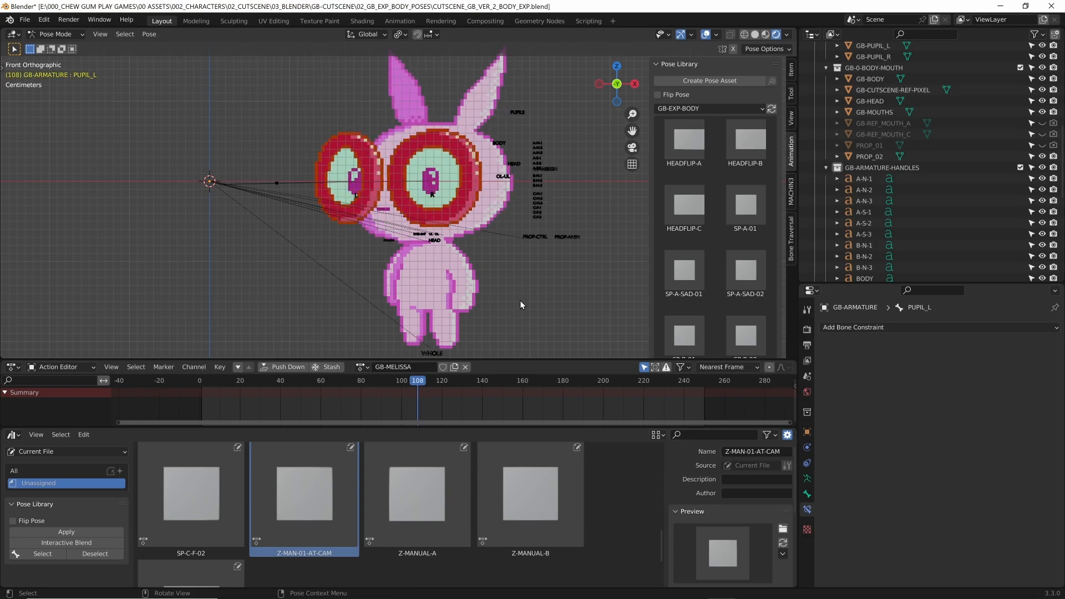
{"action": "key", "text": "Up"}
{"action": "key", "text": "space"}
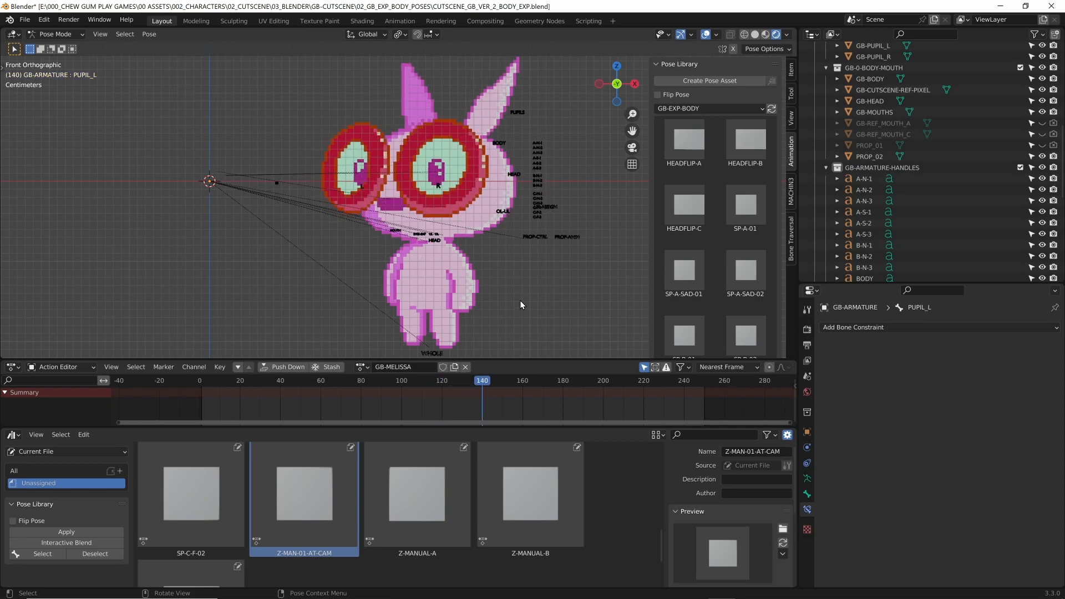
{"action": "key", "text": "Down"}
{"action": "key", "text": "Down"}
{"action": "key", "text": "Down"}
{"action": "key", "text": "Down"}
{"action": "key", "text": "Down"}
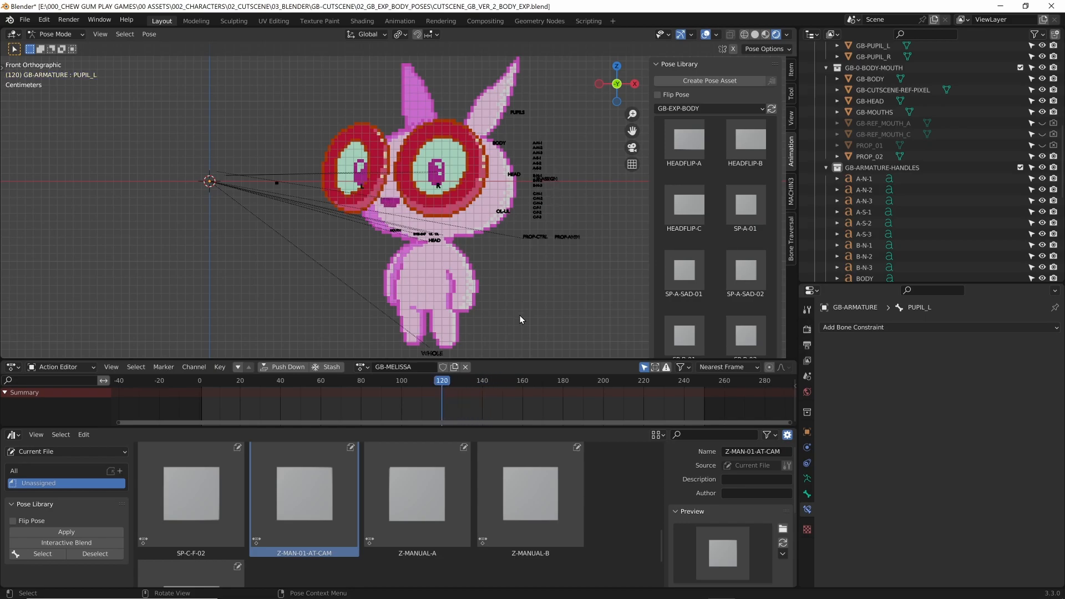
{"action": "left_click_drag", "start_coordinate": [444, 390], "coordinate": [416, 387]}
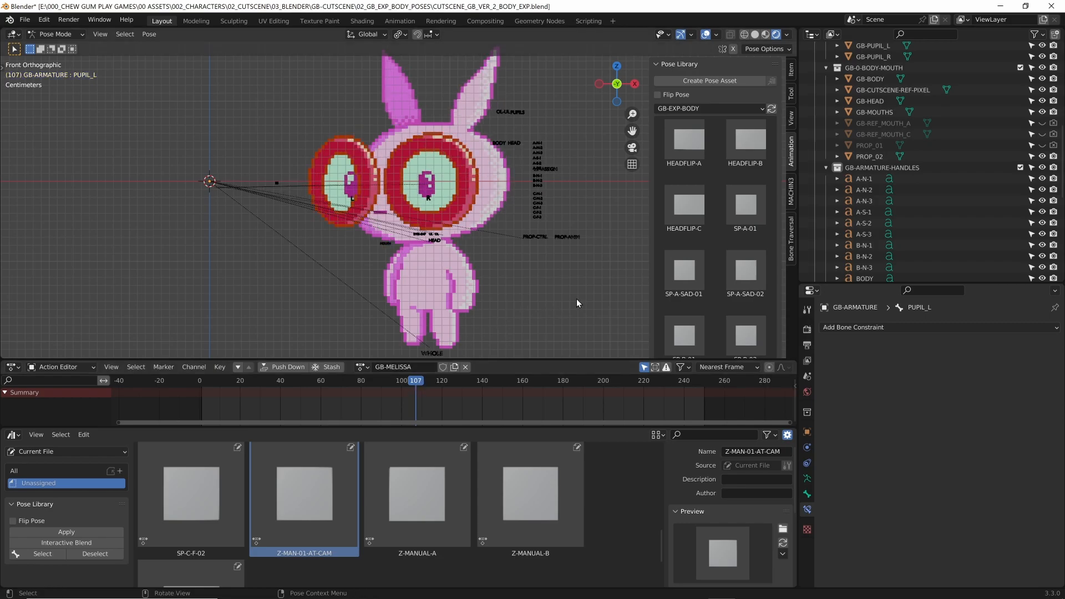
Test the Z-MAN-01-AT-CAM and Z-MANUAL-B pupil poses on the character from the pose library
{"action": "scroll", "coordinate": [730, 255], "scroll_direction": "down", "scroll_amount": 10}
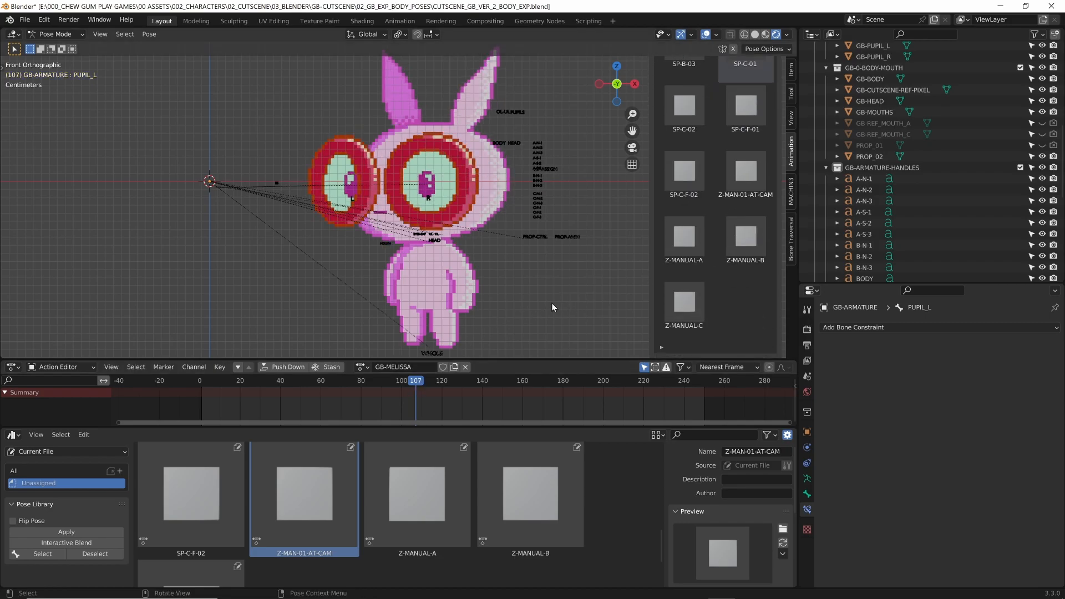
{"action": "left_click", "coordinate": [748, 168]}
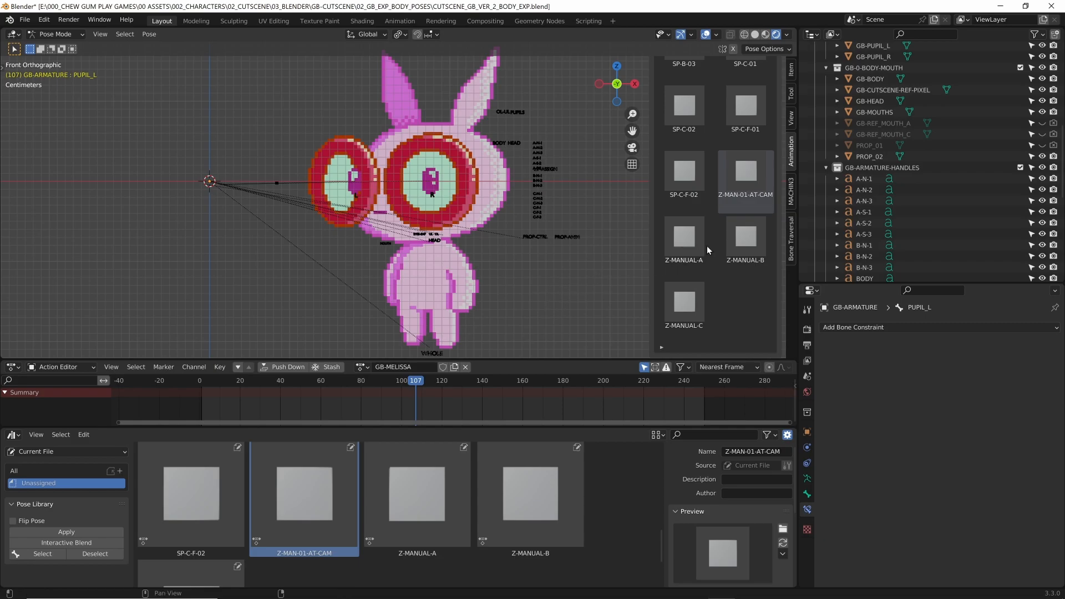
{"action": "left_click", "coordinate": [744, 235]}
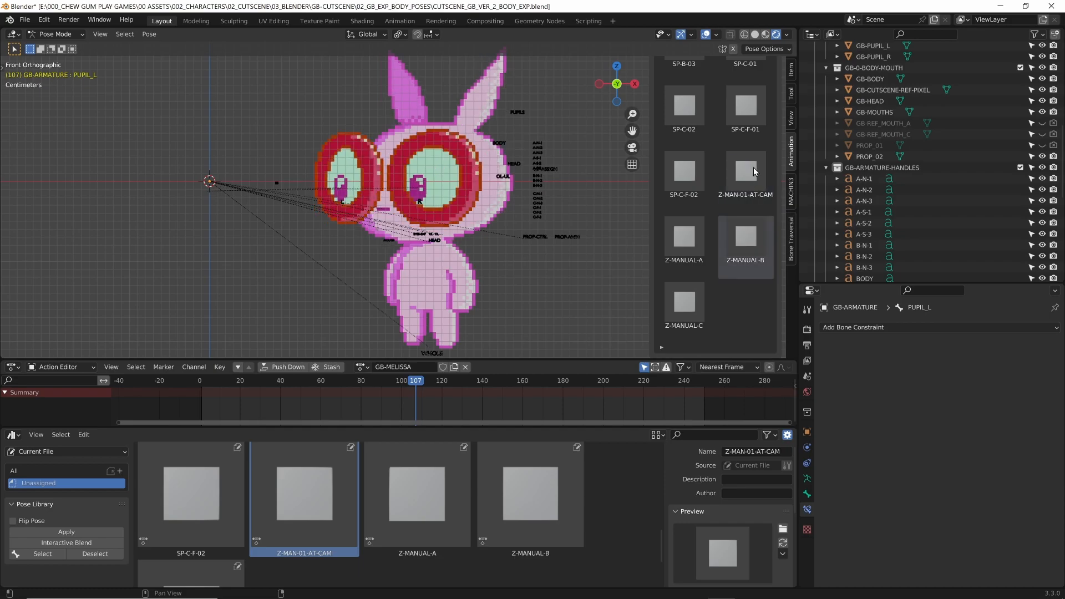
Apply the Z-MAN-01-AT-CAM pose to the character and rename that pose asset as Z-MAN-B-01-AT-CAM
{"action": "left_click", "coordinate": [754, 167]}
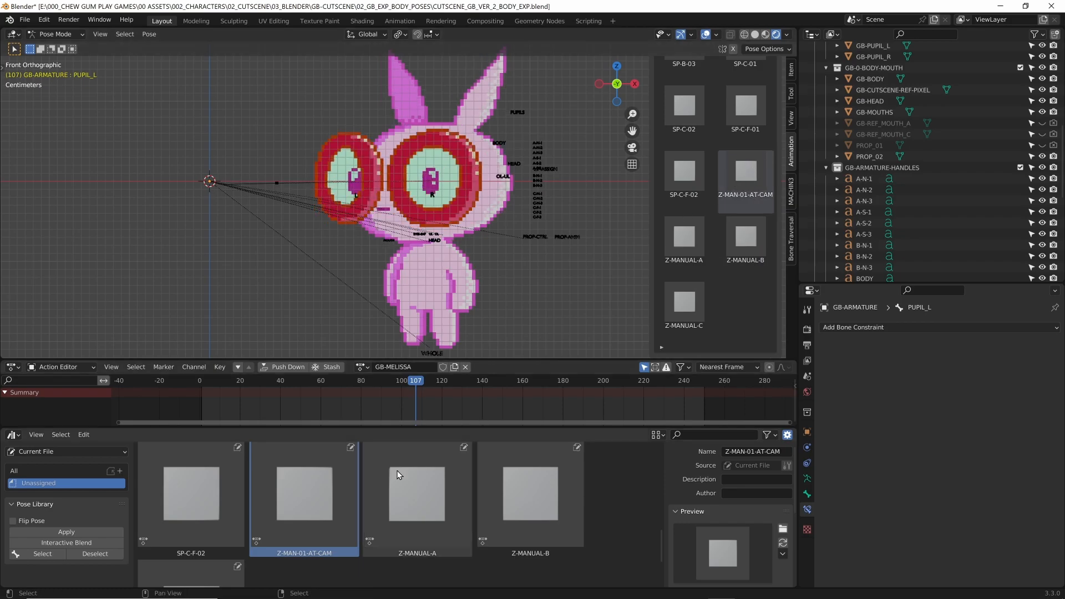
{"action": "scroll", "coordinate": [344, 494], "scroll_direction": "up", "scroll_amount": 1}
{"action": "left_click", "coordinate": [758, 452]}
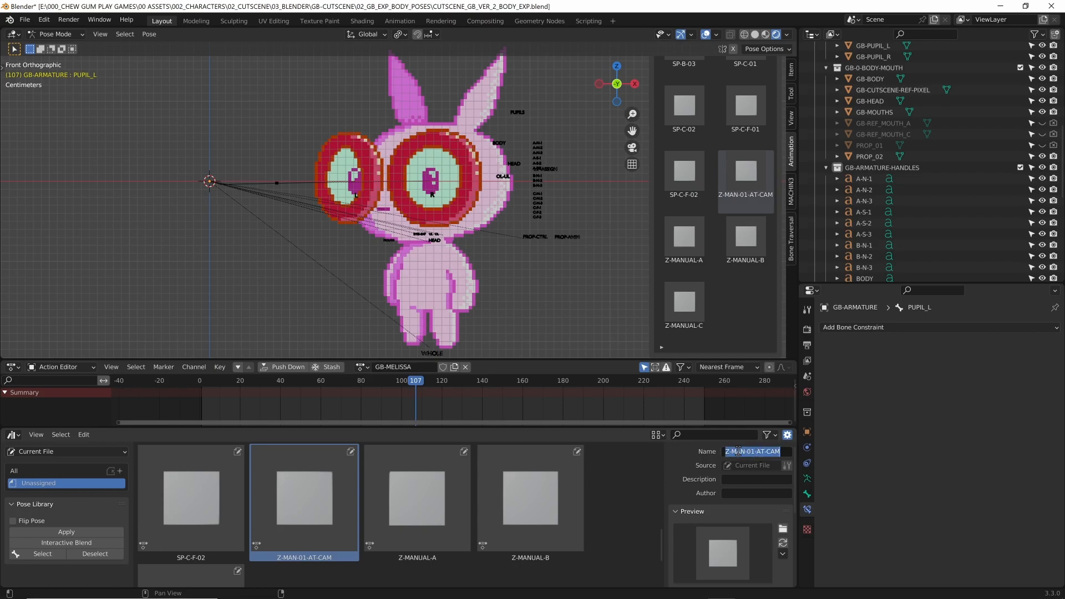
{"action": "left_click_drag", "start_coordinate": [748, 452], "coordinate": [751, 451]}
{"action": "key", "text": "Left"}
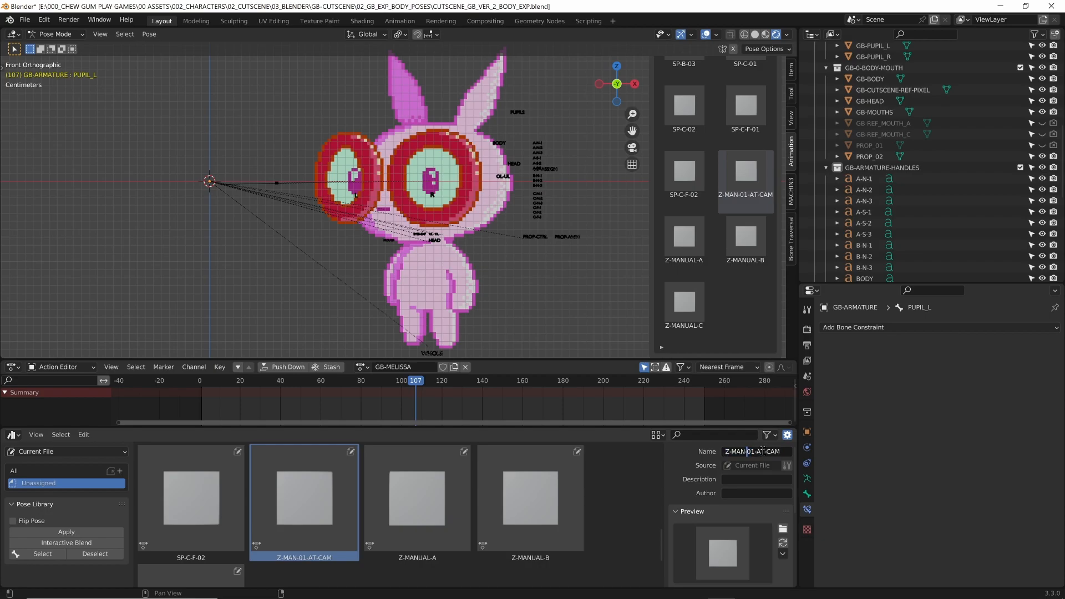
{"action": "type", "text": "B-"}
{"action": "key", "text": "Return"}
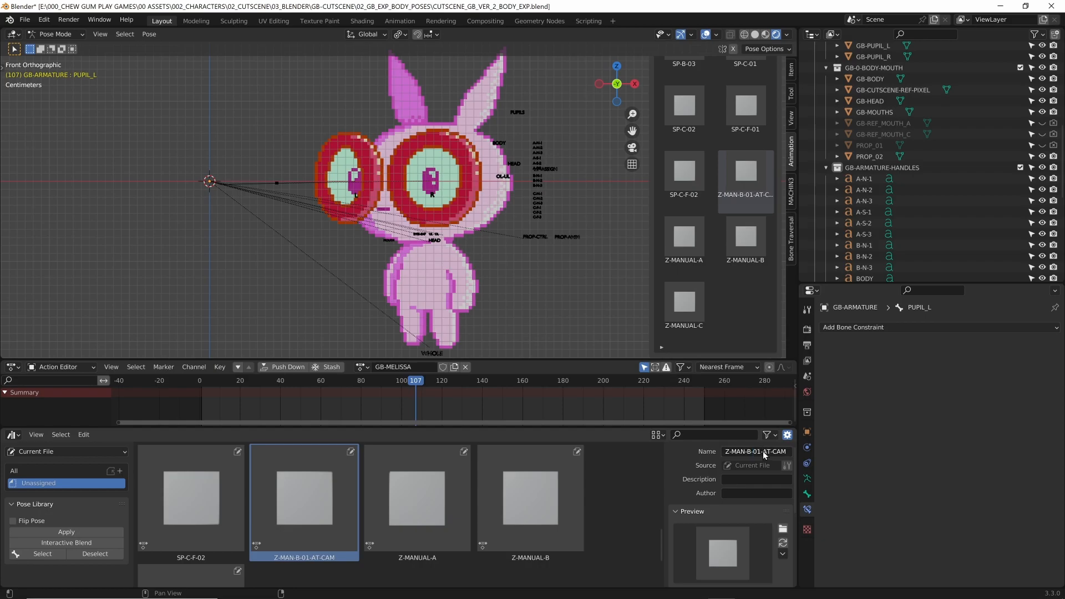
Go to frame 105, select both pupil bones and create a pose asset from them
{"action": "left_click", "coordinate": [412, 382]}
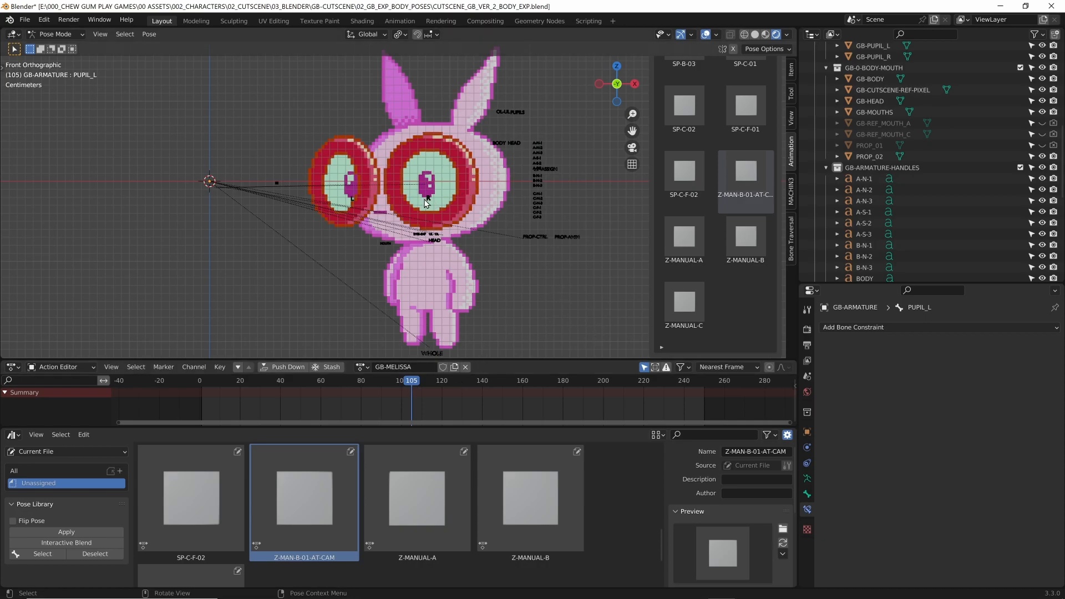
{"action": "left_click", "coordinate": [407, 202]}
{"action": "left_click", "coordinate": [353, 197], "text": "shift"}
{"action": "scroll", "coordinate": [734, 148], "scroll_direction": "up", "scroll_amount": 10}
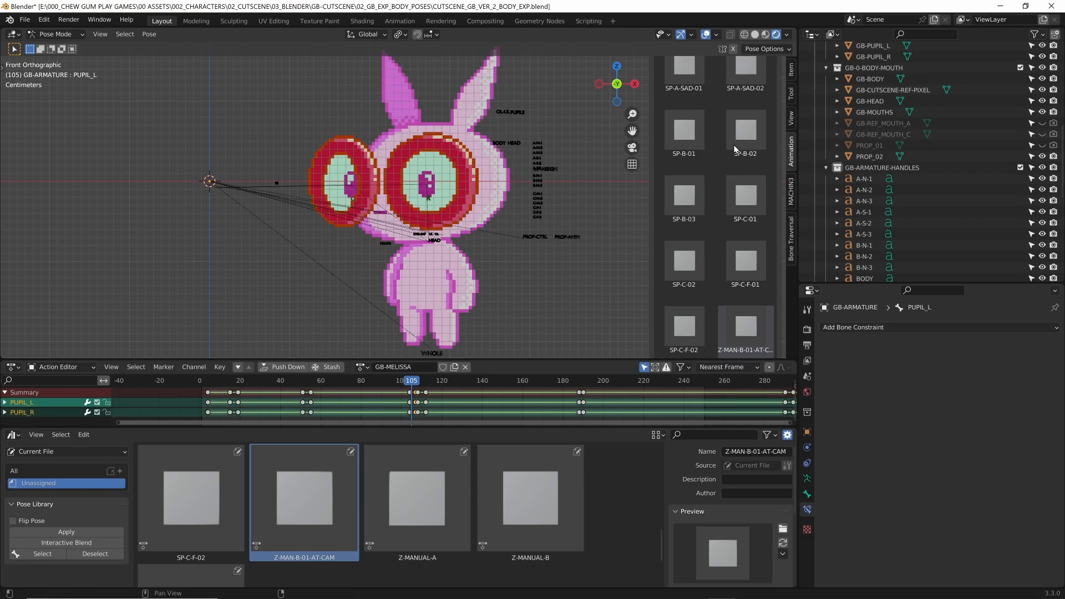
{"action": "left_click", "coordinate": [714, 81]}
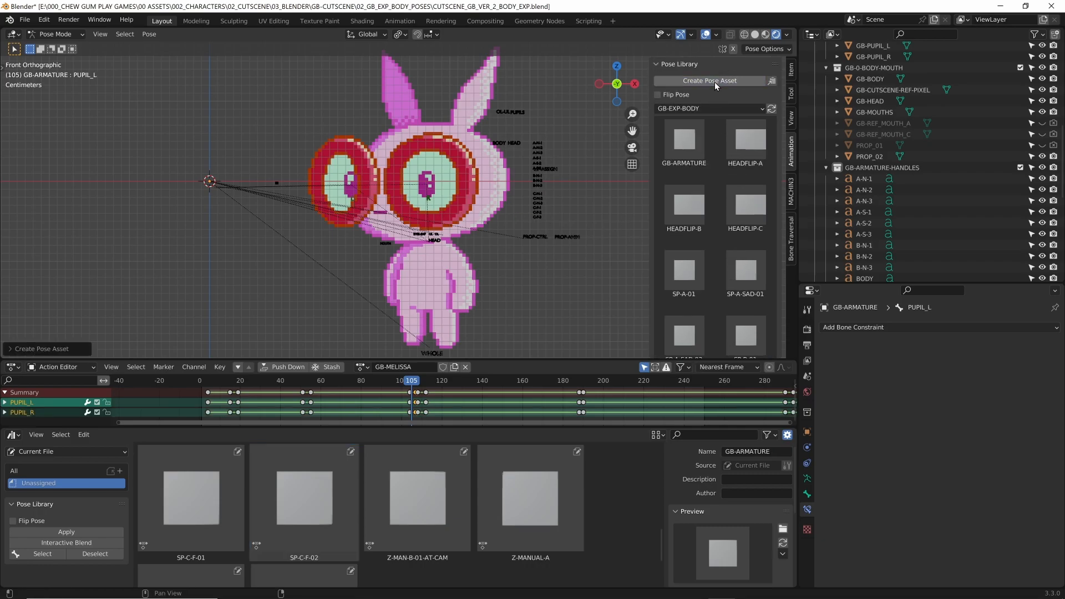
Rename the new GB-ARMATURE pose asset as Z-MAN-A-01-AT-CAM
{"action": "scroll", "coordinate": [364, 501], "scroll_direction": "up", "scroll_amount": 3}
{"action": "scroll", "coordinate": [364, 501], "scroll_direction": "up", "scroll_amount": 3}
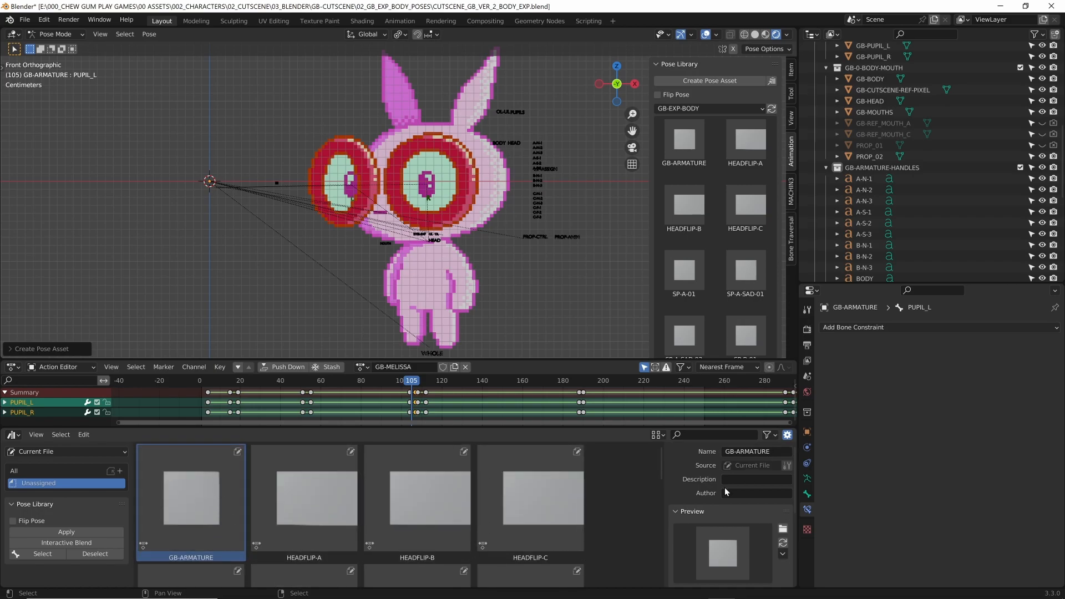
{"action": "scroll", "coordinate": [527, 515], "scroll_direction": "down", "scroll_amount": 6}
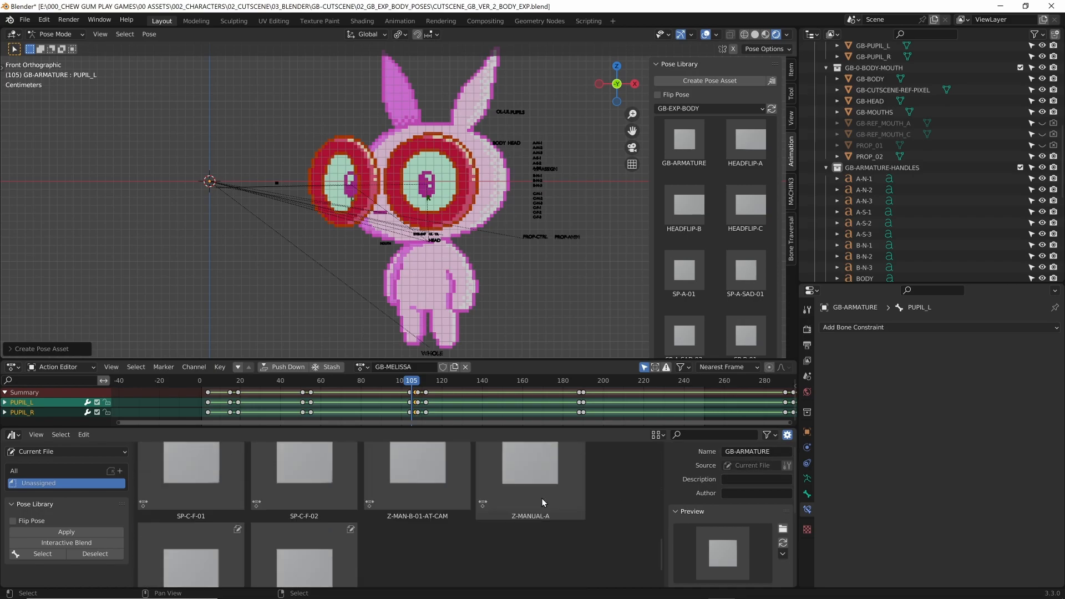
{"action": "left_click", "coordinate": [764, 449]}
{"action": "type", "text": "A"}
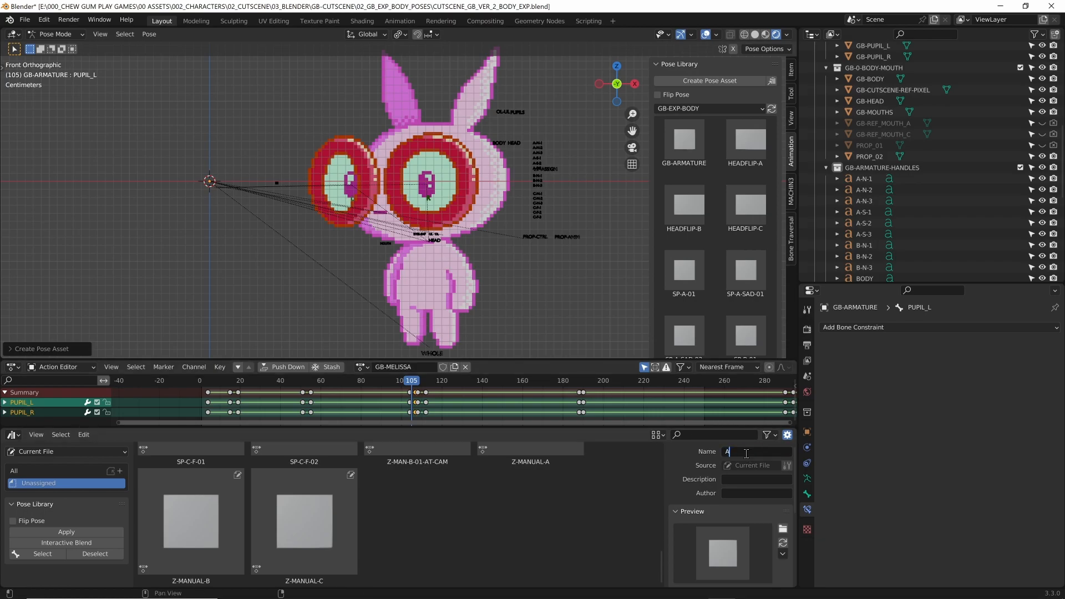
{"action": "type", "text": "Z="}
{"action": "key", "text": "BackSpace"}
{"action": "type", "text": "-MAN-A-01-AT-CAM"}
{"action": "key", "text": "Return"}
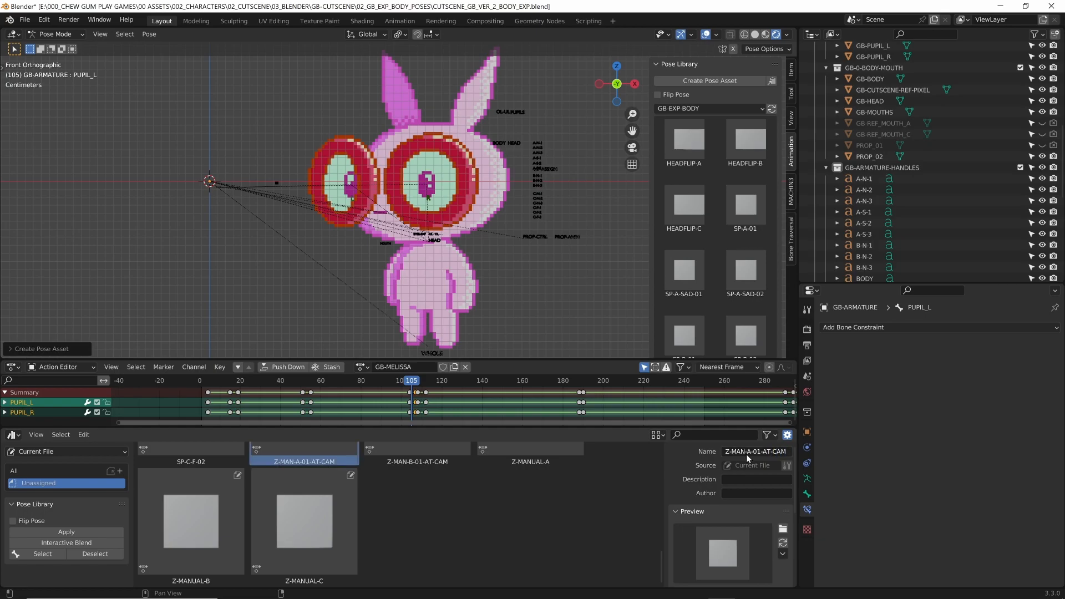
Deselect the bones and try the Z-MANUAL-A and SP-C-F-01 poses on the character from the pose library
{"action": "left_click", "coordinate": [543, 301]}
{"action": "scroll", "coordinate": [728, 262], "scroll_direction": "down", "scroll_amount": 8}
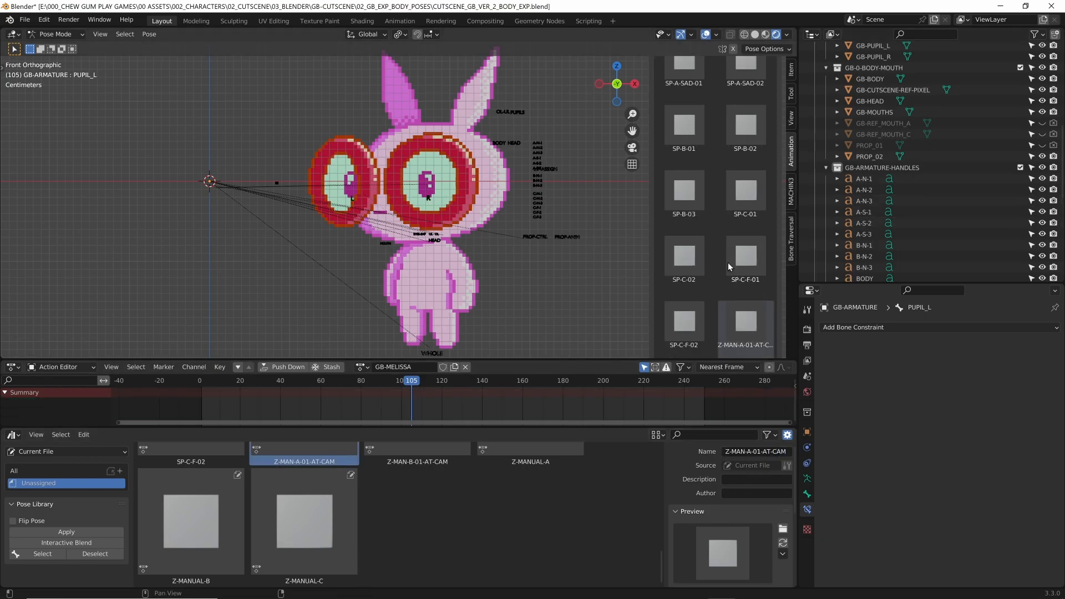
{"action": "scroll", "coordinate": [727, 262], "scroll_direction": "down", "scroll_amount": 5}
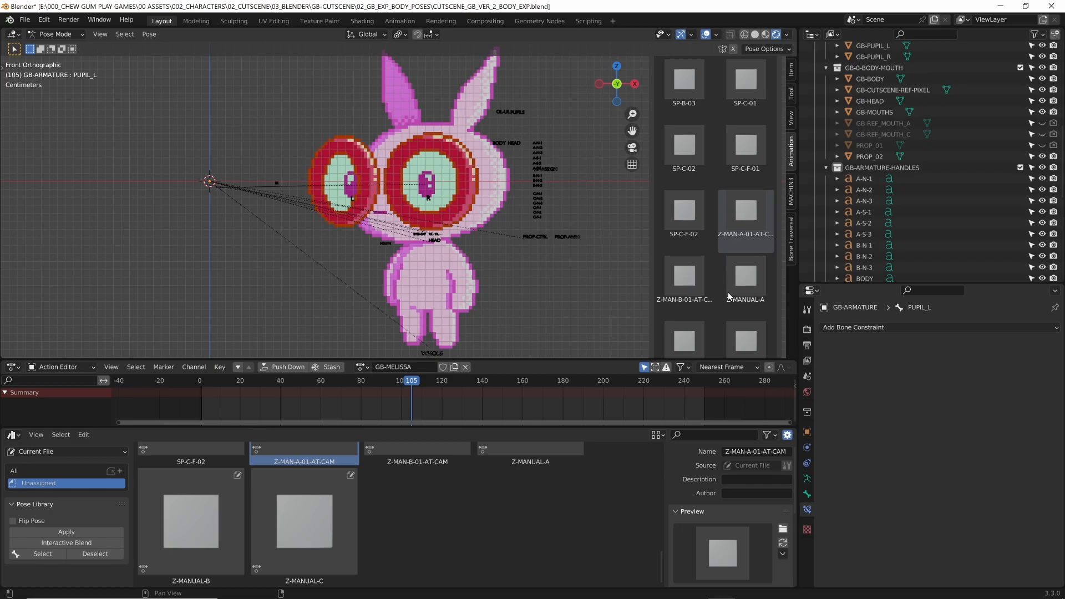
{"action": "scroll", "coordinate": [734, 260], "scroll_direction": "down", "scroll_amount": 2}
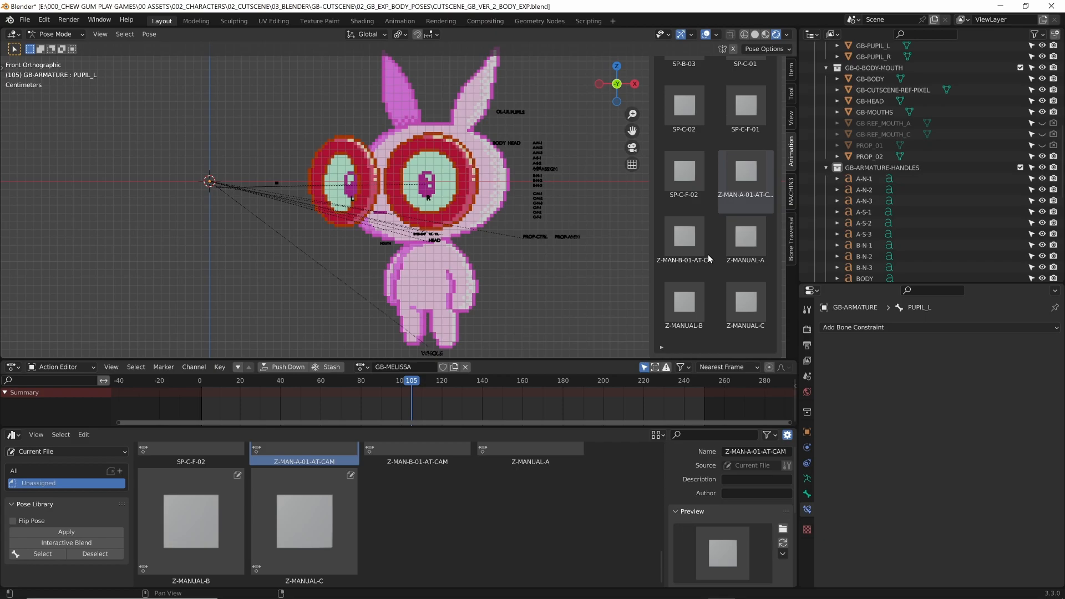
{"action": "left_click", "coordinate": [681, 237]}
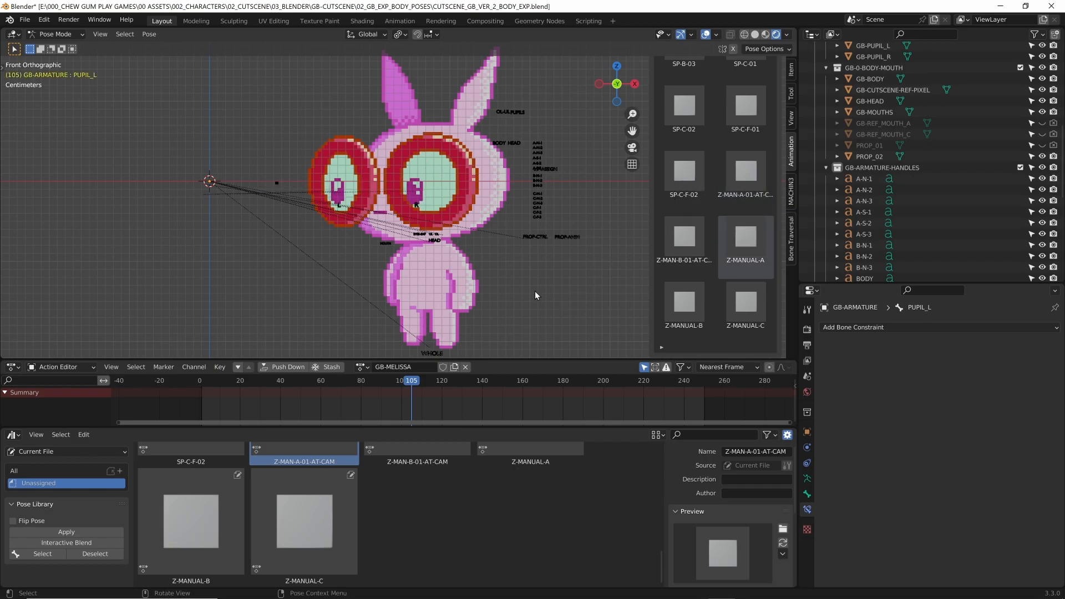
{"action": "left_click", "coordinate": [738, 114]}
{"action": "scroll", "coordinate": [732, 222], "scroll_direction": "up", "scroll_amount": 7}
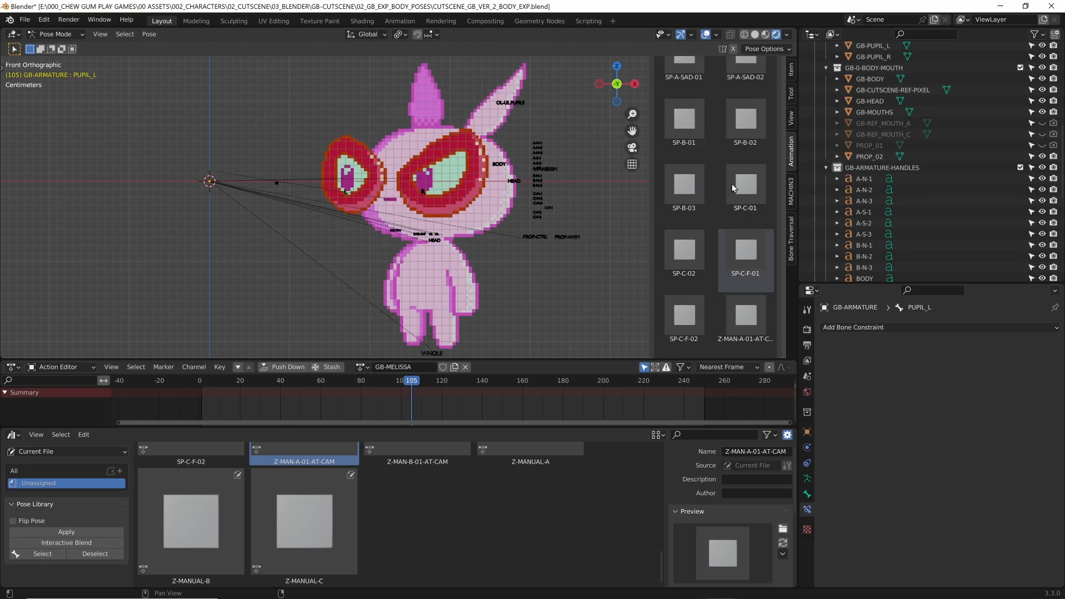
Apply the SP-B-01 head pose and test the Z-MANUAL-B and Z-MAN-B-01-AT-CAM pupil poses on it
{"action": "left_click", "coordinate": [687, 133]}
{"action": "scroll", "coordinate": [709, 243], "scroll_direction": "down", "scroll_amount": 5}
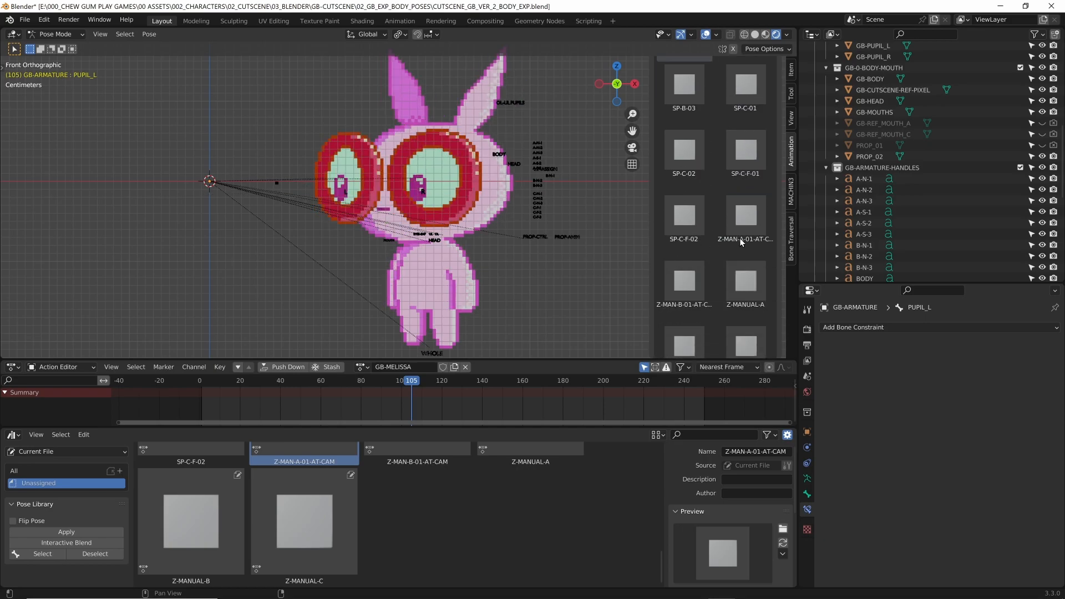
{"action": "scroll", "coordinate": [714, 239], "scroll_direction": "up", "scroll_amount": 2}
{"action": "scroll", "coordinate": [593, 164], "scroll_direction": "up", "scroll_amount": 2}
{"action": "scroll", "coordinate": [533, 205], "scroll_direction": "down", "scroll_amount": 5}
{"action": "scroll", "coordinate": [536, 222], "scroll_direction": "up", "scroll_amount": 3}
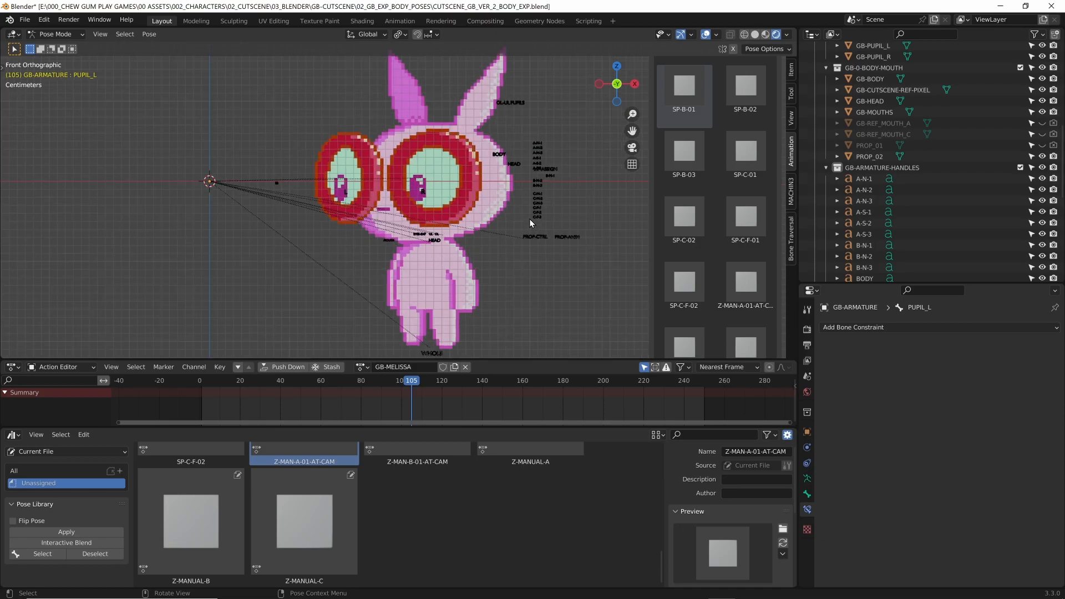
{"action": "scroll", "coordinate": [671, 215], "scroll_direction": "down", "scroll_amount": 3}
{"action": "scroll", "coordinate": [693, 262], "scroll_direction": "down", "scroll_amount": 1}
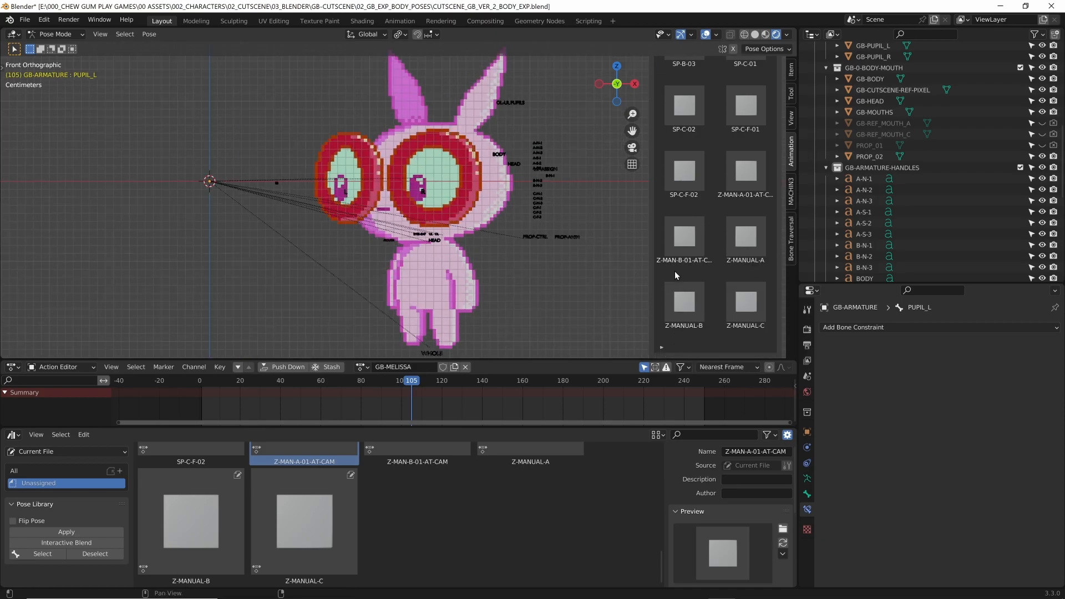
{"action": "left_click", "coordinate": [687, 238]}
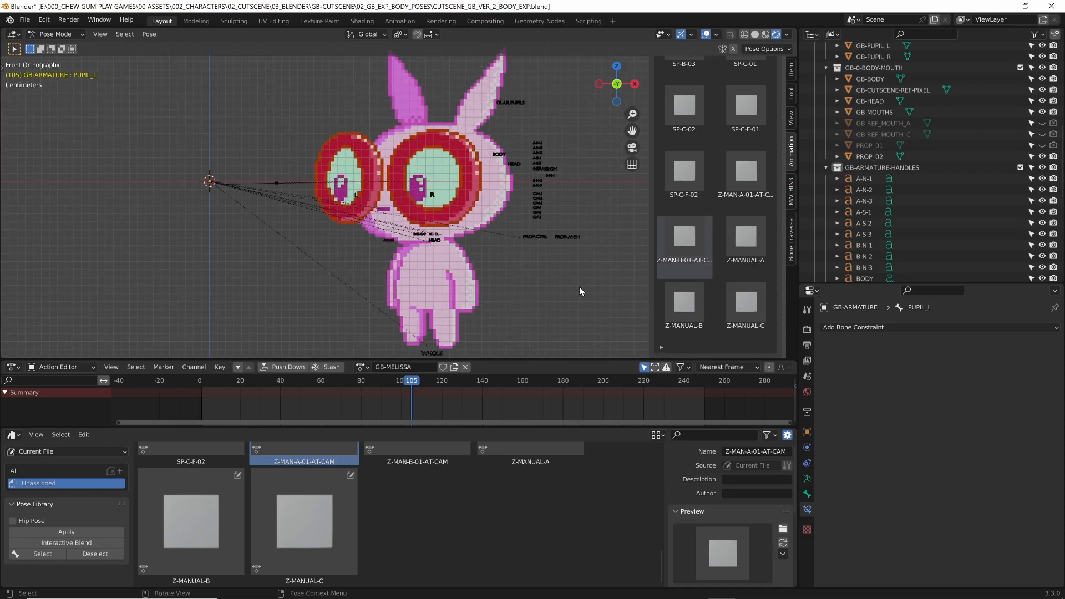
{"action": "left_click", "coordinate": [692, 294]}
{"action": "left_click", "coordinate": [687, 245]}
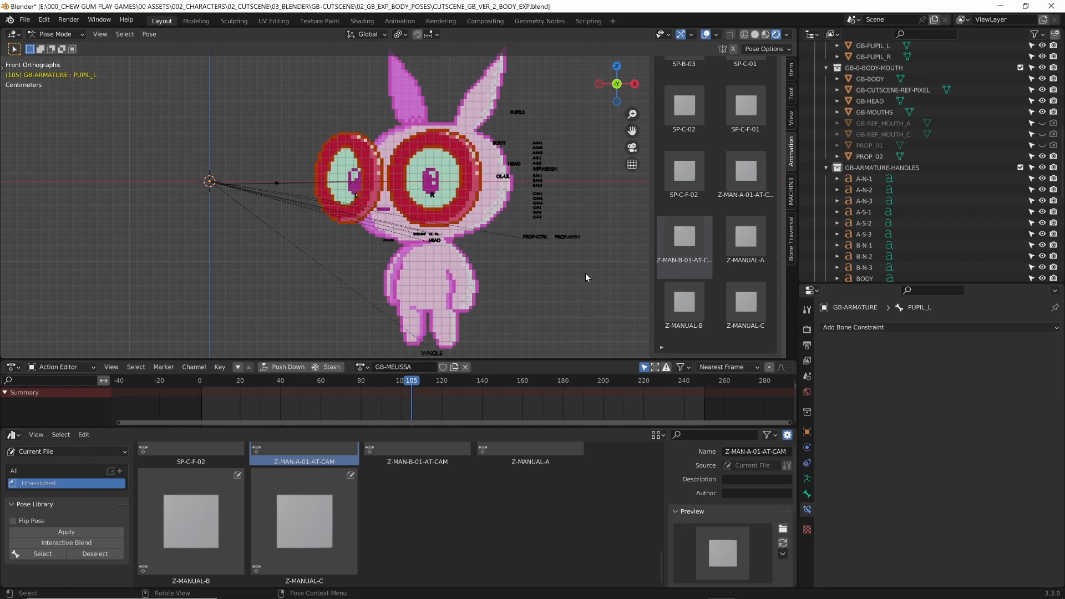
Apply the SP-A-01 head pose and test the Z-MANUAL-A and Z-MAN-A-01-AT-CAM pupil poses on it
{"action": "scroll", "coordinate": [724, 198], "scroll_direction": "up", "scroll_amount": 1}
{"action": "scroll", "coordinate": [716, 194], "scroll_direction": "up", "scroll_amount": 10}
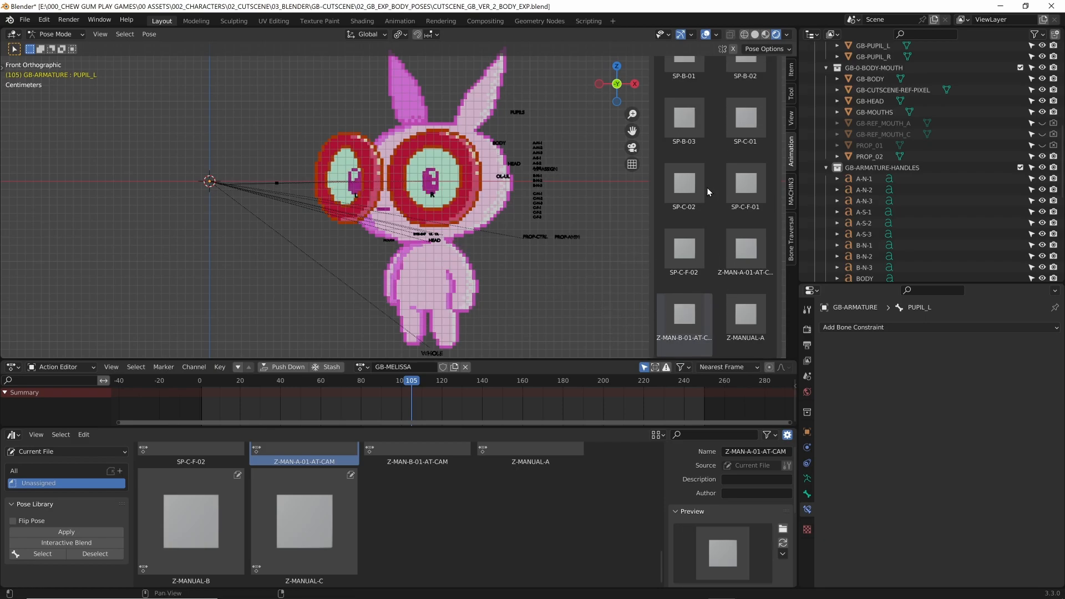
{"action": "scroll", "coordinate": [693, 174], "scroll_direction": "down", "scroll_amount": 2}
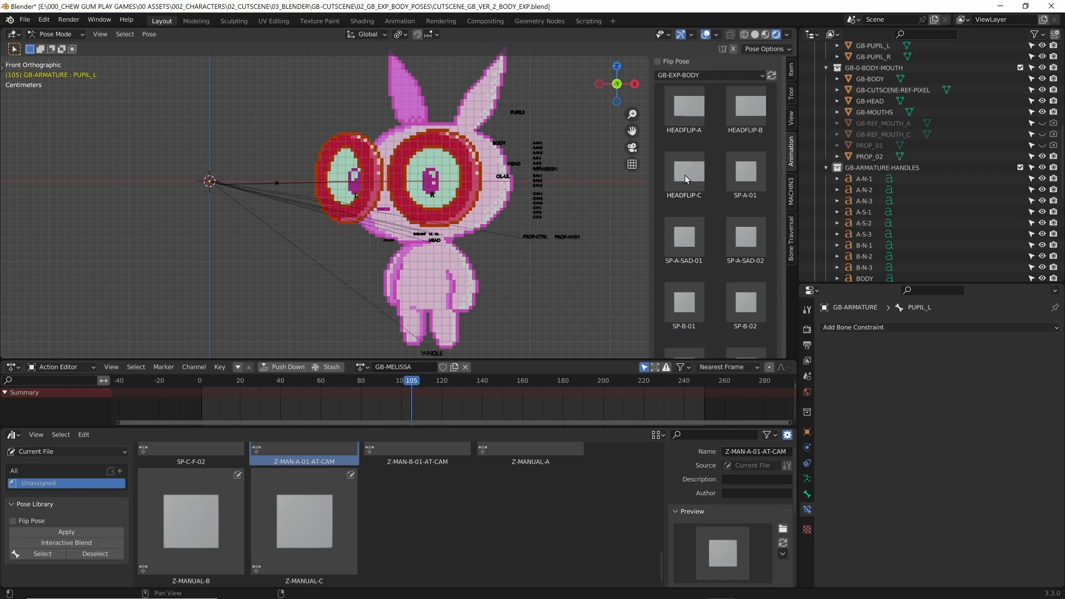
{"action": "left_click", "coordinate": [736, 177]}
{"action": "scroll", "coordinate": [767, 250], "scroll_direction": "down", "scroll_amount": 12}
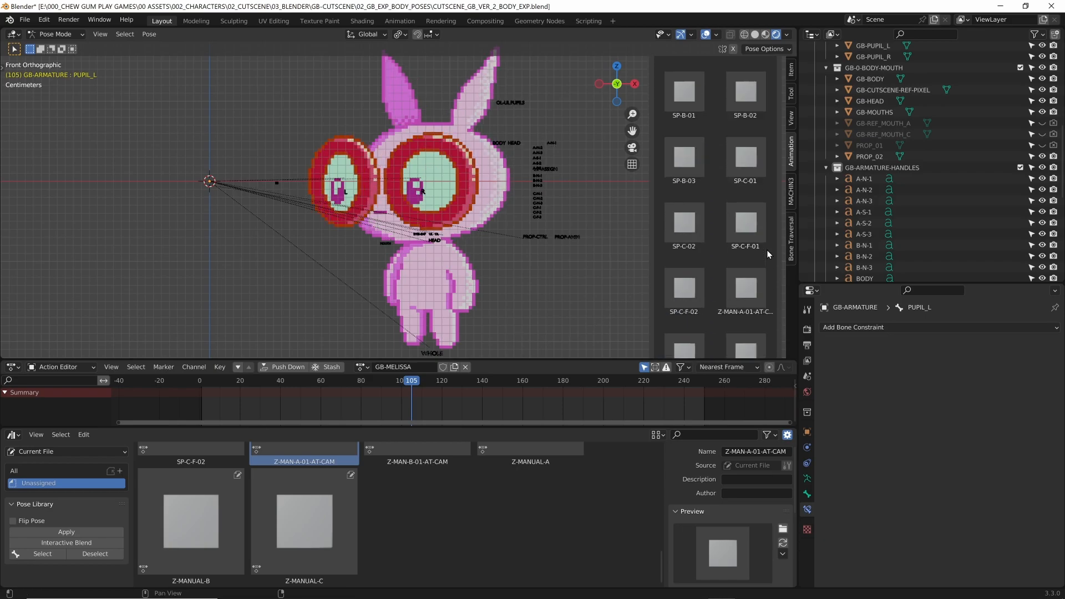
{"action": "scroll", "coordinate": [767, 249], "scroll_direction": "down", "scroll_amount": 1}
{"action": "left_click", "coordinate": [741, 240]}
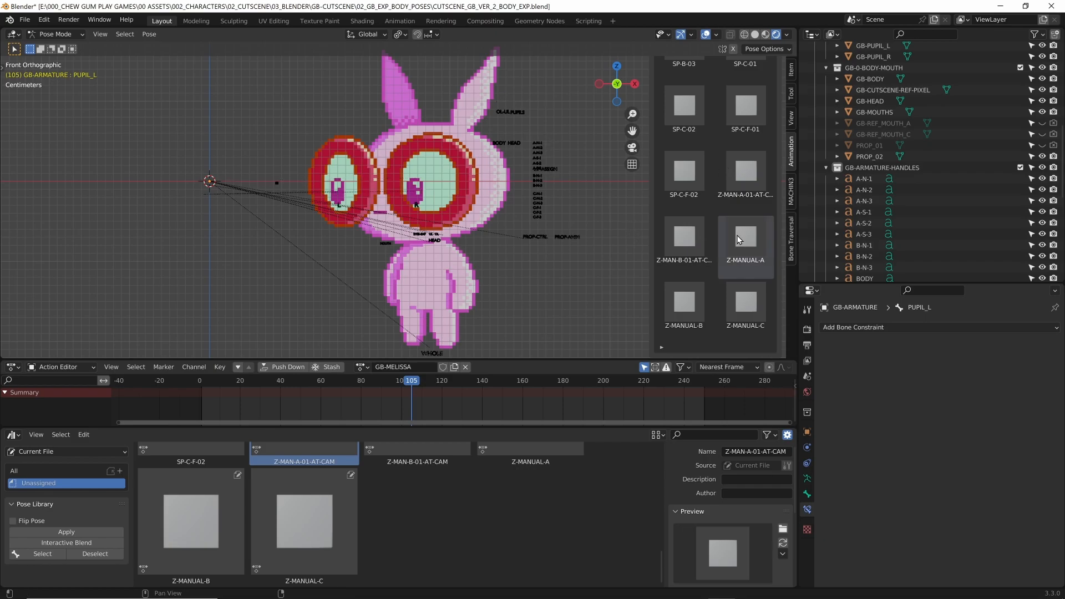
{"action": "left_click", "coordinate": [750, 181]}
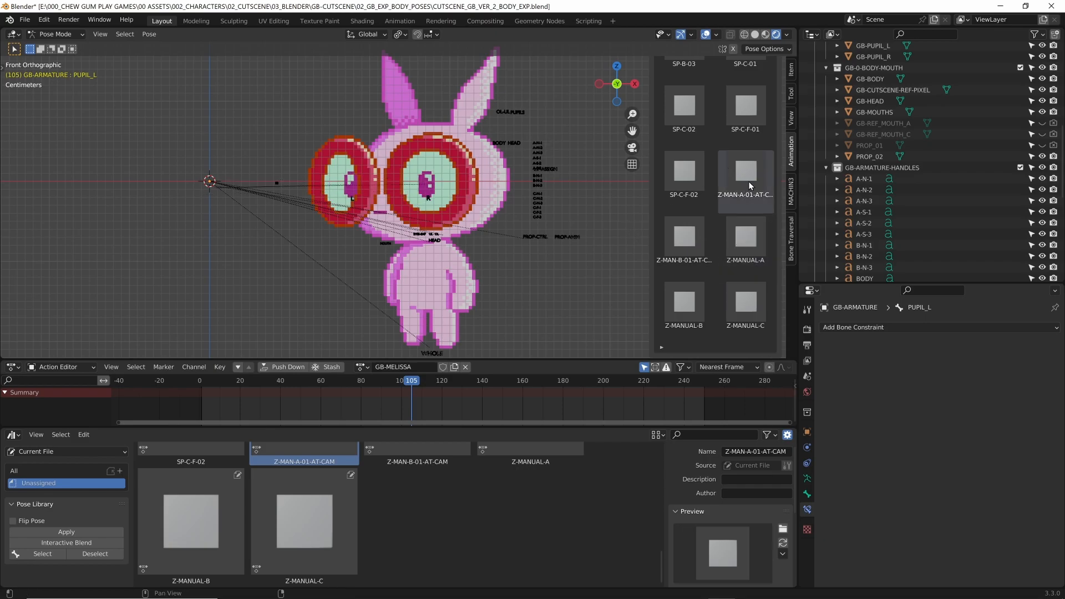
Compare the A and B manual poses with their AT-CAM versions by applying them alternately, ending on Z-MAN-B-01-AT-CAM
{"action": "left_click", "coordinate": [683, 302]}
{"action": "left_click", "coordinate": [686, 243]}
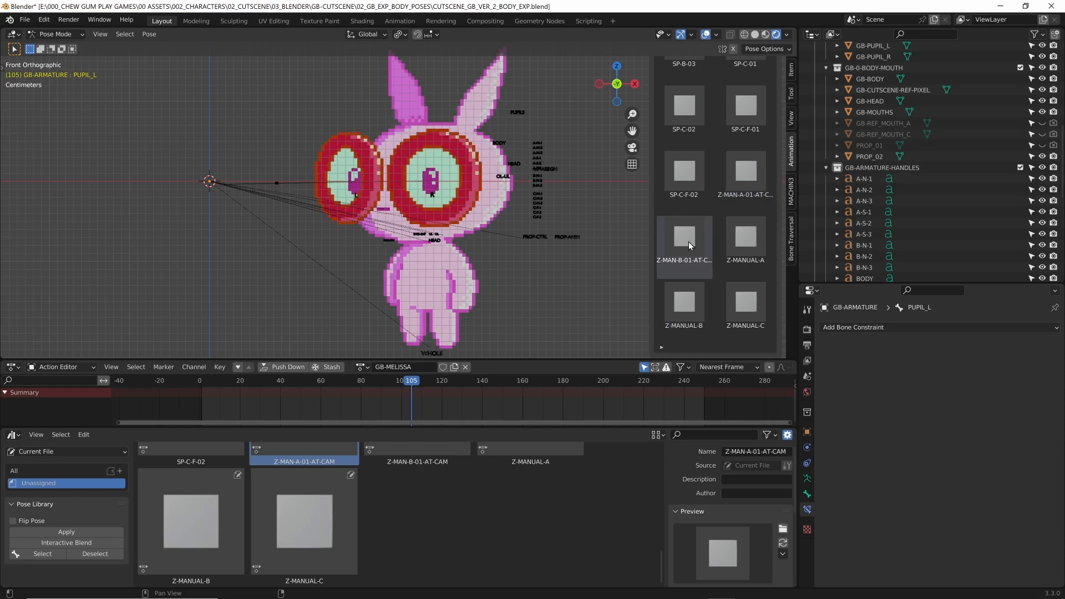
{"action": "left_click", "coordinate": [751, 242]}
{"action": "left_click", "coordinate": [760, 180]}
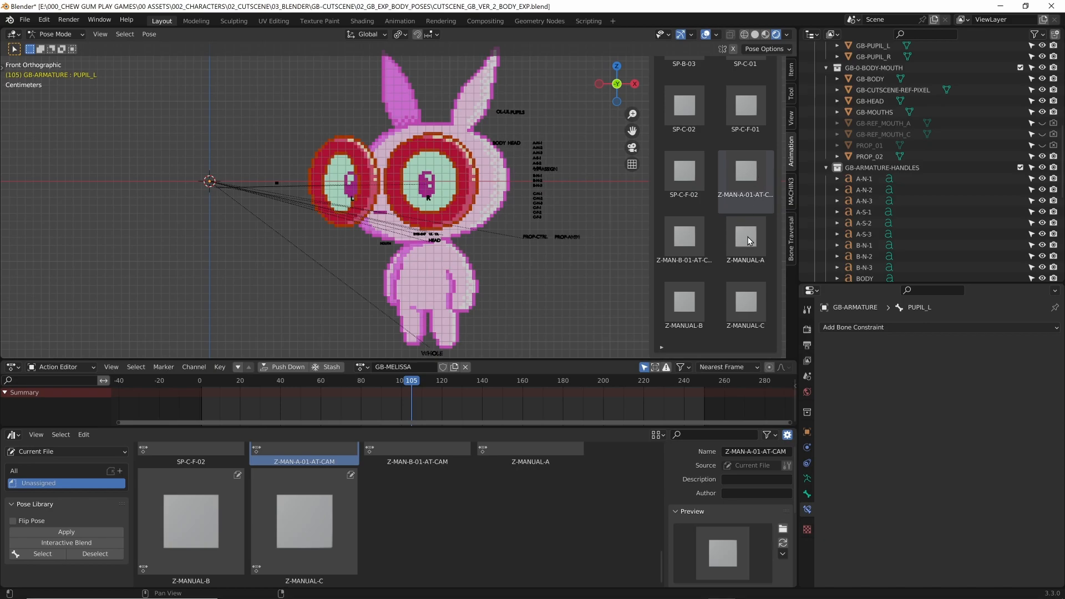
{"action": "left_click", "coordinate": [687, 308]}
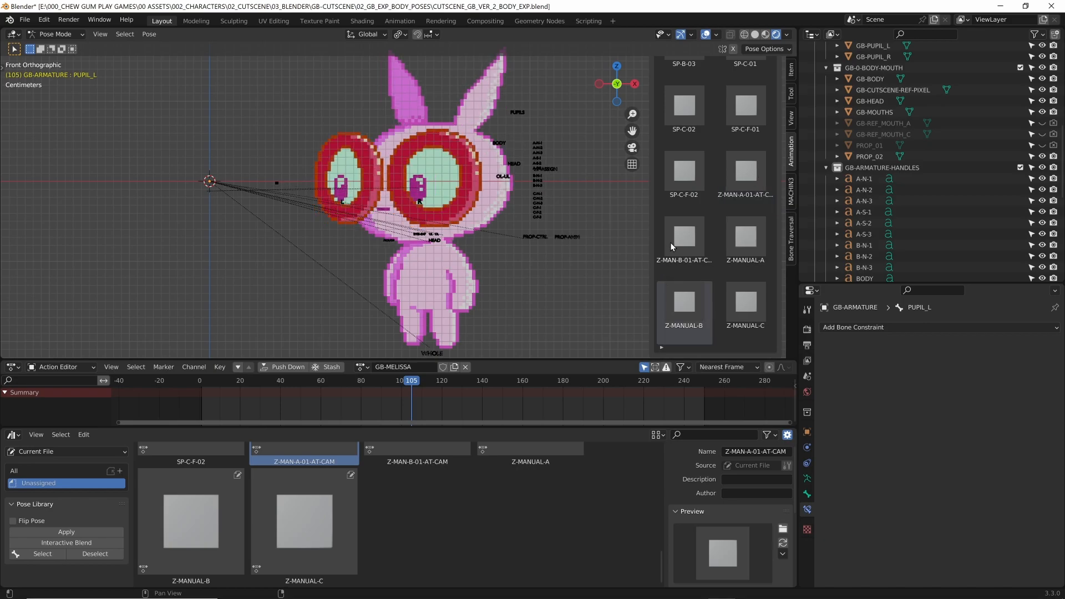
{"action": "left_click", "coordinate": [670, 242]}
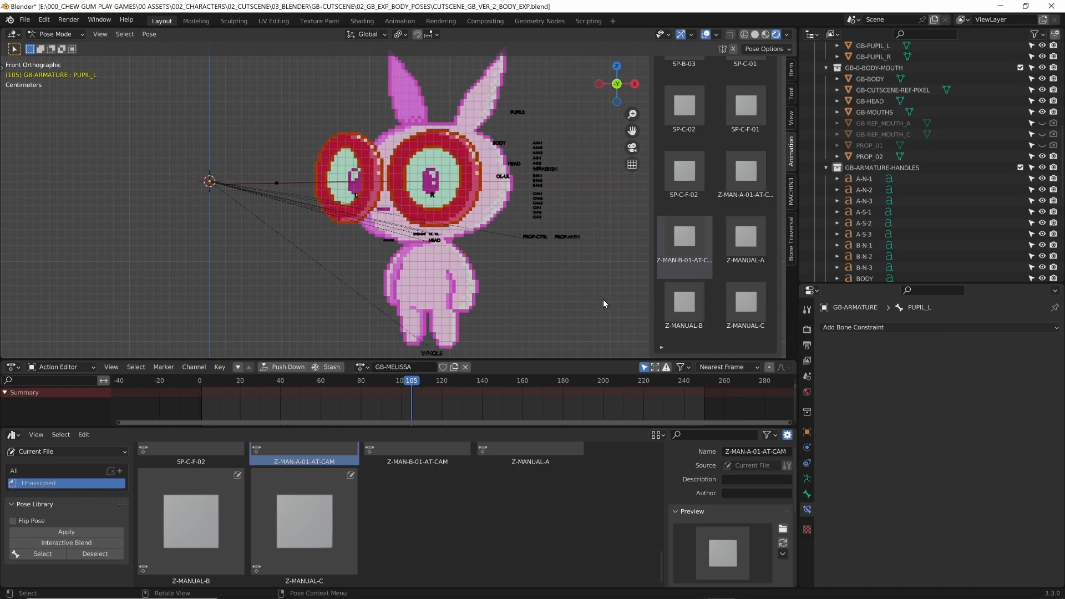
Go to frame 114, select both pupil bones and create a pose asset from them
{"action": "left_click_drag", "start_coordinate": [412, 387], "coordinate": [433, 389]}
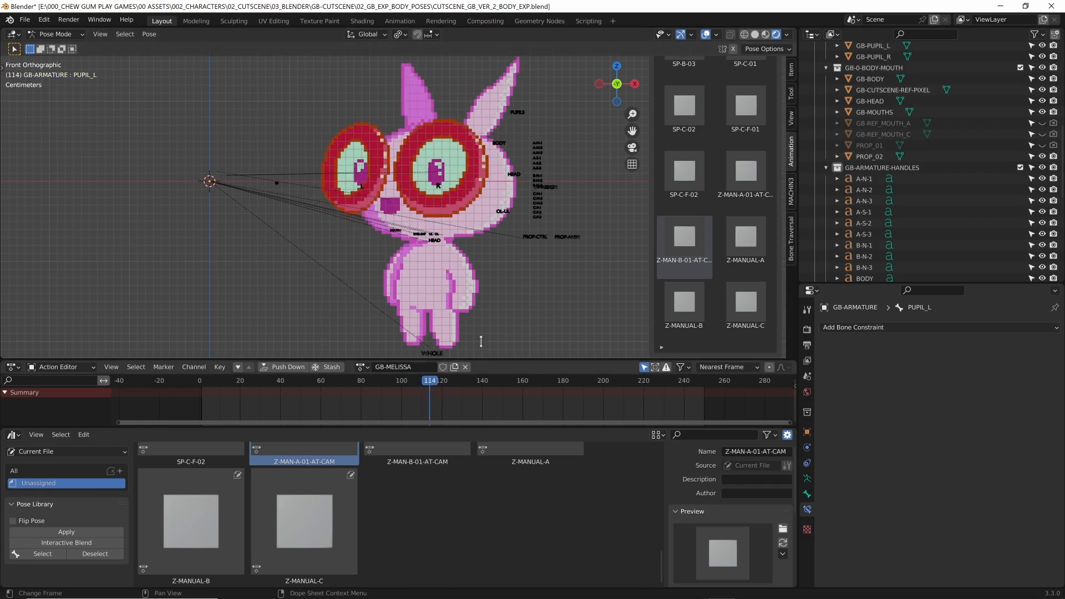
{"action": "scroll", "coordinate": [454, 197], "scroll_direction": "up", "scroll_amount": 2}
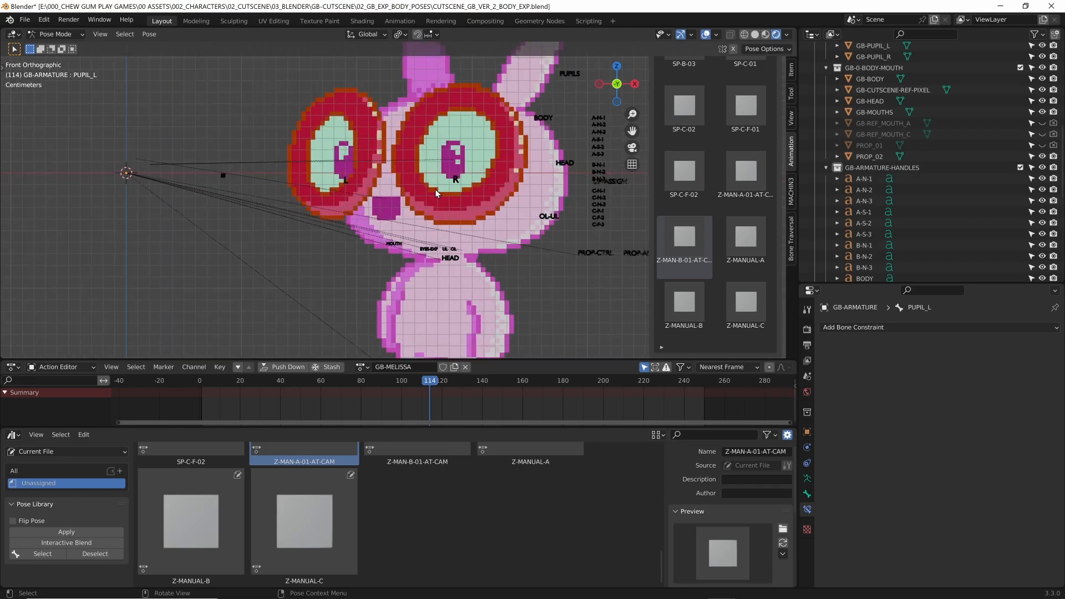
{"action": "left_click", "coordinate": [455, 182]}
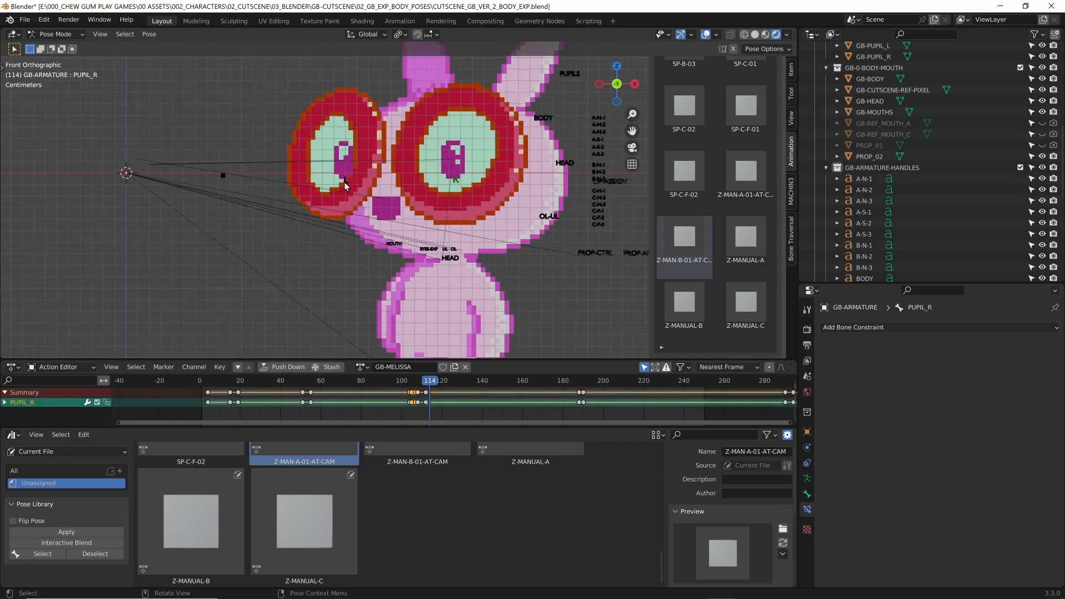
{"action": "left_click", "coordinate": [345, 183], "text": "shift"}
{"action": "scroll", "coordinate": [763, 145], "scroll_direction": "up", "scroll_amount": 10}
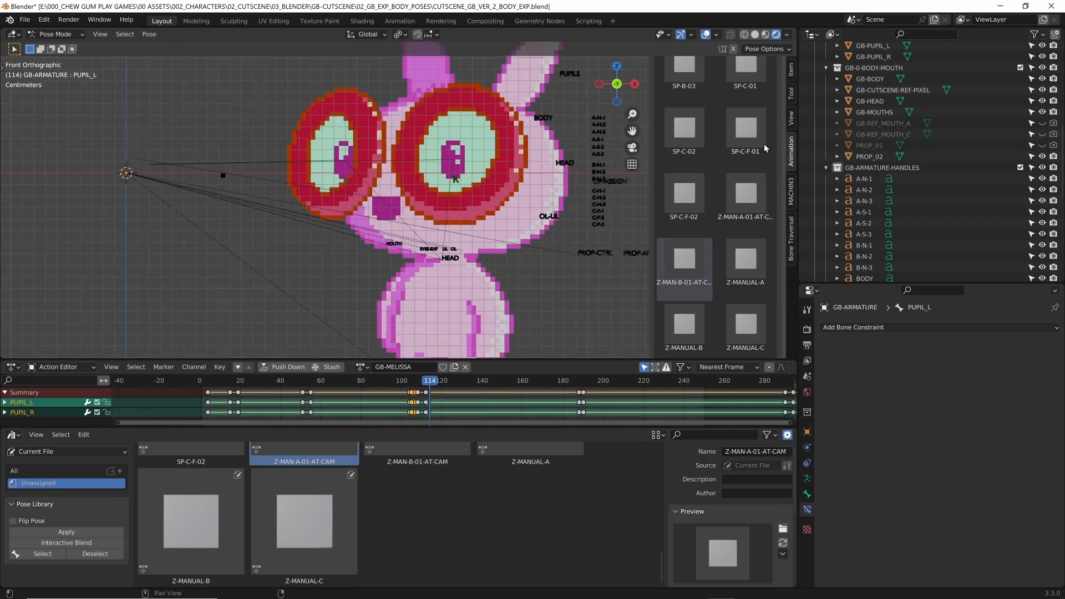
{"action": "left_click", "coordinate": [709, 80]}
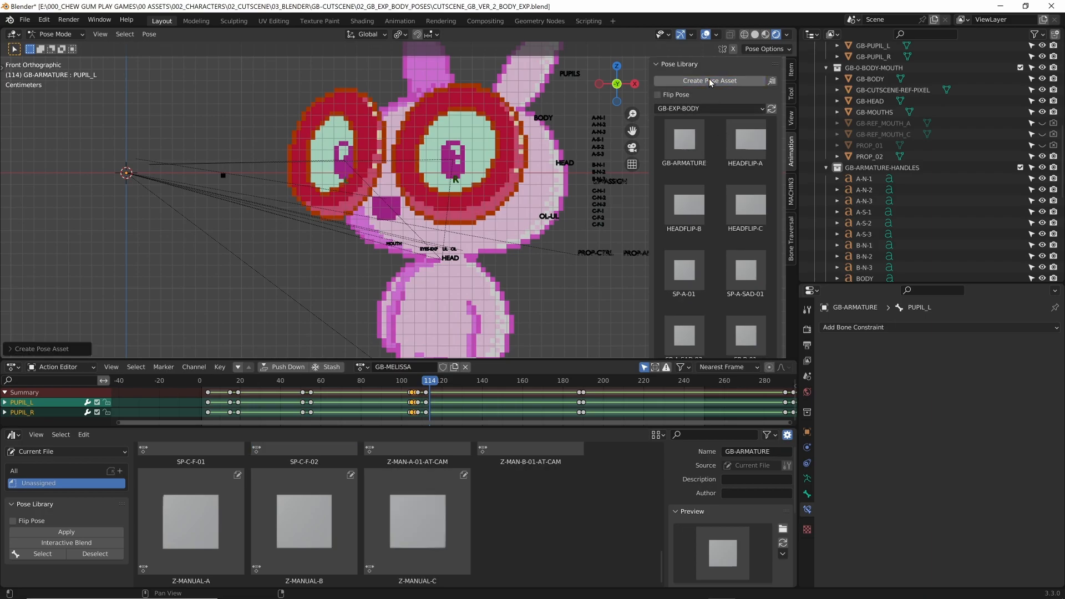
Rename the newly created pupil pose asset to Z-MAN-C-01-AT-CAM
{"action": "scroll", "coordinate": [545, 481], "scroll_direction": "up", "scroll_amount": 2}
{"action": "scroll", "coordinate": [545, 481], "scroll_direction": "up", "scroll_amount": 3}
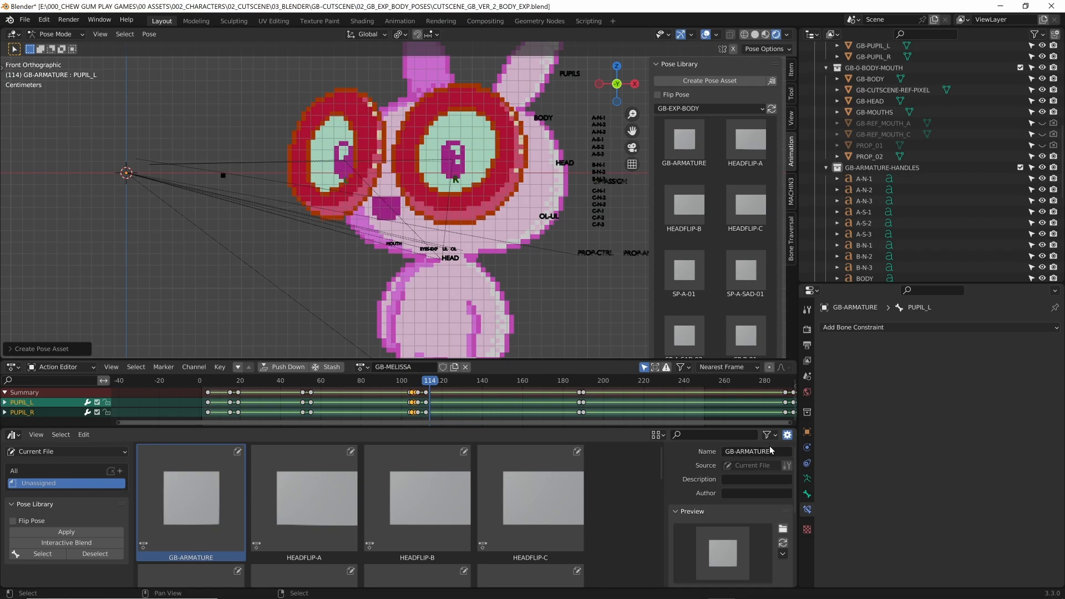
{"action": "scroll", "coordinate": [746, 283], "scroll_direction": "down", "scroll_amount": 15}
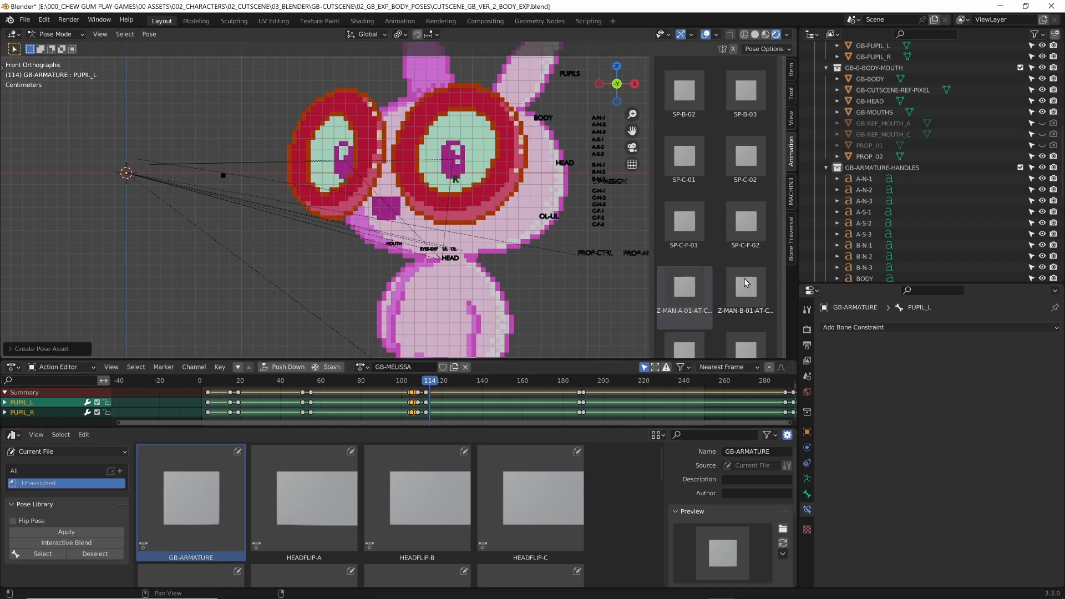
{"action": "scroll", "coordinate": [757, 234], "scroll_direction": "up", "scroll_amount": 3}
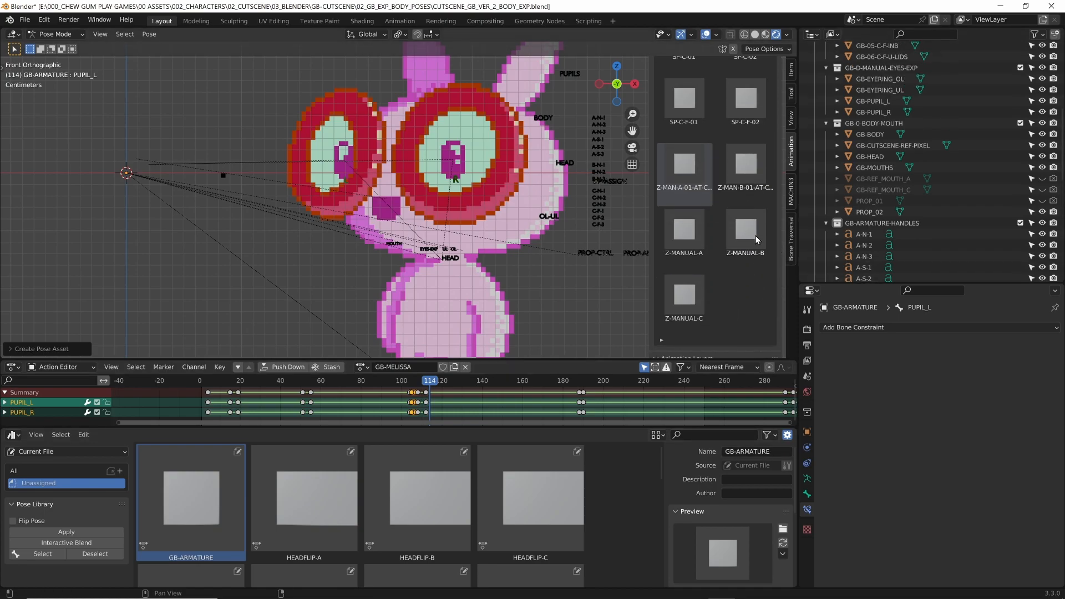
{"action": "left_click", "coordinate": [754, 451]}
{"action": "type", "text": "Z-MAN-C-01-AT-CAM"}
{"action": "key", "text": "Return"}
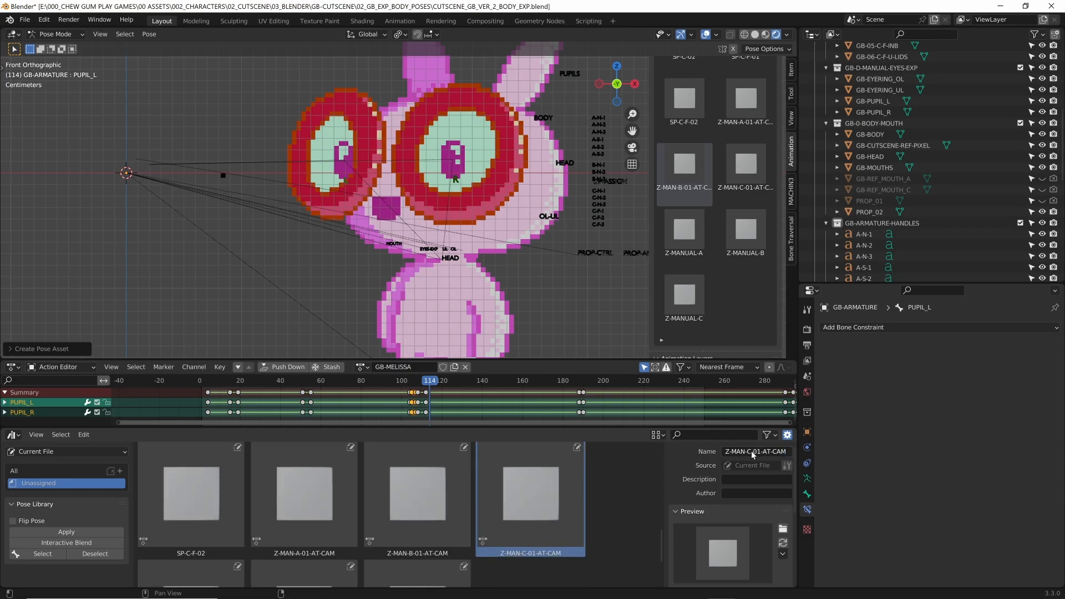
Deselect the pupil bones, save the file and switch the armature to Object Mode
{"action": "left_click", "coordinate": [611, 306]}
{"action": "scroll", "coordinate": [611, 305], "scroll_direction": "down", "scroll_amount": 5}
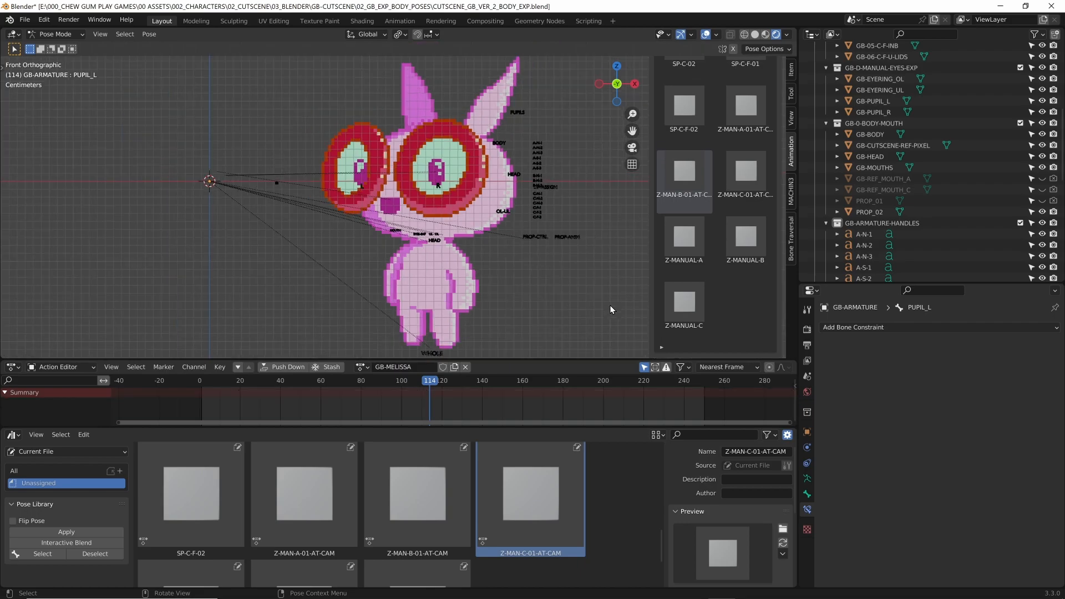
{"action": "scroll", "coordinate": [472, 219], "scroll_direction": "up", "scroll_amount": 3}
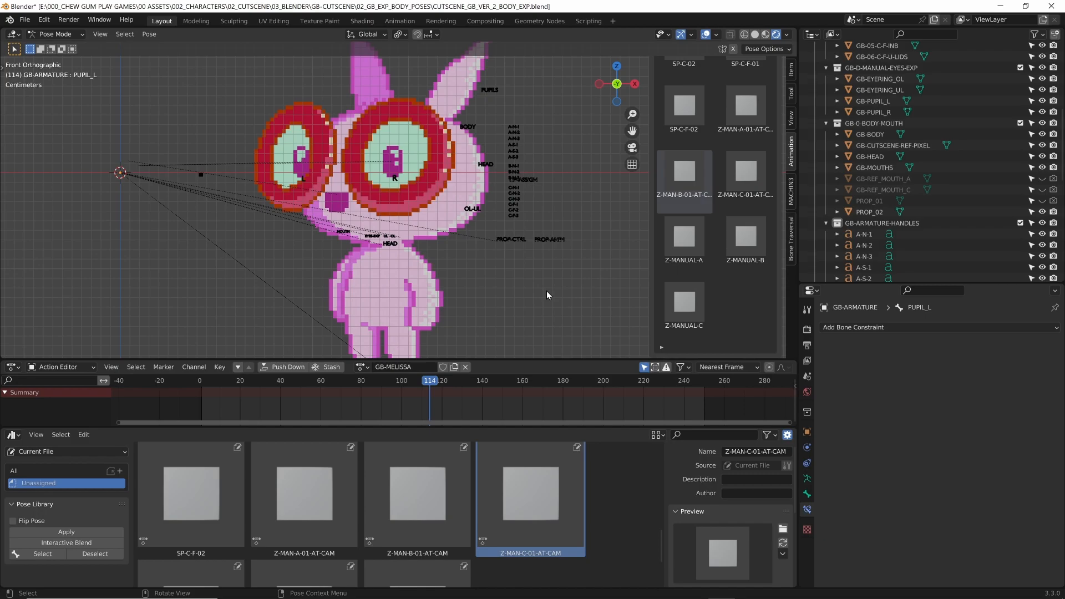
{"action": "key", "text": "ctrl+s"}
{"action": "key", "text": "ctrl+z"}
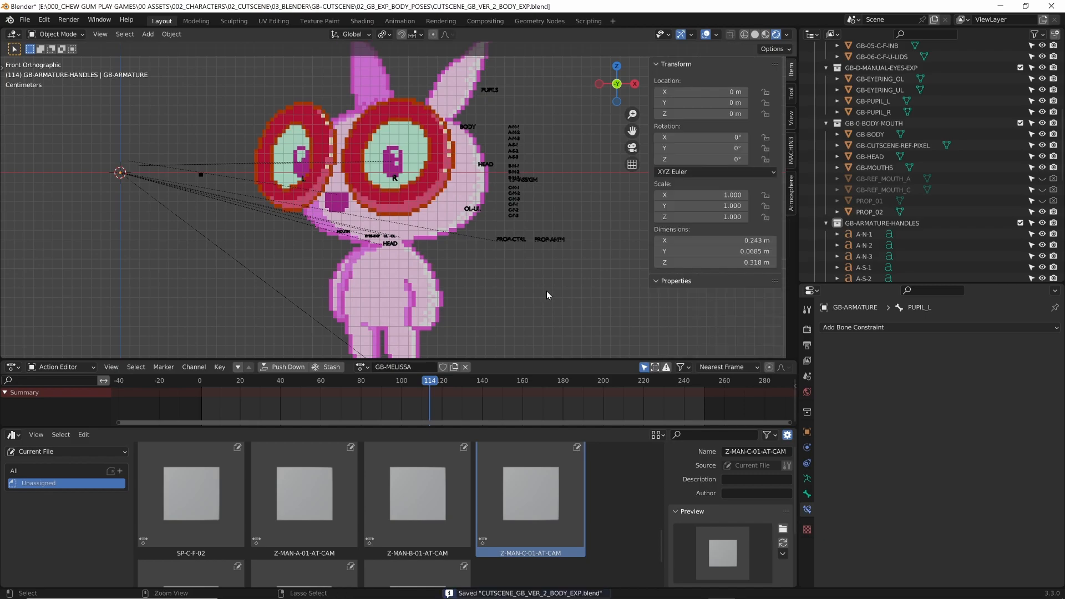
{"action": "left_click", "coordinate": [515, 241]}
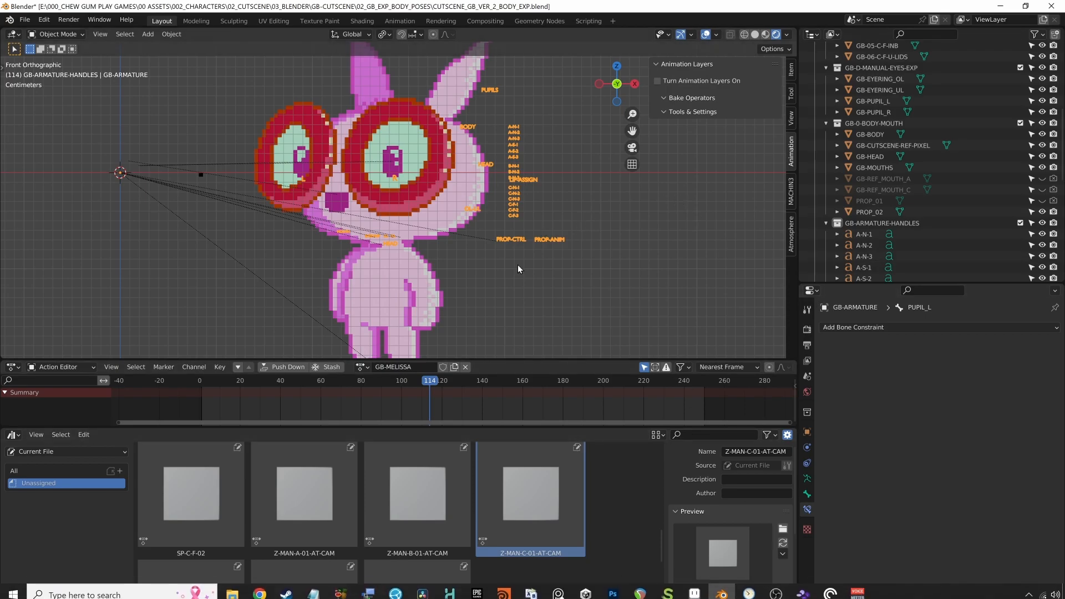
{"action": "scroll", "coordinate": [432, 152], "scroll_direction": "down", "scroll_amount": 2}
{"action": "scroll", "coordinate": [432, 153], "scroll_direction": "up", "scroll_amount": 2}
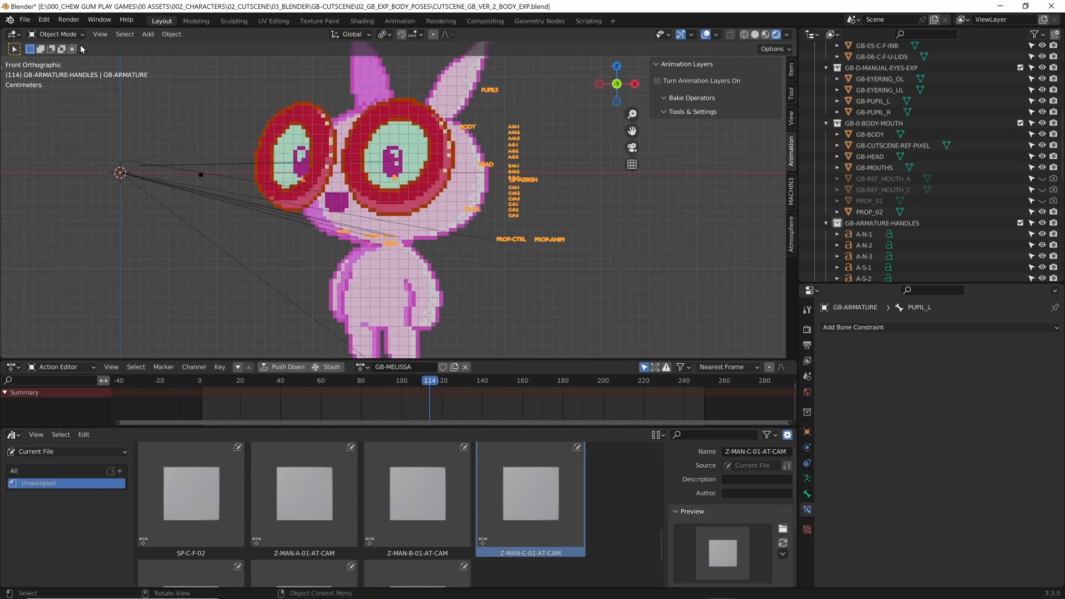
{"action": "left_click", "coordinate": [25, 19]}
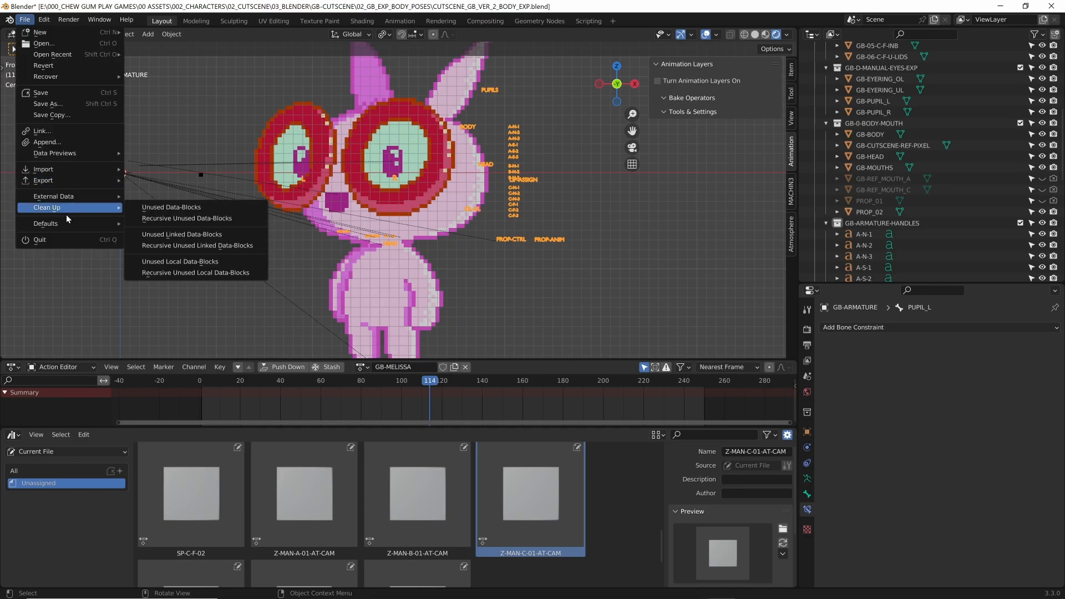
{"action": "left_click", "coordinate": [44, 19]}
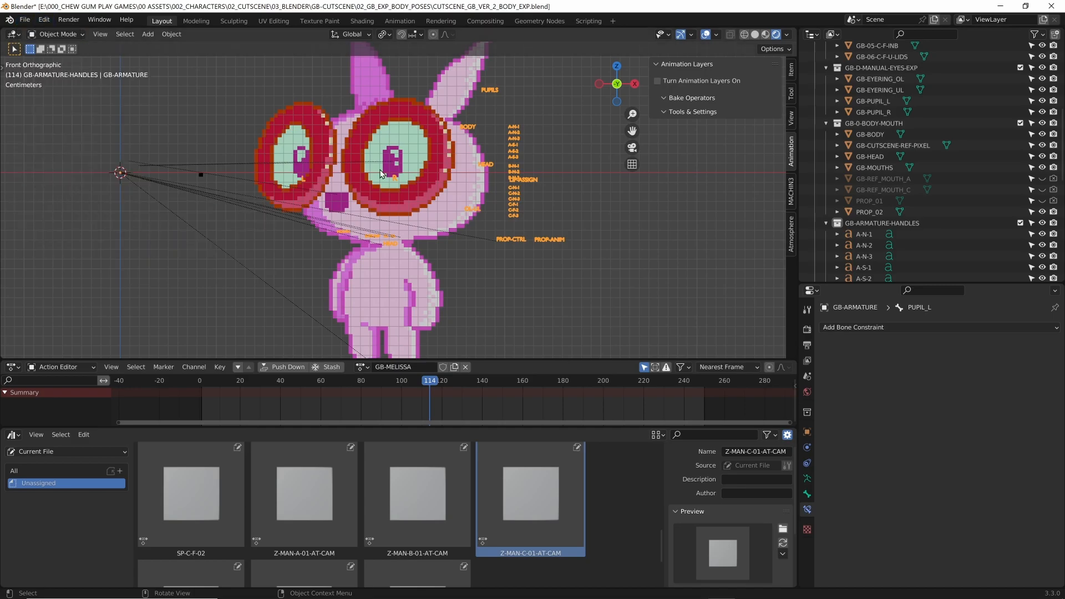
Make the Action Editor taller and zoom its timeline in around frame 114
{"action": "scroll", "coordinate": [344, 399], "scroll_direction": "up", "scroll_amount": 5}
{"action": "scroll", "coordinate": [322, 404], "scroll_direction": "up", "scroll_amount": 6}
{"action": "key", "text": "Up"}
{"action": "left_click", "coordinate": [331, 383]}
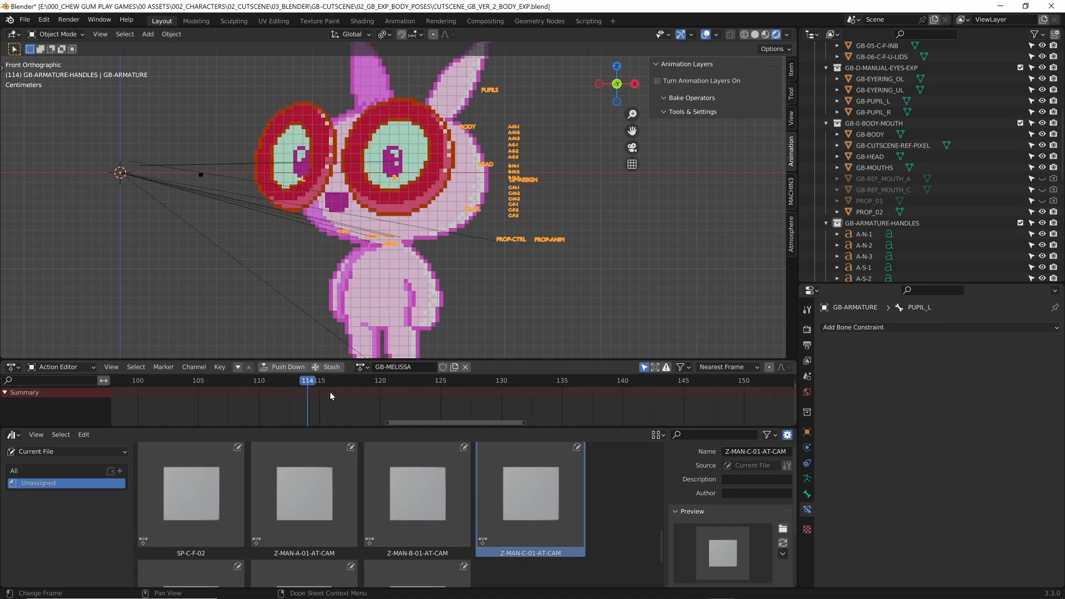
{"action": "scroll", "coordinate": [342, 388], "scroll_direction": "up", "scroll_amount": 1}
{"action": "middle_click_drag", "start_coordinate": [341, 388], "coordinate": [429, 415]}
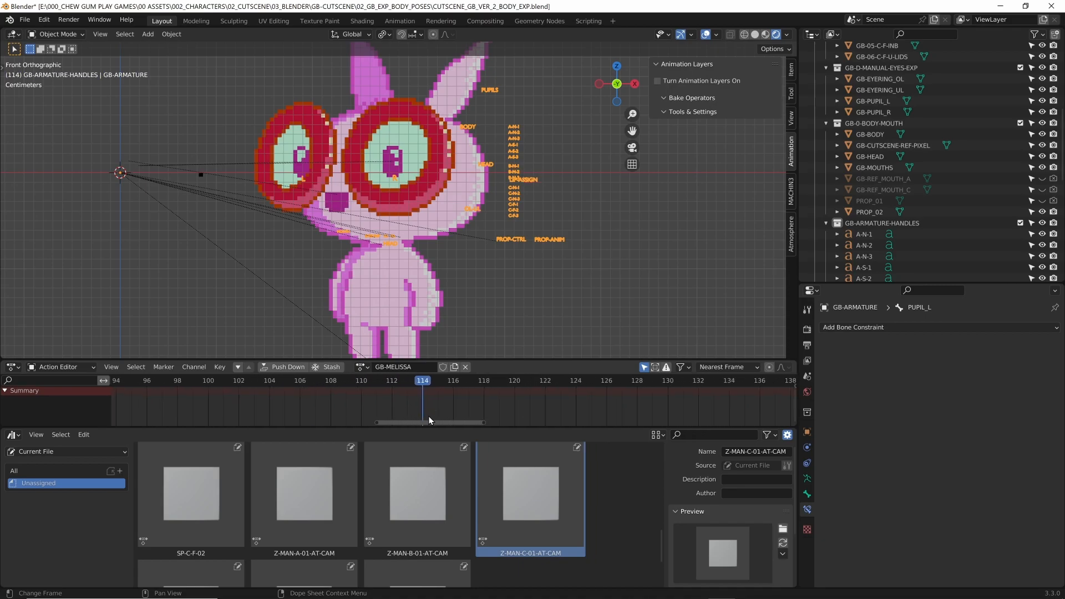
{"action": "left_click_drag", "start_coordinate": [488, 359], "coordinate": [487, 321]}
{"action": "scroll", "coordinate": [383, 363], "scroll_direction": "up", "scroll_amount": 8}
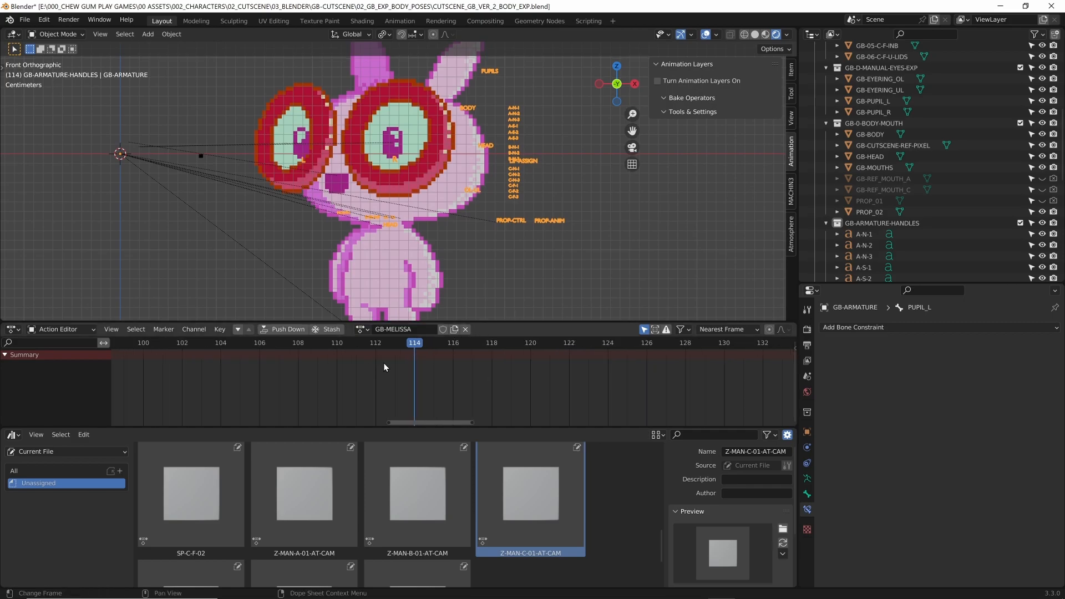
{"action": "scroll", "coordinate": [369, 310], "scroll_direction": "up", "scroll_amount": 3}
{"action": "scroll", "coordinate": [456, 225], "scroll_direction": "down", "scroll_amount": 2}
{"action": "scroll", "coordinate": [382, 367], "scroll_direction": "up", "scroll_amount": 4}
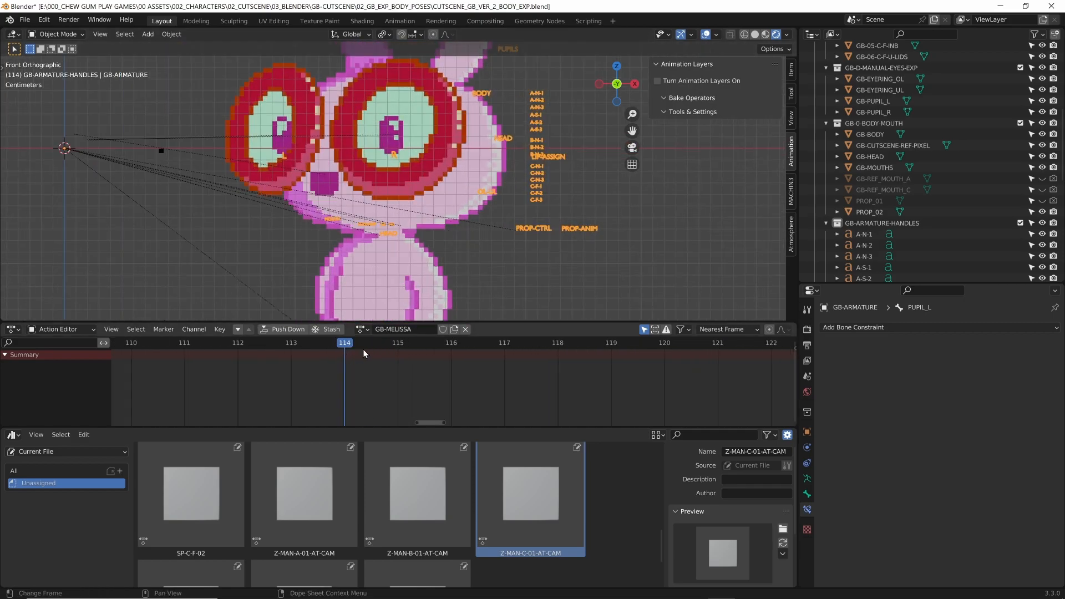
Step back and forth through frames 108 to 122 to examine how the head and eyes change, ending on frame 115
{"action": "key", "text": "Right"}
{"action": "key", "text": "Right"}
{"action": "key", "text": "Right"}
{"action": "key", "text": "Right"}
{"action": "key", "text": "Left"}
{"action": "key", "text": "Left"}
{"action": "key", "text": "Left"}
{"action": "key", "text": "Left"}
{"action": "key", "text": "Left"}
{"action": "key", "text": "Left"}
{"action": "key", "text": "Left"}
{"action": "key", "text": "Left"}
{"action": "key", "text": "Right"}
{"action": "key", "text": "Right"}
{"action": "key", "text": "Right"}
{"action": "key", "text": "Right"}
{"action": "key", "text": "Right"}
{"action": "key", "text": "Right"}
{"action": "key", "text": "Right"}
{"action": "key", "text": "Right"}
{"action": "key", "text": "Right"}
{"action": "key", "text": "Right"}
{"action": "key", "text": "Right"}
{"action": "key", "text": "Right"}
{"action": "scroll", "coordinate": [491, 380], "scroll_direction": "down", "scroll_amount": 16}
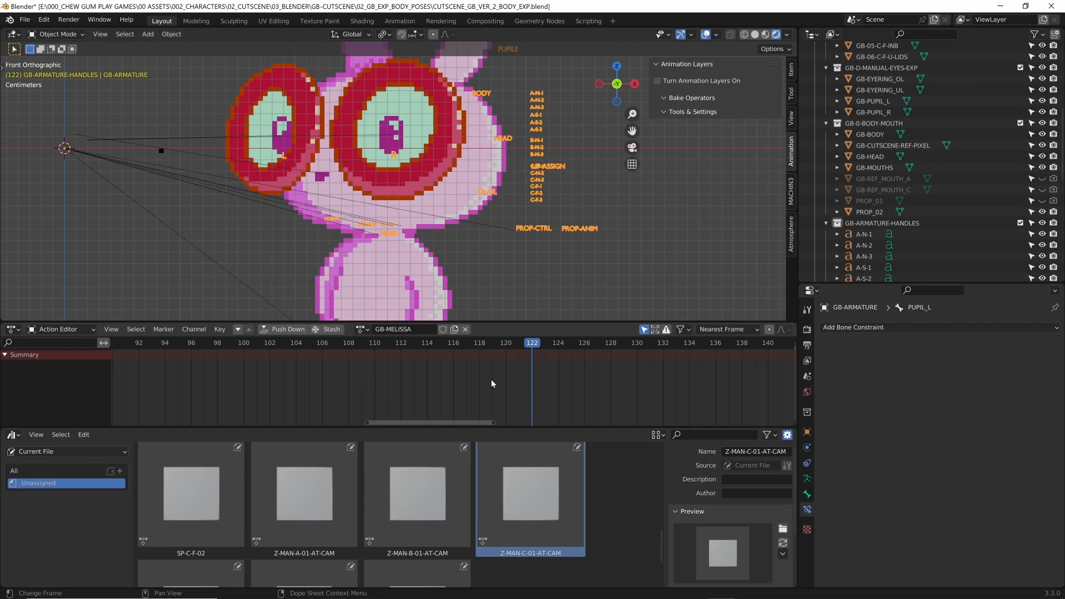
{"action": "key", "text": "Left"}
{"action": "key", "text": "Left"}
{"action": "key", "text": "Left"}
{"action": "key", "text": "Left"}
{"action": "key", "text": "Left"}
{"action": "key", "text": "Left"}
{"action": "key", "text": "Left"}
{"action": "key", "text": "Left"}
{"action": "key", "text": "Left"}
{"action": "key", "text": "Left"}
{"action": "key", "text": "Left"}
{"action": "key", "text": "Left"}
{"action": "key", "text": "Left"}
{"action": "key", "text": "Left"}
{"action": "key", "text": "Left"}
{"action": "key", "text": "Left"}
{"action": "key", "text": "Left"}
{"action": "key", "text": "Left"}
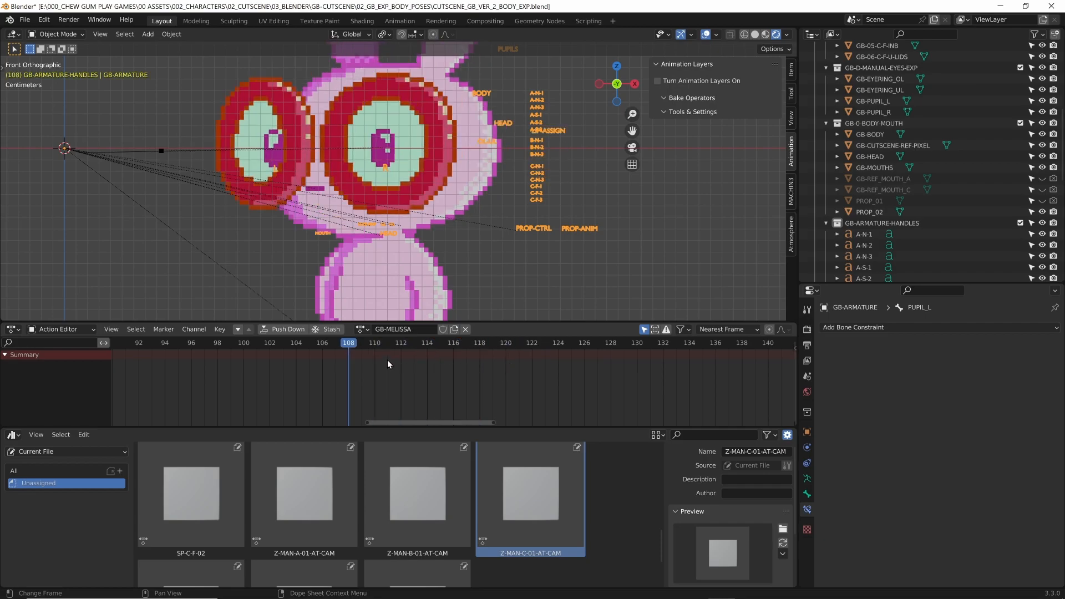
{"action": "key", "text": "Right"}
{"action": "key", "text": "Right"}
{"action": "key", "text": "Right"}
{"action": "key", "text": "Right"}
{"action": "key", "text": "Right"}
{"action": "key", "text": "Right"}
{"action": "key", "text": "Right"}
{"action": "key", "text": "Right"}
{"action": "key", "text": "Right"}
{"action": "key", "text": "Right"}
{"action": "key", "text": "Right"}
{"action": "key", "text": "Right"}
{"action": "left_click_drag", "start_coordinate": [407, 365], "coordinate": [440, 346]}
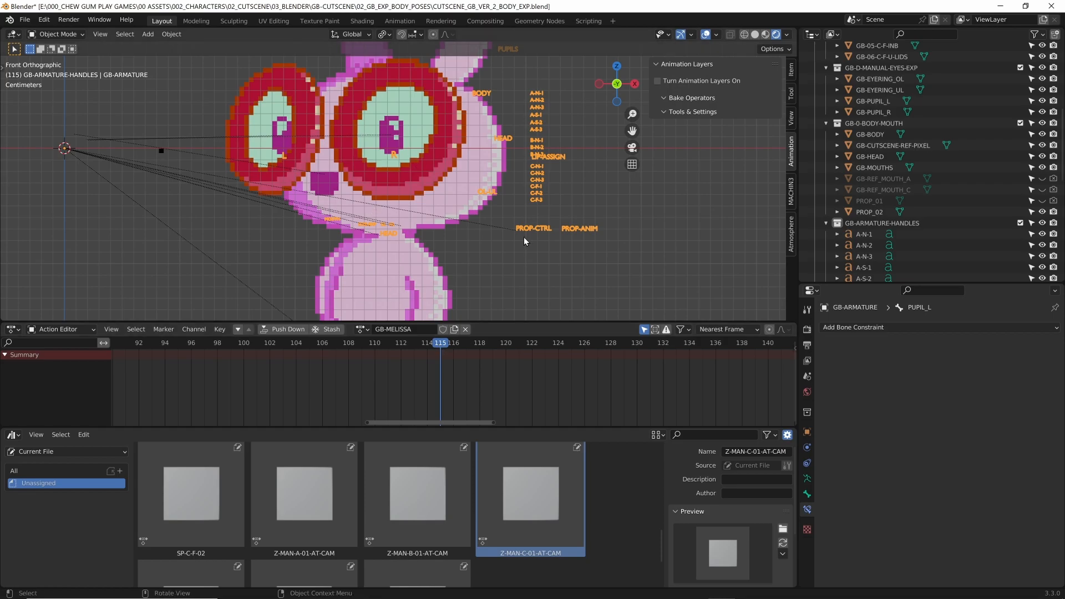
Open the Keymap preferences and look over the available keymap presets and shortcut categories
{"action": "scroll", "coordinate": [427, 155], "scroll_direction": "down", "scroll_amount": 2}
{"action": "scroll", "coordinate": [426, 153], "scroll_direction": "up", "scroll_amount": 4}
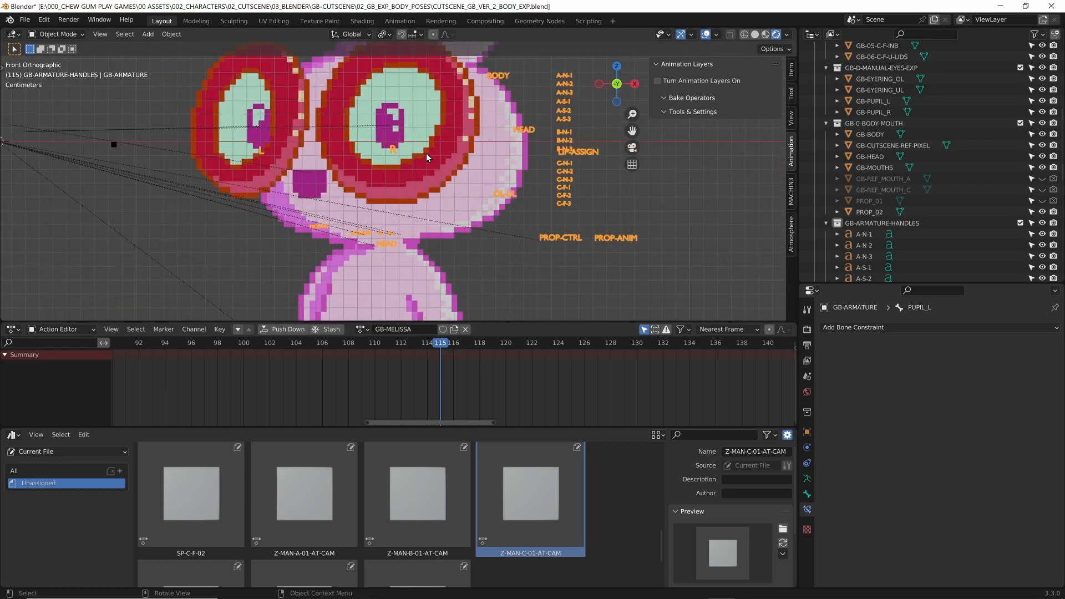
{"action": "left_click", "coordinate": [44, 19]}
{"action": "left_click", "coordinate": [93, 178]}
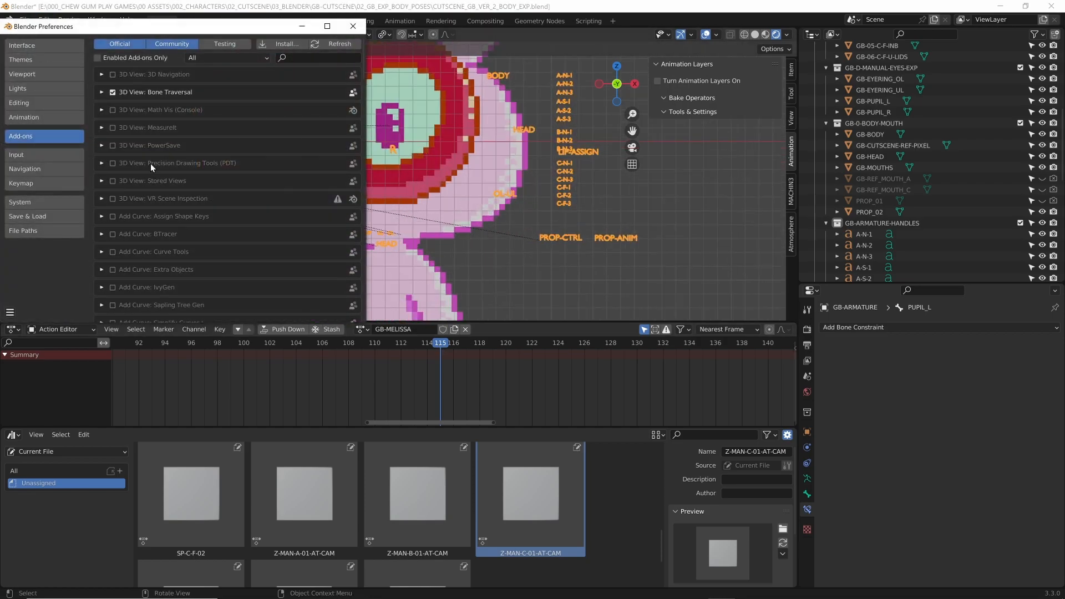
{"action": "left_click", "coordinate": [34, 150]}
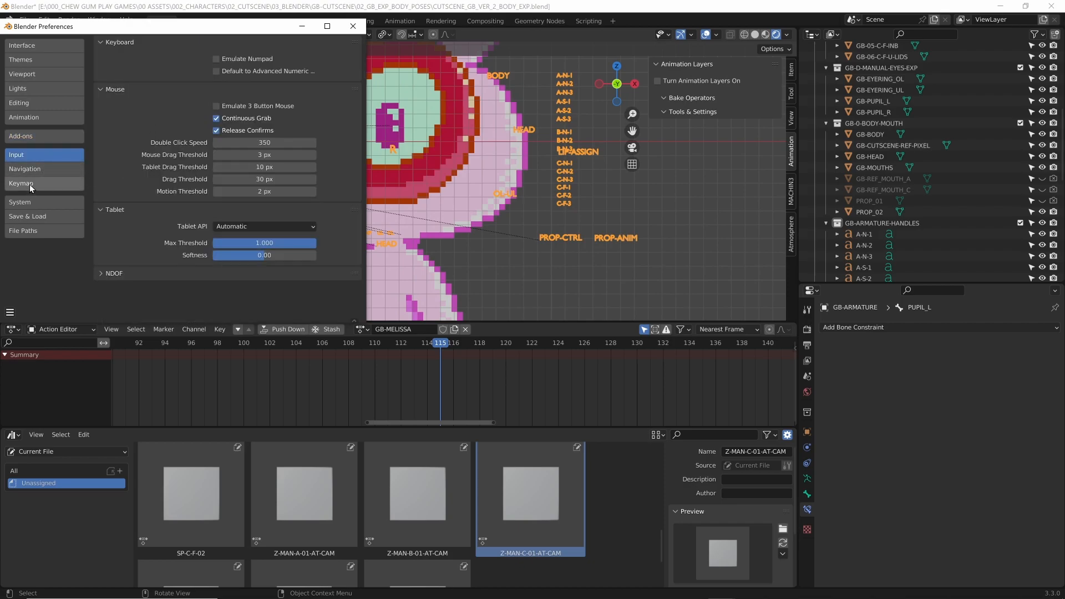
{"action": "left_click", "coordinate": [31, 183]}
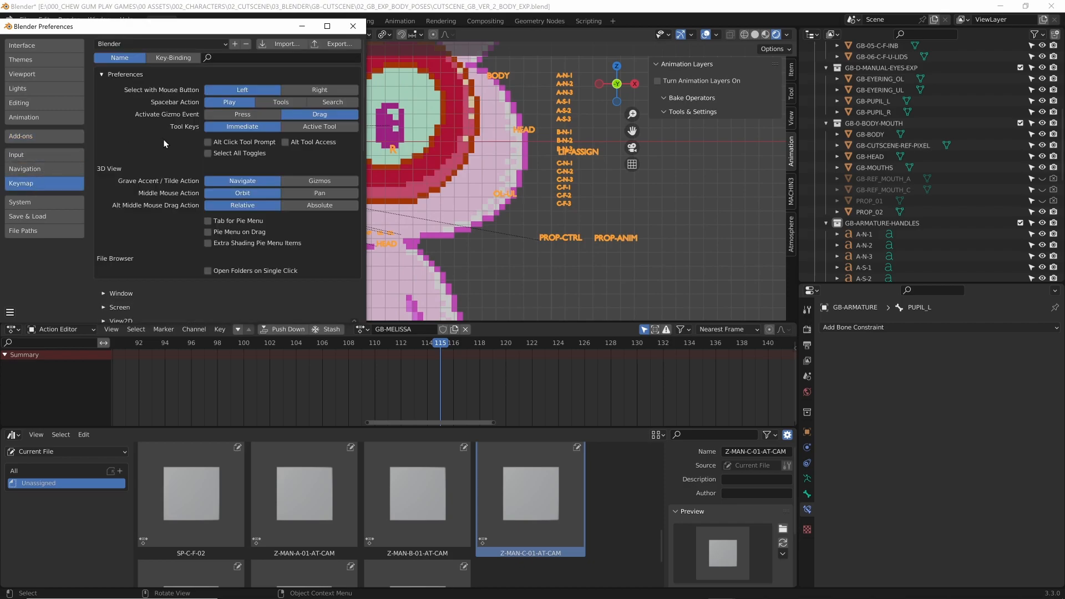
{"action": "left_click", "coordinate": [208, 45]}
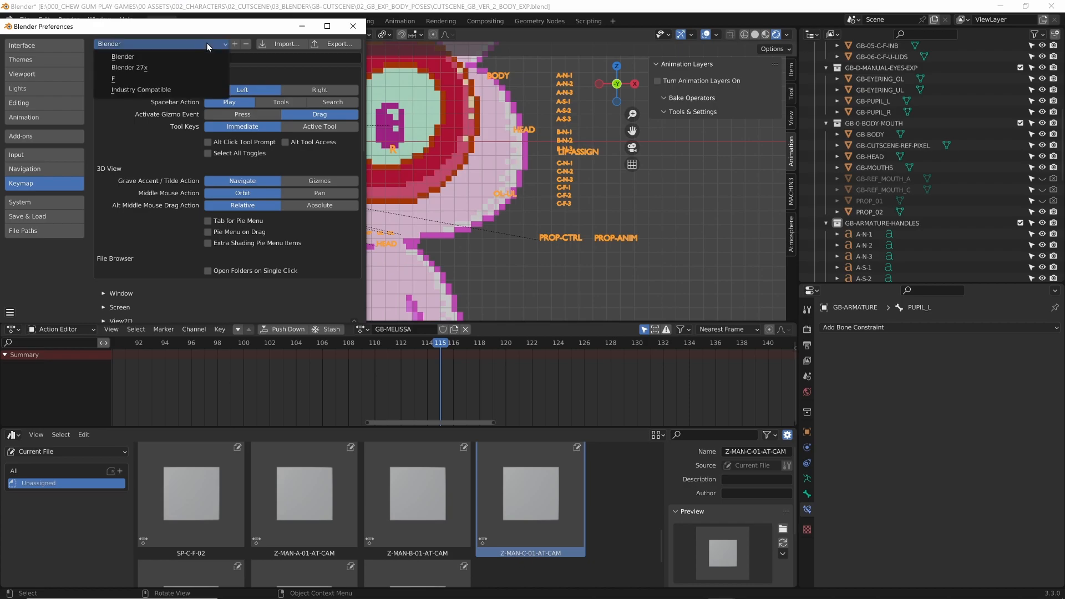
{"action": "left_click", "coordinate": [209, 44]}
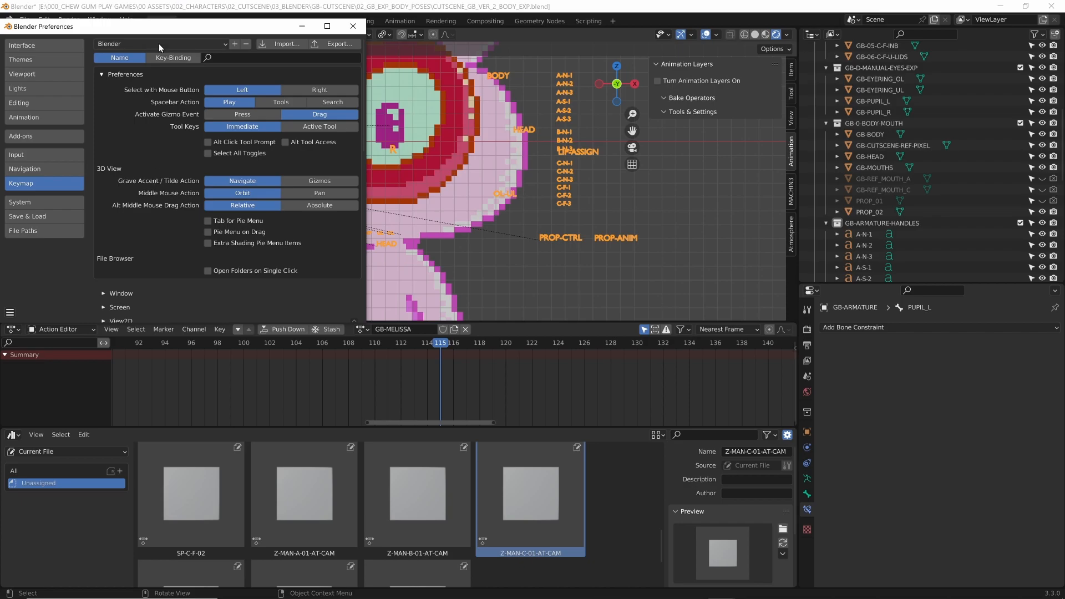
{"action": "scroll", "coordinate": [172, 155], "scroll_direction": "down", "scroll_amount": 8}
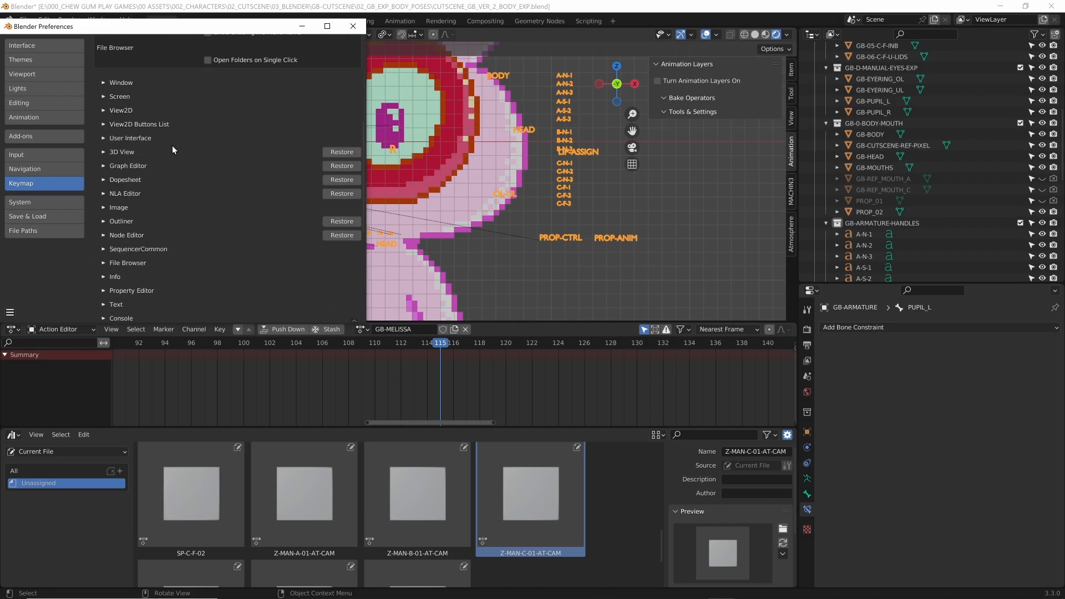
{"action": "scroll", "coordinate": [176, 145], "scroll_direction": "up", "scroll_amount": 8}
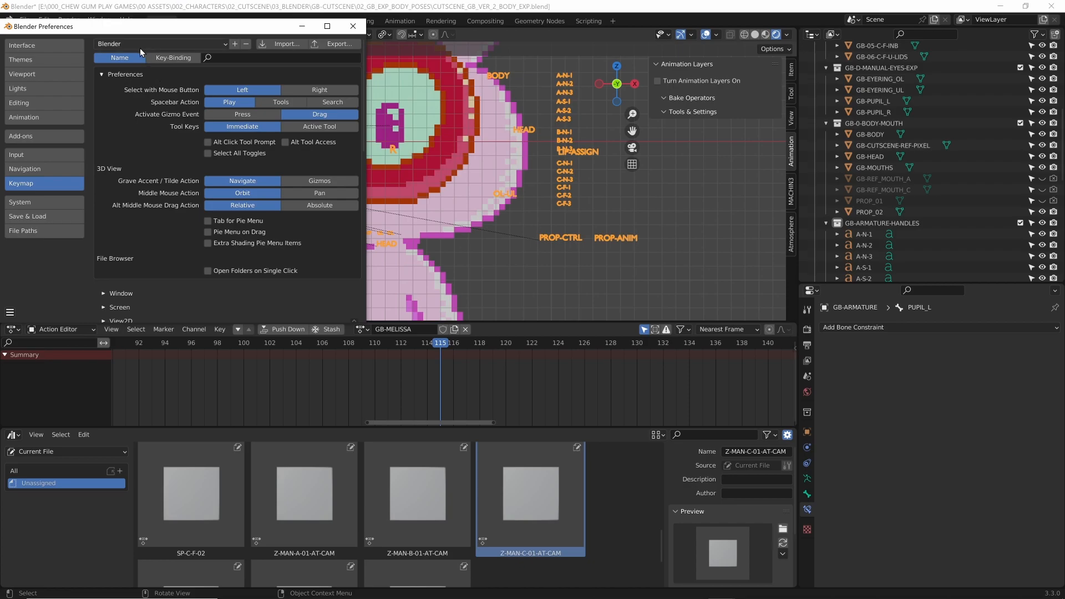
Save the current keymap as a new preset named CPGP-GAMEPLAY
{"action": "left_click", "coordinate": [236, 45]}
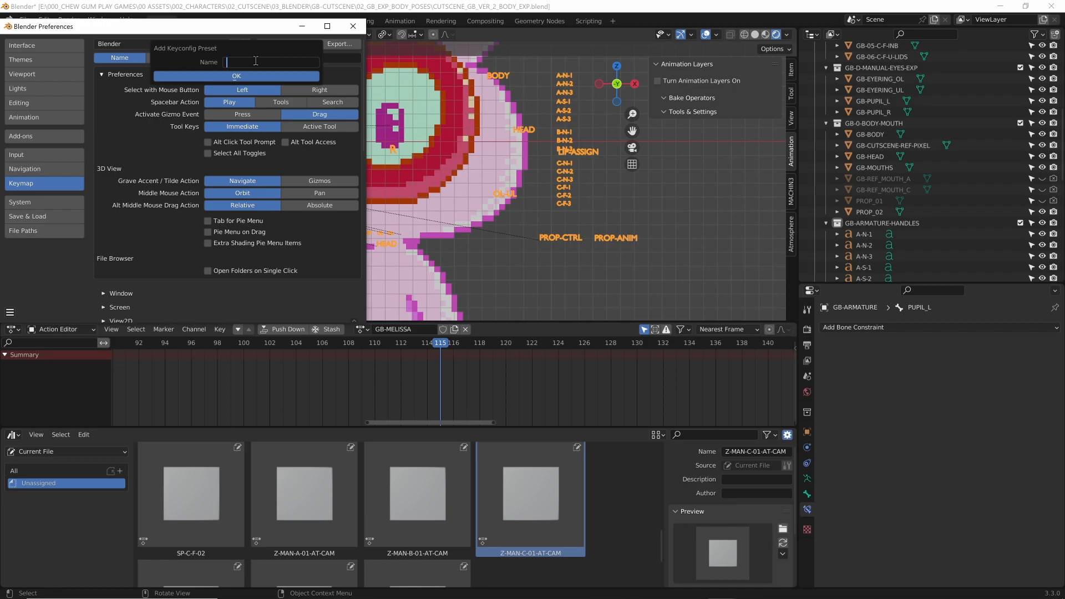
{"action": "type", "text": "CPGP-GAMEPLAY"}
{"action": "left_click", "coordinate": [239, 78]}
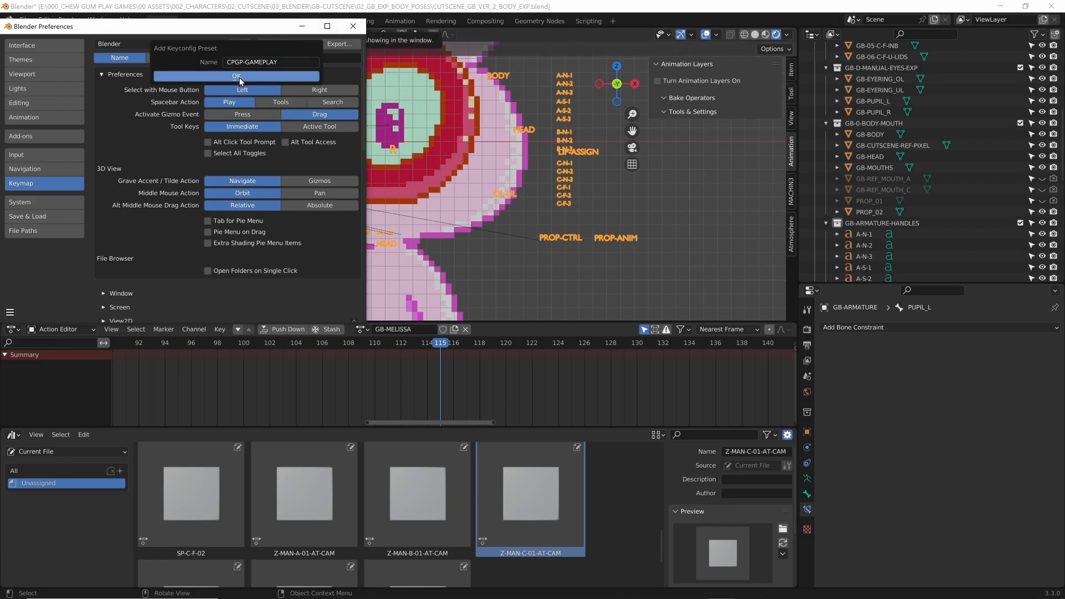
{"action": "left_click", "coordinate": [239, 78]}
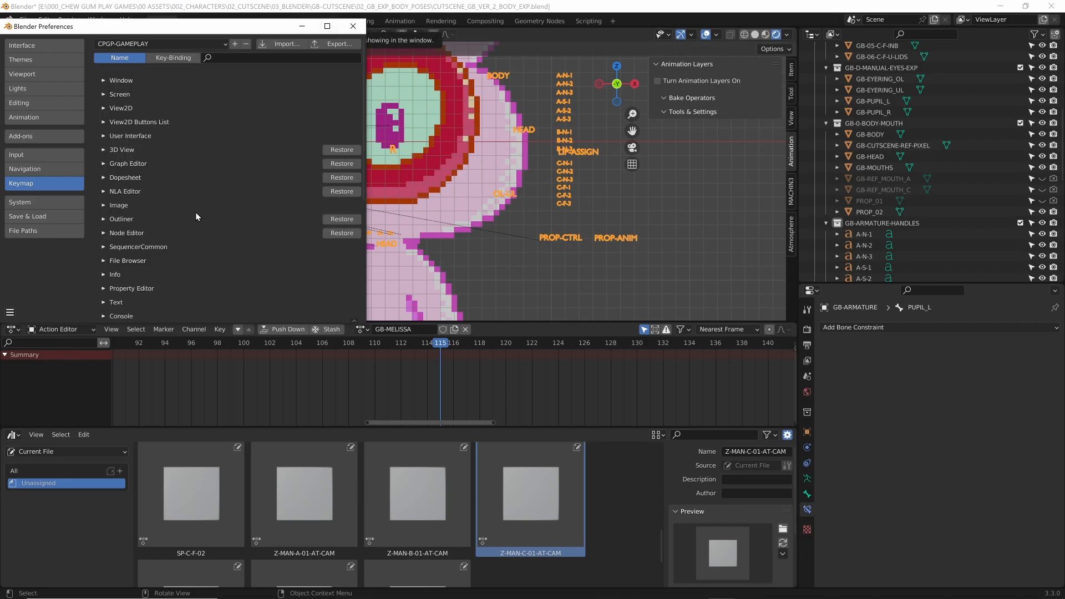
Compare the default Blender keymap with the CPGP-GAMEPLAY preset by switching between them, ending on CPGP-GAMEPLAY
{"action": "scroll", "coordinate": [213, 191], "scroll_direction": "down", "scroll_amount": 3}
{"action": "scroll", "coordinate": [214, 191], "scroll_direction": "up", "scroll_amount": 3}
{"action": "left_click", "coordinate": [145, 44]}
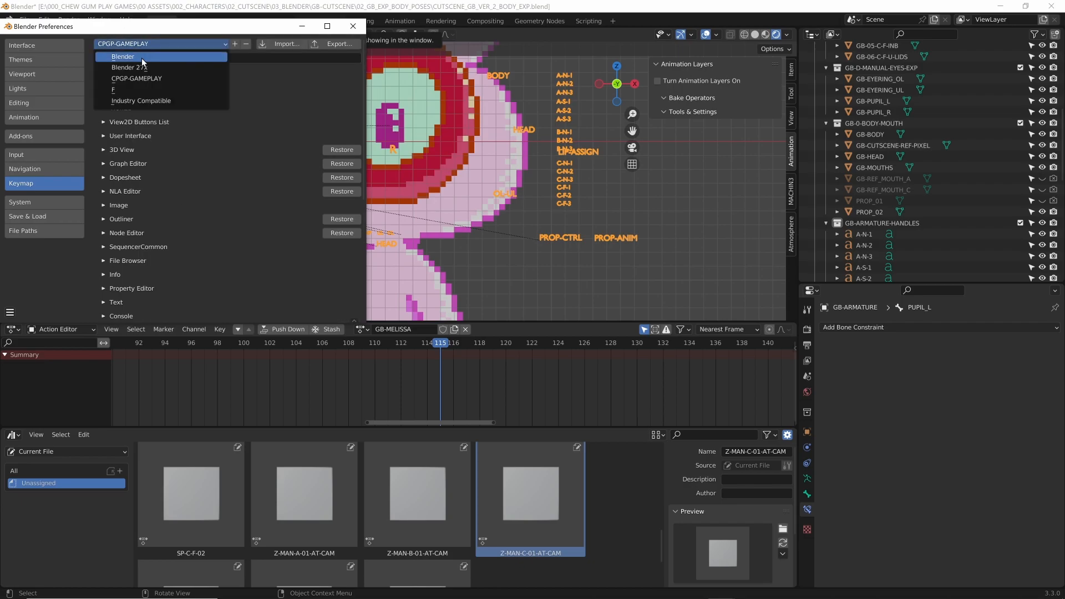
{"action": "left_click", "coordinate": [141, 58]}
{"action": "scroll", "coordinate": [179, 148], "scroll_direction": "down", "scroll_amount": 3}
{"action": "scroll", "coordinate": [186, 165], "scroll_direction": "up", "scroll_amount": 2}
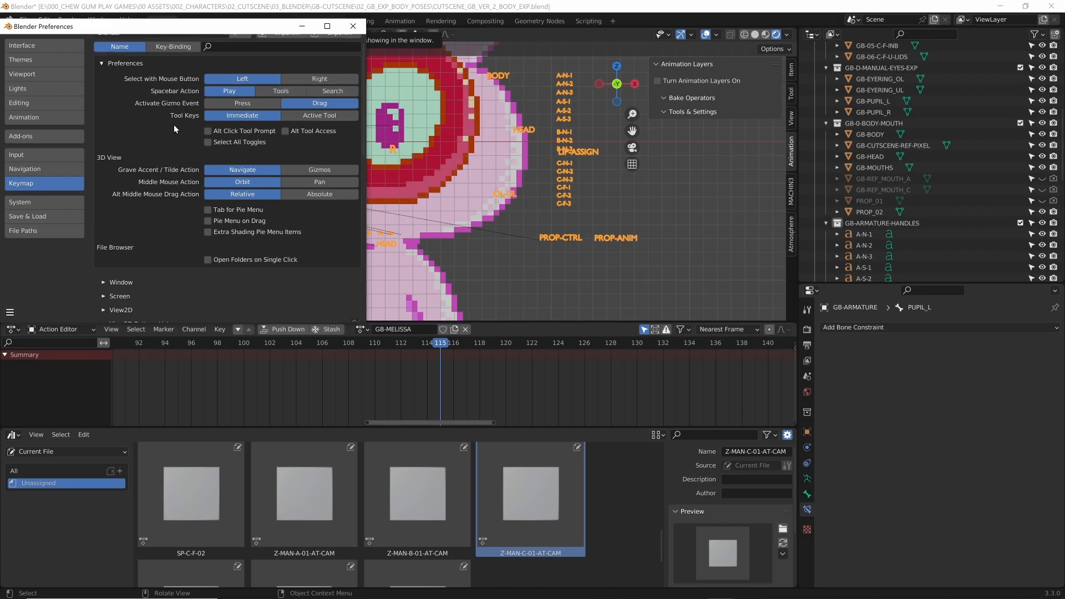
{"action": "scroll", "coordinate": [204, 89], "scroll_direction": "up", "scroll_amount": 1}
{"action": "left_click", "coordinate": [168, 45]}
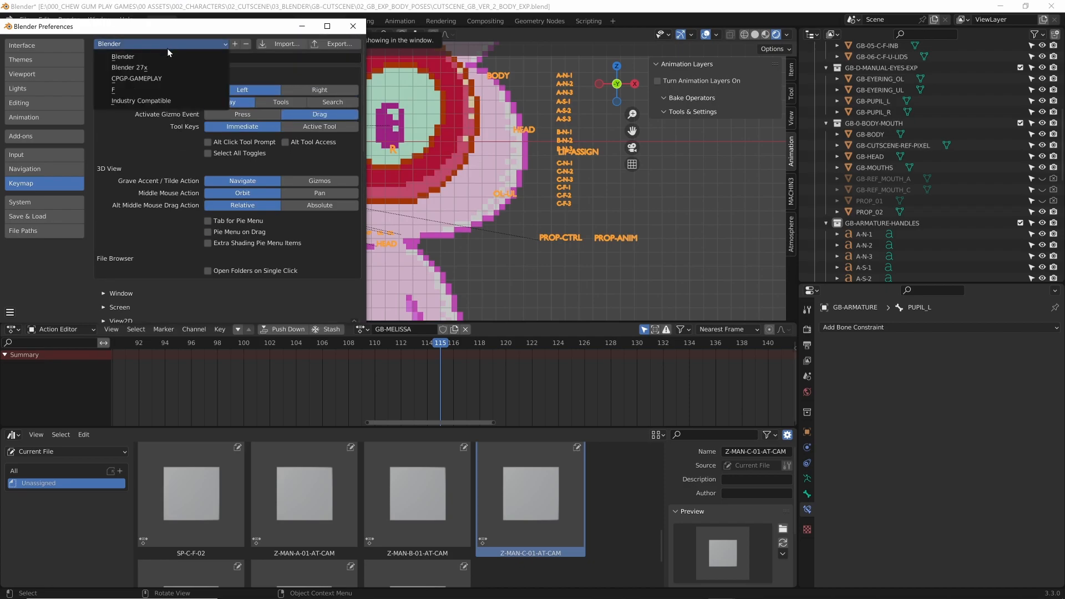
{"action": "left_click", "coordinate": [152, 79]}
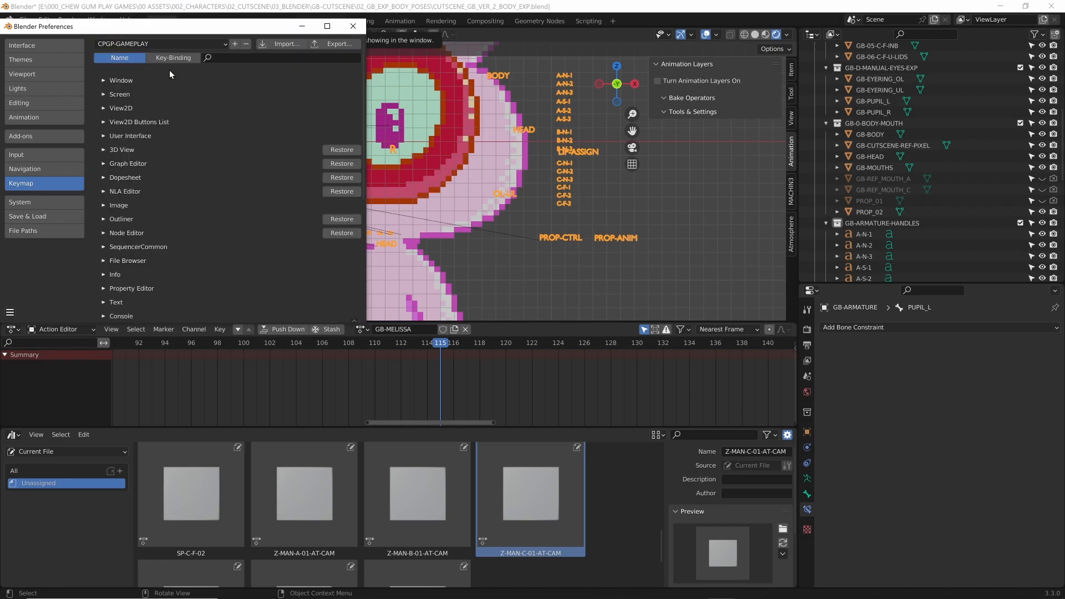
Save the current keymap as a new preset named CGPG-CUTSCENE
{"action": "left_click", "coordinate": [235, 44]}
{"action": "left_click", "coordinate": [235, 63]}
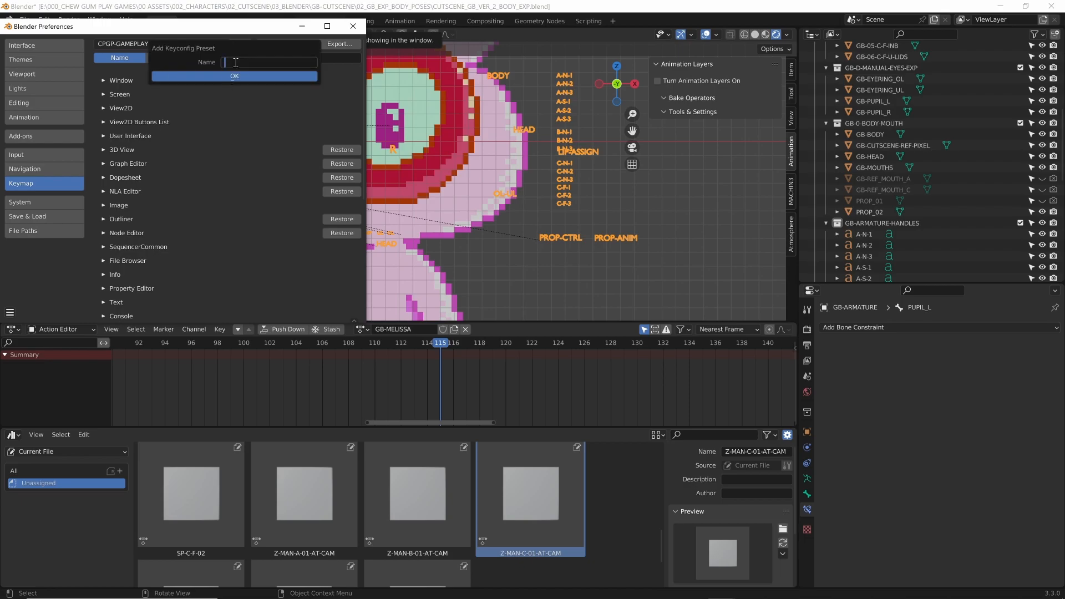
{"action": "type", "text": "CG GP"}
{"action": "key", "text": "BackSpace"}
{"action": "type", "text": "-CUTSCENE"}
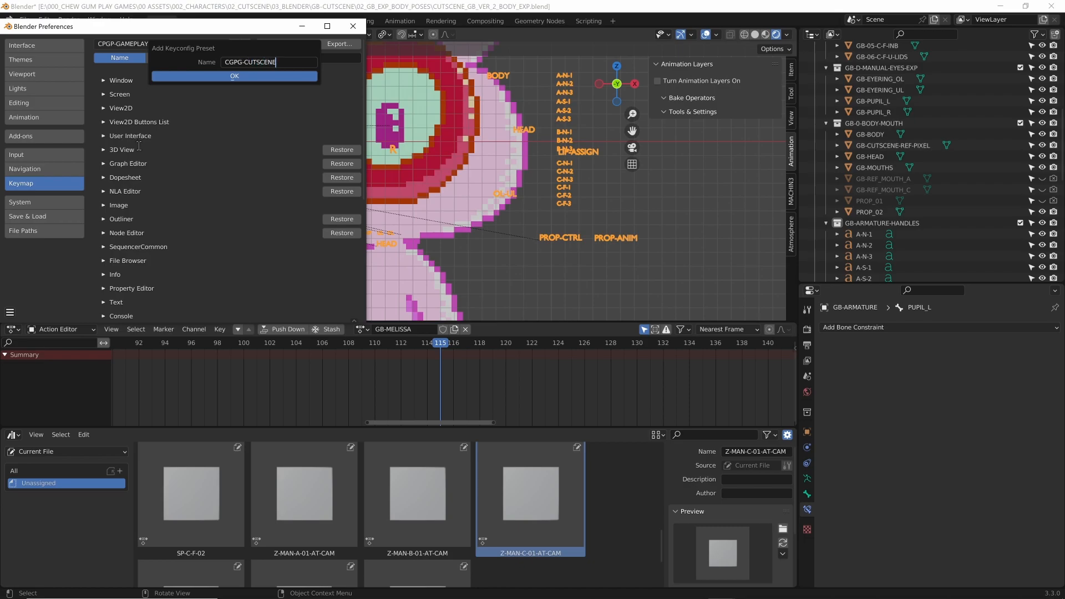
{"action": "left_click", "coordinate": [231, 78]}
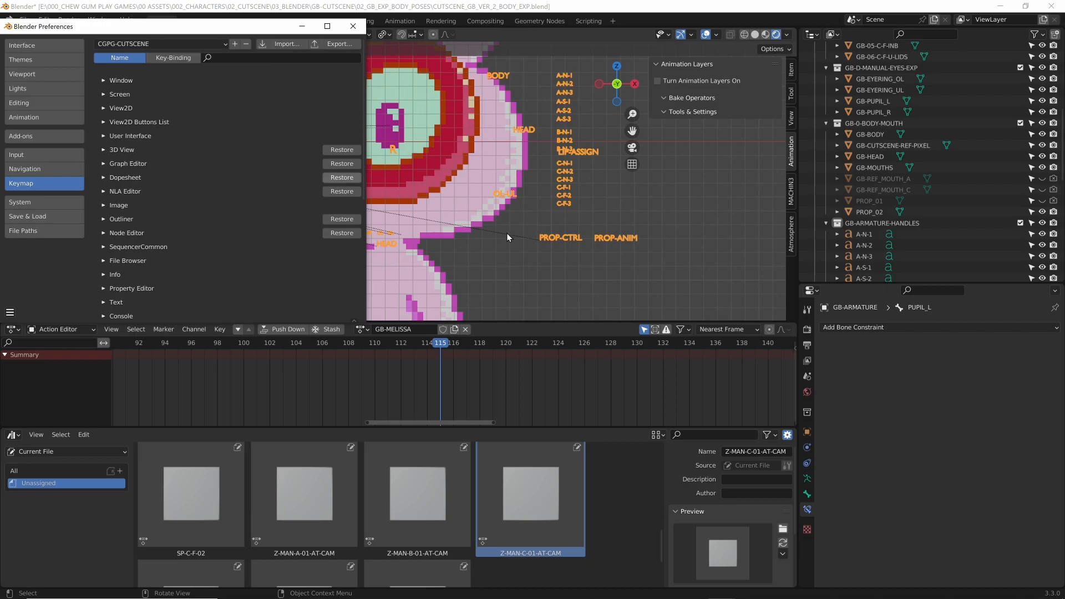
With the CGPG-CUTSCENE preset active, restore the 3D View, Graph Editor and Dopesheet shortcuts to their defaults
{"action": "left_click", "coordinate": [126, 45]}
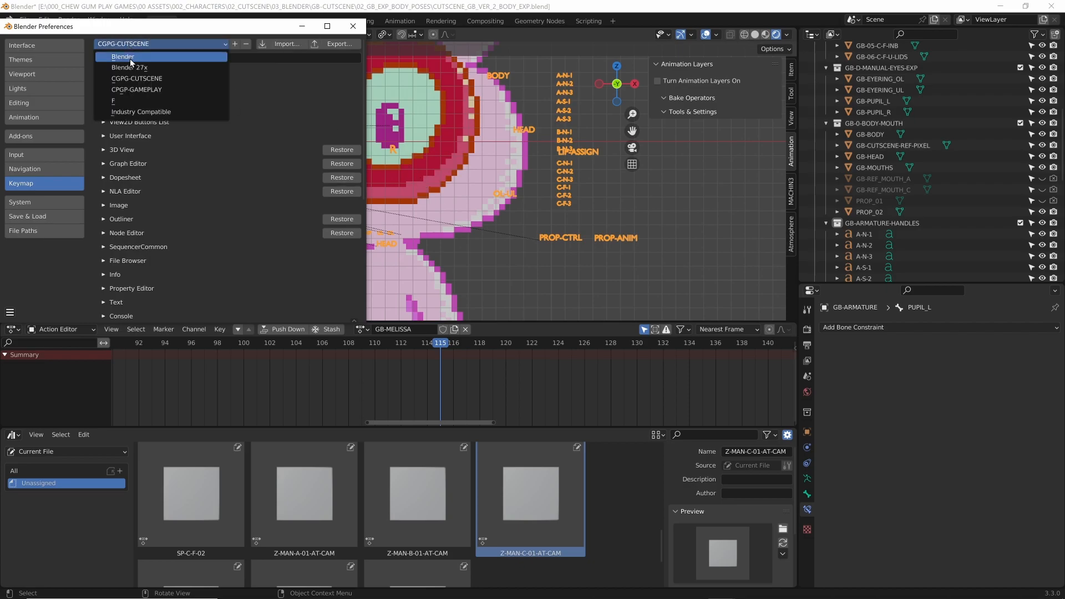
{"action": "left_click", "coordinate": [162, 77]}
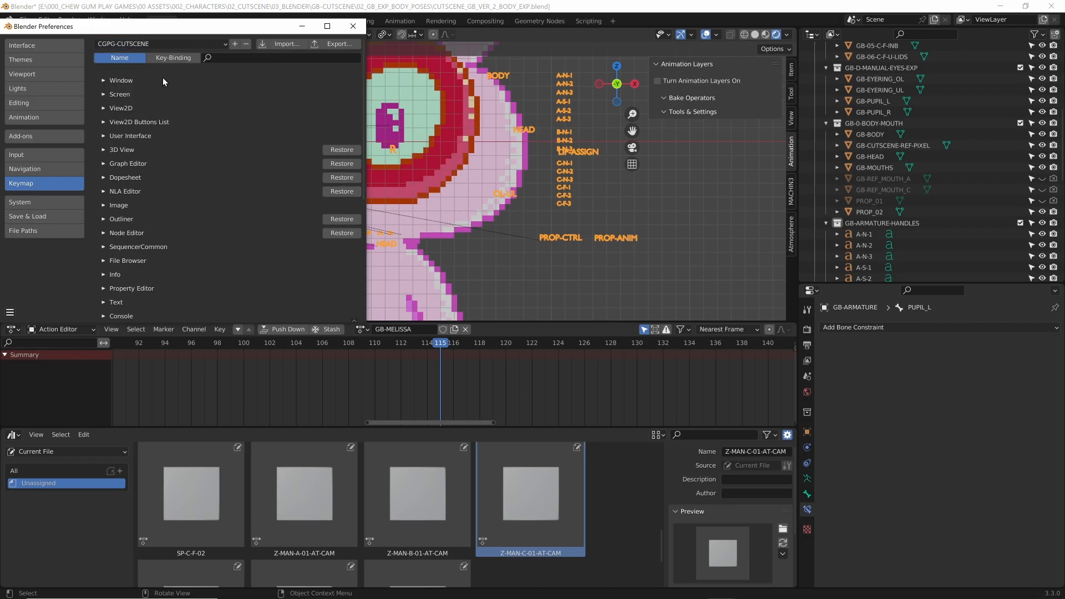
{"action": "left_click", "coordinate": [341, 150]}
{"action": "left_click", "coordinate": [341, 163]}
{"action": "left_click", "coordinate": [340, 177]}
Check the CPGP-GAMEPLAY preset for the same restored categories and revert to the saved preferences
{"action": "left_click", "coordinate": [166, 44]}
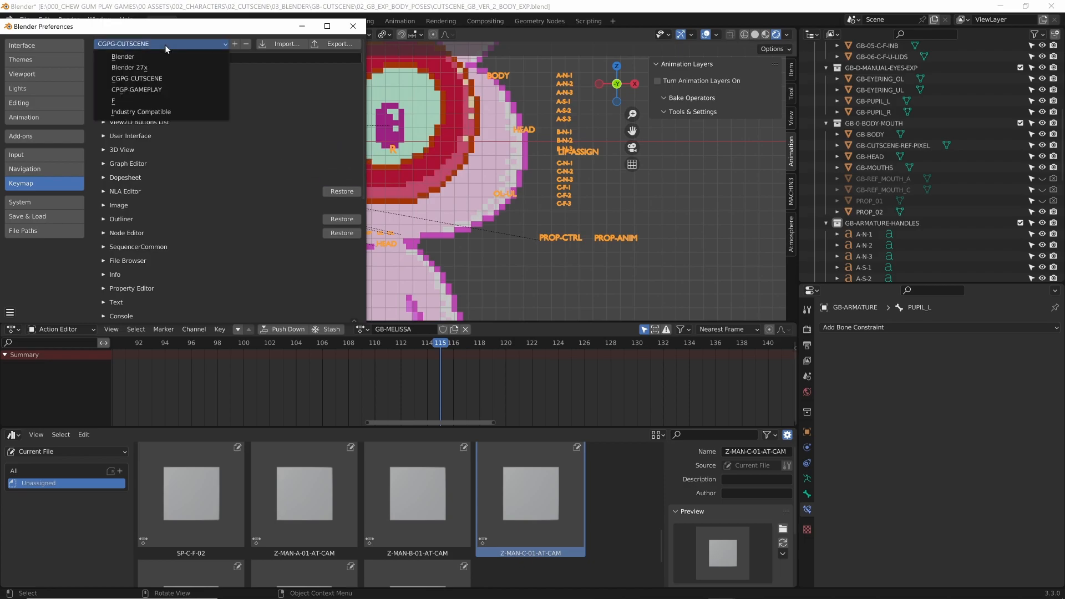
{"action": "left_click", "coordinate": [166, 89]}
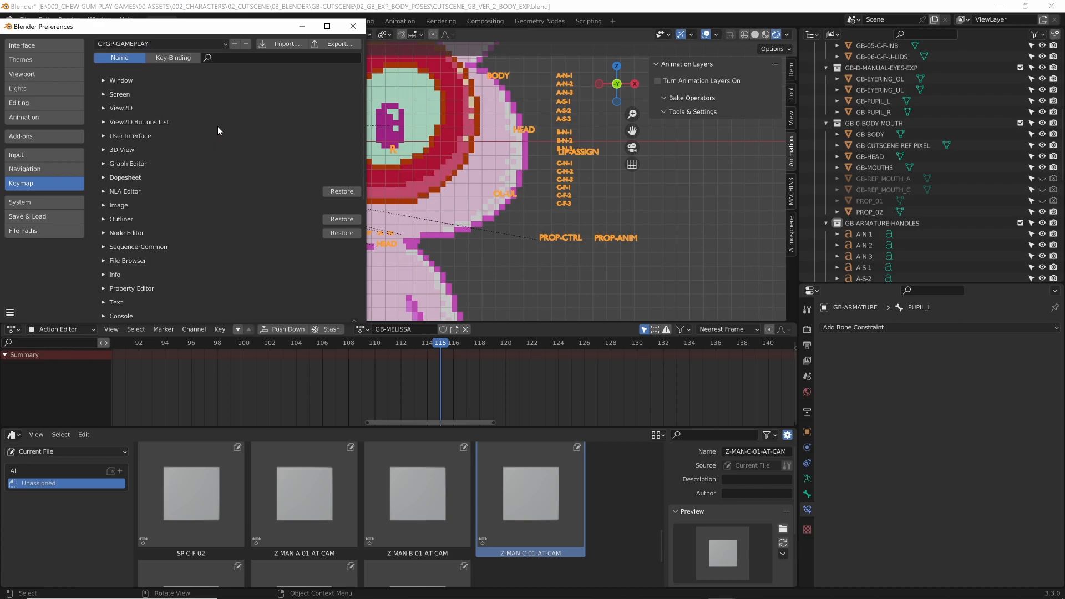
{"action": "key", "text": "ctrl+z"}
{"action": "key", "text": "ctrl+z"}
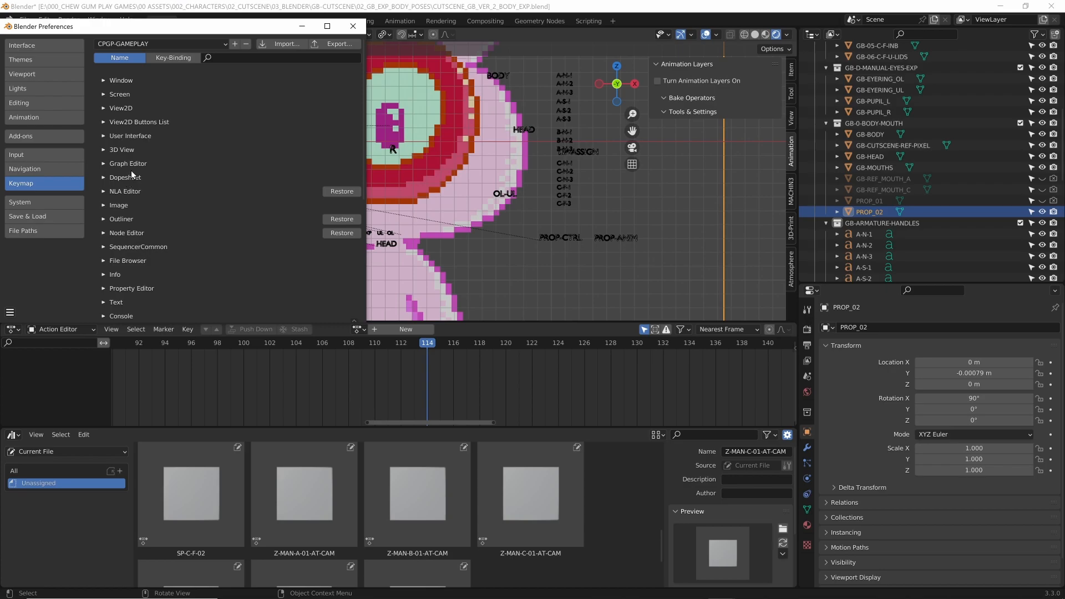
{"action": "left_click", "coordinate": [10, 313]}
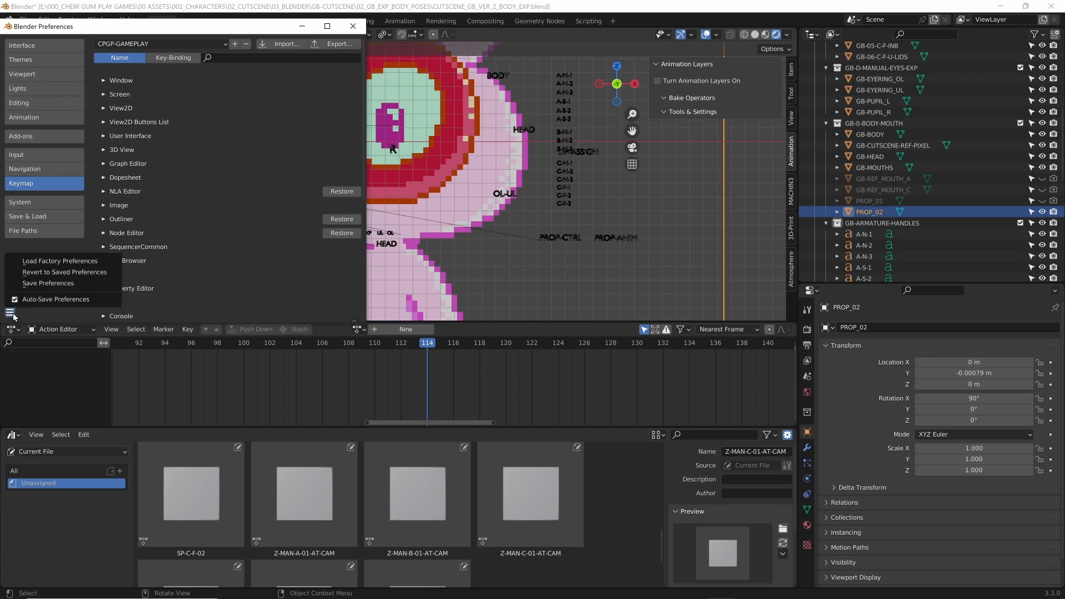
{"action": "left_click", "coordinate": [66, 278]}
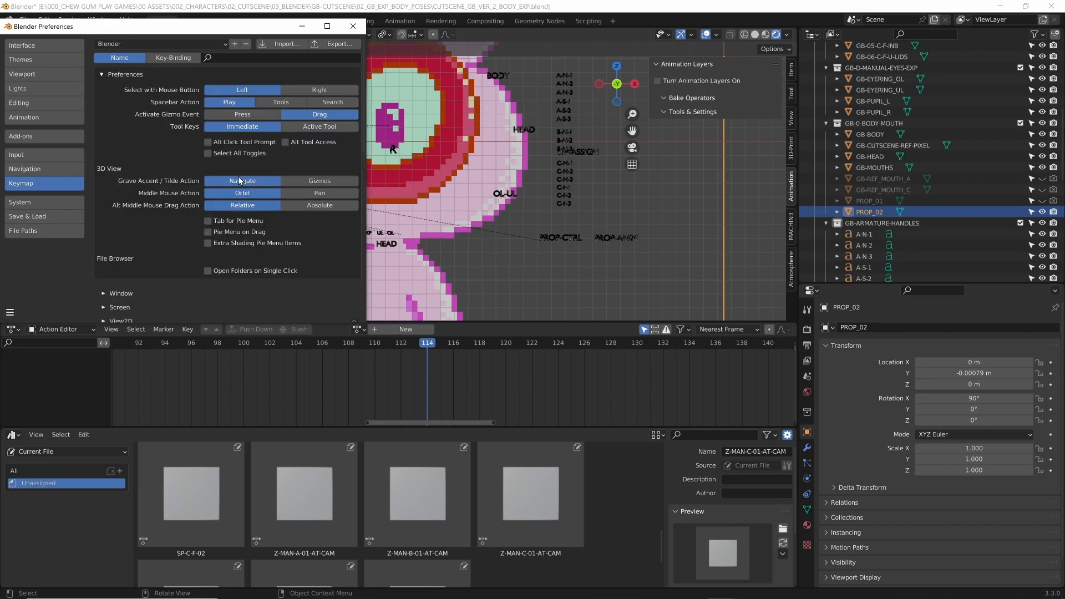
Review the CGPG-CUTSCENE preset's shortcut categories and make CPGP-GAMEPLAY the active keymap preset
{"action": "left_click", "coordinate": [132, 44]}
{"action": "left_click", "coordinate": [138, 81]}
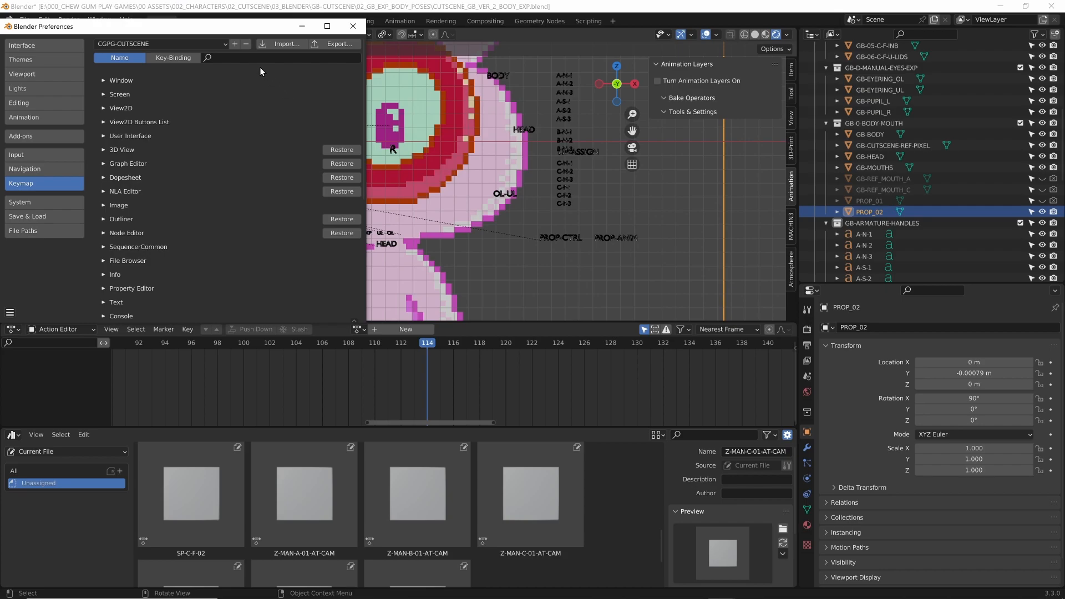
{"action": "left_click", "coordinate": [152, 45]}
{"action": "left_click", "coordinate": [152, 88]}
{"action": "left_click", "coordinate": [188, 43]}
{"action": "left_click", "coordinate": [179, 41]}
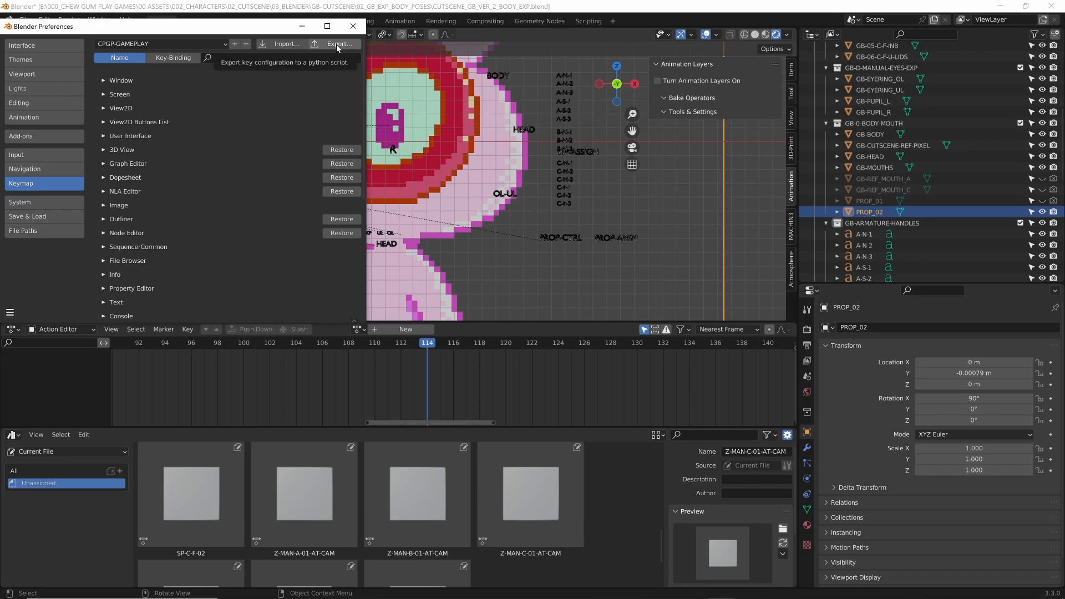
{"action": "scroll", "coordinate": [310, 198], "scroll_direction": "down", "scroll_amount": 4}
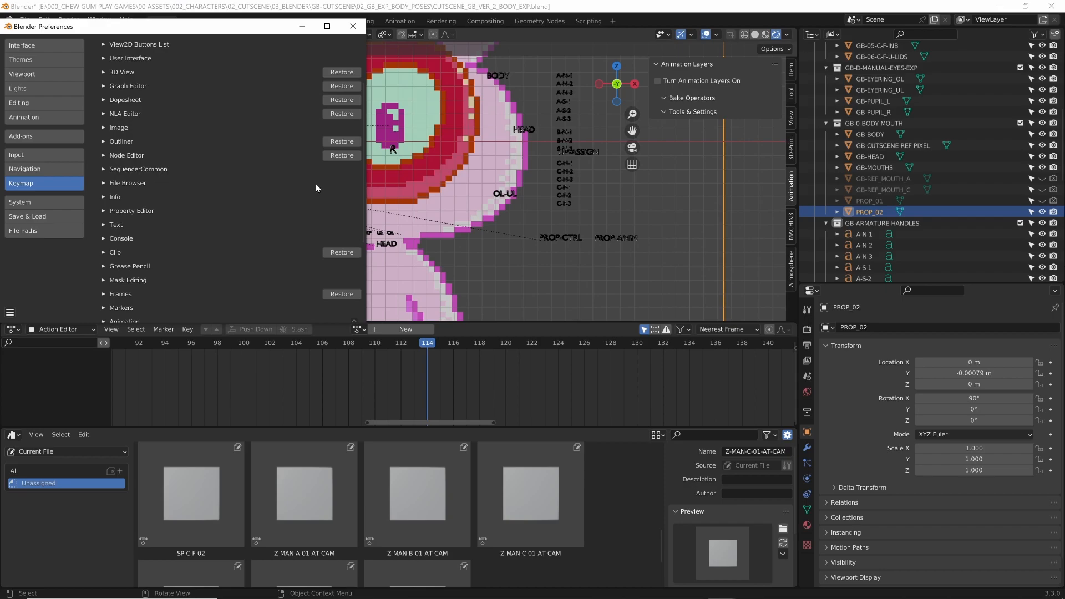
{"action": "scroll", "coordinate": [309, 179], "scroll_direction": "up", "scroll_amount": 4}
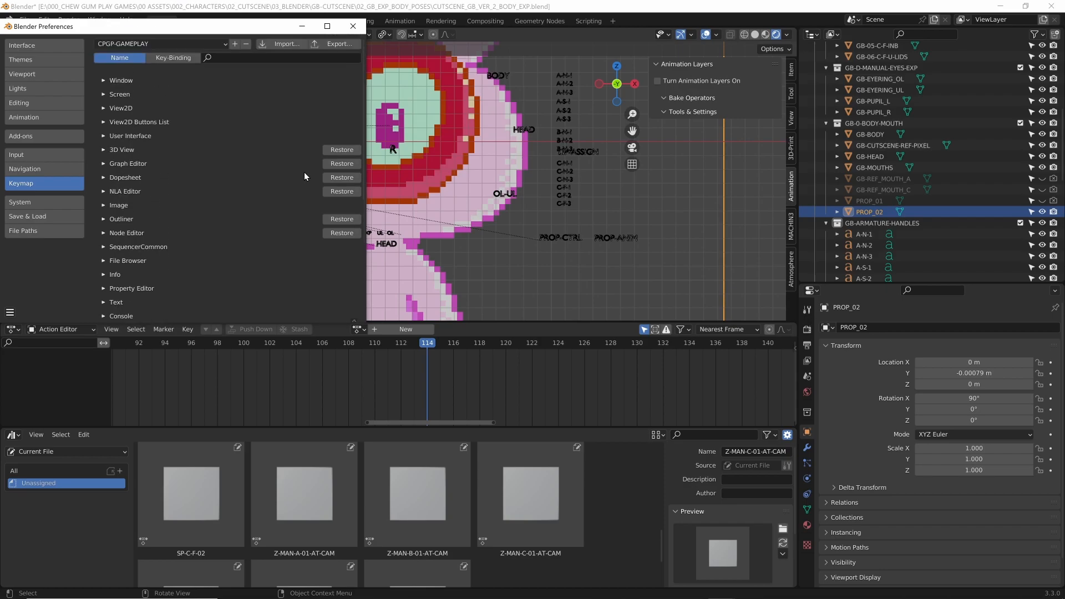
Move the timeline's current frame back to frame 108
{"action": "left_click", "coordinate": [426, 363]}
{"action": "scroll", "coordinate": [436, 363], "scroll_direction": "down", "scroll_amount": 4, "text": "alt"}
{"action": "scroll", "coordinate": [436, 362], "scroll_direction": "up", "scroll_amount": 10, "text": "alt"}
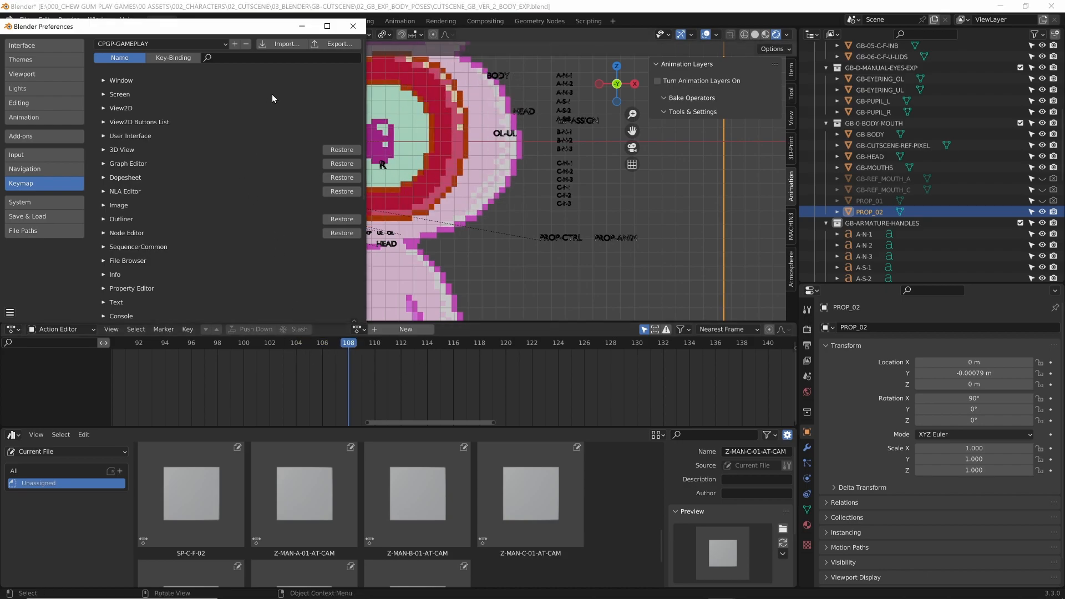
Close the preferences window and deselect PROP_02 in the 3D viewport
{"action": "left_click", "coordinate": [354, 25]}
{"action": "scroll", "coordinate": [408, 169], "scroll_direction": "down", "scroll_amount": 6}
{"action": "scroll", "coordinate": [407, 169], "scroll_direction": "up", "scroll_amount": 5}
{"action": "scroll", "coordinate": [450, 219], "scroll_direction": "down", "scroll_amount": 8}
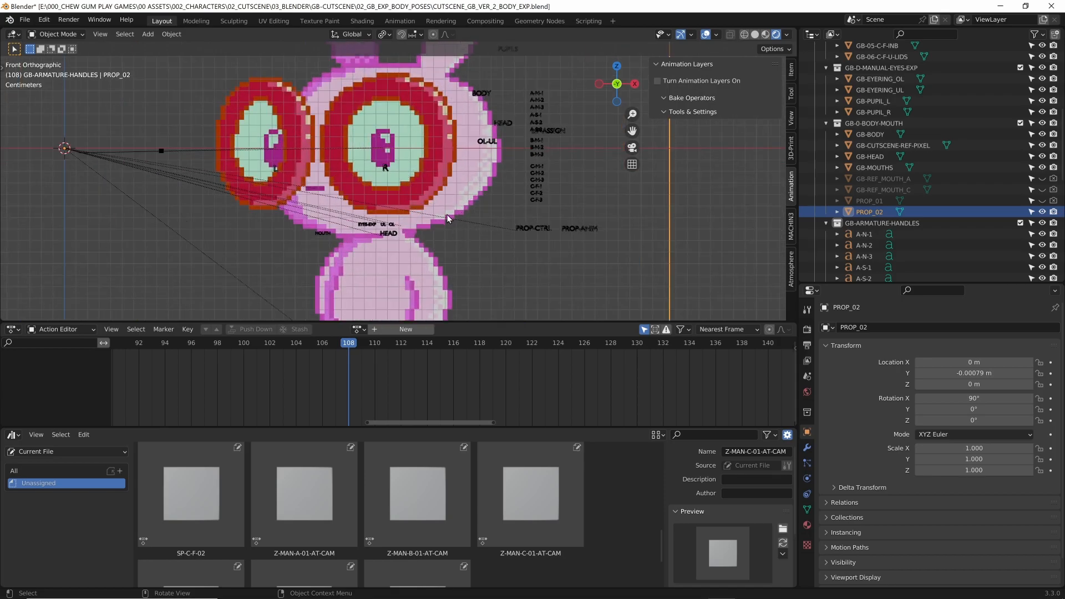
{"action": "scroll", "coordinate": [448, 215], "scroll_direction": "up", "scroll_amount": 3}
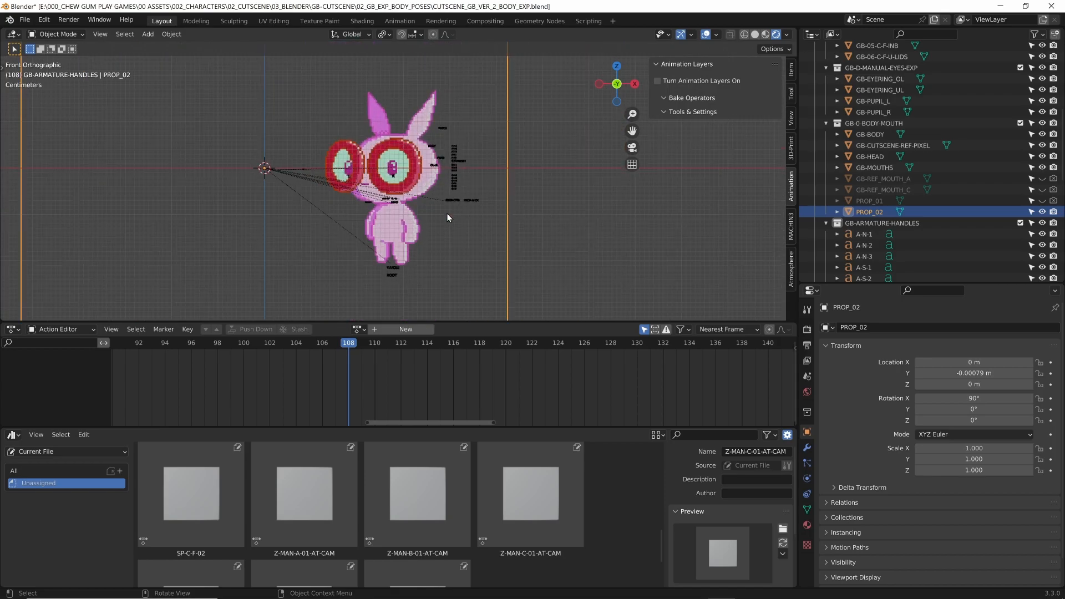
{"action": "left_click", "coordinate": [544, 201]}
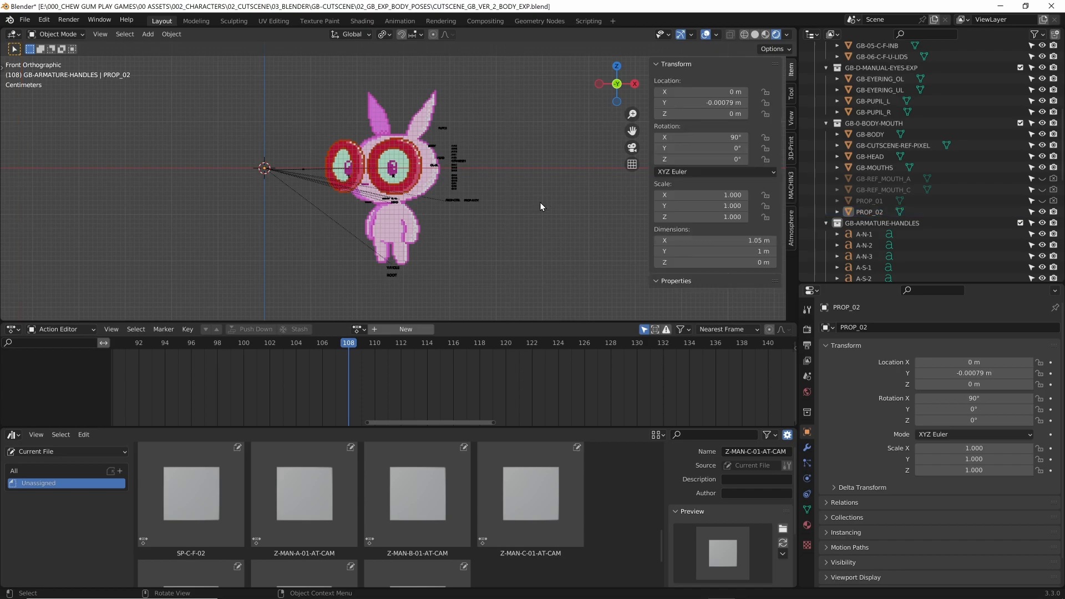
{"action": "scroll", "coordinate": [540, 202], "scroll_direction": "down", "scroll_amount": 1}
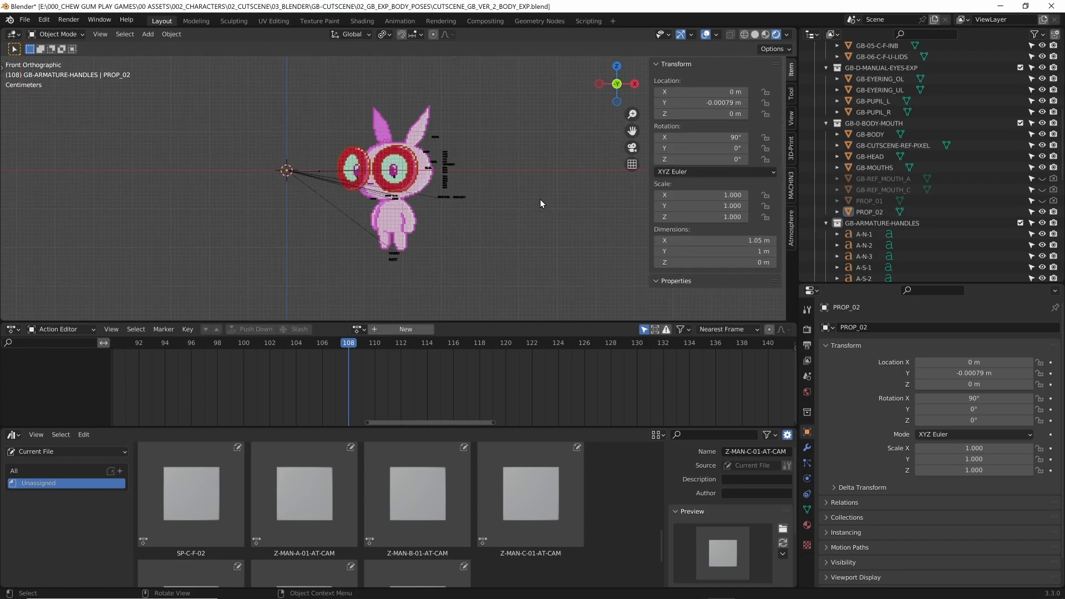
Switch to File Explorer, look through the Desktop folder's files, and briefly open the NEW EPISODE image
{"action": "mouse_move", "coordinate": [236, 585]}
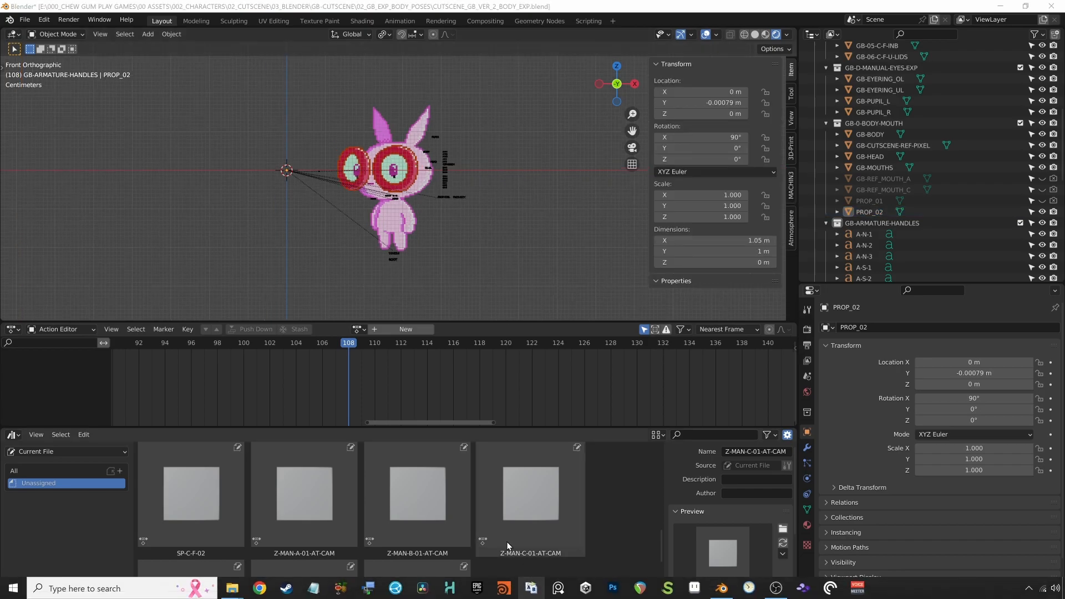
{"action": "mouse_move", "coordinate": [232, 579]}
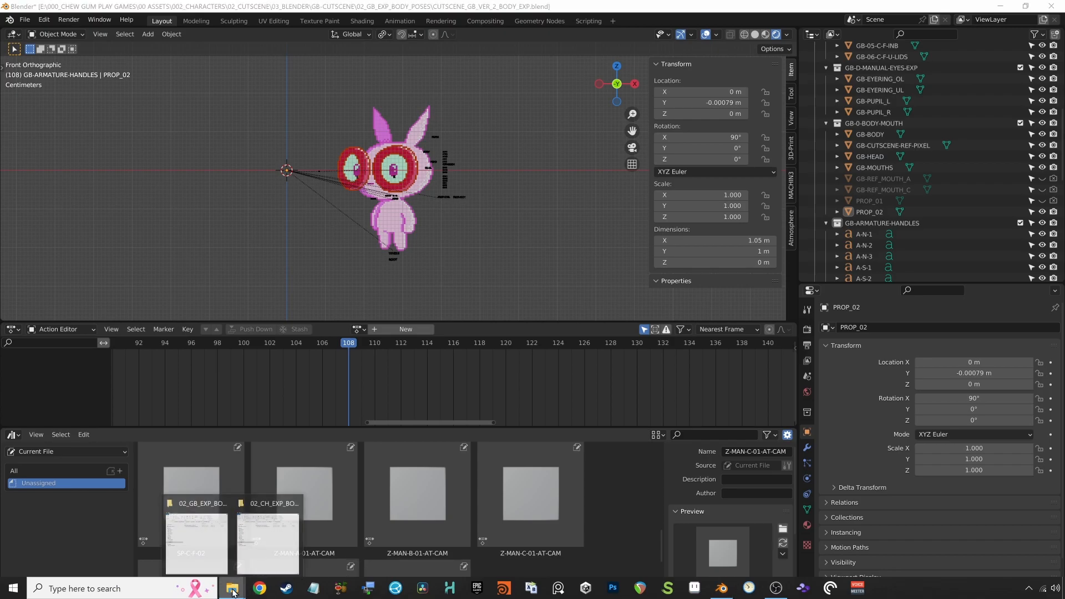
{"action": "left_click", "coordinate": [215, 556]}
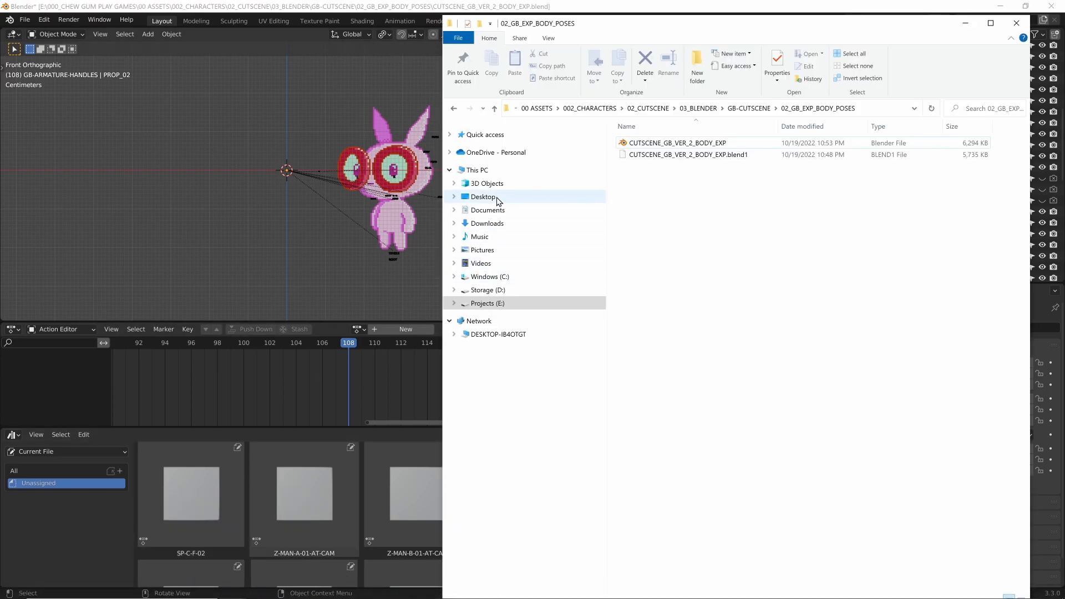
{"action": "left_click", "coordinate": [488, 197]}
{"action": "scroll", "coordinate": [644, 388], "scroll_direction": "down", "scroll_amount": 3}
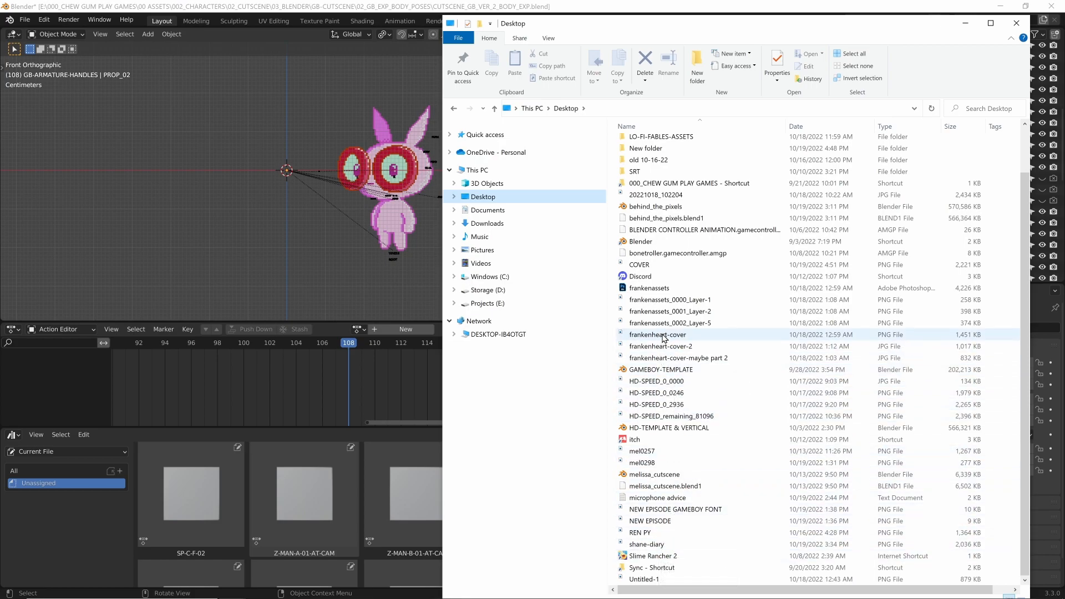
{"action": "scroll", "coordinate": [687, 345], "scroll_direction": "up", "scroll_amount": 1}
{"action": "scroll", "coordinate": [686, 345], "scroll_direction": "down", "scroll_amount": 1}
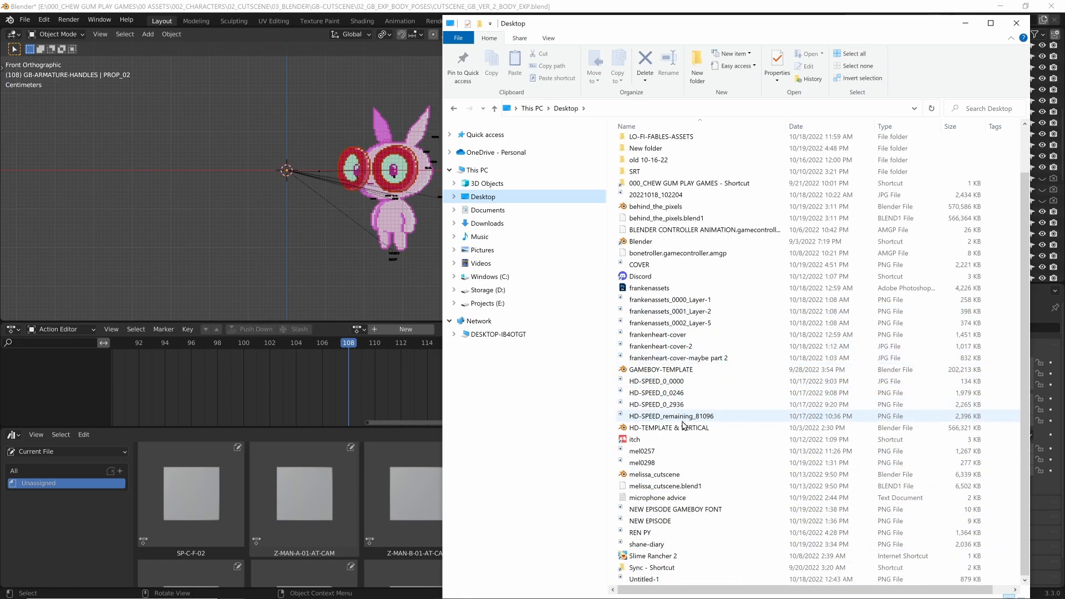
{"action": "double_click", "coordinate": [655, 522]}
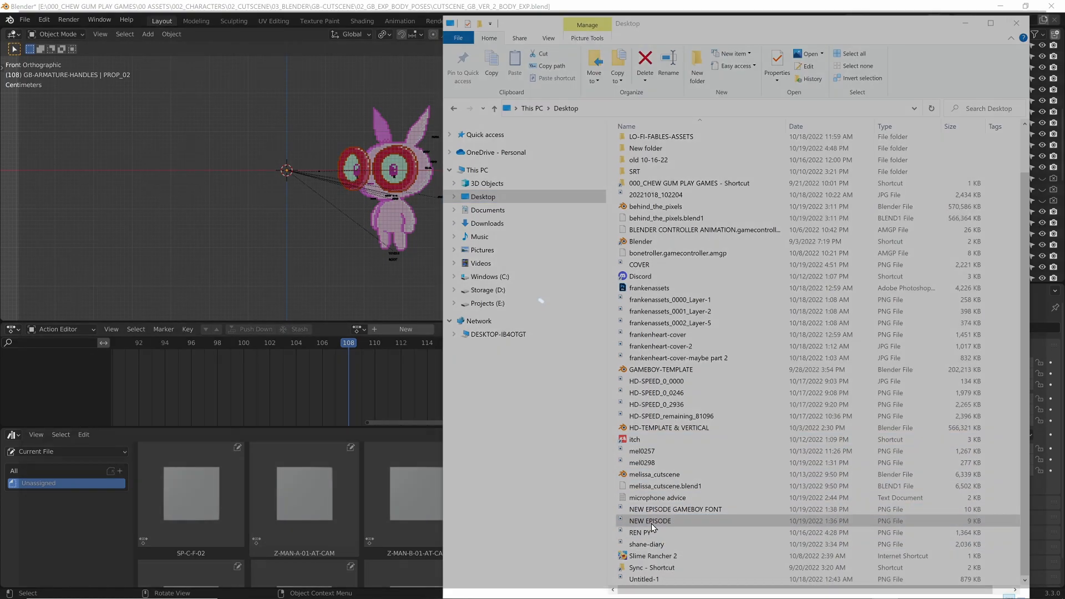
{"action": "left_click", "coordinate": [1053, 9]}
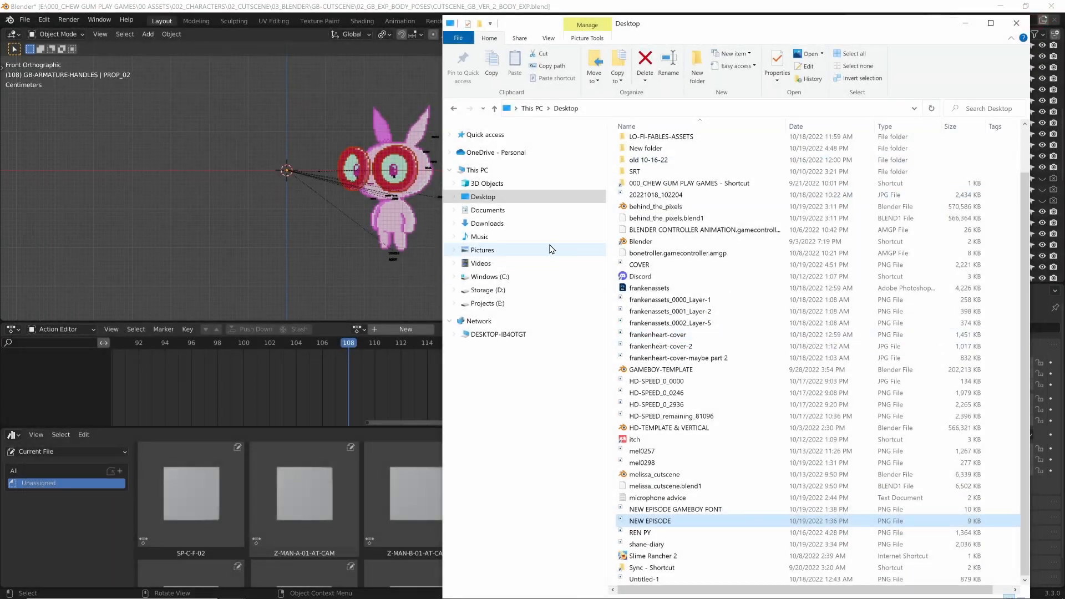
Minimize the File Explorer and Blender windows and open the COVER image from the desktop
{"action": "left_click", "coordinate": [966, 27]}
{"action": "left_click", "coordinate": [1001, 7]}
{"action": "left_click", "coordinate": [368, 289]}
{"action": "double_click", "coordinate": [231, 138]}
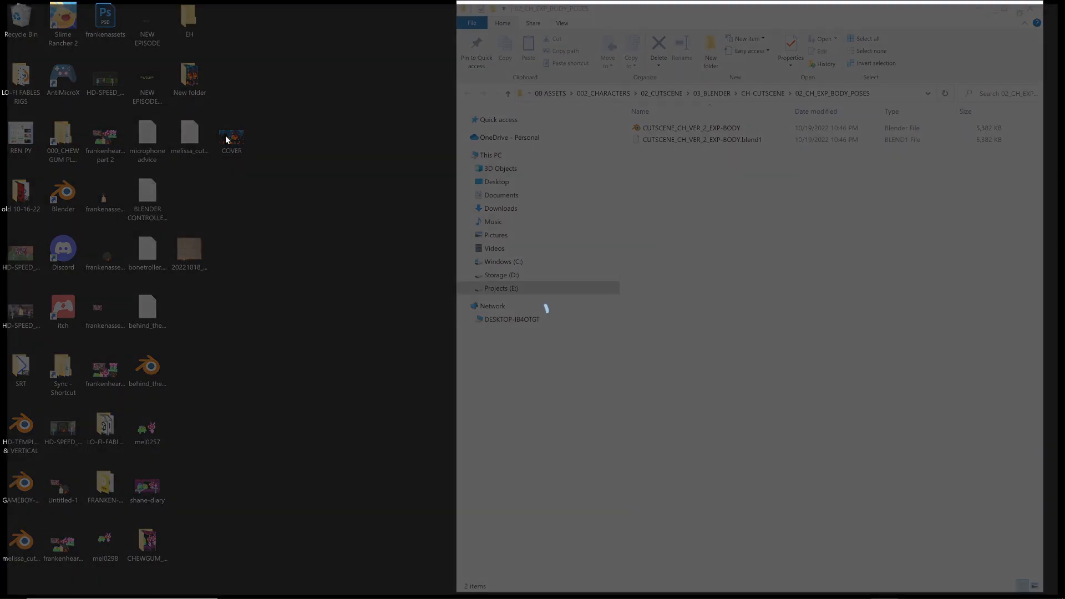
Examine the character's face and eyes in COVER.png at several zoom levels
{"action": "scroll", "coordinate": [851, 219], "scroll_direction": "up", "scroll_amount": 3}
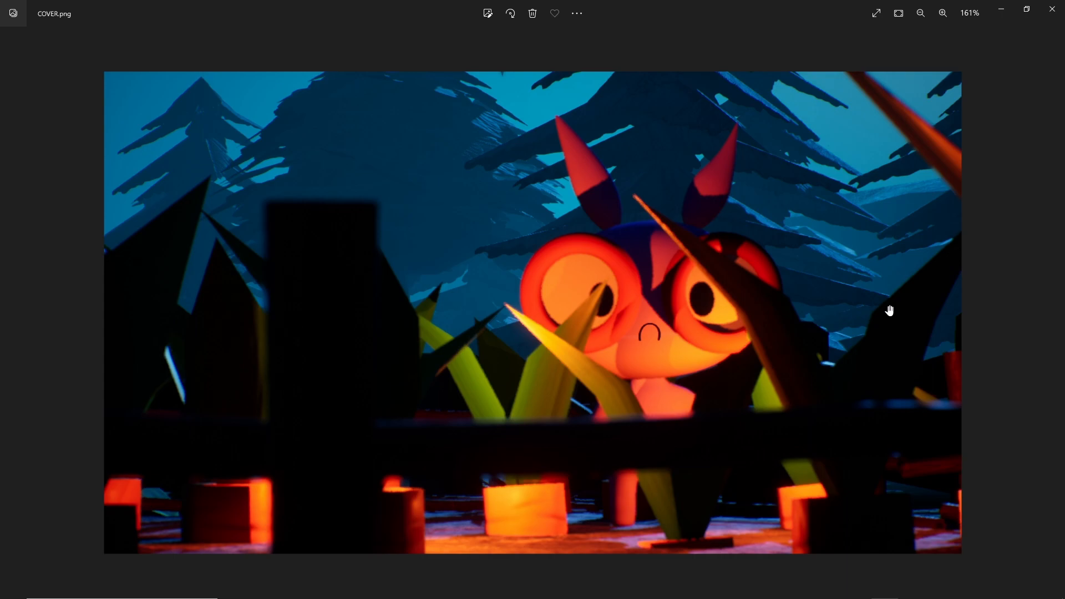
{"action": "scroll", "coordinate": [890, 311], "scroll_direction": "down", "scroll_amount": 1}
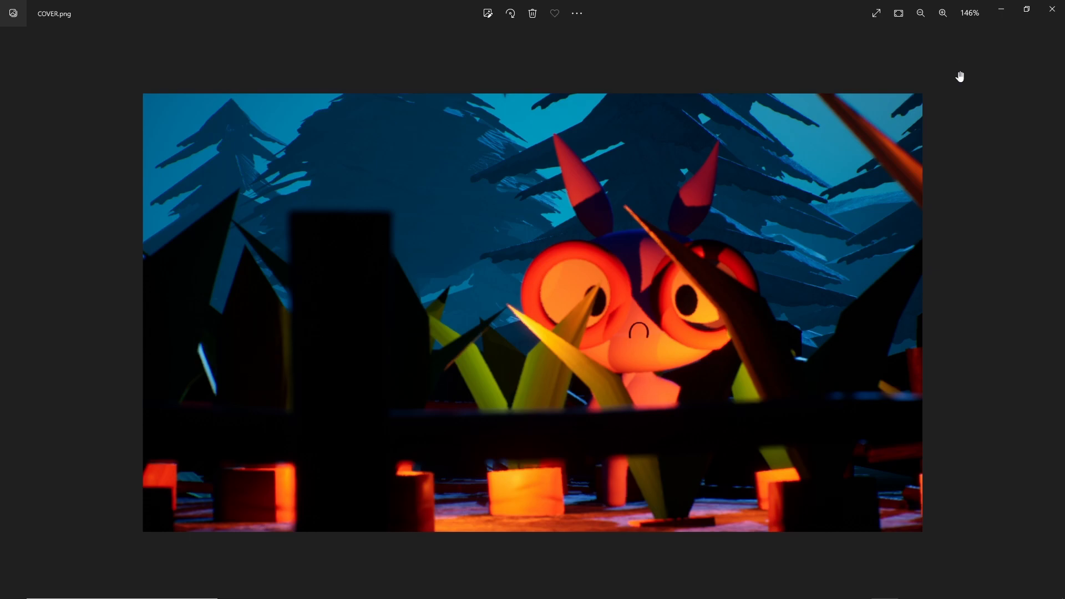
{"action": "scroll", "coordinate": [802, 279], "scroll_direction": "down", "scroll_amount": 2}
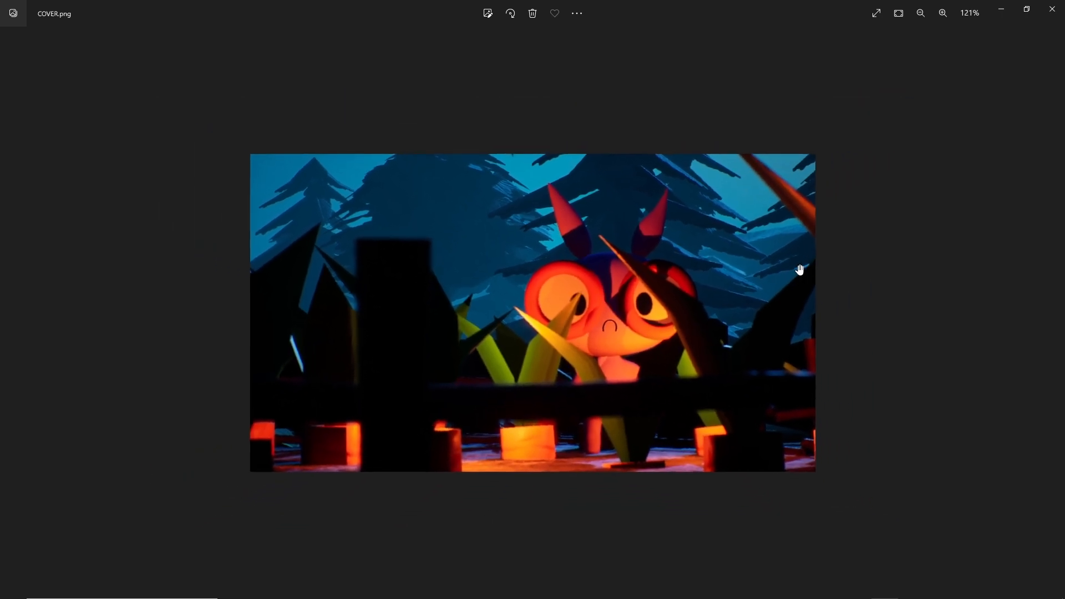
{"action": "scroll", "coordinate": [800, 270], "scroll_direction": "up", "scroll_amount": 4}
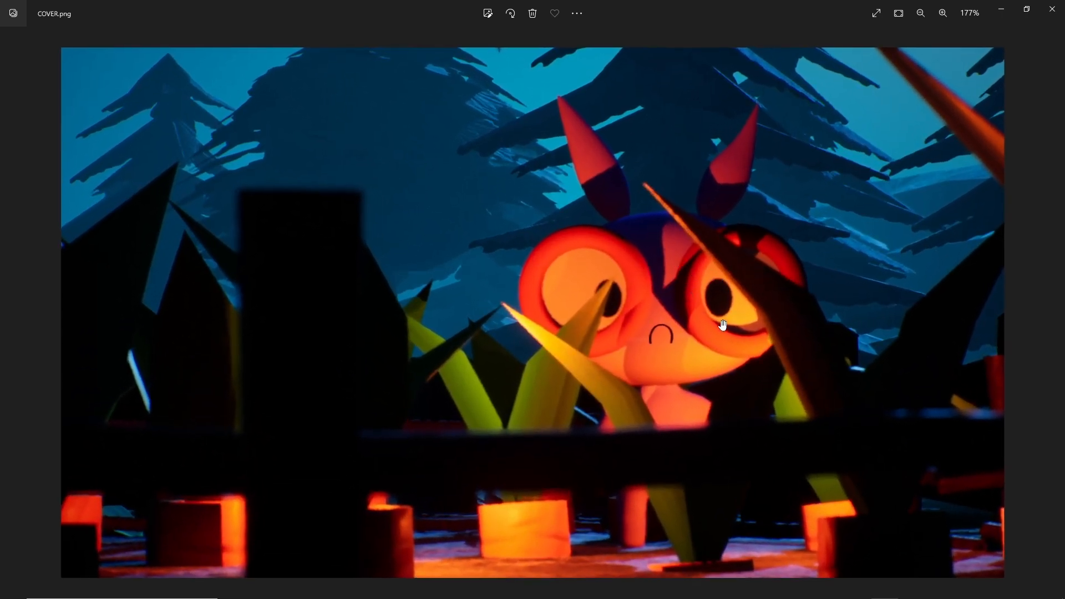
{"action": "scroll", "coordinate": [697, 277], "scroll_direction": "down", "scroll_amount": 3}
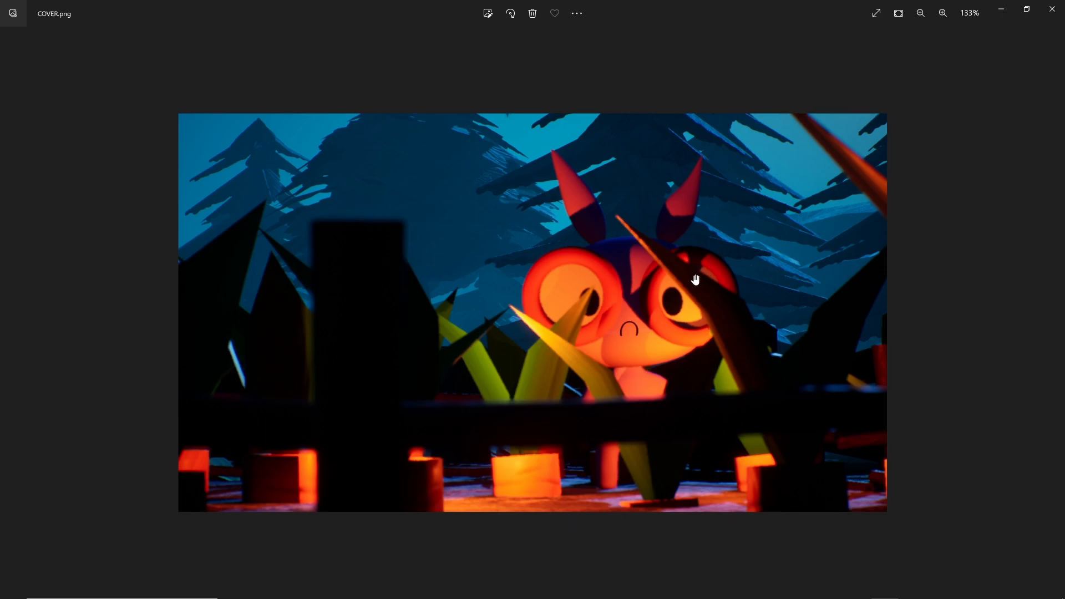
{"action": "scroll", "coordinate": [943, 114], "scroll_direction": "down", "scroll_amount": 1}
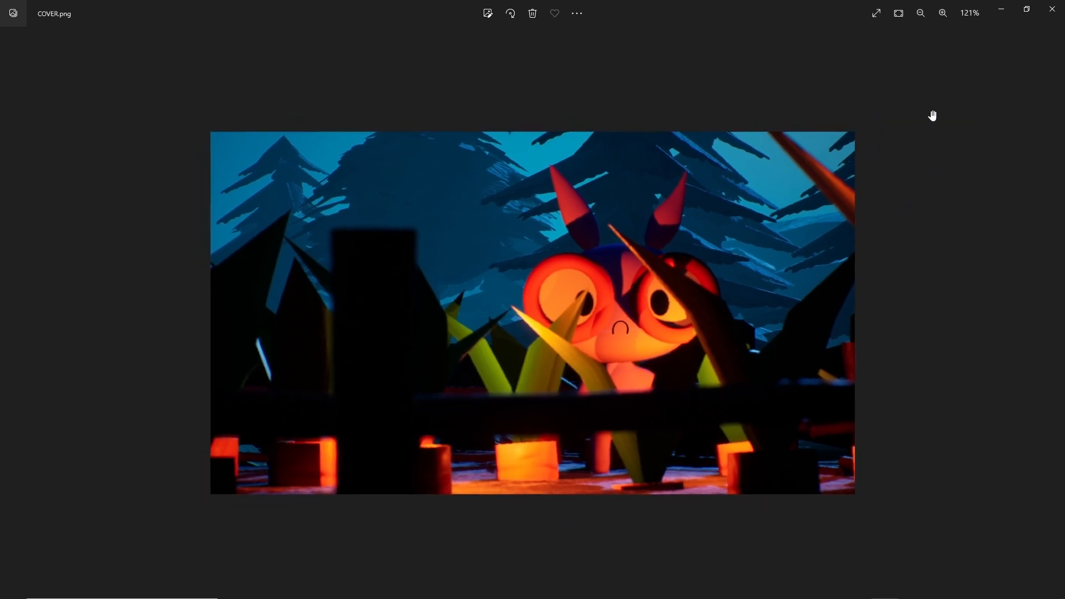
{"action": "scroll", "coordinate": [922, 129], "scroll_direction": "up", "scroll_amount": 4}
{"action": "scroll", "coordinate": [921, 127], "scroll_direction": "down", "scroll_amount": 2}
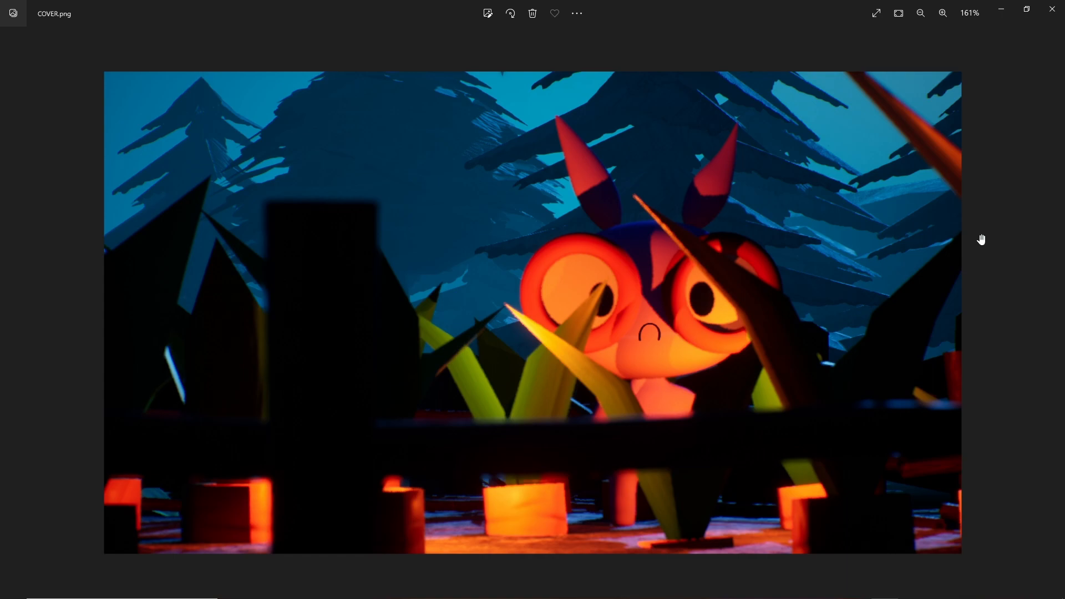
{"action": "scroll", "coordinate": [981, 239], "scroll_direction": "down", "scroll_amount": 1}
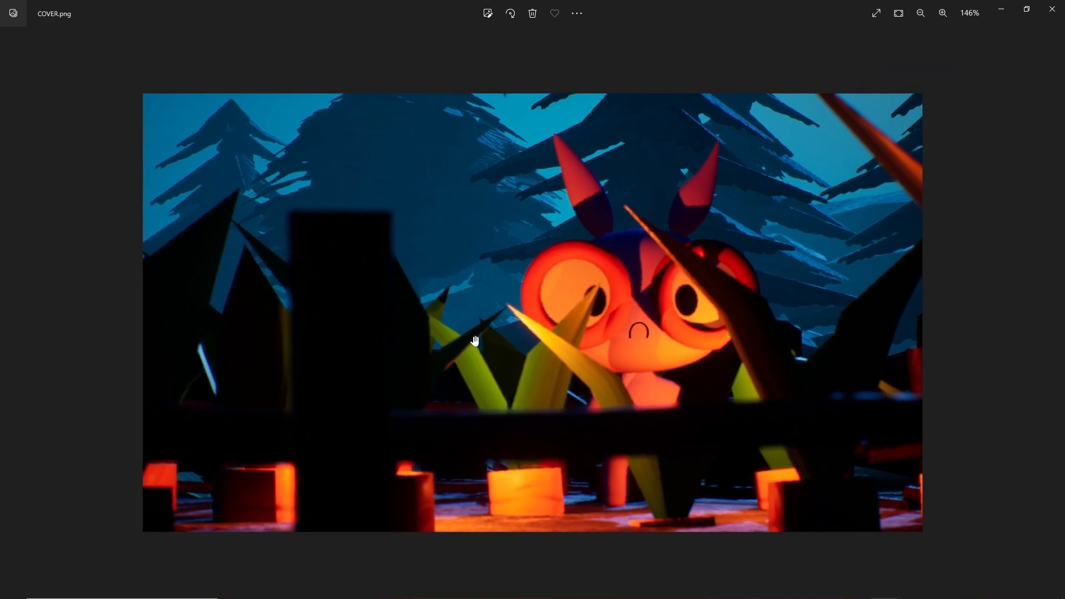